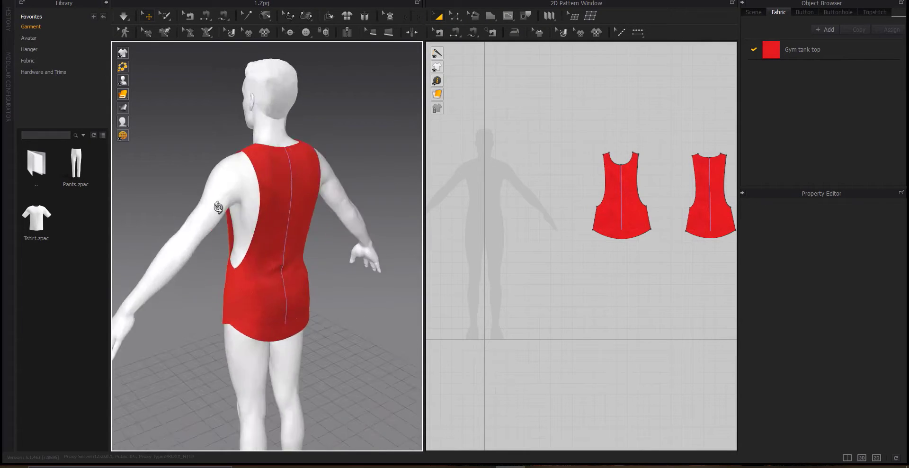
Switch the workspace to the UV Editor mode
scroll(294, 149, up, 5)
scroll(296, 186, down, 4)
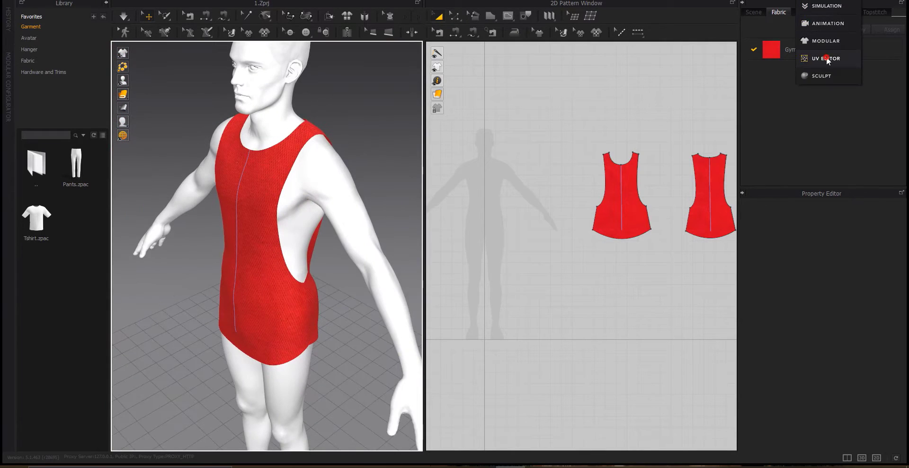
click(827, 57)
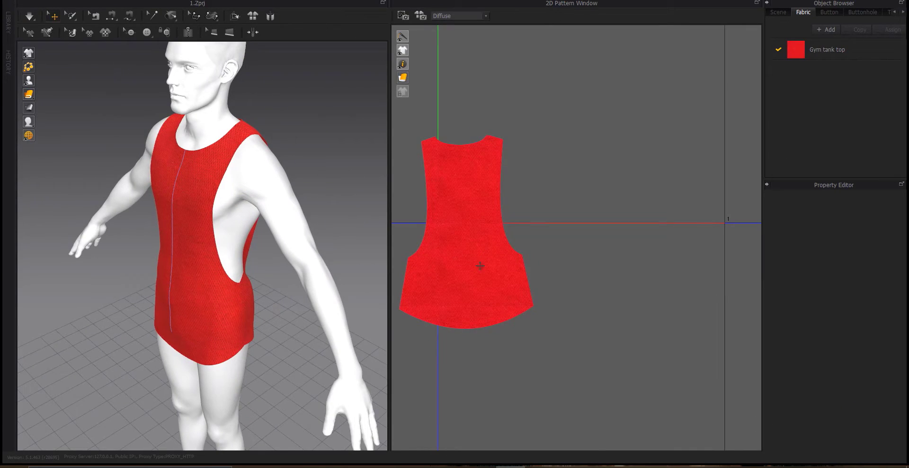
Move the front and back pattern UV islands into the UV tile beside each other
scroll(474, 288, down, 4)
drag(503, 295, 577, 229)
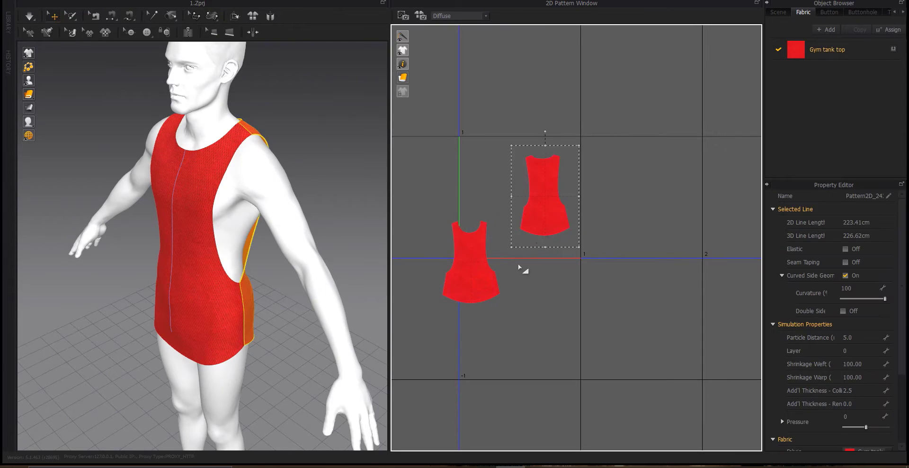
drag(479, 286, 501, 227)
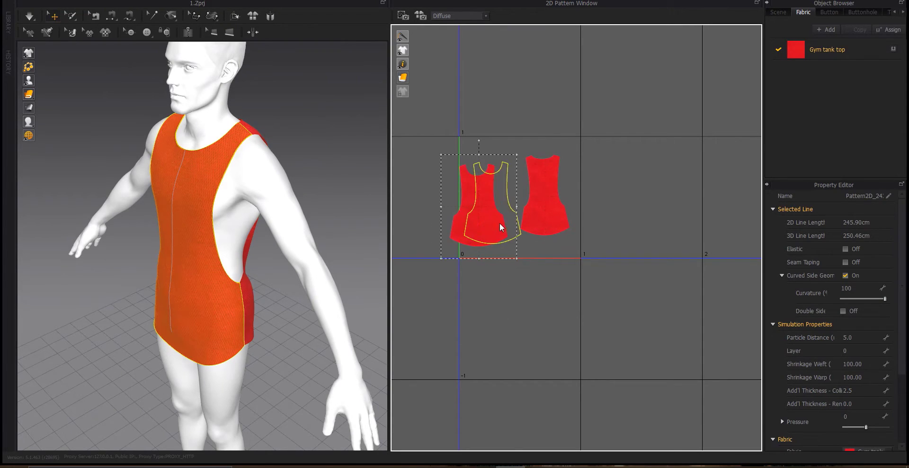
click(546, 215)
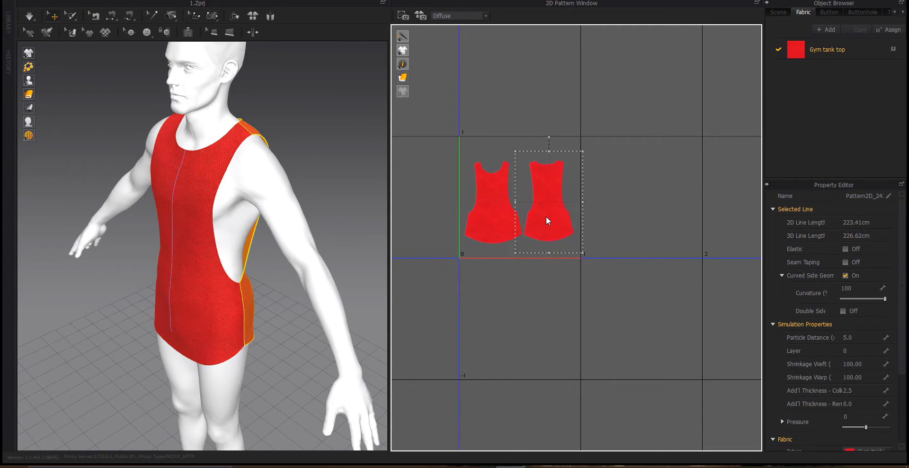
scroll(552, 187, up, 4)
scroll(540, 199, down, 2)
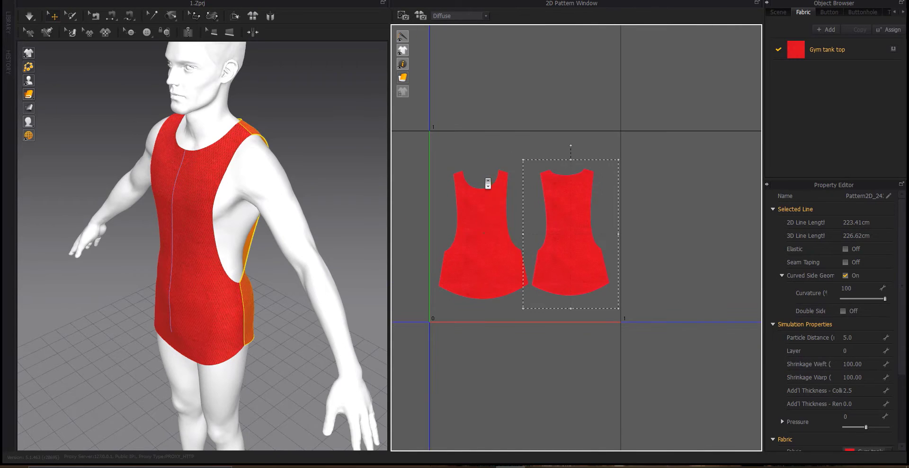
Shift the back and front UV islands down toward the bottom edge of the tile
click(487, 234)
click(571, 253)
drag(570, 253, 579, 279)
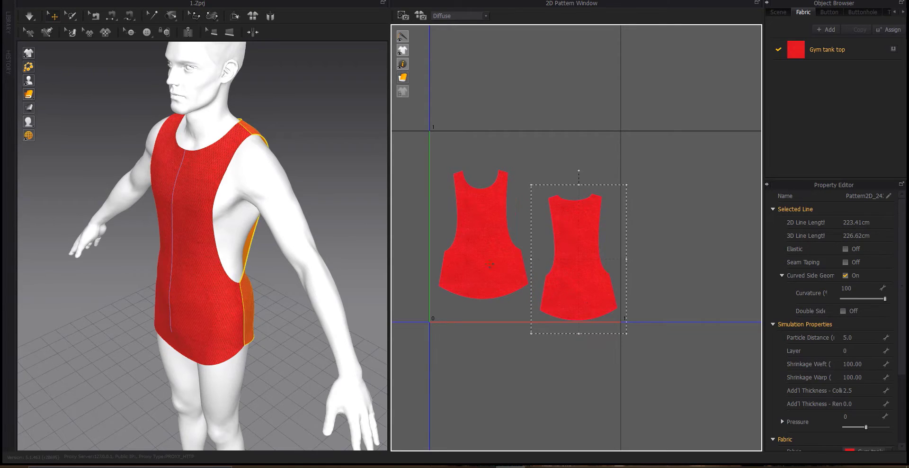
drag(489, 263, 501, 282)
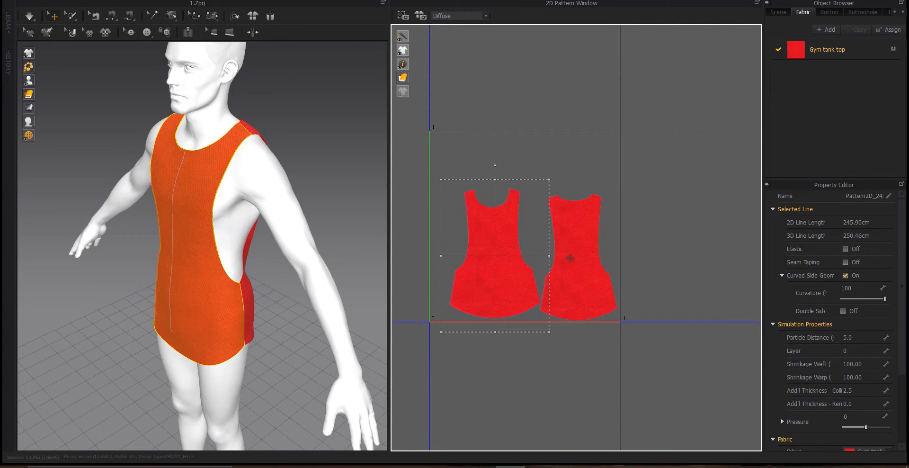
Select both UV islands together and scale them up to fill more of the tile
click(575, 260)
shift+click(507, 256)
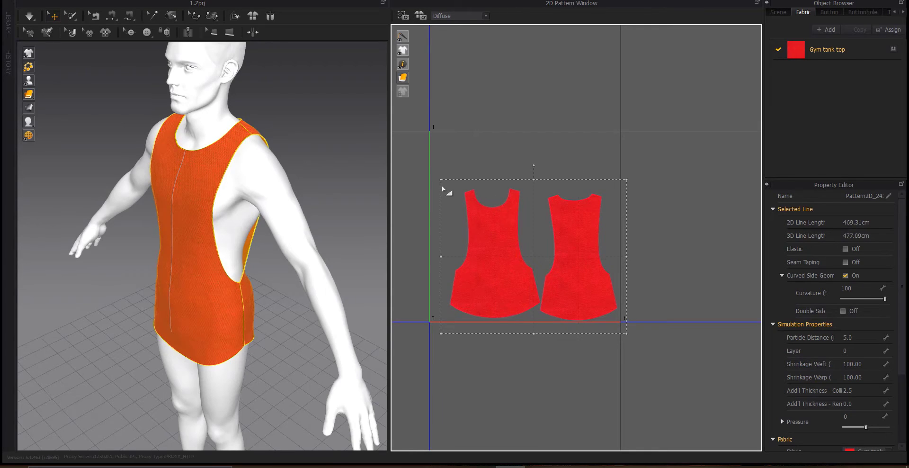
drag(442, 179, 421, 154)
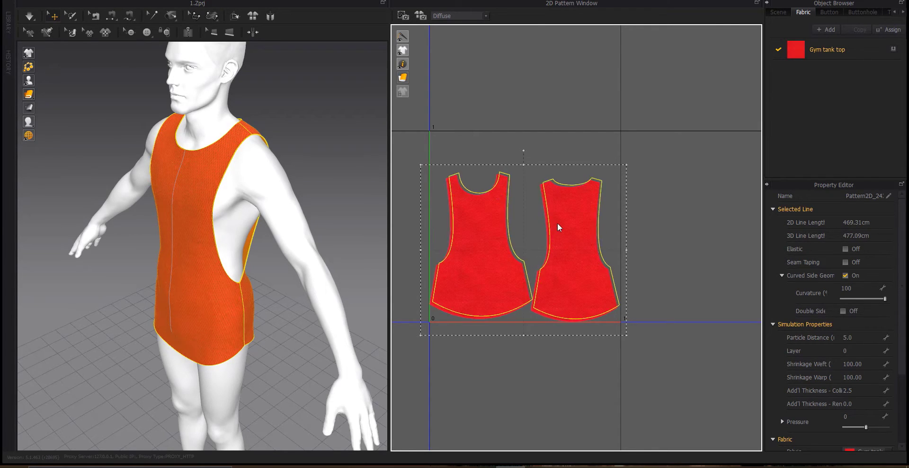
mouse_move(558, 223)
mouse_down()
mouse_move(570, 208)
mouse_move(553, 188)
mouse_move(572, 201)
mouse_move(567, 214)
mouse_up()
Rotate the back pattern's UV island 180 degrees and reposition it next to the front island
click(669, 203)
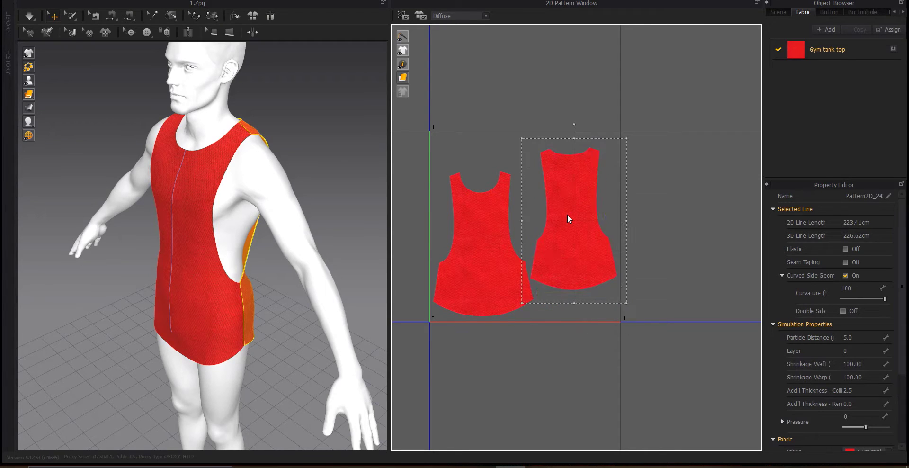
drag(555, 129, 587, 282)
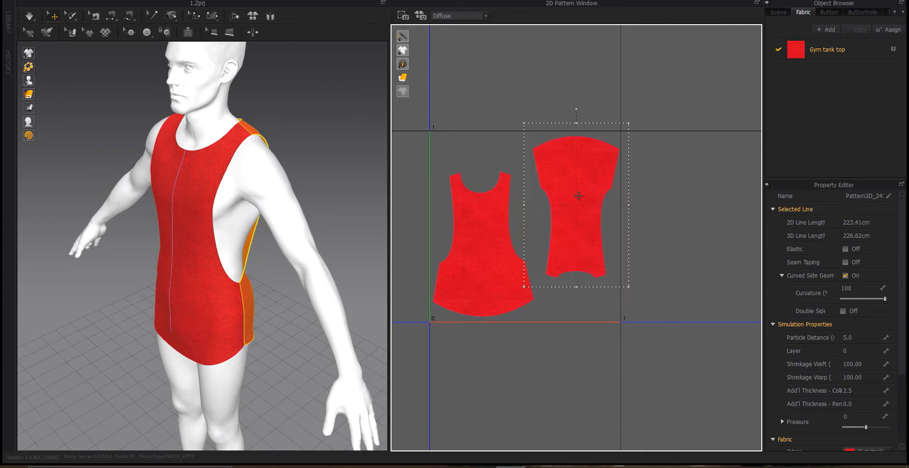
drag(577, 192, 561, 219)
shift+click(501, 239)
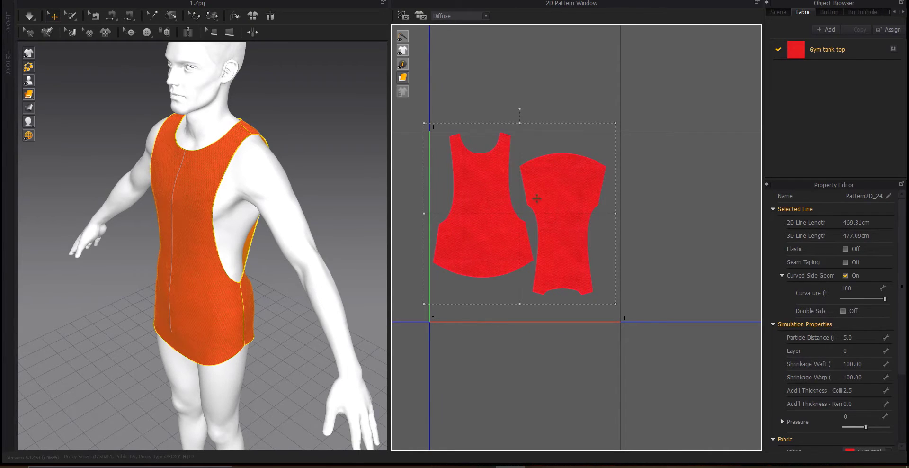
Scale both UV islands up further so they fill the tile
scroll(455, 146, up, 5)
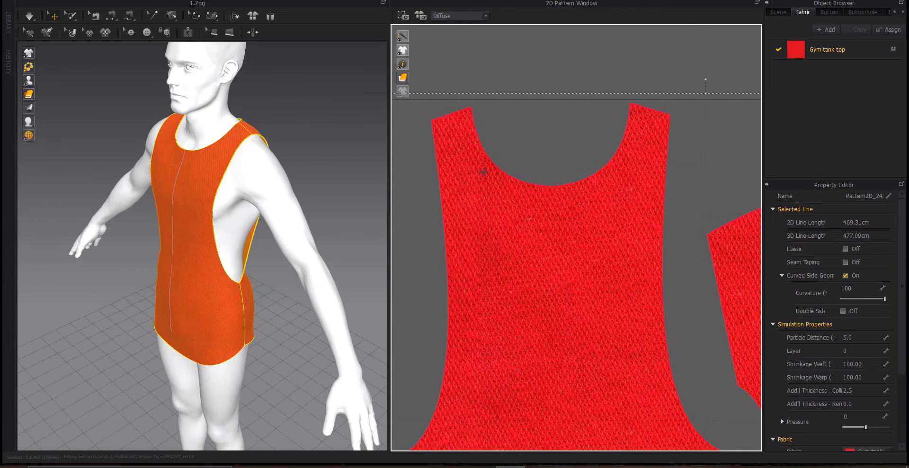
scroll(487, 177, down, 5)
scroll(487, 176, down, 2)
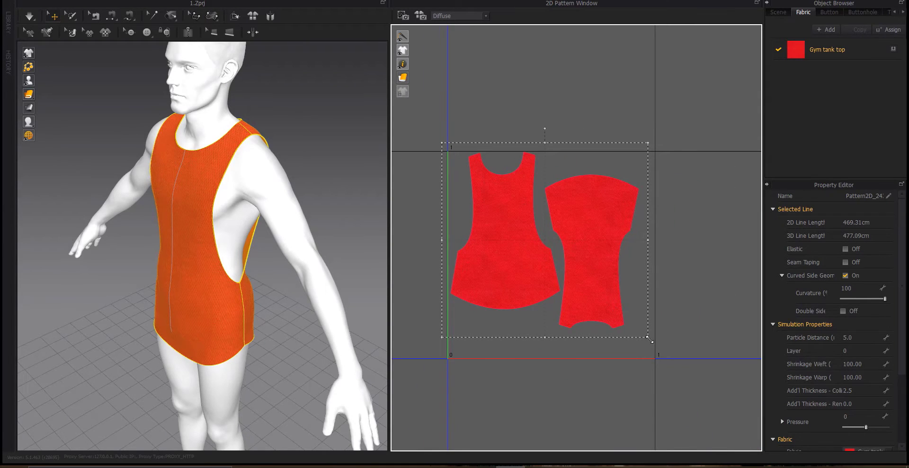
drag(648, 338, 664, 381)
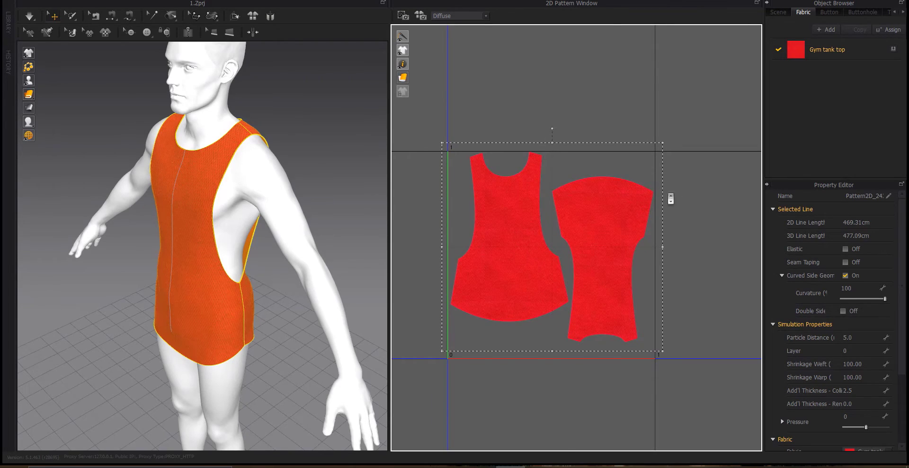
Examine the edges and spacing of the UV islands at close zoom
scroll(670, 199, up, 3)
scroll(669, 197, down, 2)
scroll(455, 148, up, 2)
scroll(545, 130, up, 1)
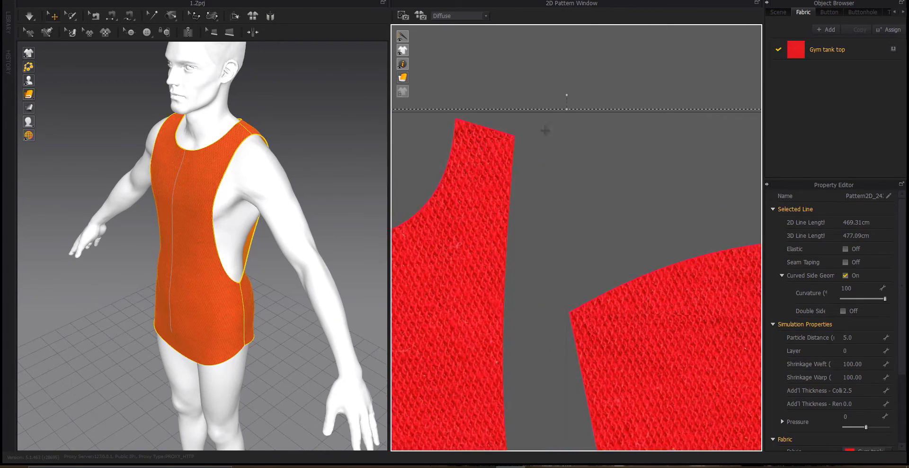
scroll(545, 129, down, 3)
scroll(473, 254, up, 5)
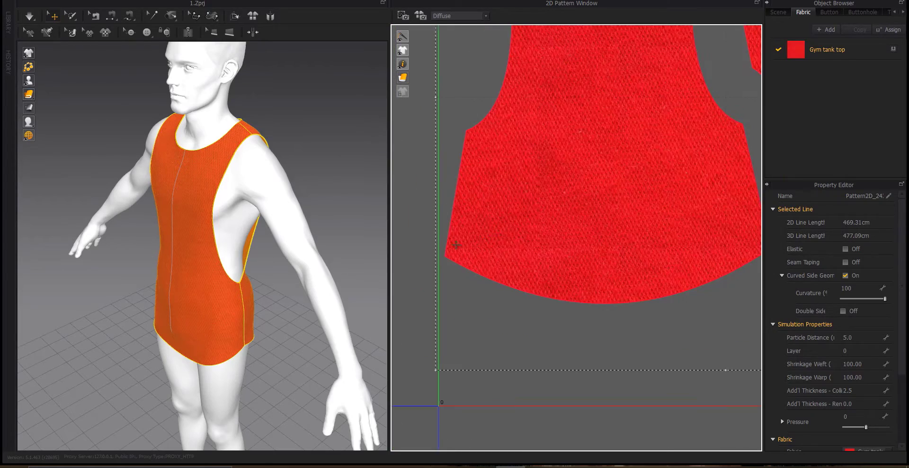
scroll(487, 218, down, 5)
scroll(587, 180, up, 3)
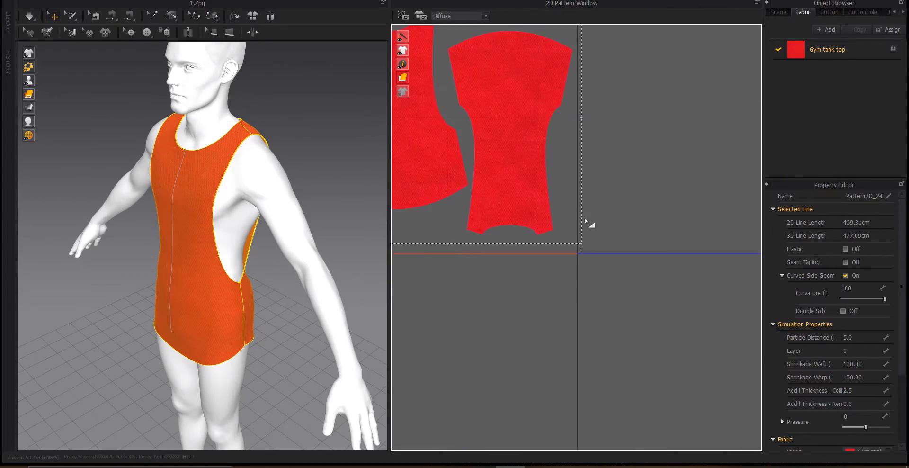
scroll(555, 136, down, 3)
scroll(548, 236, up, 5)
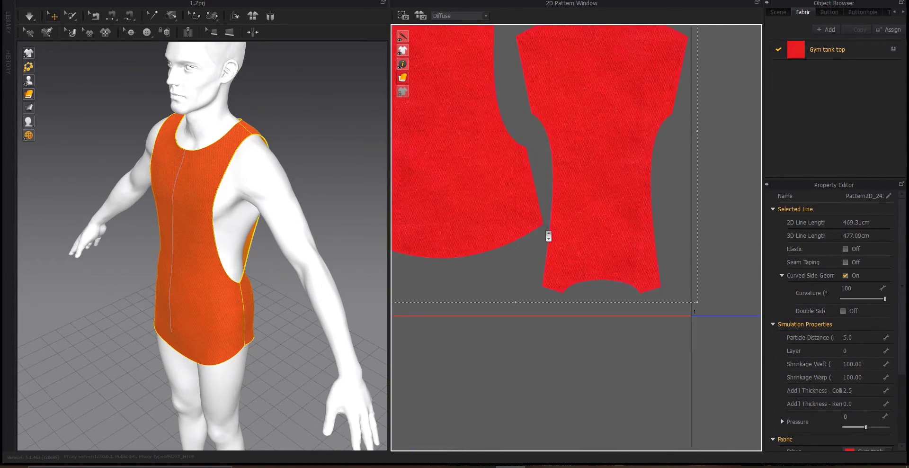
click(549, 235)
scroll(497, 197, down, 3)
scroll(483, 164, up, 1)
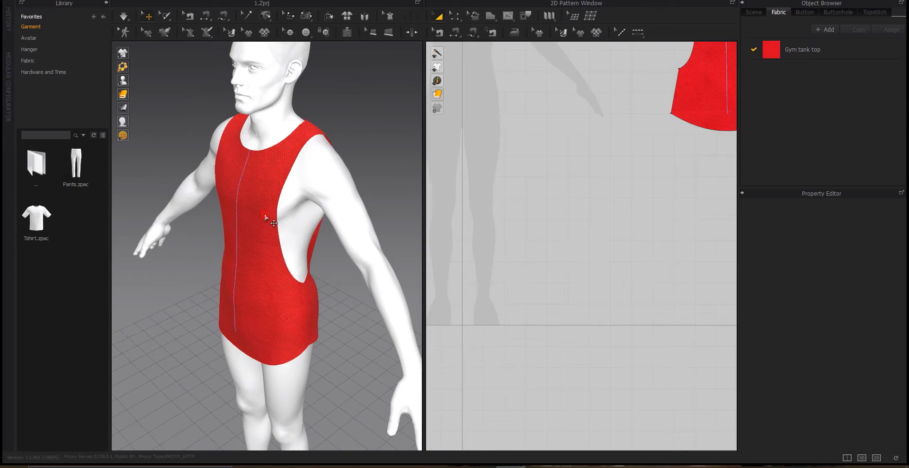
Select the tank top in the 3D view and switch its display to show the mesh
click(265, 223)
mouse_move(124, 94)
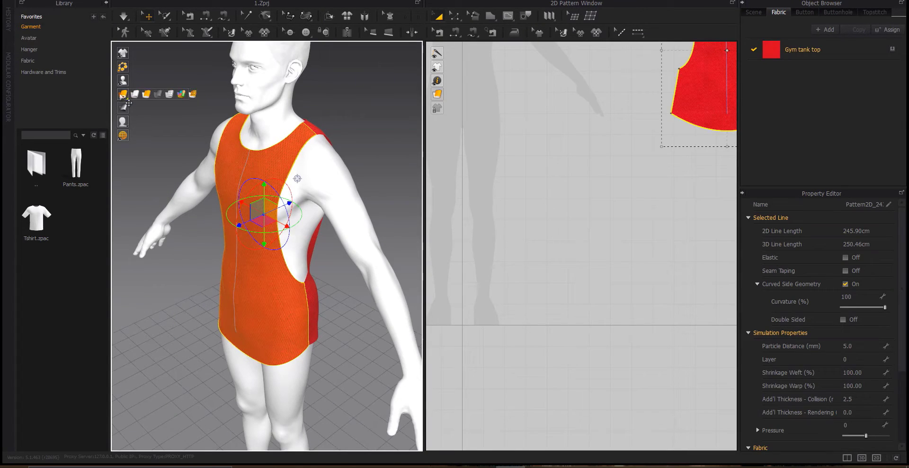
click(176, 93)
Inspect the garment's mesh from several angles and distances in the 3D view
right_drag(265, 196, 318, 188)
scroll(274, 159, up, 3)
middle_drag(267, 154, 278, 229)
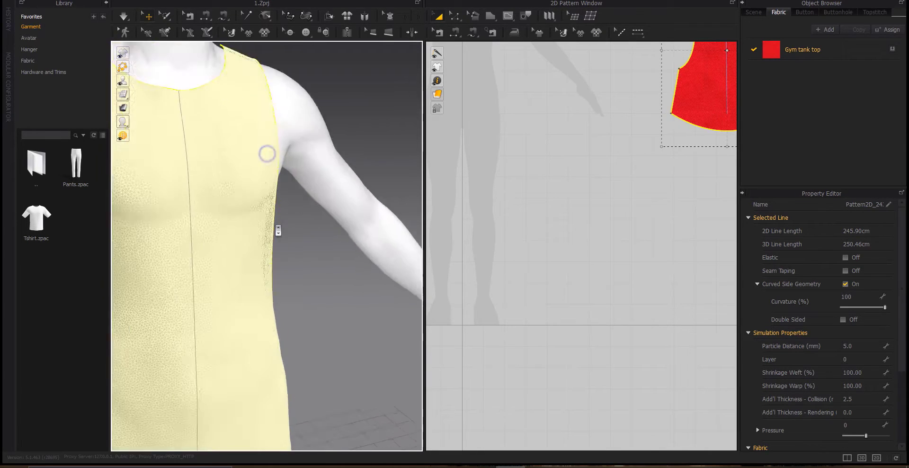
scroll(280, 235, up, 4)
middle_drag(241, 144, 321, 353)
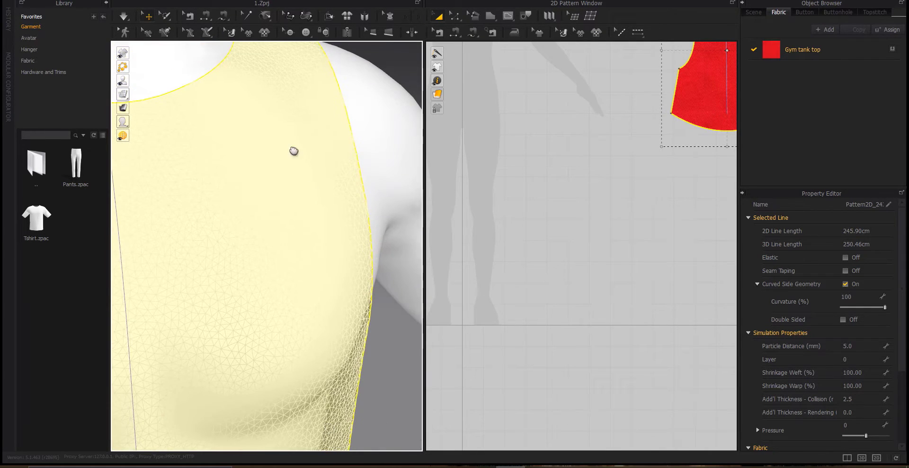
scroll(293, 150, down, 10)
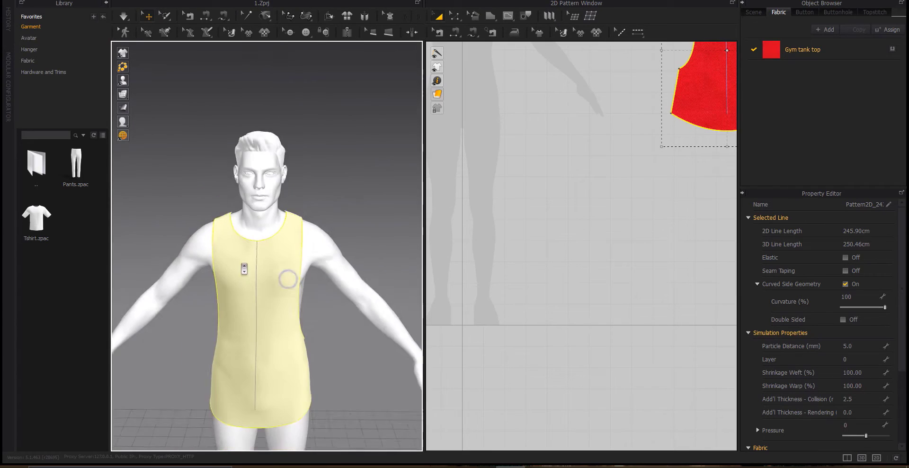
scroll(245, 268, down, 1)
middle_drag(244, 269, 256, 217)
right_drag(256, 217, 208, 229)
click(28, 1)
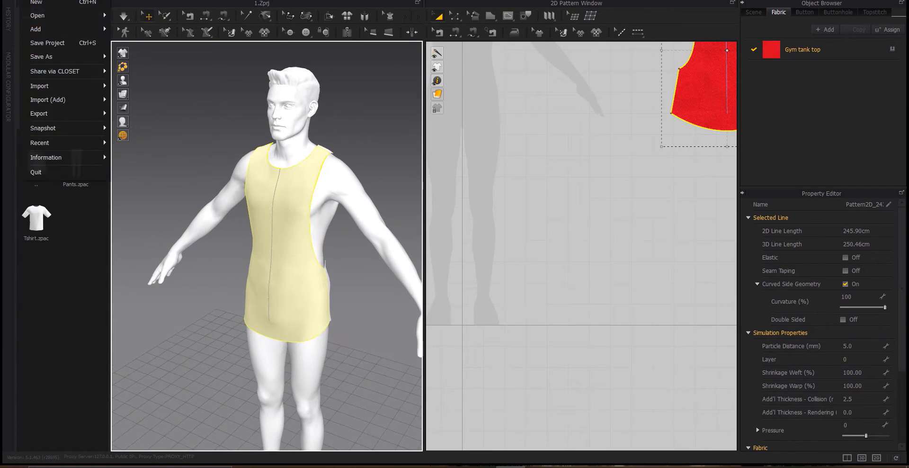
click(535, 152)
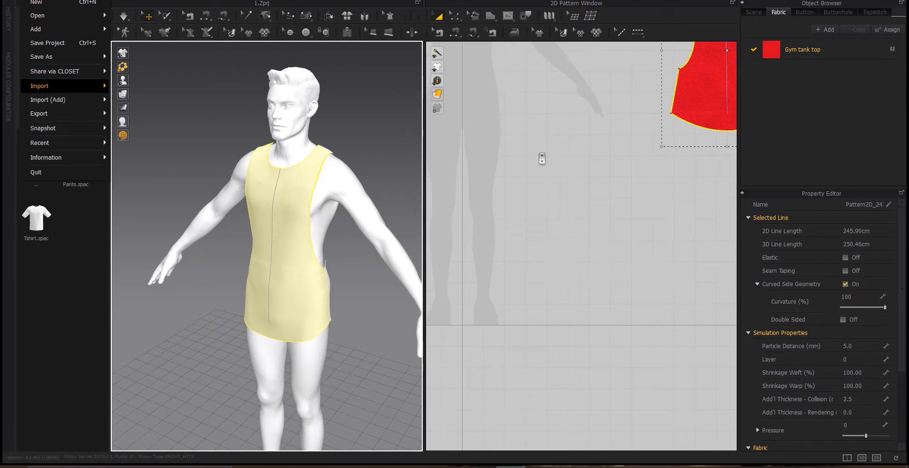
scroll(535, 159, down, 5)
shift+click(702, 128)
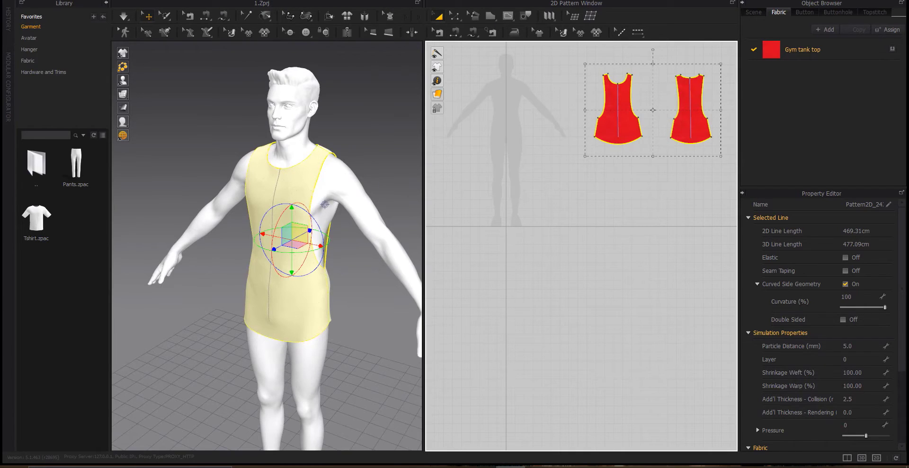
Apply a 3D Garment context command to the selected tank top
click(46, 0)
mouse_move(28, 1)
mouse_move(57, 103)
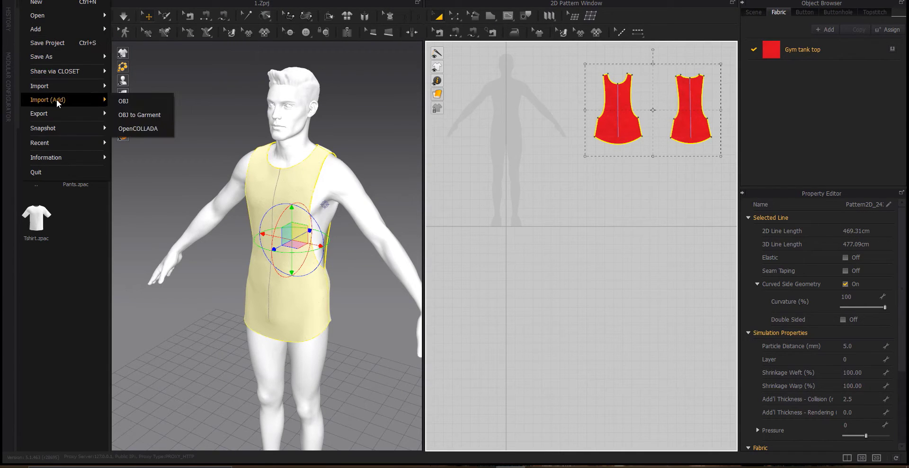
mouse_move(75, 0)
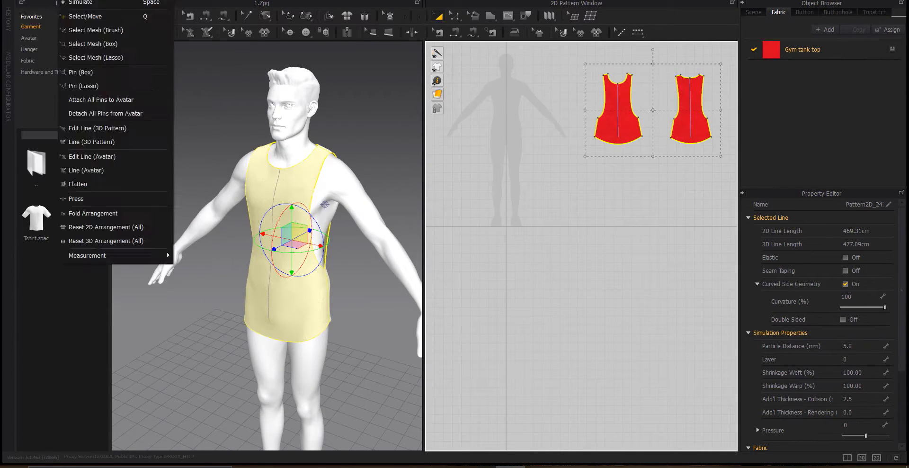
mouse_move(90, 100)
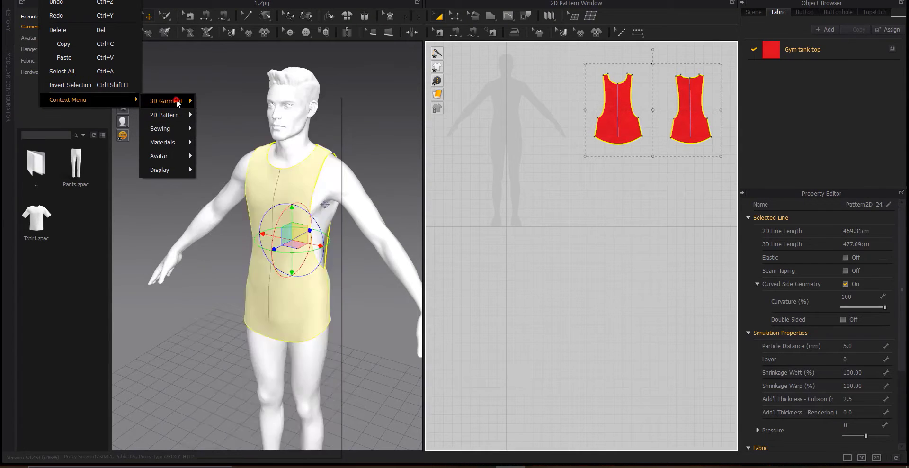
click(177, 100)
click(234, 185)
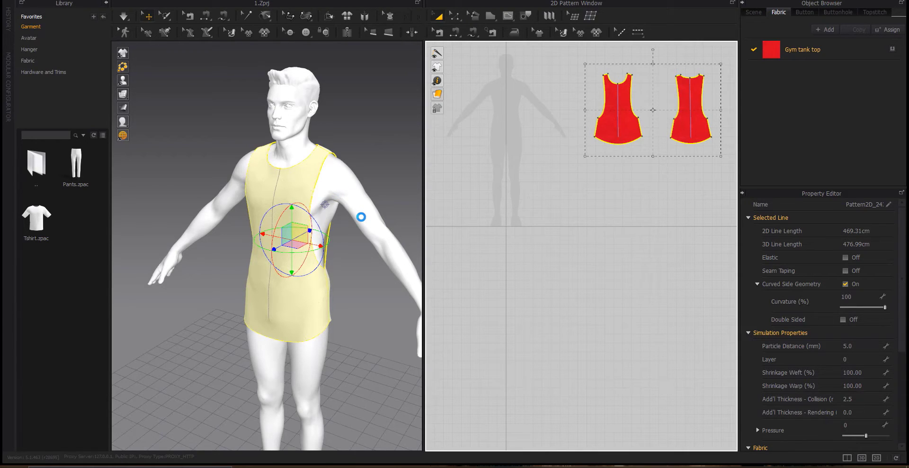
right_drag(362, 220, 309, 217)
scroll(309, 217, up, 5)
middle_drag(309, 217, 354, 178)
scroll(354, 179, down, 4)
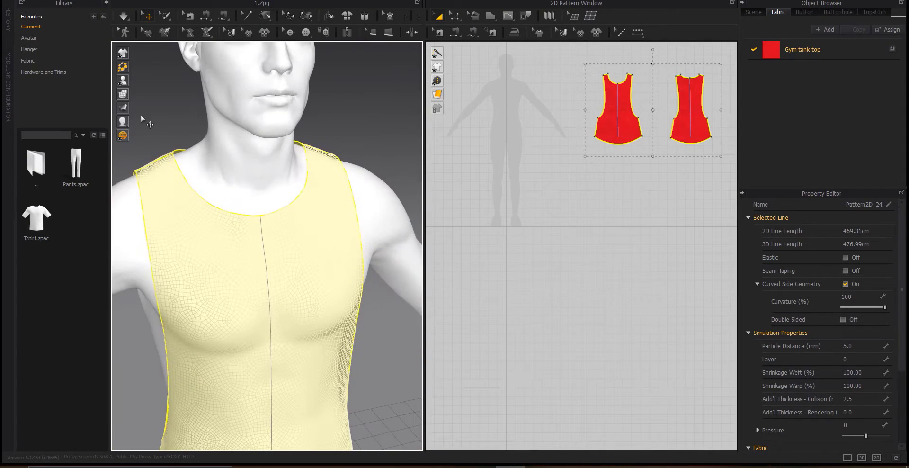
Switch the garment display back to the textured view
mouse_move(123, 95)
click(162, 94)
scroll(293, 199, down, 4)
right_drag(397, 176, 332, 189)
click(372, 179)
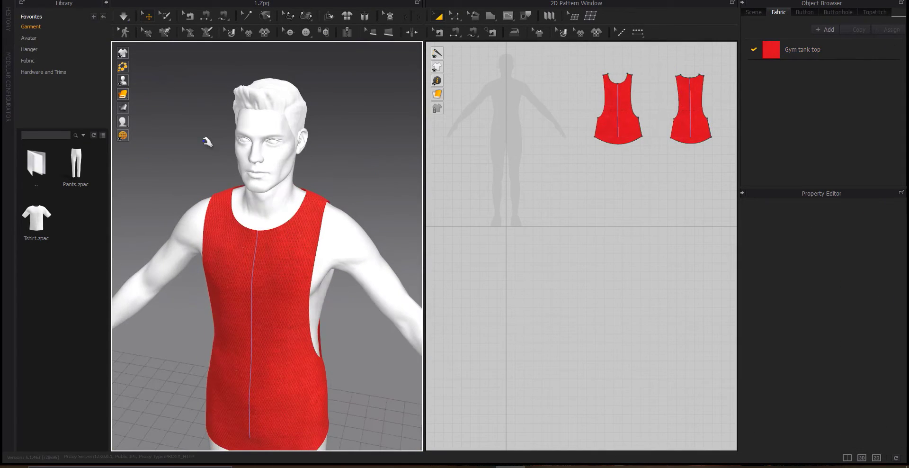
Run the simulation to let the tank top drape on the avatar, then stop it
key(space)
right_drag(256, 286, 279, 287)
middle_drag(358, 362, 362, 223)
right_drag(265, 236, 245, 237)
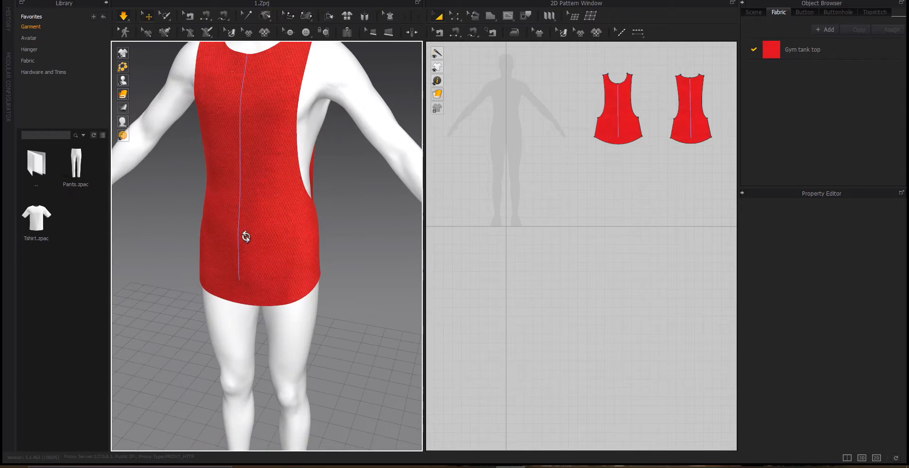
key(space)
scroll(298, 189, down, 6)
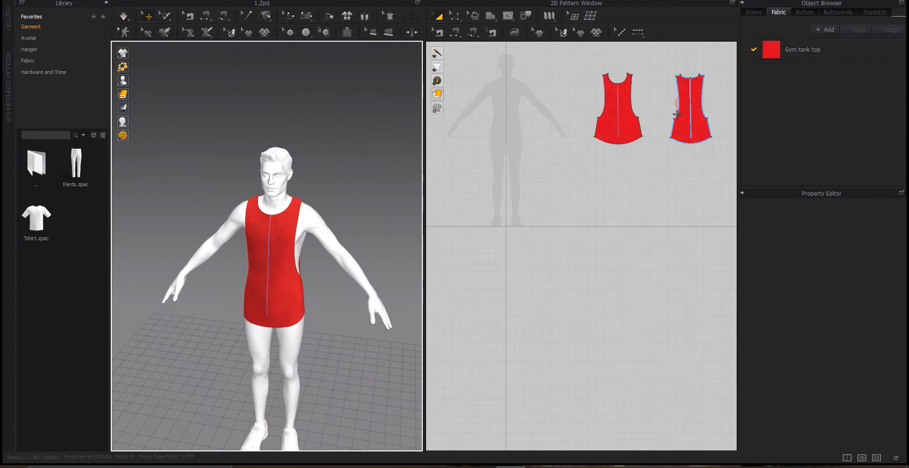
Select all tank top pattern pieces and start exporting them as a selected-only OBJ
click(677, 114)
key(ctrl+a)
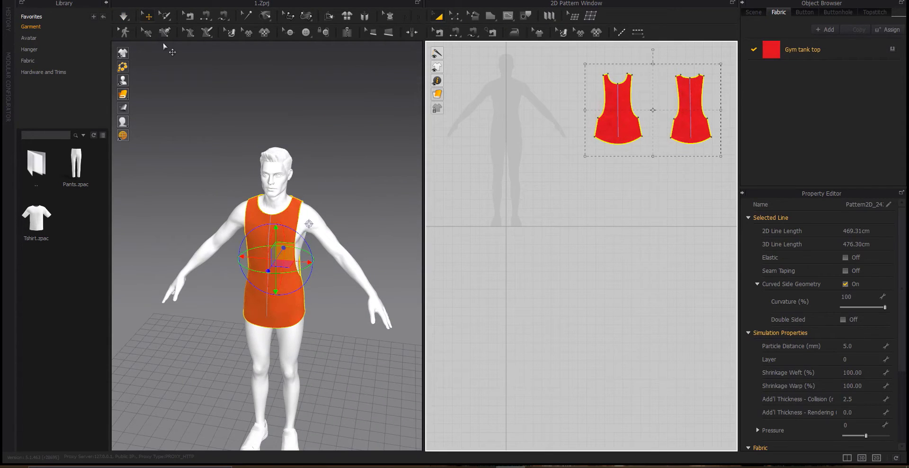
click(51, 1)
mouse_move(31, 1)
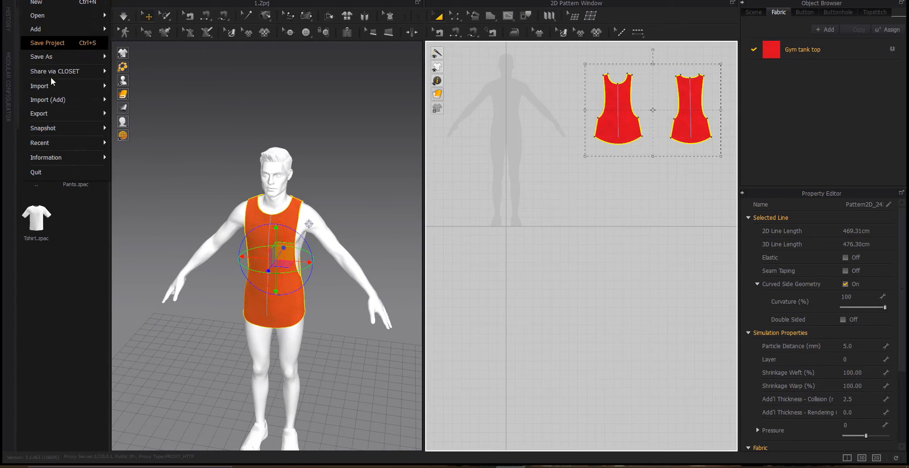
mouse_move(59, 120)
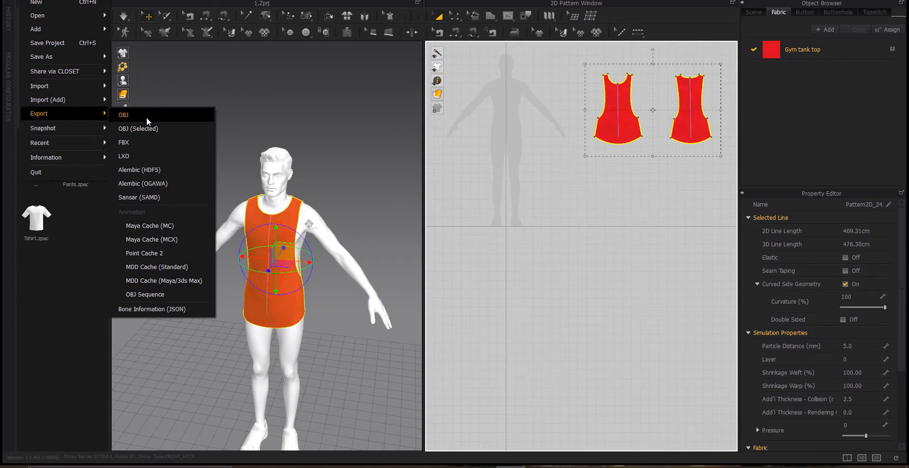
click(142, 128)
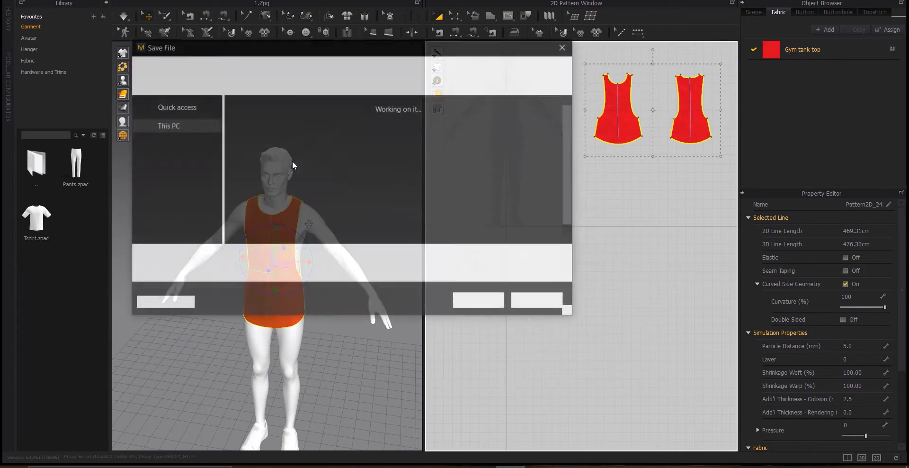
Save the OBJ as "Gym tank top raw" in the mens Gym tank top folder on the Desktop
scroll(216, 134, up, 3)
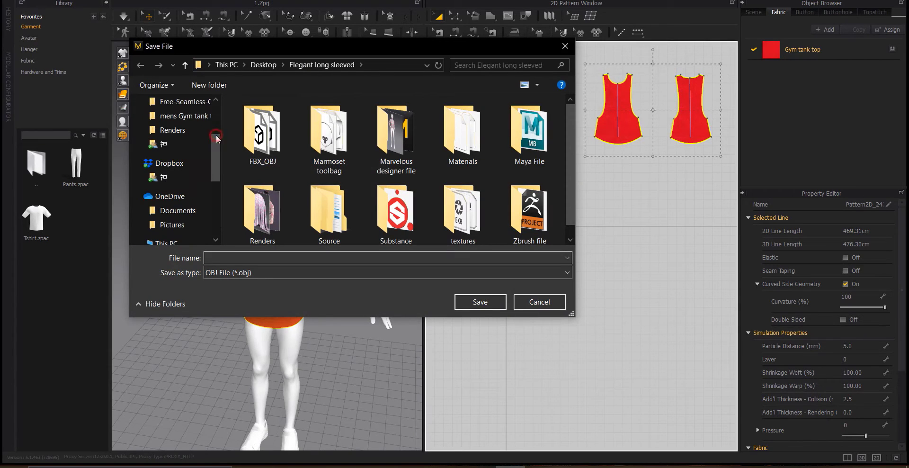
scroll(216, 123, up, 3)
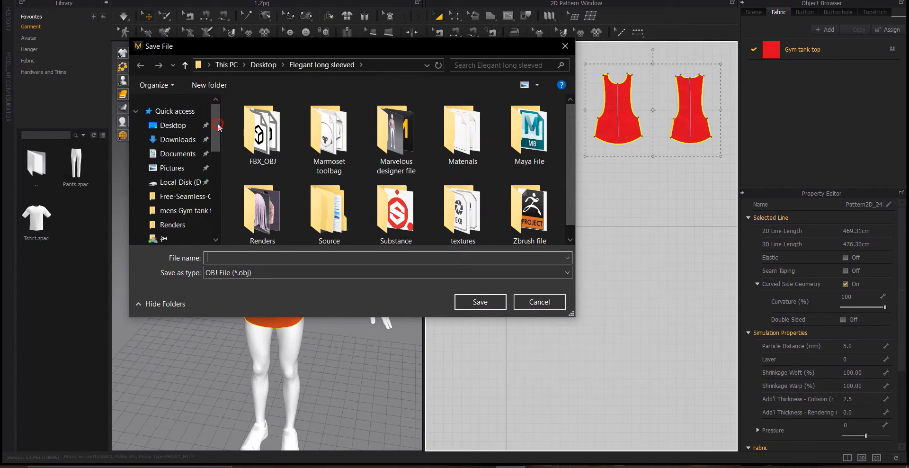
click(185, 211)
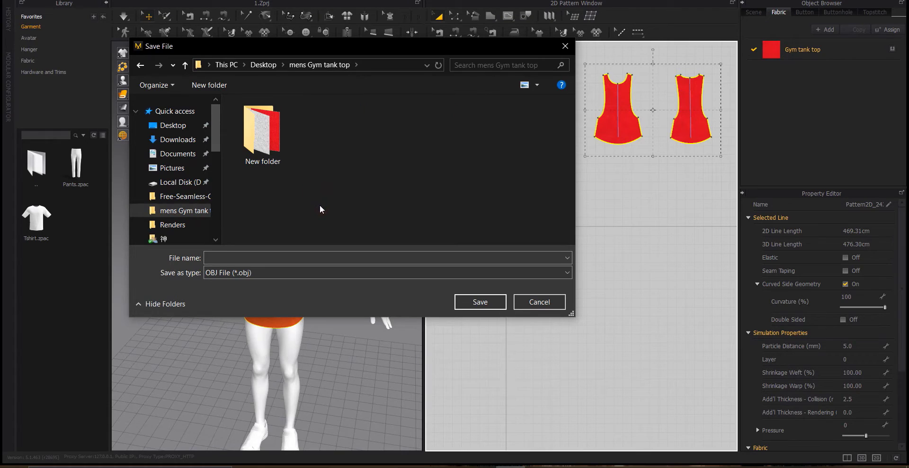
click(278, 255)
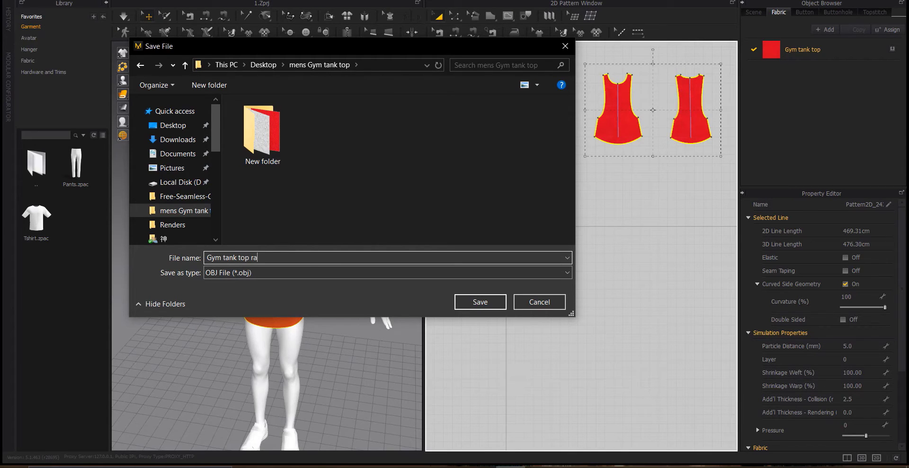
key(Return)
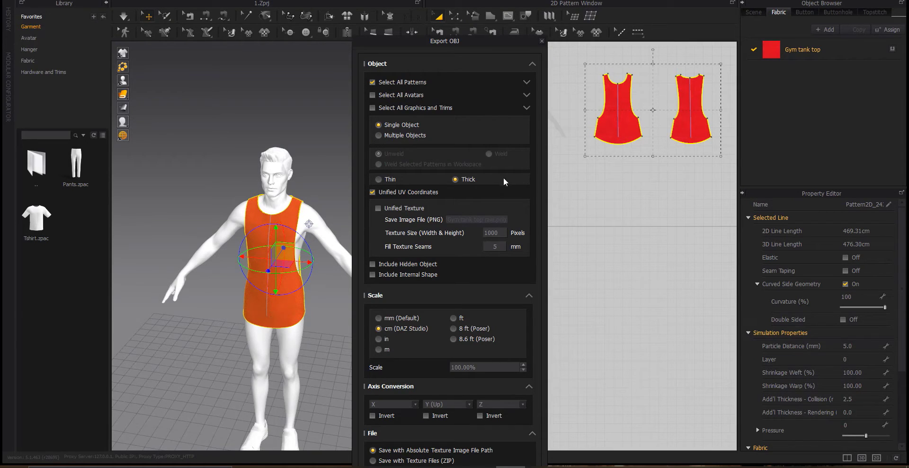
Set the OBJ export options to Thin and Weld, then confirm the export
click(385, 180)
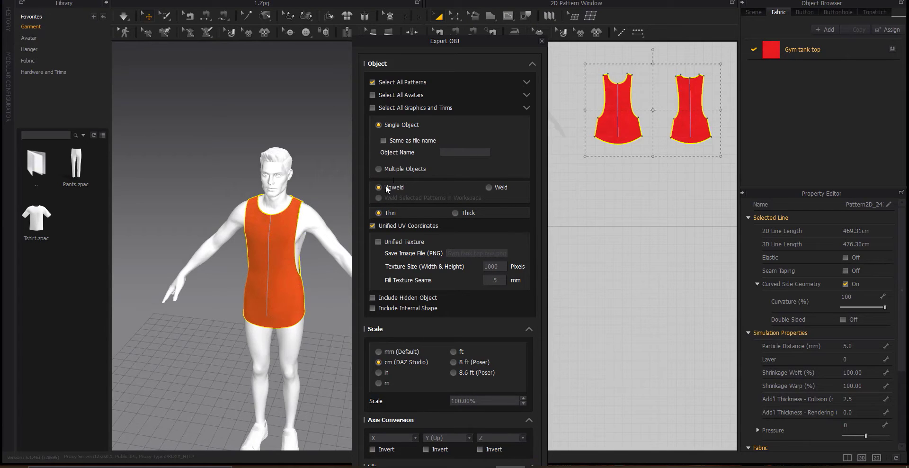
click(492, 188)
click(532, 63)
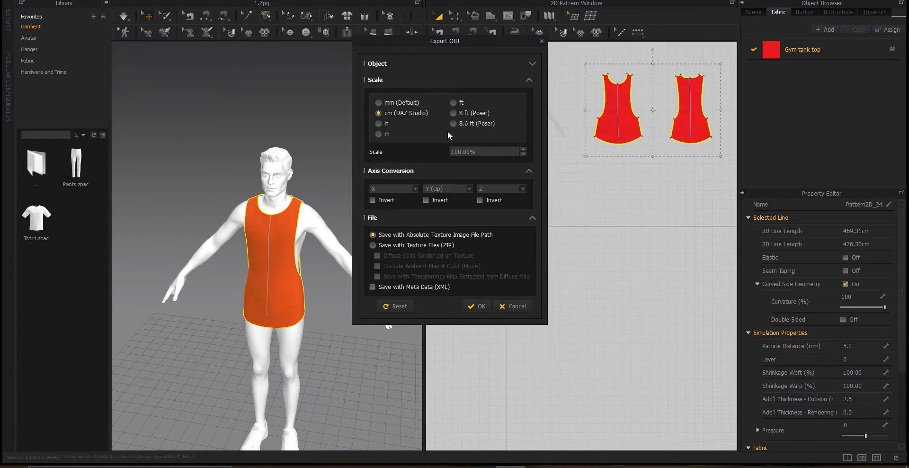
click(480, 307)
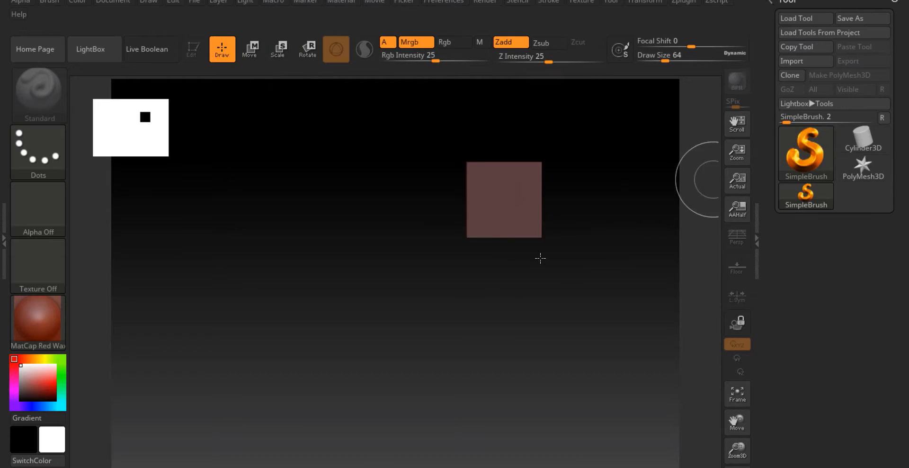
Switch to ZBrush, import Gym tank top raw.obj, and draw it on the canvas in Edit mode
click(49, 134)
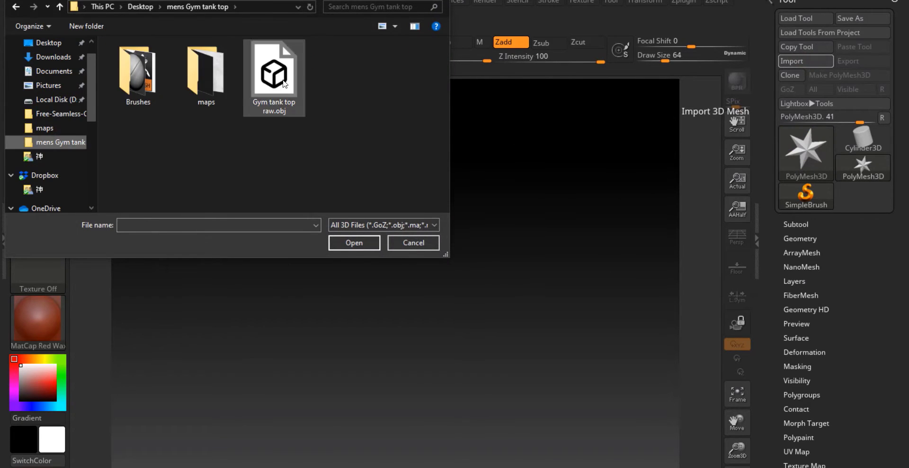
double_click(274, 71)
mouse_move(361, 243)
mouse_down()
mouse_move(374, 379)
mouse_move(364, 435)
mouse_up()
key(t)
mouse_move(407, 278)
mouse_down()
mouse_move(402, 296)
mouse_move(386, 300)
mouse_move(652, 355)
mouse_up()
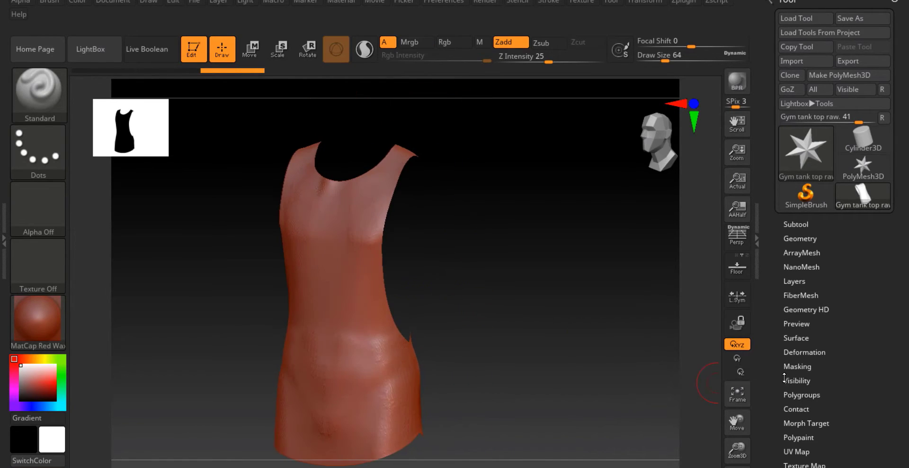
Turn on double-sided display for the tank top in Display Properties
drag(784, 378, 840, 189)
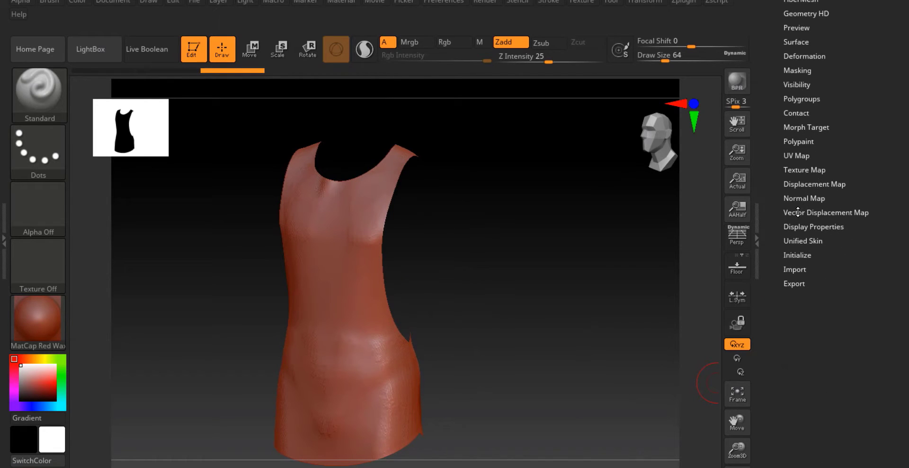
click(794, 227)
click(795, 267)
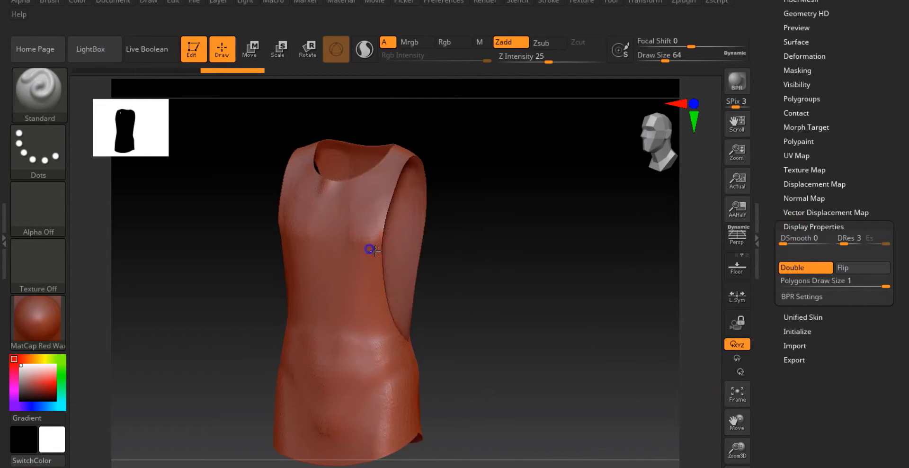
drag(369, 249, 426, 265)
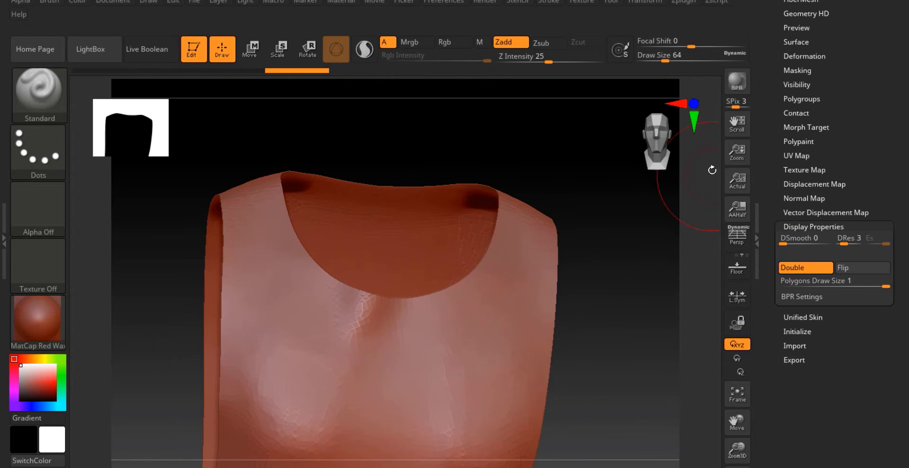
Subdivide the tank top mesh twice with smoothing
drag(782, 145, 771, 219)
click(805, 104)
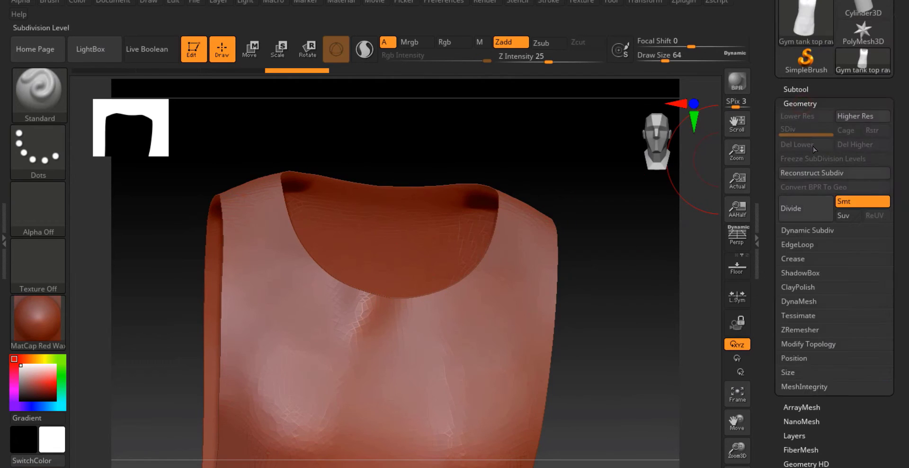
click(809, 215)
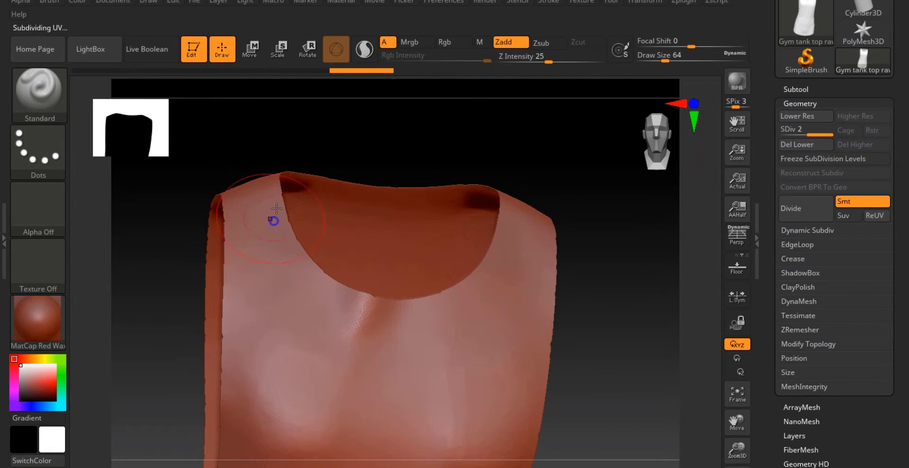
alt+right_drag(271, 216, 284, 168)
ctrl+right_drag(284, 168, 372, 184)
right_drag(372, 185, 378, 219)
click(805, 201)
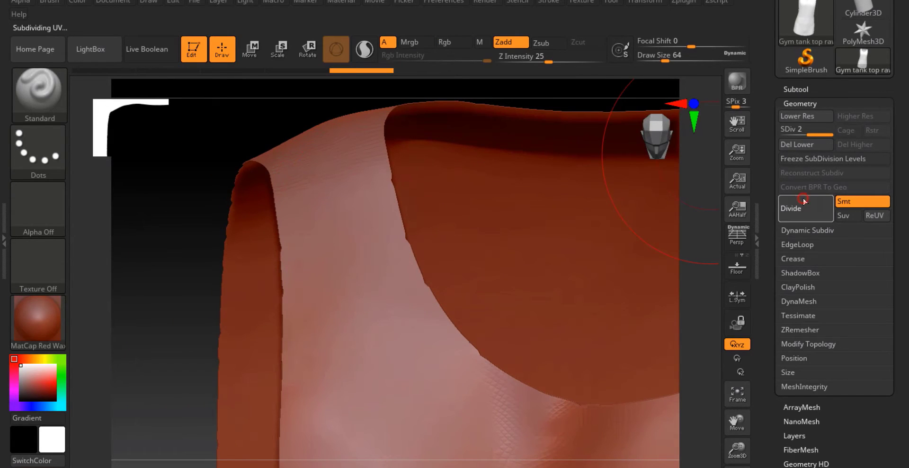
mouse_move(505, 224)
right_down()
mouse_move(504, 246)
mouse_move(470, 187)
mouse_move(422, 183)
mouse_move(450, 240)
mouse_move(479, 246)
mouse_move(483, 217)
mouse_move(516, 214)
right_up()
Drop to the lowest subdivision level, delete the higher levels, and undo the extra divisions
drag(818, 136, 782, 134)
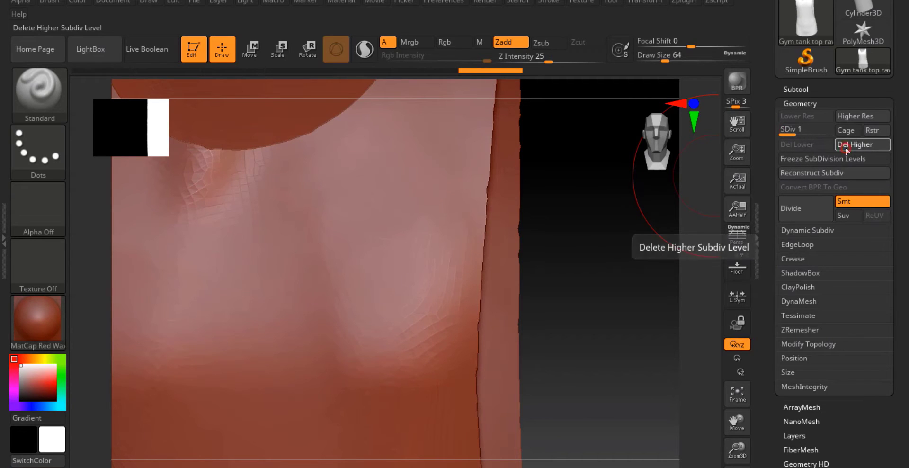
click(846, 151)
key(ctrl+d)
key(ctrl+d)
key(ctrl+z)
key(ctrl+z)
key(ctrl+z)
key(ctrl+z)
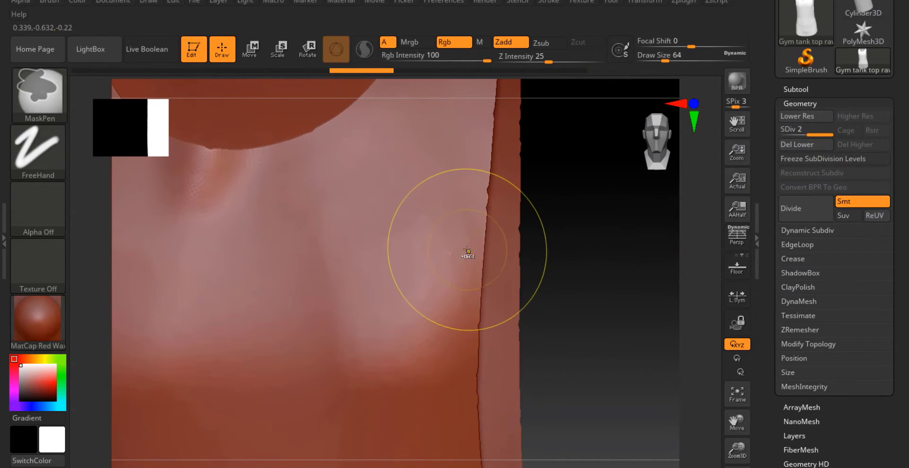
Crease the mesh borders and subdivide the tank top up to level 3
click(793, 258)
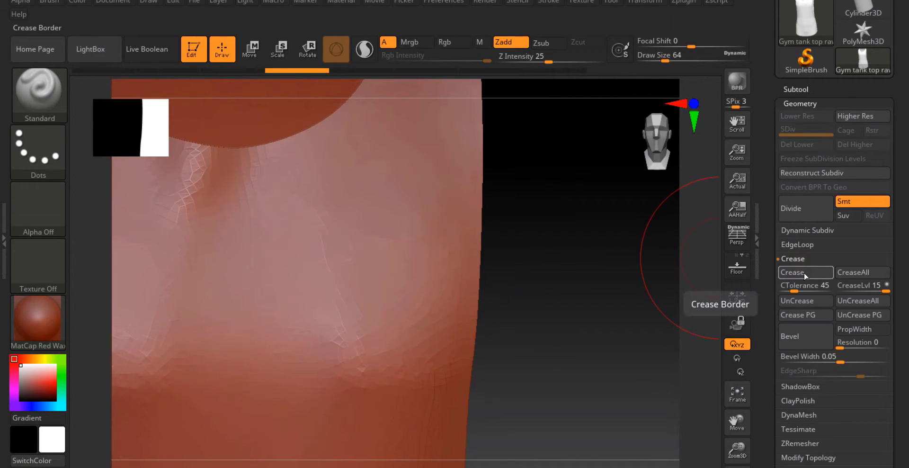
click(819, 214)
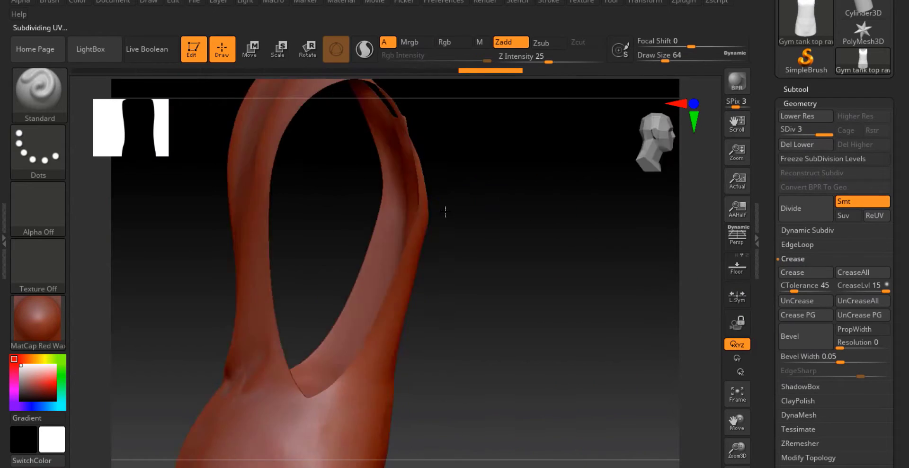
mouse_move(453, 283)
right_down()
mouse_move(490, 249)
mouse_move(440, 277)
right_up()
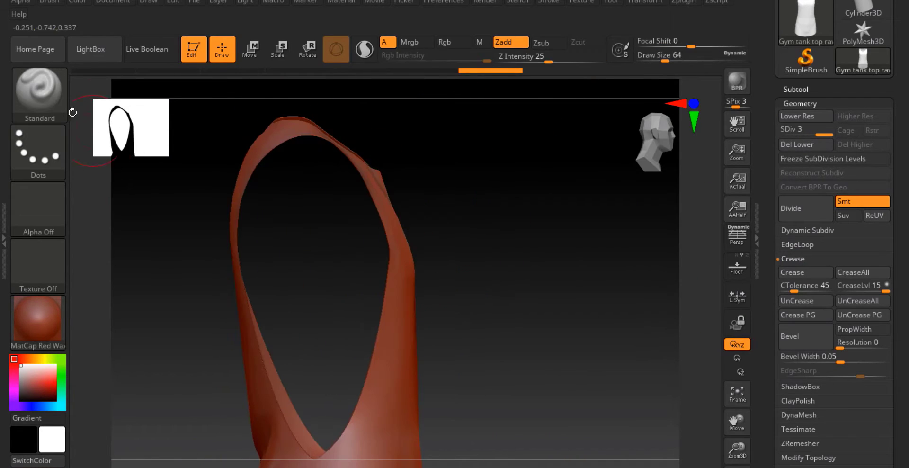
Select the Move brush and pull the armhole edge of the tank top to reshape it
key(b)
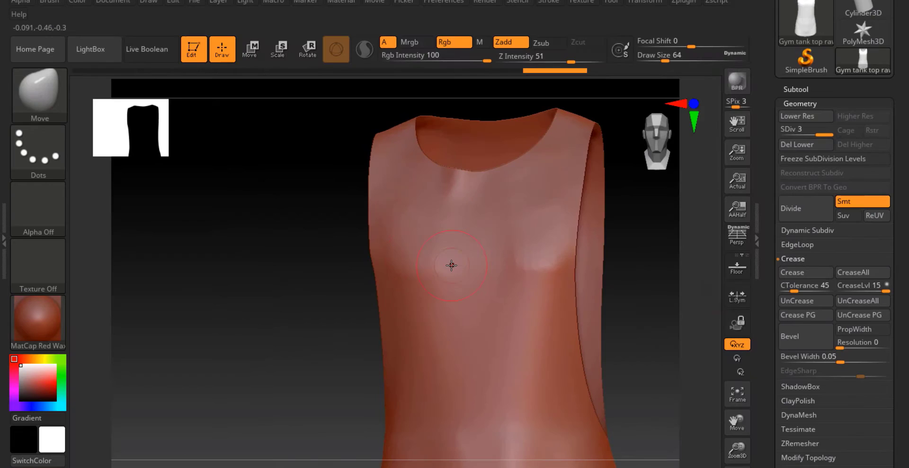
key(ctrl+z)
right_drag(455, 250, 473, 248)
key(space)
drag(449, 250, 458, 251)
right_drag(458, 250, 493, 252)
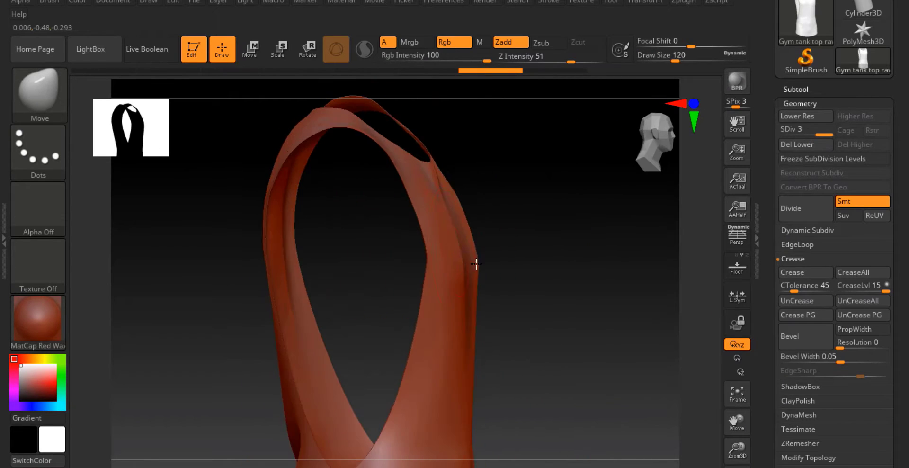
drag(469, 251, 474, 251)
right_drag(474, 256, 468, 281)
shift+drag(467, 281, 467, 262)
key(ctrl+z)
key(space)
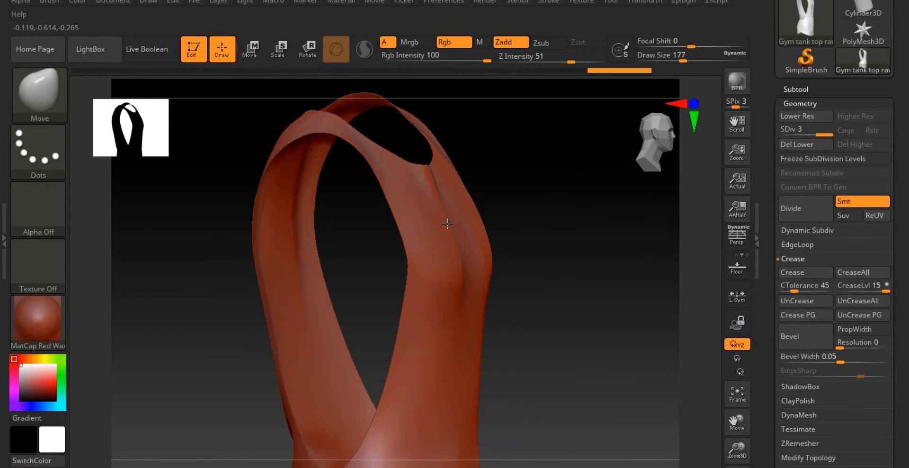
Smooth and reshape the tank top's front and lower body with the Smooth and Move brushes
mouse_move(487, 308)
right_down()
mouse_move(472, 289)
mouse_move(443, 371)
mouse_move(494, 262)
mouse_move(491, 319)
mouse_move(471, 256)
mouse_move(480, 246)
right_up()
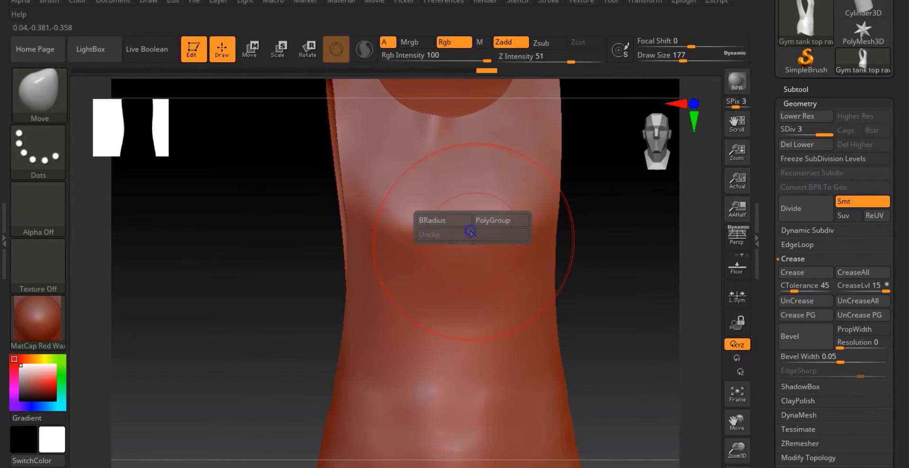
key(space)
drag(471, 234, 466, 236)
mouse_move(462, 204)
right_down()
mouse_move(472, 308)
mouse_move(468, 244)
mouse_move(532, 286)
mouse_move(473, 189)
mouse_move(445, 109)
right_up()
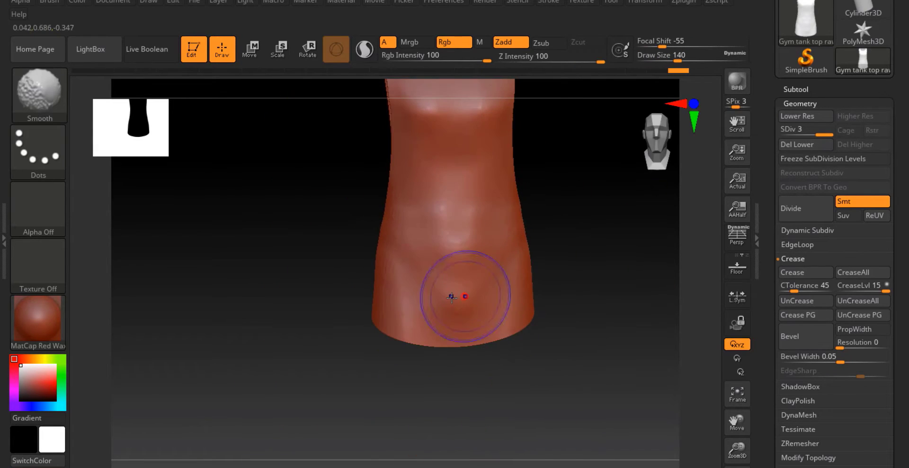
ctrl+right_drag(475, 288, 470, 303)
alt+right_drag(469, 303, 457, 234)
shift+drag(428, 260, 474, 260)
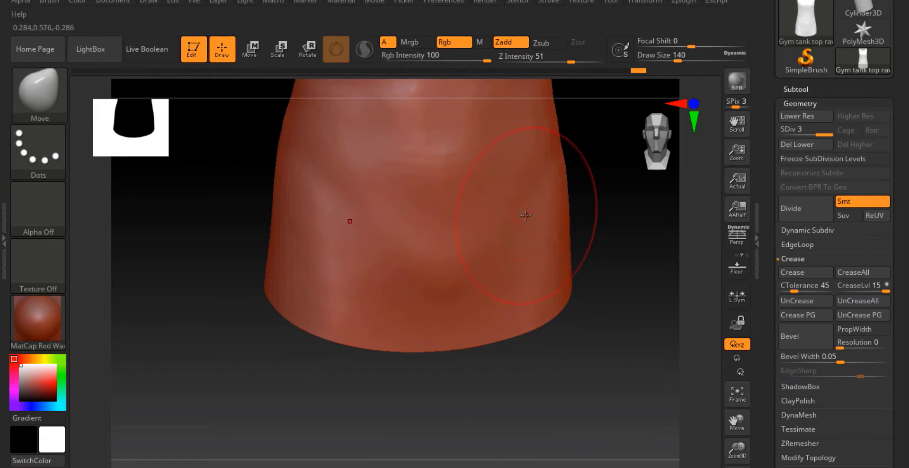
right_drag(433, 249, 448, 231)
ctrl+right_drag(448, 231, 448, 123)
alt+right_drag(447, 123, 461, 250)
right_drag(463, 212, 442, 266)
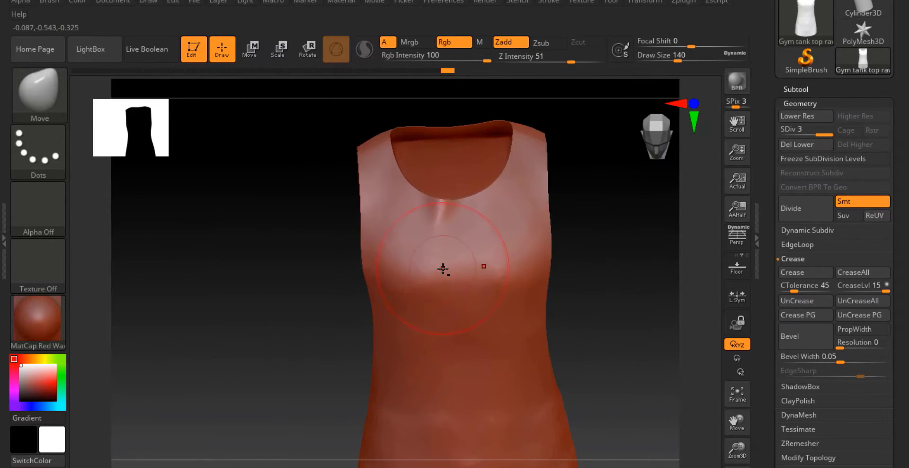
Switch to the file explorer and load the XMD_MasterCloth_Drape_01 brush from the Brushes folder into ZBrush
key(alt+Tab)
key(Return)
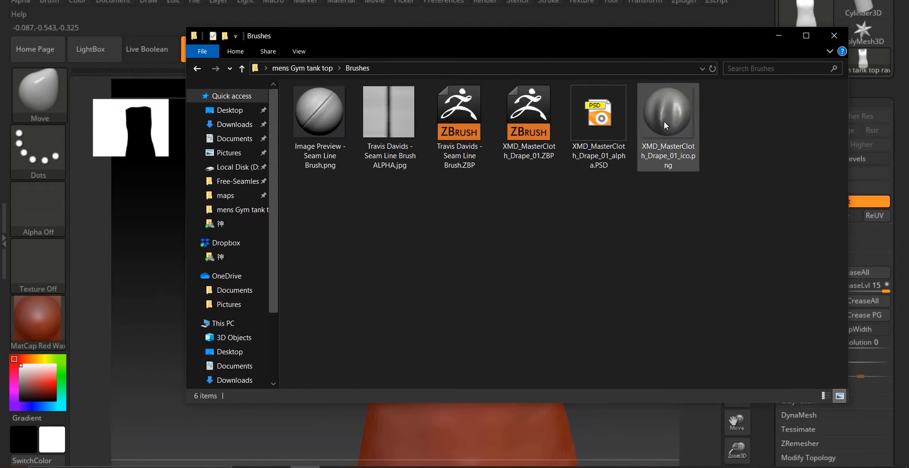
click(538, 120)
click(780, 36)
drag(502, 229, 526, 300)
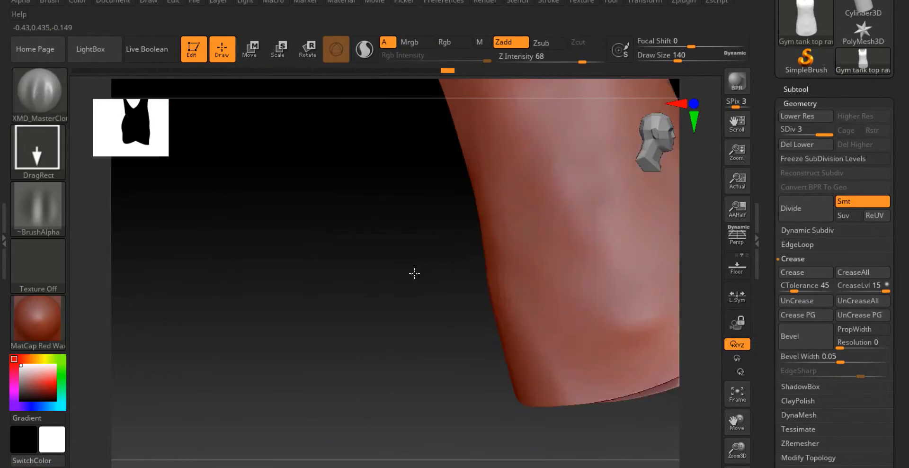
drag(414, 272, 447, 270)
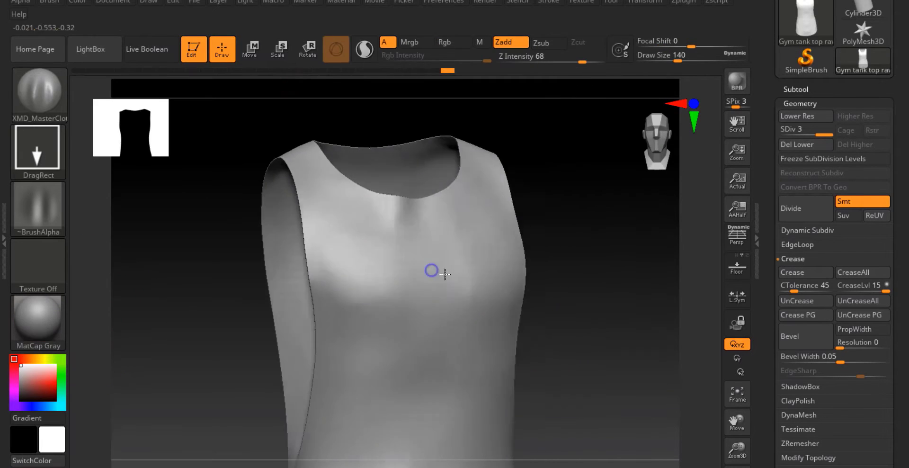
Reduce the drape brush's draw size to about 90 and undo a test stroke on the chest
key(space)
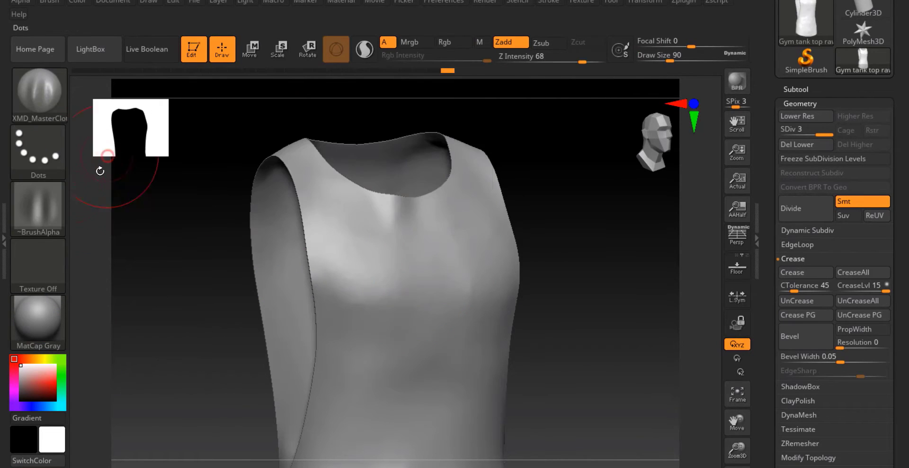
drag(434, 237, 411, 303)
key(ctrl+z)
key(space)
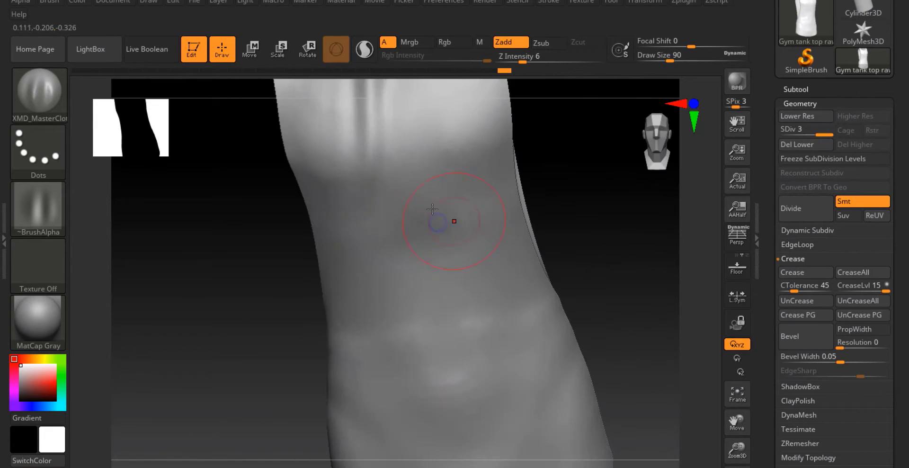
Set the draw size to 177 and undo the last four drape strokes on the tank top's side
key(space)
drag(379, 204, 421, 204)
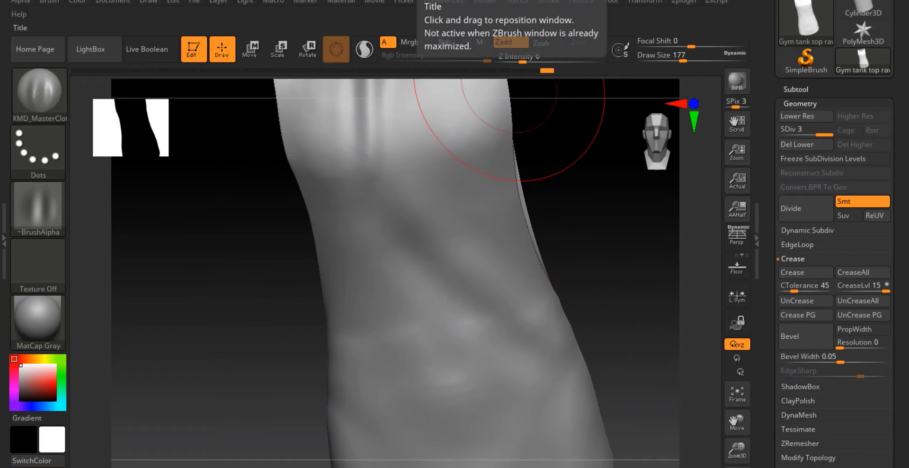
key(ctrl+z)
key(ctrl+z)
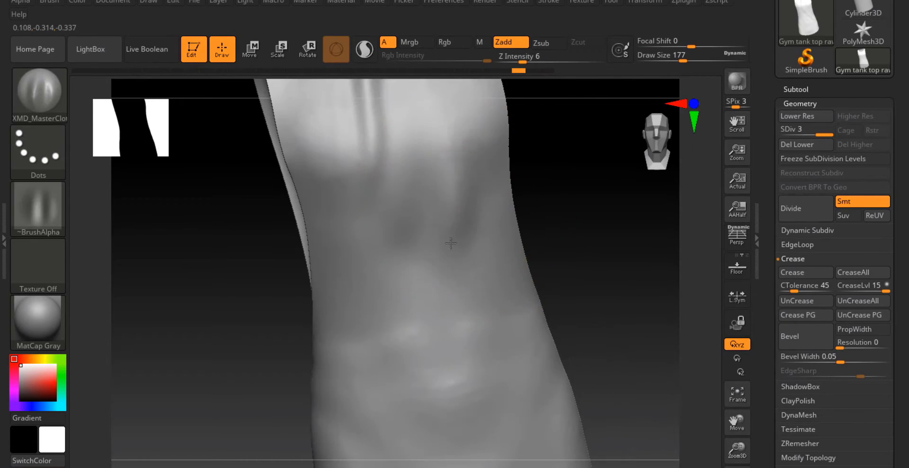
key(ctrl+z)
key(ctrl+z)
Set the draw size to 108 and add drape folds along the tank top's side
key(space)
drag(452, 213, 442, 213)
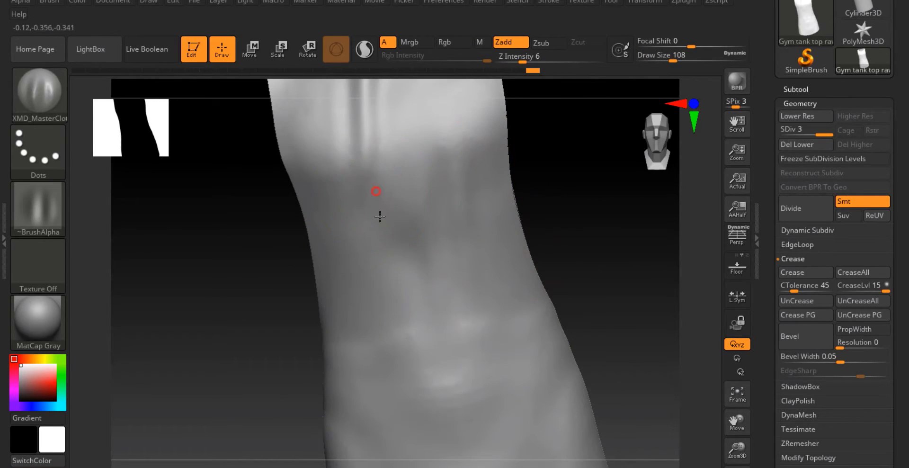
right_drag(405, 254, 411, 178)
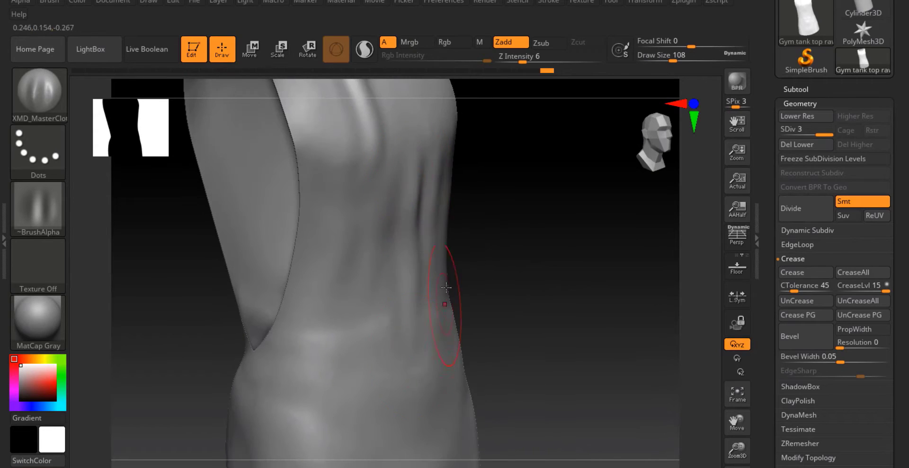
right_drag(446, 286, 412, 172)
right_drag(342, 187, 395, 251)
Set the draw size to 158 and add drape folds at the lower side near the hem
key(space)
drag(395, 250, 492, 300)
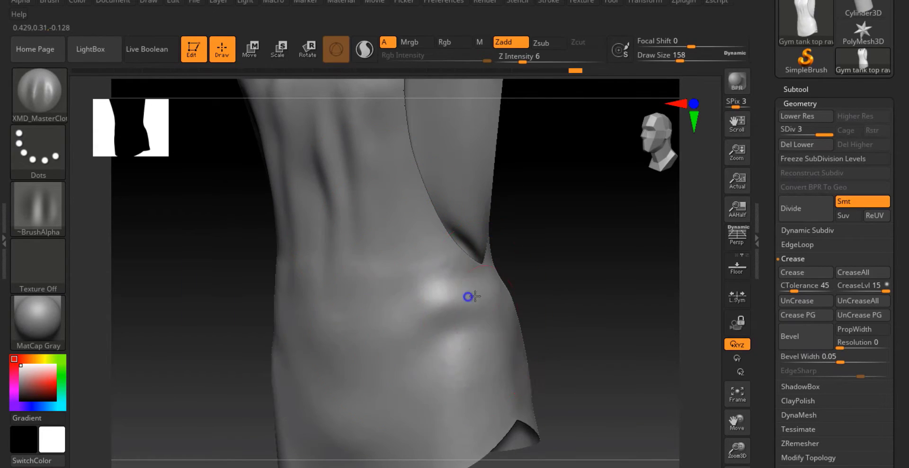
right_drag(468, 297, 500, 321)
right_drag(363, 333, 501, 291)
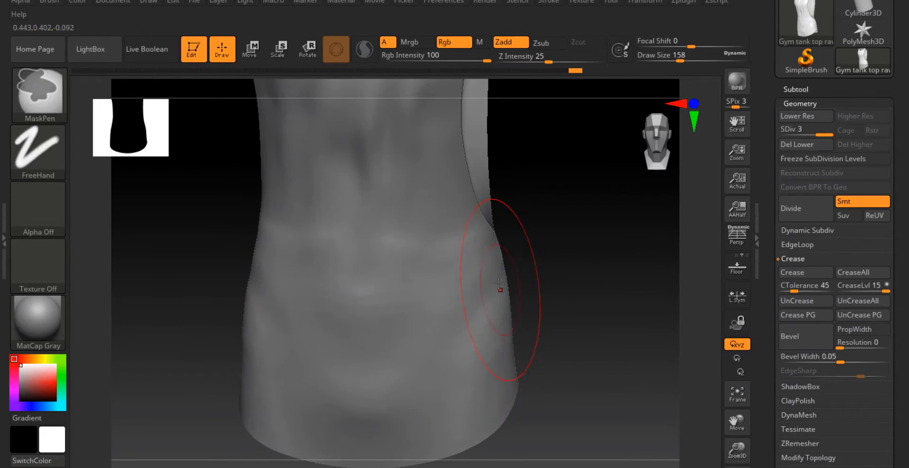
Add more drape folds around the lower side and hem of the tank top
mouse_move(335, 339)
right_down()
mouse_move(258, 282)
mouse_move(208, 323)
mouse_move(240, 344)
right_up()
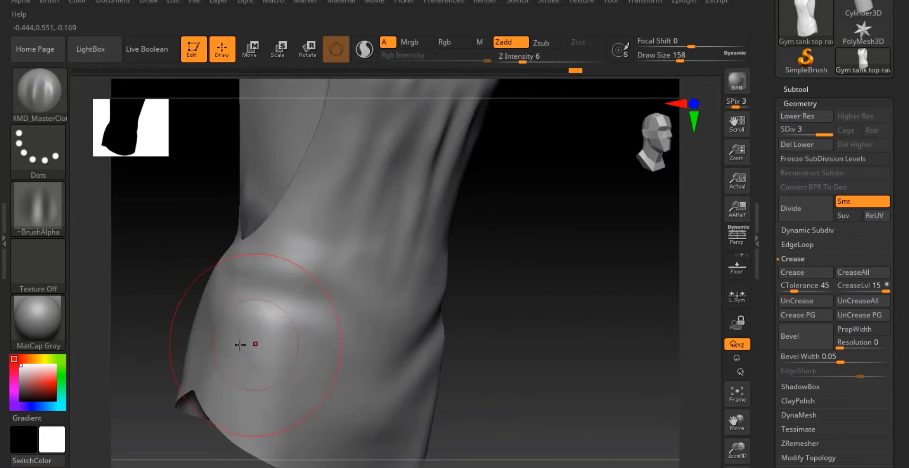
drag(207, 339, 256, 381)
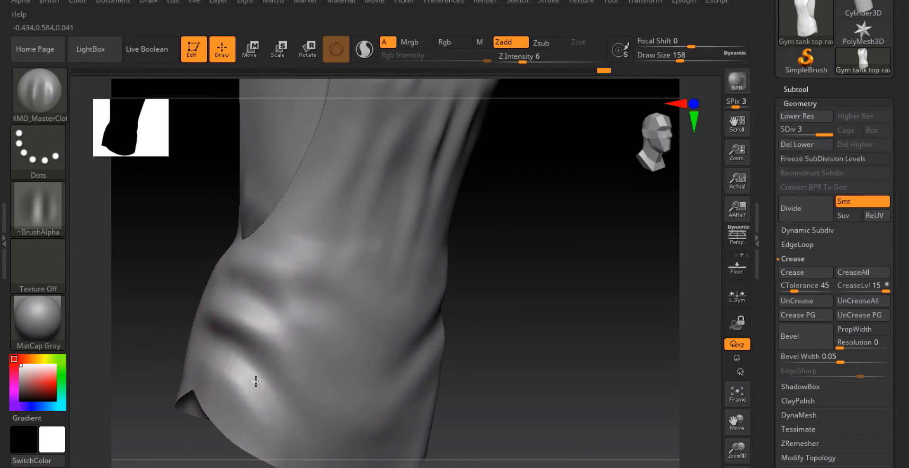
right_drag(424, 353, 345, 252)
right_drag(290, 300, 390, 259)
right_drag(415, 204, 437, 194)
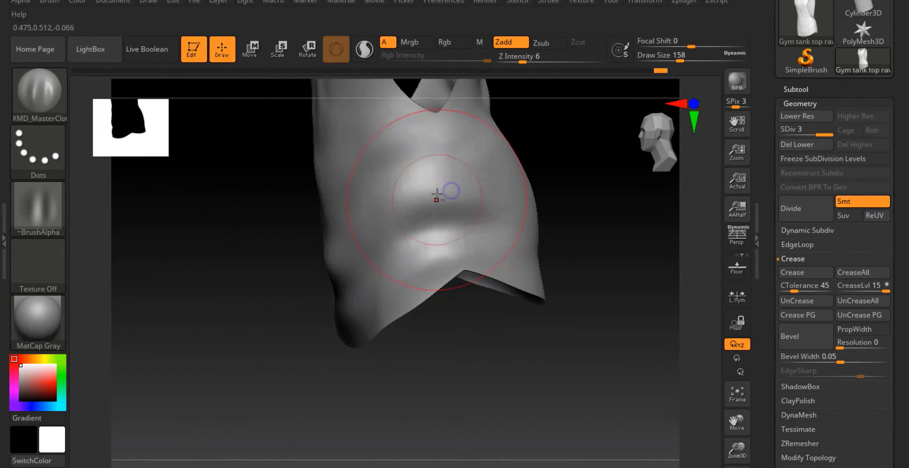
right_drag(344, 217, 507, 241)
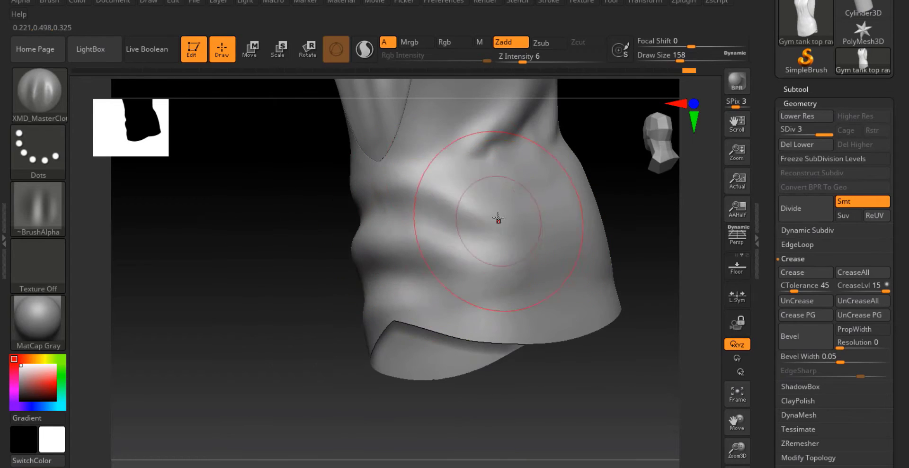
mouse_move(471, 147)
right_down()
mouse_move(454, 249)
mouse_move(479, 236)
mouse_move(564, 276)
mouse_move(553, 284)
right_up()
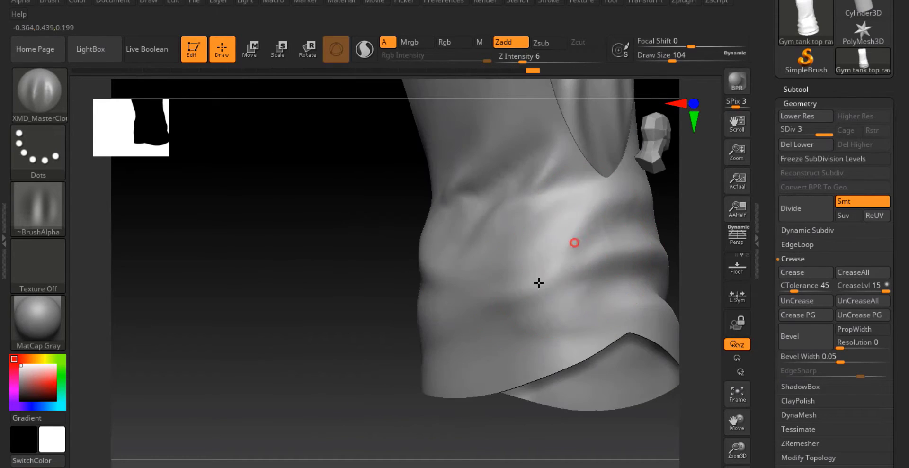
Set the draw size to 154 and add drape folds across the lower front hem
drag(585, 327, 550, 334)
right_drag(549, 331, 474, 301)
key(space)
drag(426, 282, 434, 283)
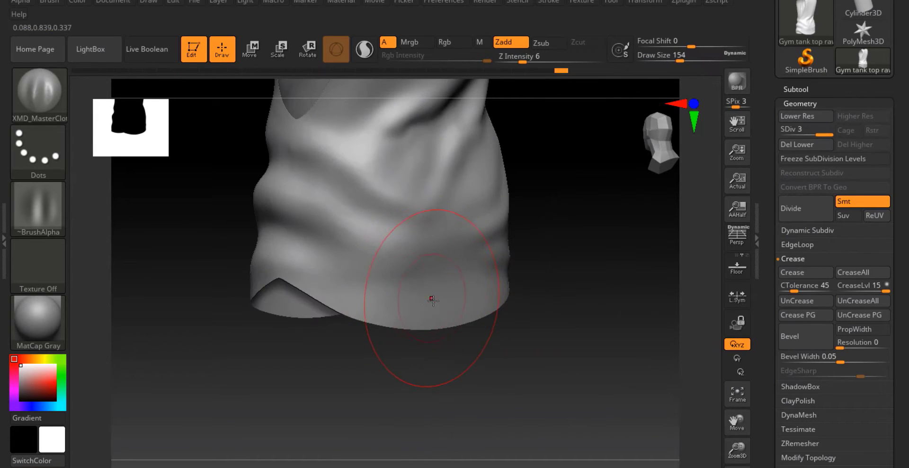
right_drag(474, 279, 443, 237)
drag(386, 282, 374, 295)
right_drag(424, 181, 391, 402)
Select the Move brush and pull the fabric folds near the armhole and side
click(57, 101)
click(360, 305)
alt+right_drag(359, 304, 379, 284)
key(space)
drag(362, 284, 369, 285)
key(space)
drag(430, 285, 420, 284)
alt+right_drag(422, 348, 397, 281)
key(space)
drag(391, 332, 385, 324)
right_drag(384, 324, 341, 289)
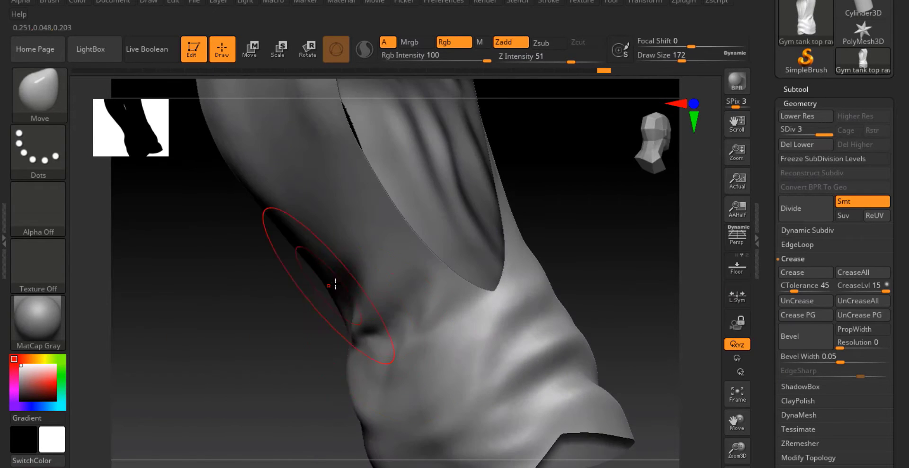
Reshape the side and lower body folds with the Move brush
right_drag(418, 338, 357, 315)
drag(357, 313, 367, 303)
right_drag(368, 302, 417, 260)
drag(417, 260, 429, 254)
right_drag(429, 254, 519, 320)
drag(521, 322, 526, 297)
right_drag(526, 297, 399, 335)
drag(399, 335, 388, 331)
mouse_move(389, 332)
right_down()
mouse_move(393, 268)
mouse_move(440, 325)
mouse_move(412, 207)
mouse_move(386, 335)
mouse_move(402, 363)
right_up()
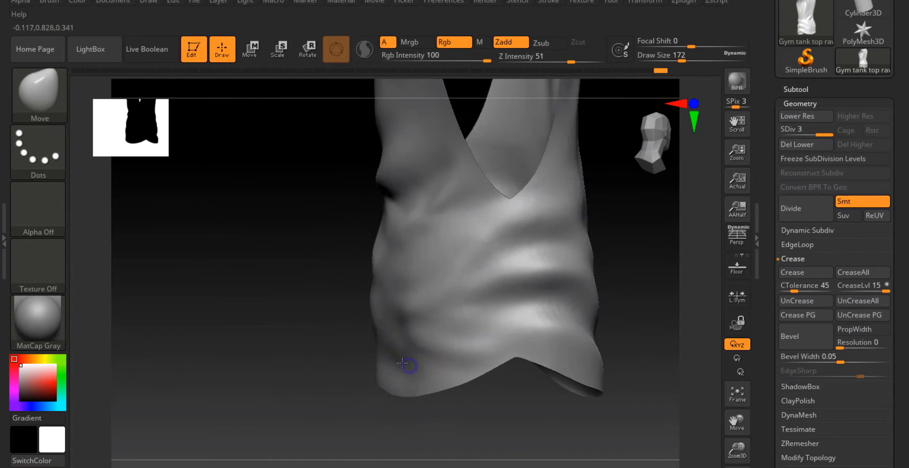
Refine the folds on the lower front with the Move and drape brushes
drag(384, 317, 378, 320)
mouse_move(378, 320)
right_down()
mouse_move(412, 382)
mouse_move(432, 311)
mouse_move(426, 303)
right_up()
drag(317, 180, 335, 167)
shift+right_drag(334, 166, 337, 214)
right_drag(393, 213, 223, 192)
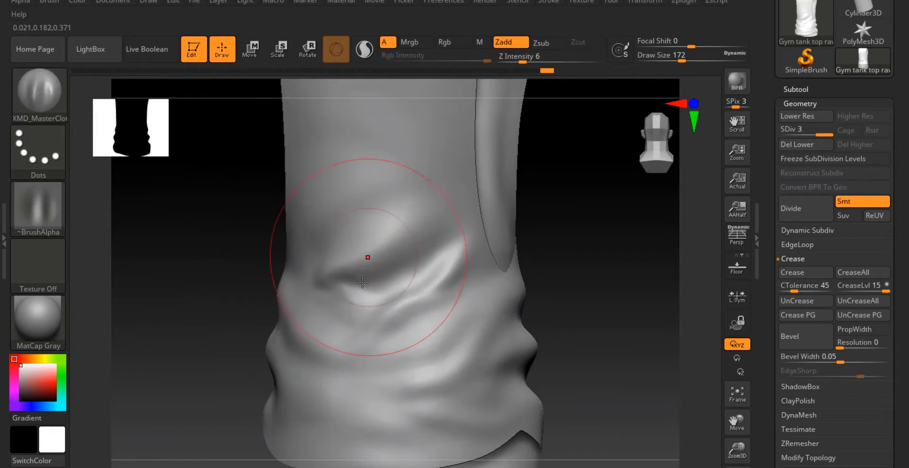
mouse_move(367, 258)
right_down()
mouse_move(378, 217)
mouse_move(274, 198)
mouse_move(325, 248)
mouse_move(251, 251)
right_up()
Set the drape brush's draw size to 140 and add folds across the chest and front torso
key(space)
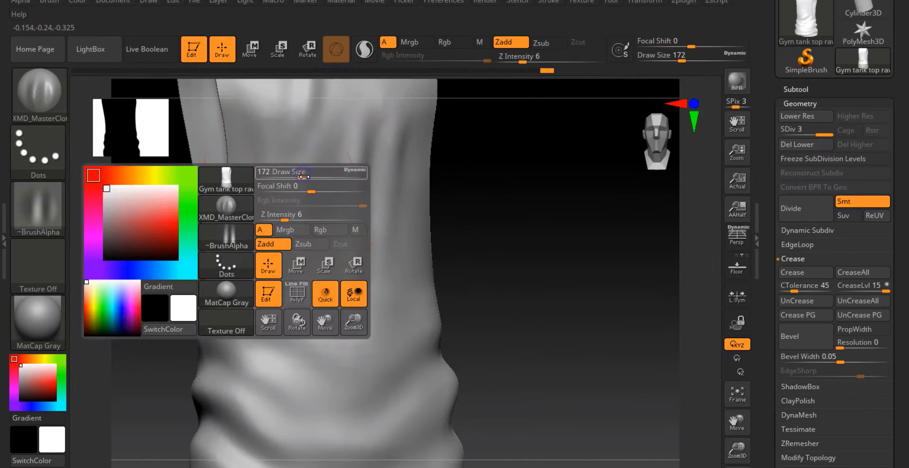
drag(306, 177, 297, 178)
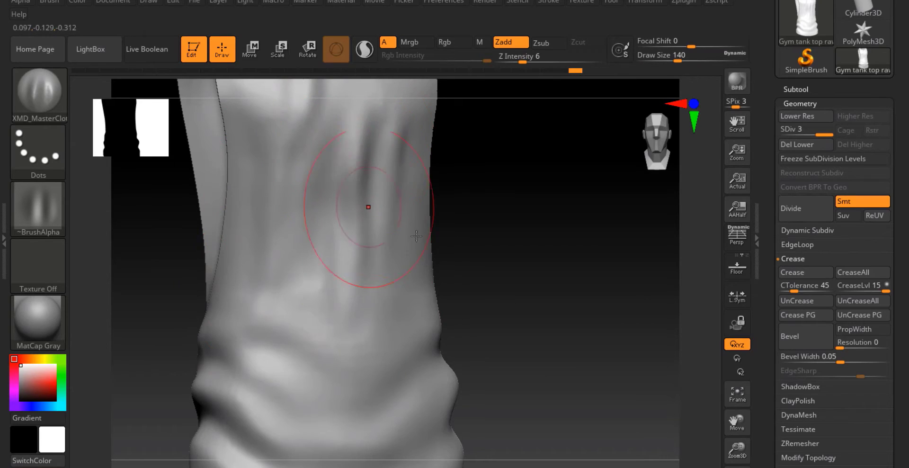
mouse_move(416, 236)
alt+right_down()
mouse_move(402, 235)
mouse_move(424, 236)
alt+right_up()
right_drag(444, 345, 348, 332)
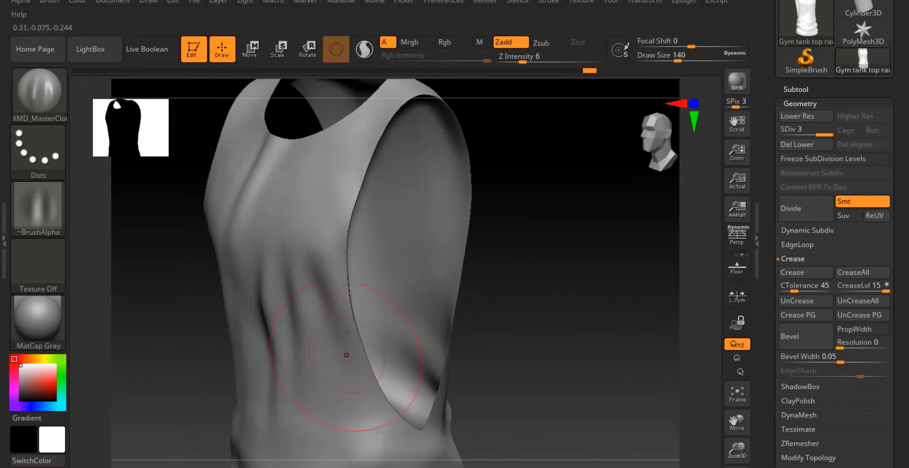
right_drag(408, 432, 281, 280)
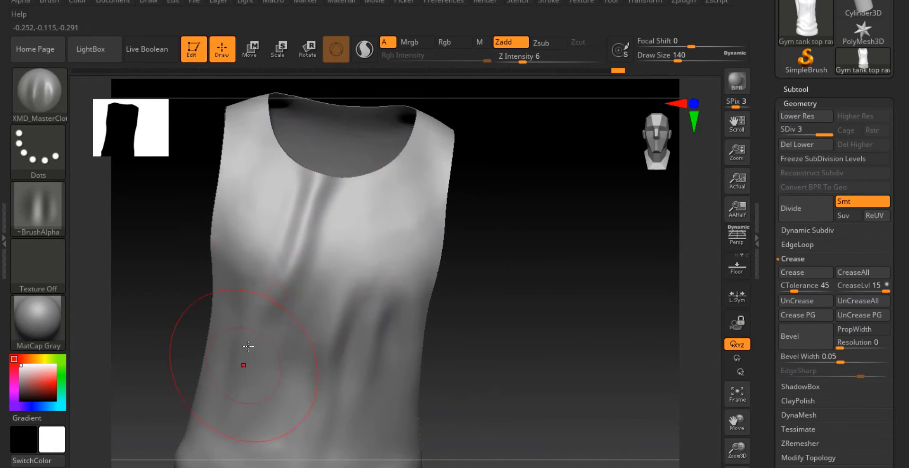
right_drag(248, 347, 301, 272)
right_drag(274, 220, 263, 348)
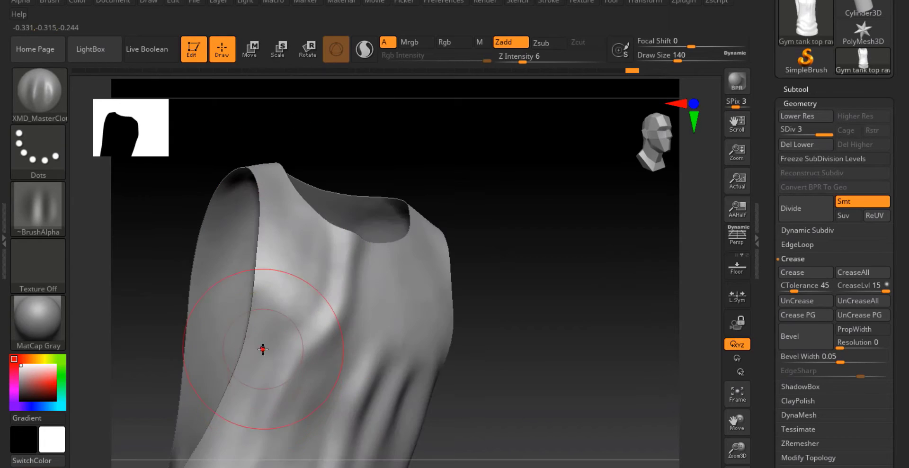
right_drag(216, 442, 366, 243)
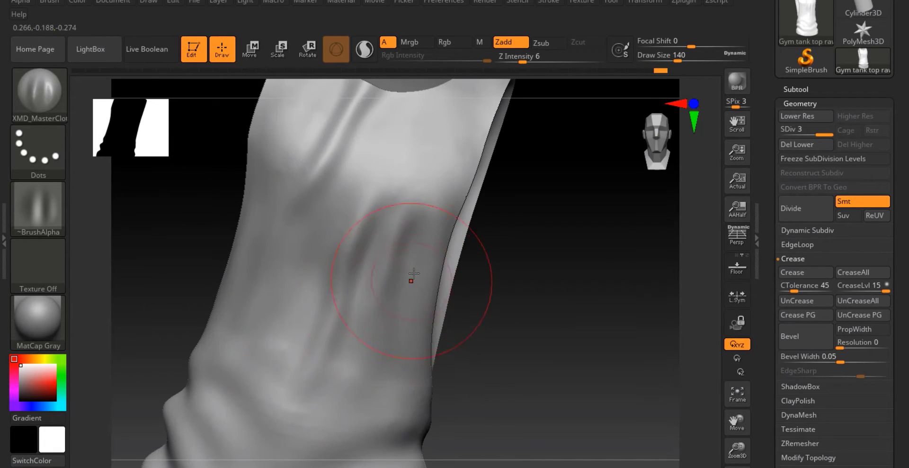
Enlarge the brush to draw size 202 and add drape folds along the side under the armhole
key(s)
drag(414, 274, 418, 273)
drag(401, 258, 314, 225)
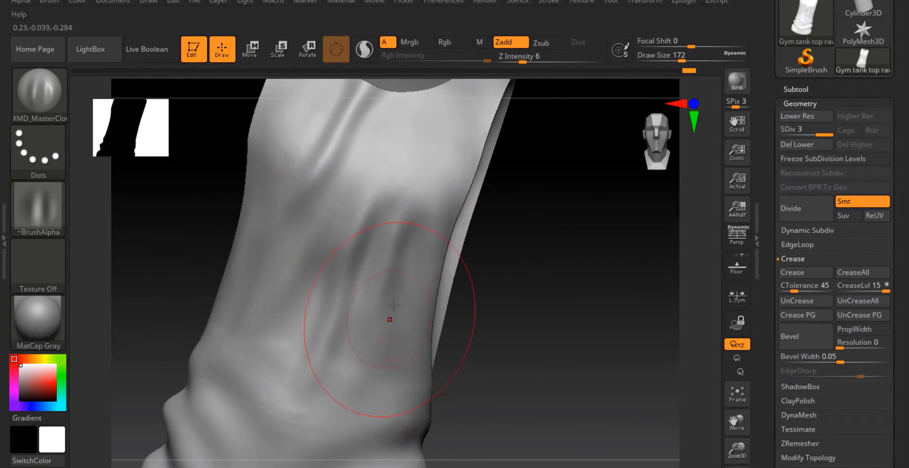
alt+right_drag(390, 335, 305, 219)
key(s)
drag(304, 219, 284, 276)
mouse_move(284, 276)
right_down()
mouse_move(322, 349)
mouse_move(346, 147)
right_up()
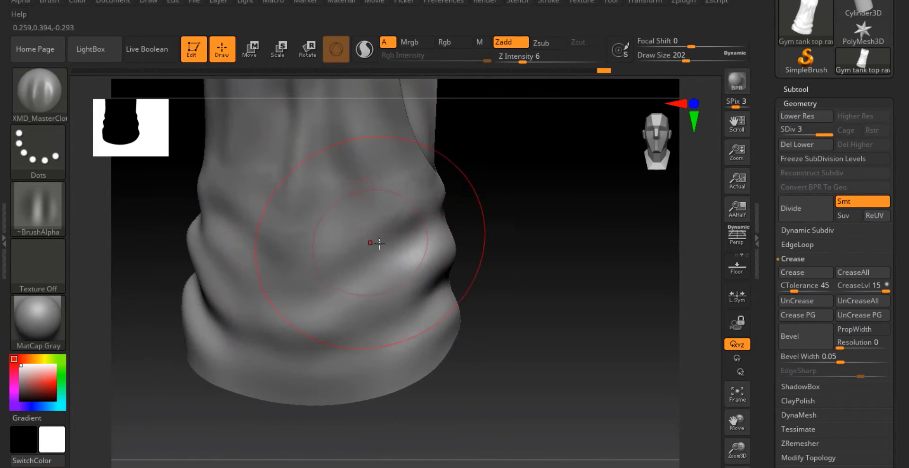
Add drape folds around the lower front hem of the tank top
right_drag(379, 243, 457, 267)
right_drag(328, 393, 327, 302)
right_drag(369, 324, 326, 308)
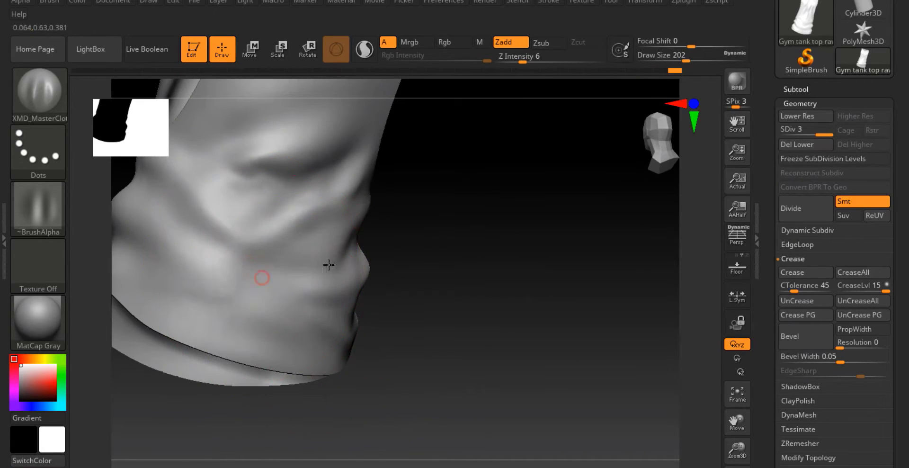
mouse_move(328, 265)
right_down()
mouse_move(379, 284)
mouse_move(444, 268)
mouse_move(337, 333)
mouse_move(530, 286)
mouse_move(575, 288)
mouse_move(462, 233)
mouse_move(428, 203)
right_up()
Set the draw size to 104 and add drape folds on the side and back below the armhole
key(space)
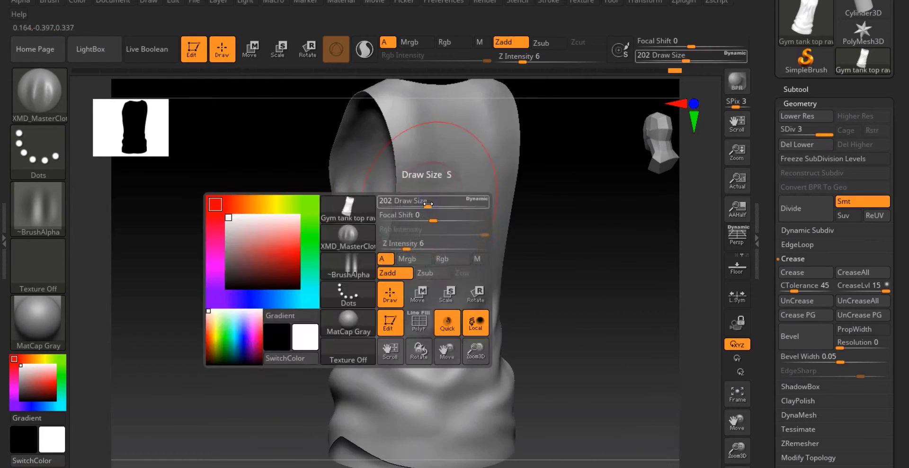
drag(428, 204, 419, 204)
right_drag(420, 205, 467, 235)
drag(458, 240, 434, 274)
right_drag(434, 274, 414, 286)
key(space)
drag(418, 255, 424, 256)
mouse_move(431, 299)
right_down()
mouse_move(473, 265)
mouse_move(490, 217)
mouse_move(488, 249)
right_up()
right_drag(477, 286, 410, 301)
key(space)
drag(432, 269, 411, 269)
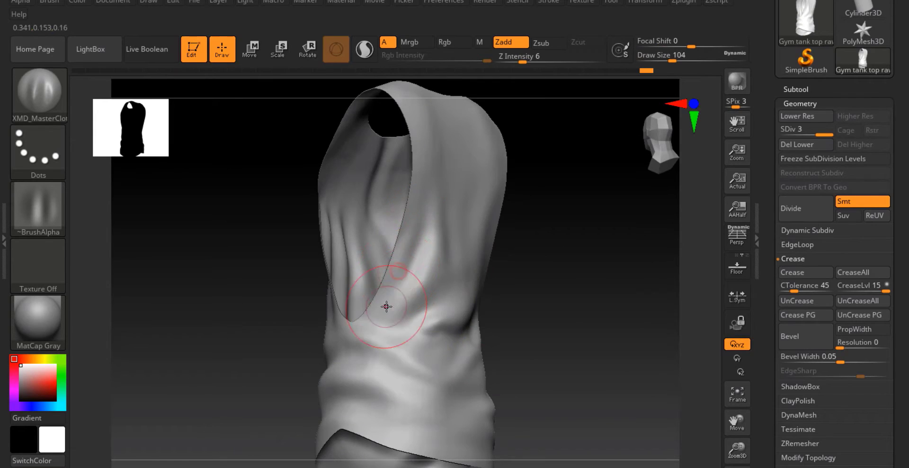
right_drag(387, 306, 371, 331)
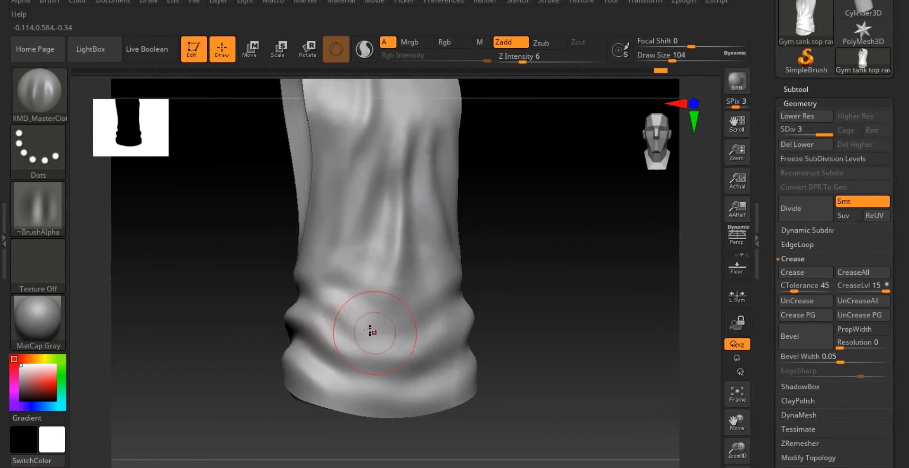
Add more drape folds around the lower front hem
right_drag(443, 364, 368, 235)
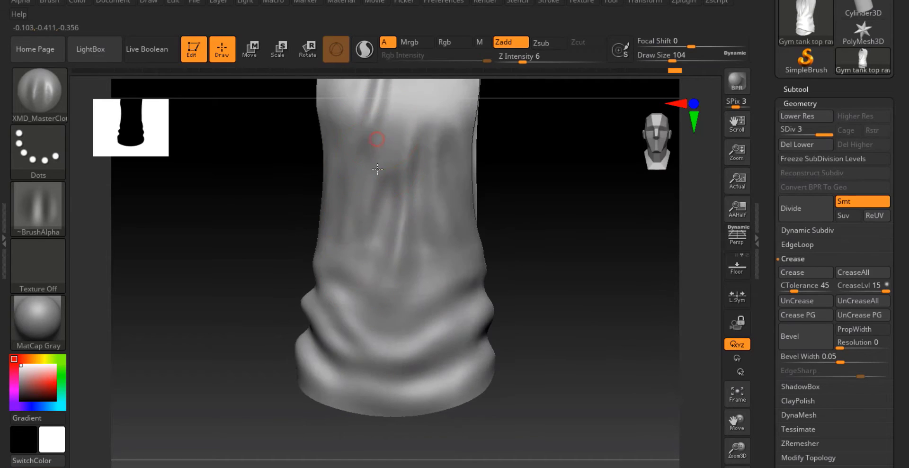
mouse_move(426, 243)
right_down()
mouse_move(478, 311)
mouse_move(467, 258)
mouse_move(469, 327)
mouse_move(427, 309)
right_up()
mouse_move(427, 228)
alt+right_down()
mouse_move(443, 330)
mouse_move(414, 305)
alt+right_up()
alt+right_drag(363, 321, 392, 299)
right_drag(317, 306, 398, 308)
mouse_move(308, 241)
alt+right_down()
mouse_move(349, 297)
mouse_move(344, 284)
alt+right_up()
Set the draw size to 128 and add a drape fold on the back
key(space)
drag(343, 266, 349, 265)
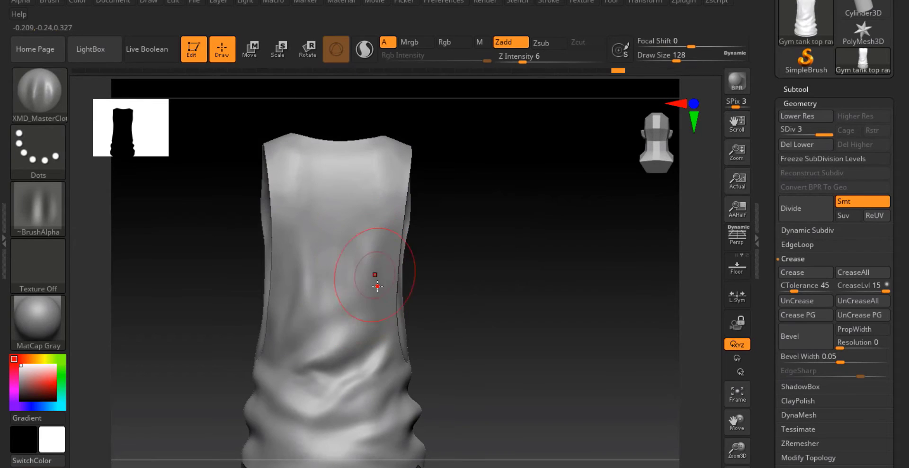
right_drag(321, 279, 344, 303)
Switch to the Move brush at draw size 182 and push the cloth around the back of the tank top
key(space)
key(b)
key(m)
key(v)
key(space)
drag(316, 284, 323, 284)
alt+right_drag(327, 289, 345, 205)
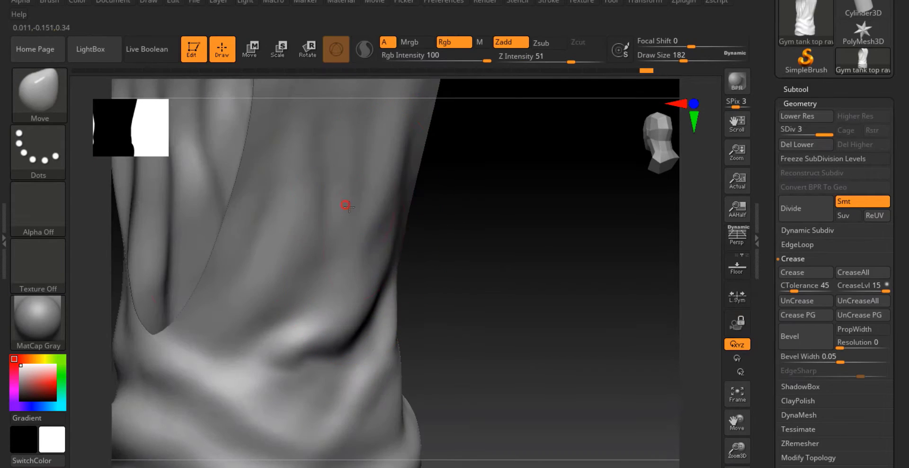
right_drag(280, 249, 357, 260)
mouse_move(247, 291)
right_down()
mouse_move(196, 289)
mouse_move(355, 219)
mouse_move(335, 275)
mouse_move(386, 311)
mouse_move(767, 362)
mouse_move(568, 332)
mouse_move(385, 335)
mouse_move(361, 253)
mouse_move(268, 222)
right_up()
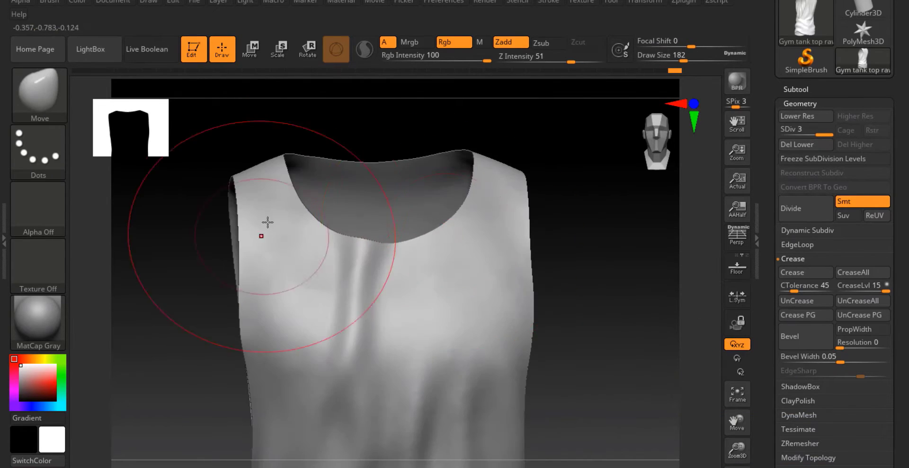
Reshape the neckline and shoulder straps with the Move brush at draw size 140
right_drag(540, 189, 544, 207)
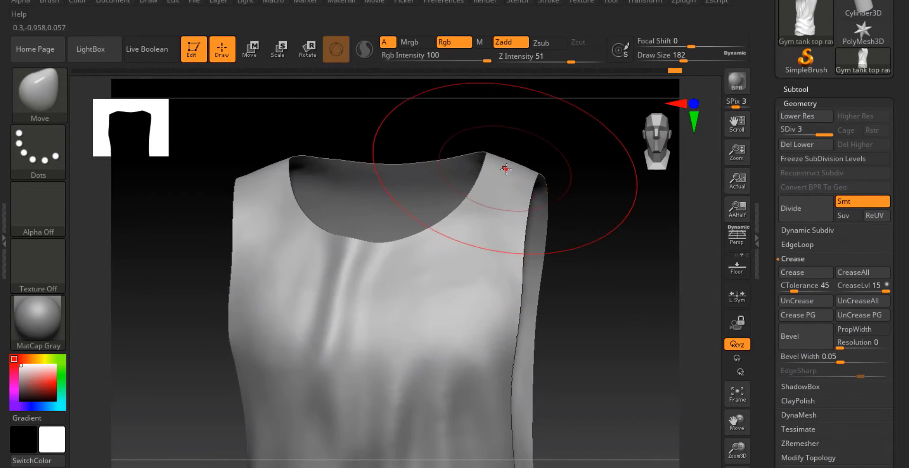
mouse_move(395, 260)
ctrl+right_down()
mouse_move(345, 309)
mouse_move(441, 240)
ctrl+right_up()
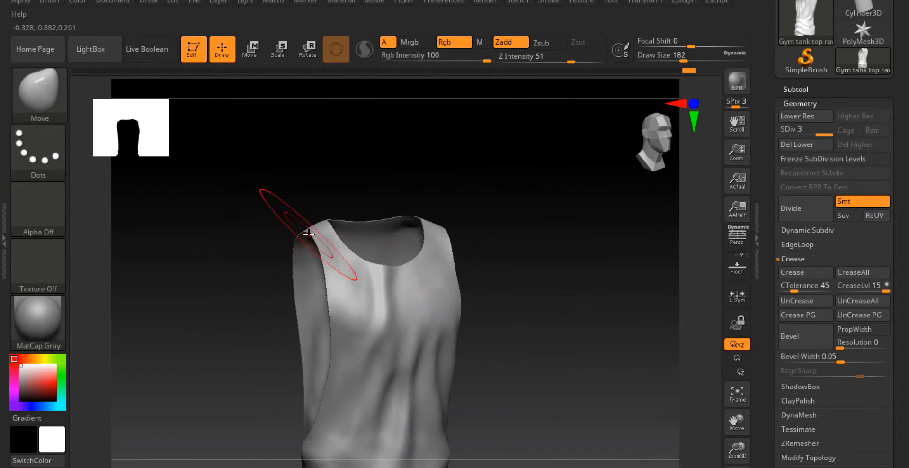
mouse_move(481, 326)
right_down()
mouse_move(424, 336)
mouse_move(446, 181)
right_up()
key(space)
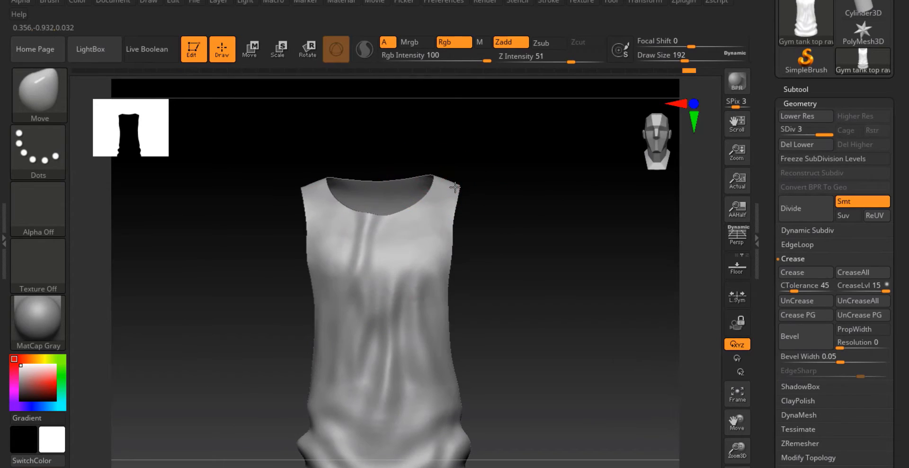
key(space)
drag(454, 188, 429, 180)
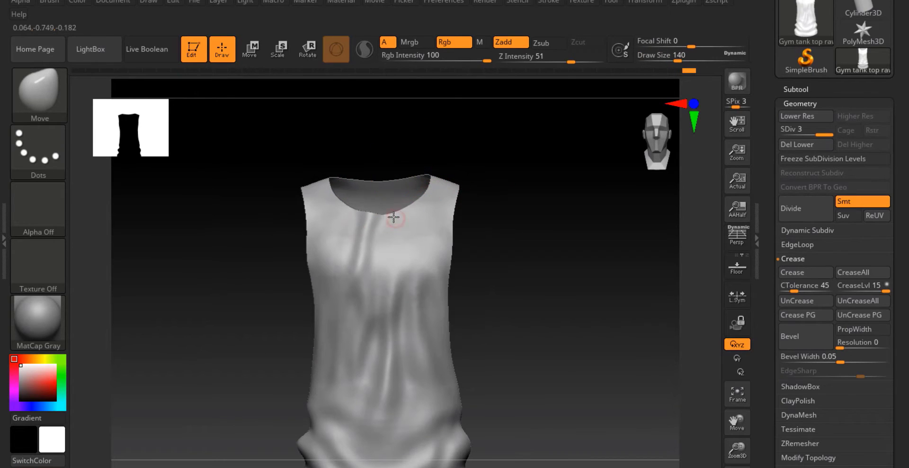
right_drag(456, 228, 310, 205)
mouse_move(297, 252)
right_down()
mouse_move(361, 280)
mouse_move(250, 196)
mouse_move(370, 254)
mouse_move(407, 329)
right_up()
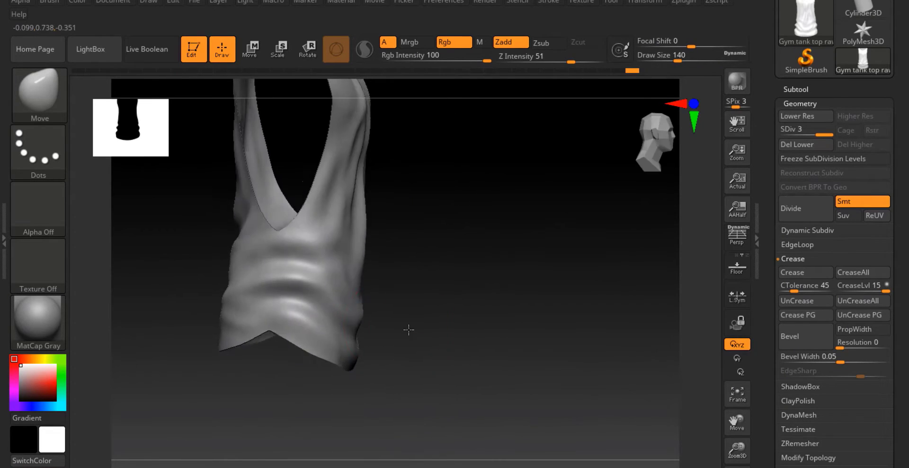
Drop to subdivision level 1 and reshape the torso silhouette with the Move brush at draw size 245
key(space)
drag(385, 280, 392, 280)
drag(351, 313, 337, 319)
mouse_move(337, 318)
right_down()
mouse_move(368, 370)
mouse_move(346, 374)
mouse_move(454, 234)
mouse_move(449, 290)
mouse_move(445, 270)
right_up()
key(space)
alt+right_drag(445, 270, 434, 123)
right_drag(435, 242, 433, 239)
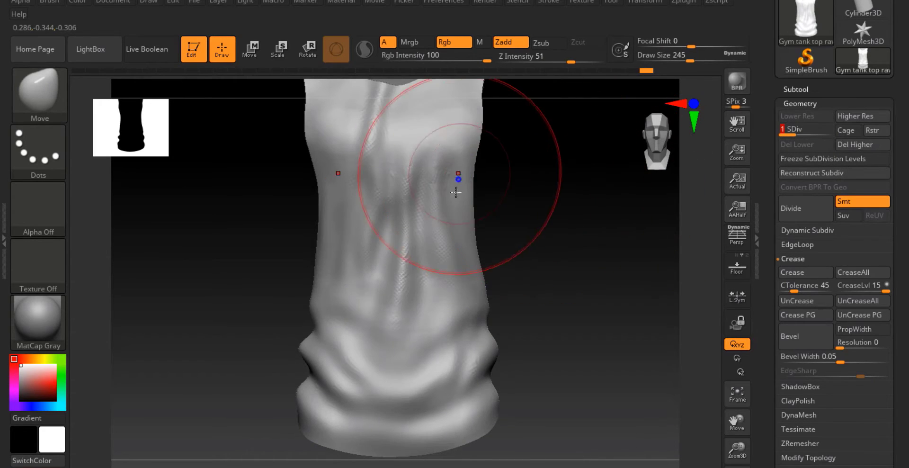
alt+right_drag(457, 191, 391, 237)
mouse_move(390, 237)
ctrl+right_down()
mouse_move(365, 207)
mouse_move(290, 224)
mouse_move(380, 270)
ctrl+right_up()
key(shift)
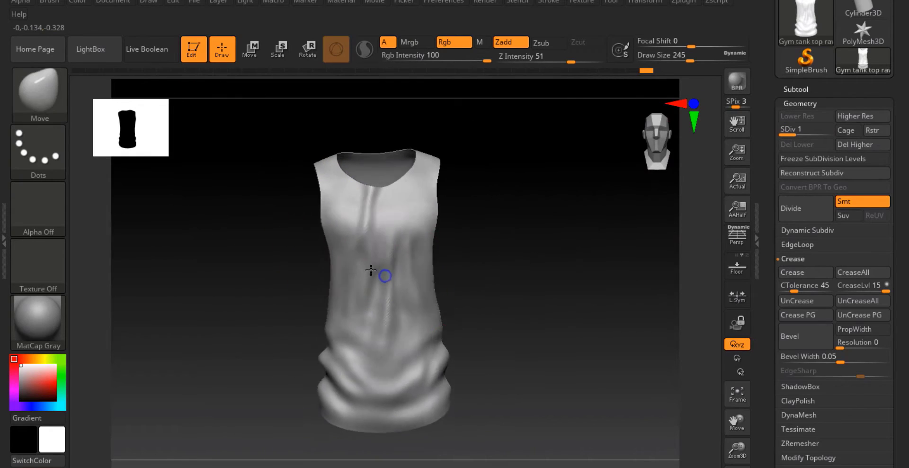
right_drag(432, 240, 435, 260)
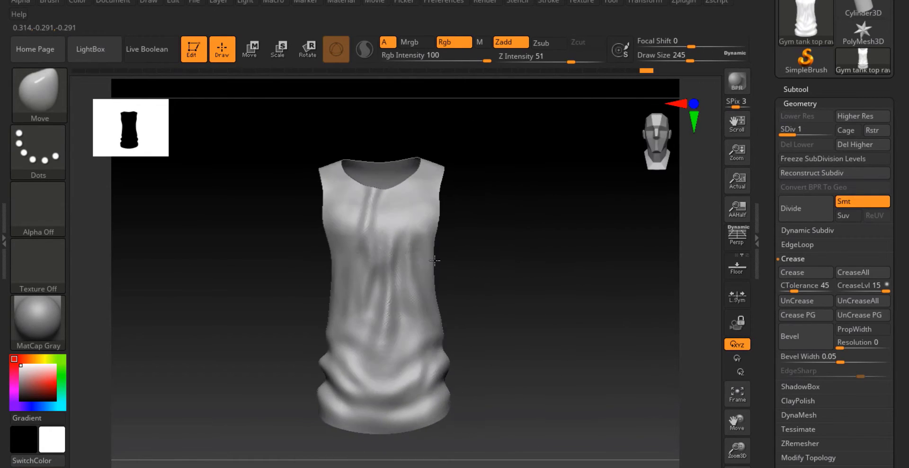
Export the tank top as an FBX named Gym tank top Low.fbx with default FBX options
drag(773, 98, 763, 182)
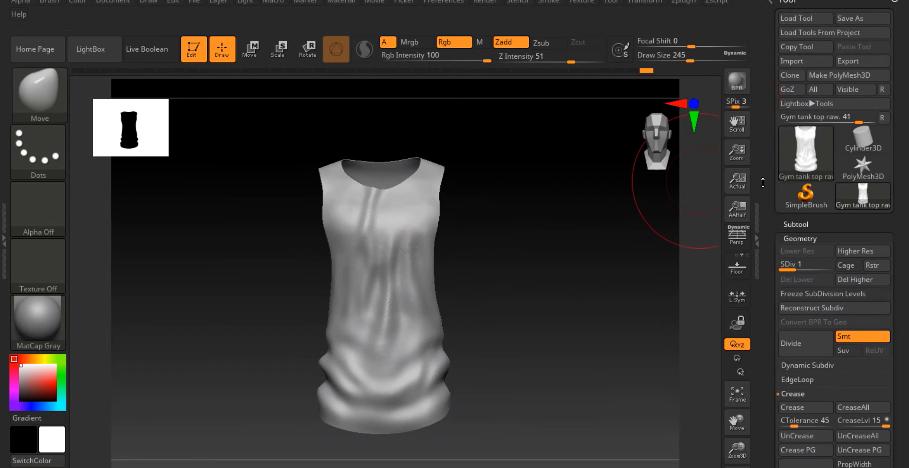
click(849, 61)
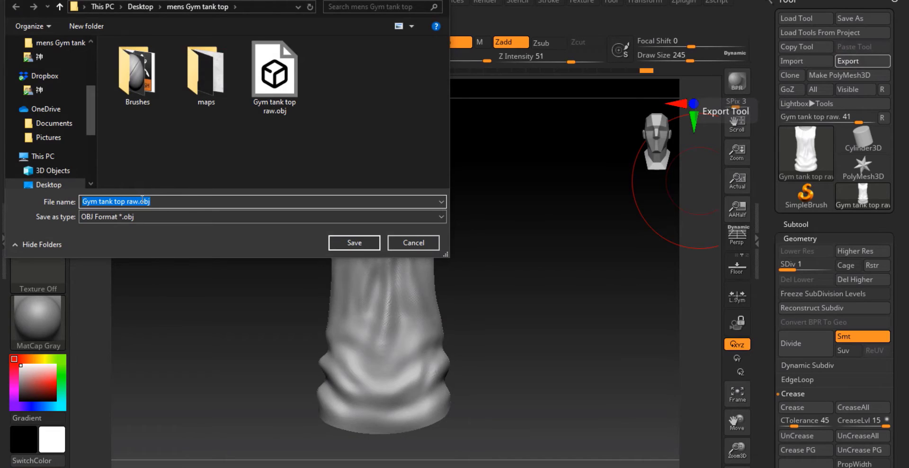
click(142, 217)
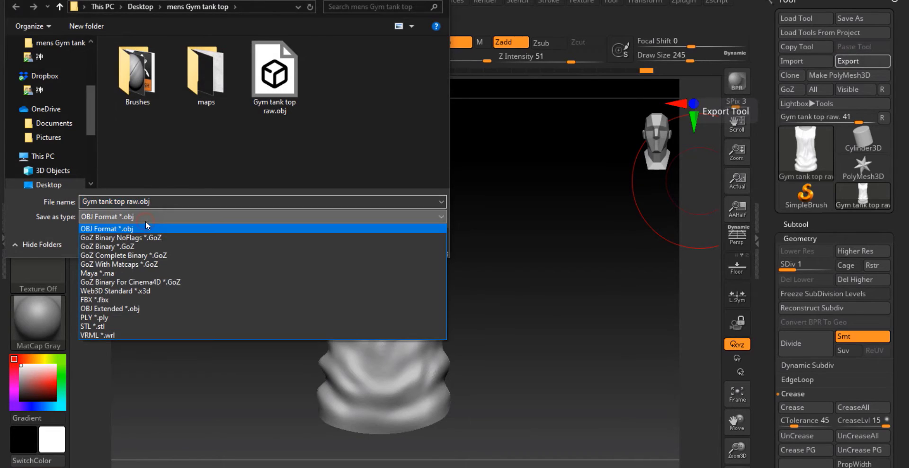
click(116, 301)
click(152, 201)
click(158, 202)
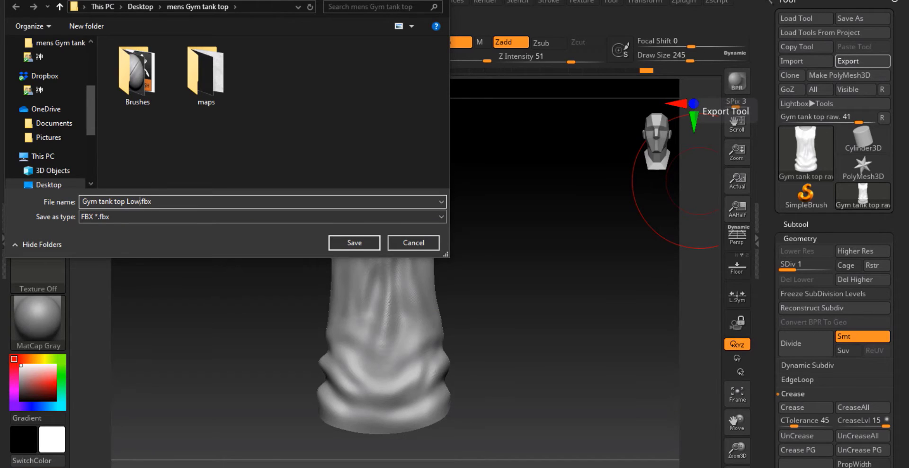
key(Return)
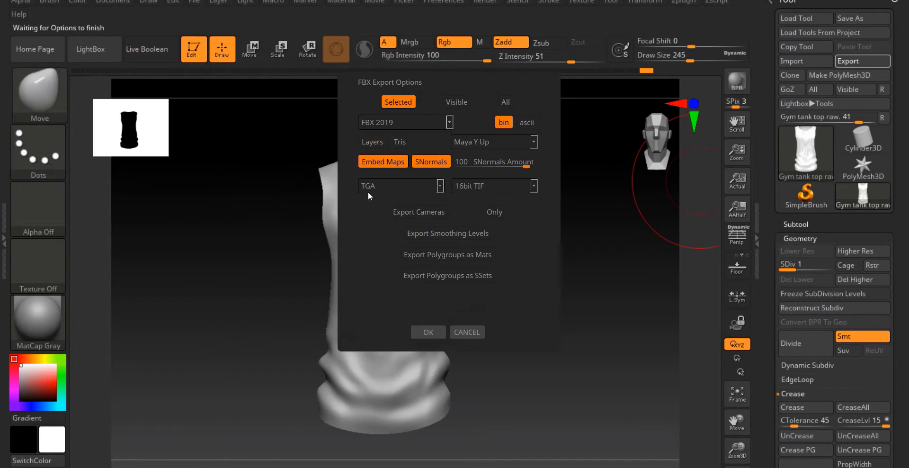
click(428, 331)
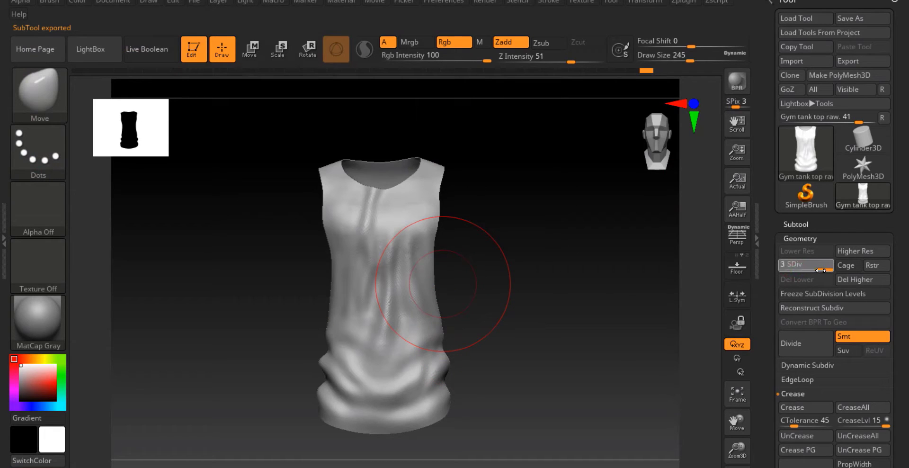
Set the tank top's subdivision level to 2
click(821, 271)
mouse_move(387, 217)
alt+right_down()
mouse_move(393, 302)
mouse_move(357, 204)
mouse_move(370, 242)
mouse_move(463, 291)
alt+right_up()
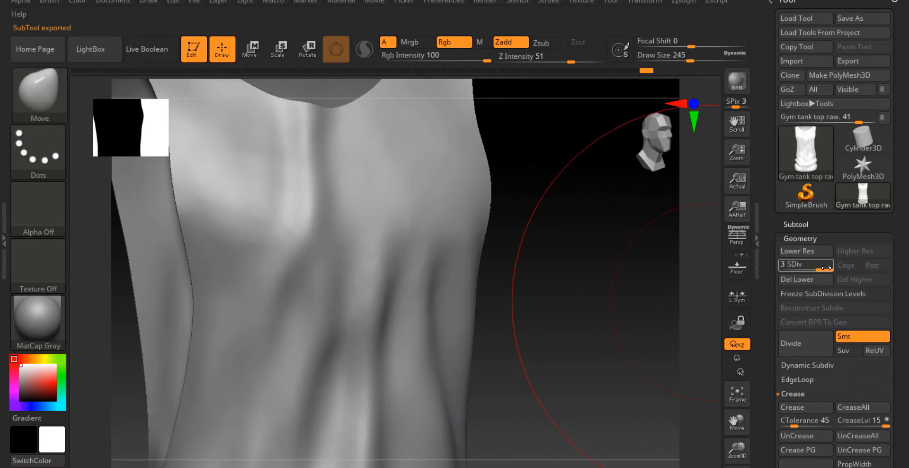
drag(812, 269, 811, 269)
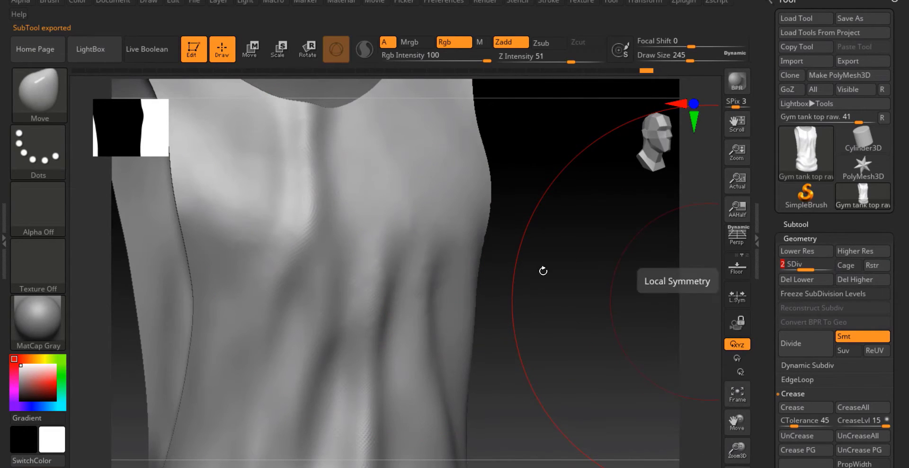
right_drag(543, 267, 771, 85)
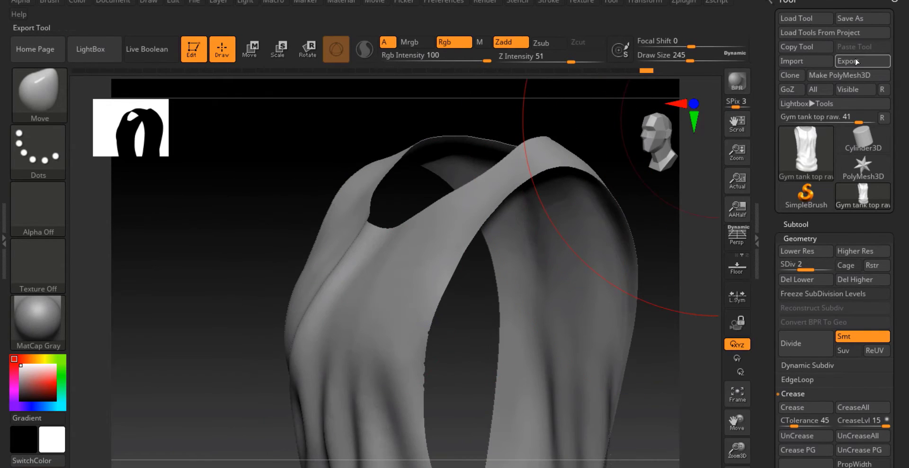
Export the tank top again as an FBX named Gym tank top High.fbx
click(269, 98)
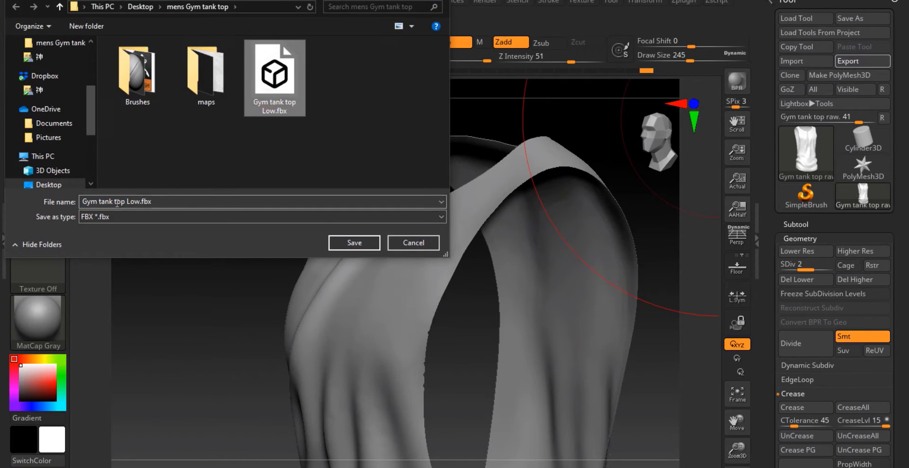
click(132, 201)
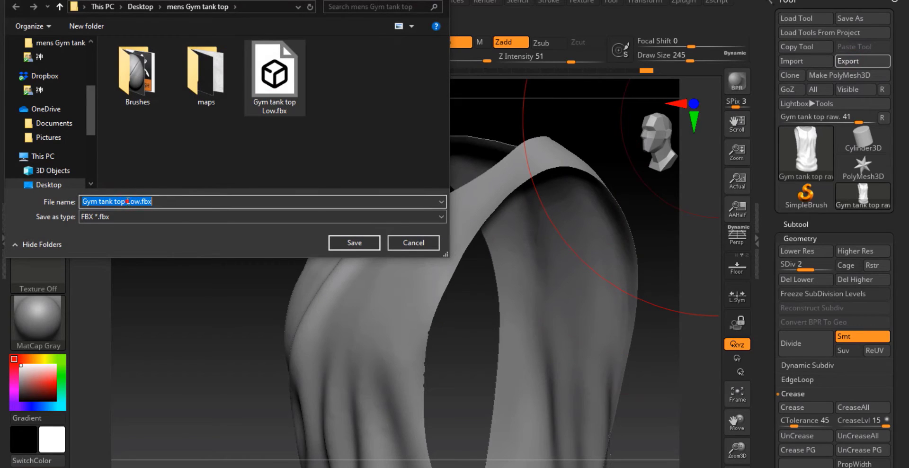
text(High)
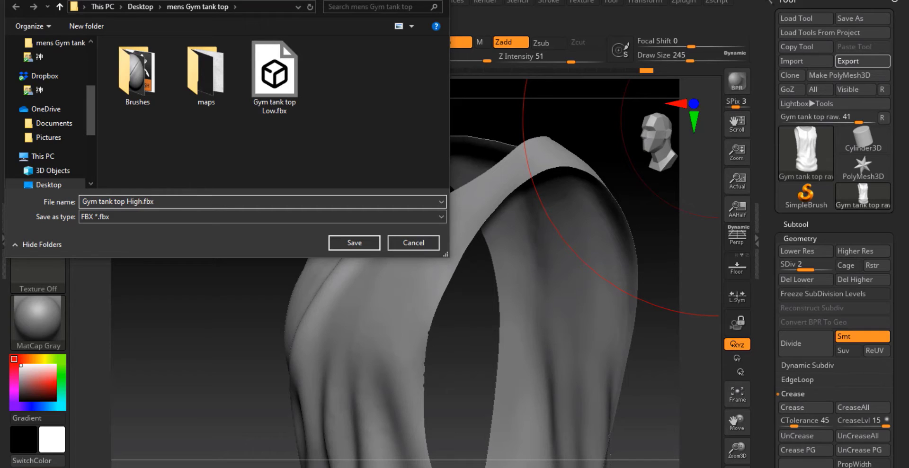
key(Return)
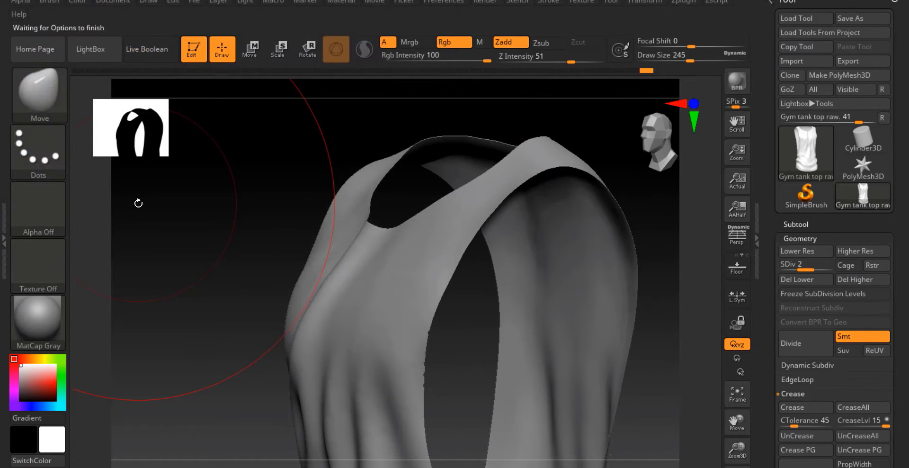
click(427, 331)
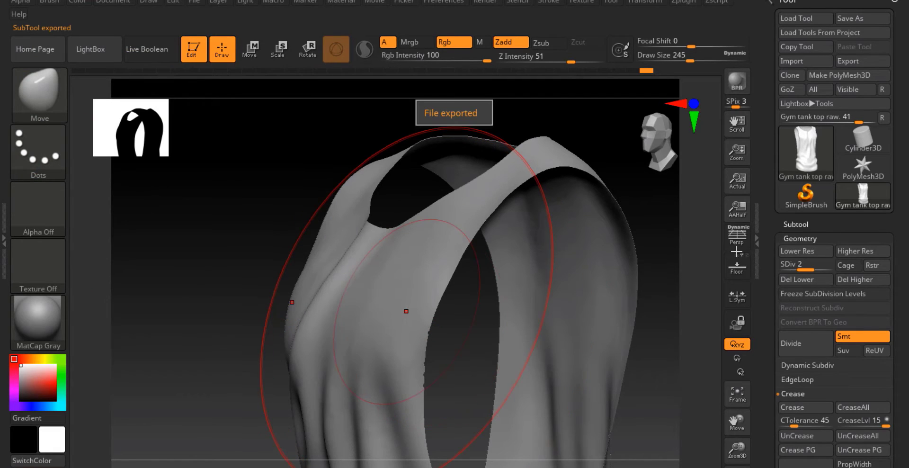
Return to subdivision level 1 and save the project as ZBrushProject.zpr
click(786, 265)
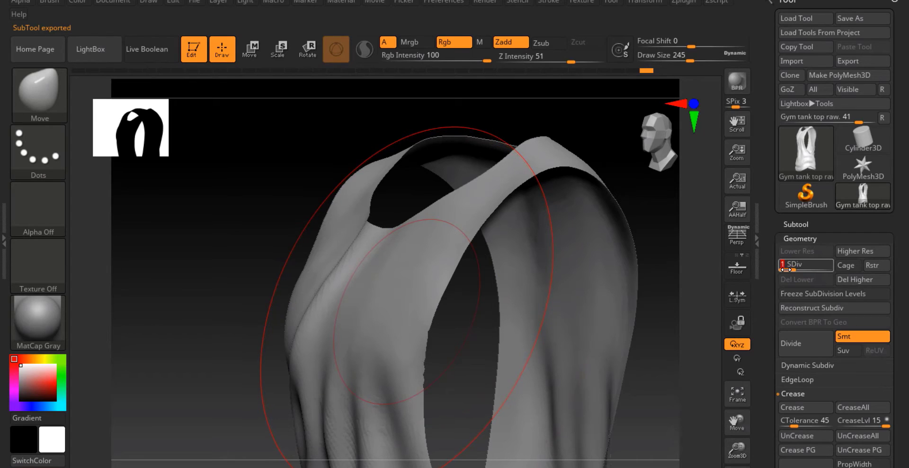
drag(668, 286, 479, 305)
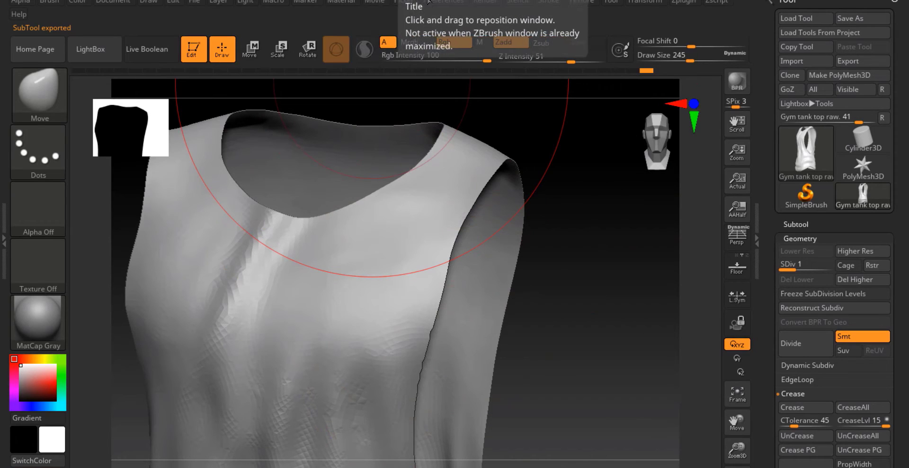
drag(172, 122, 315, 230)
key(ctrl+s)
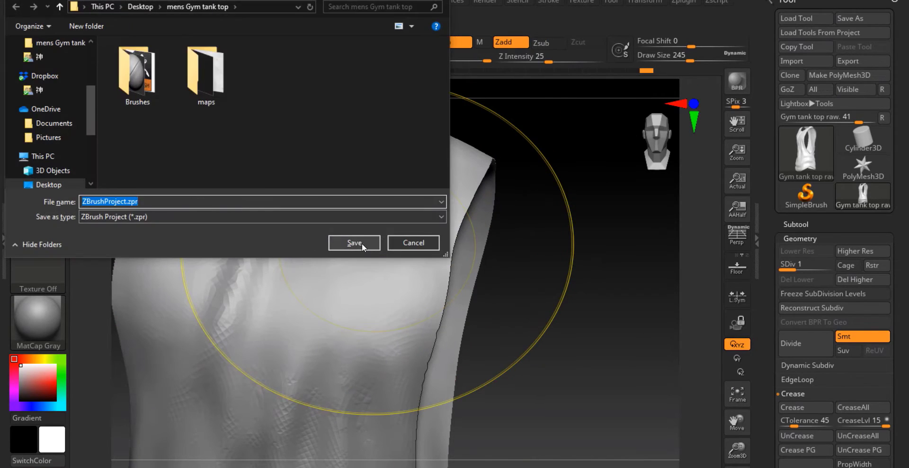
click(359, 244)
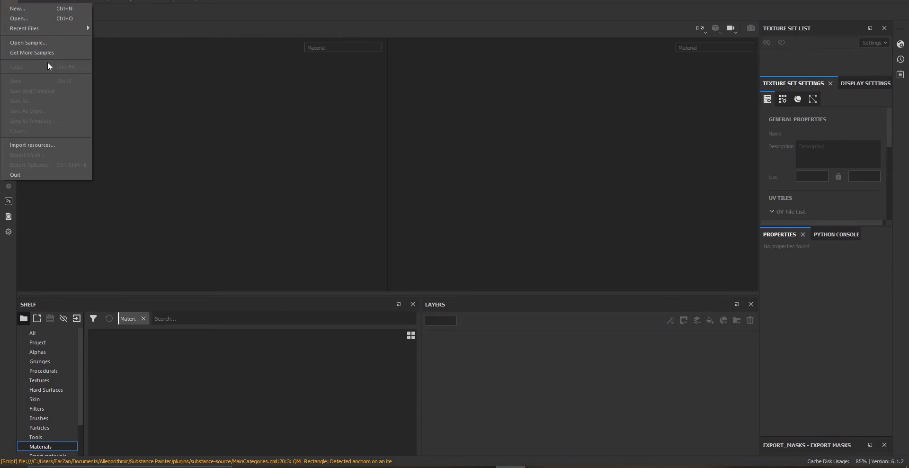
Switch to Substance Painter and create a new project from Gym tank top Low.fbx in the mens Gym tank top folder
key(ctrl+n)
click(552, 120)
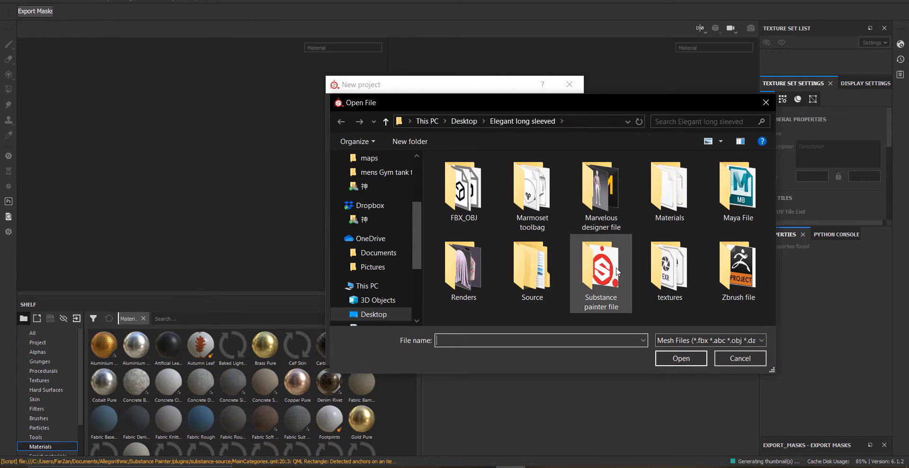
click(386, 281)
double_click(666, 189)
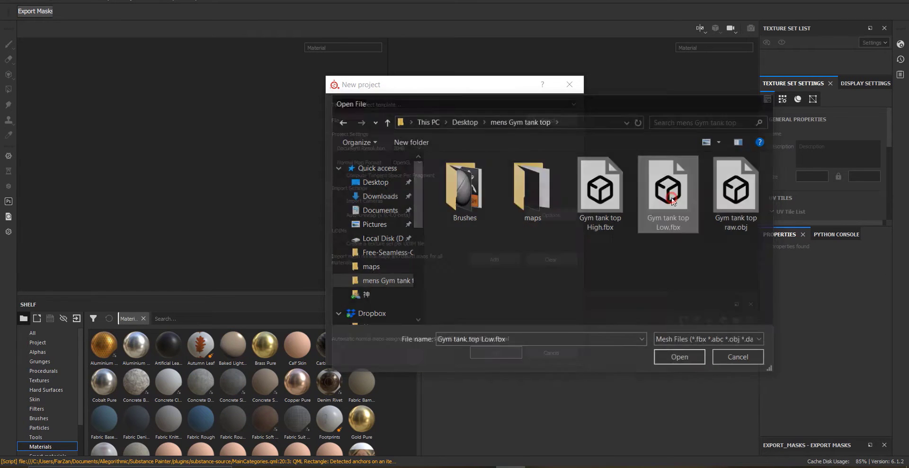
click(494, 350)
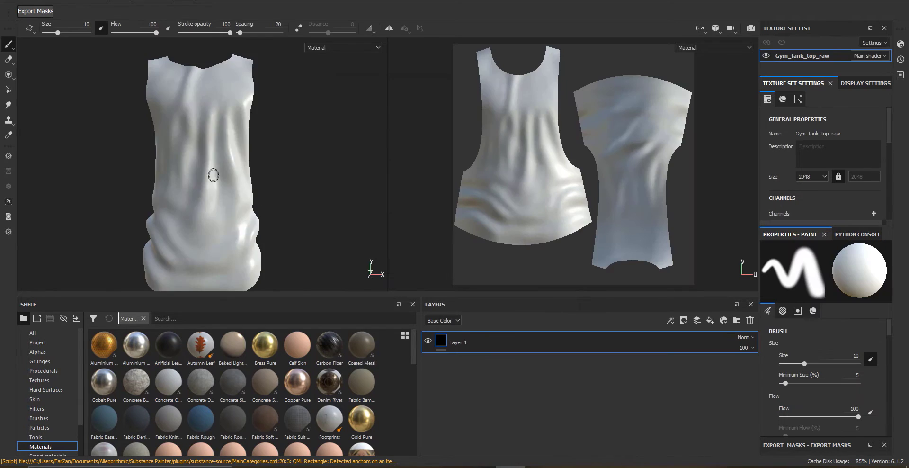
Change the main shader to adobe-dimension in the shader settings and review the texture set settings
click(901, 43)
click(754, 71)
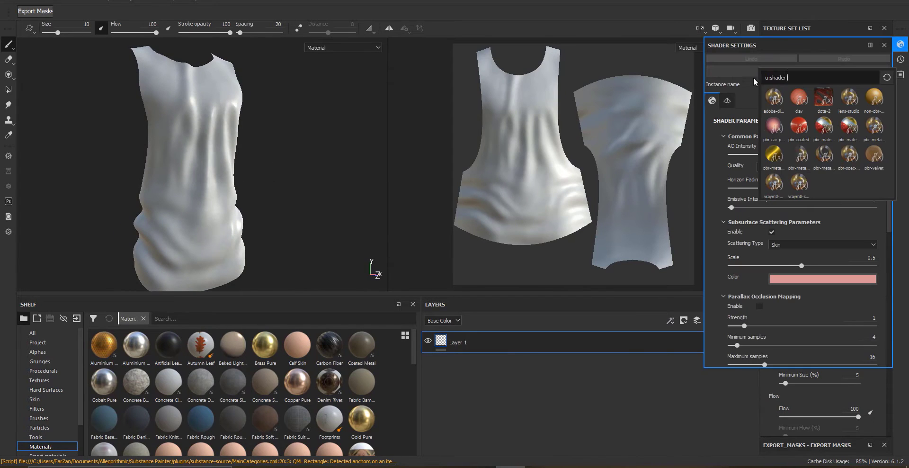
click(776, 95)
mouse_move(209, 137)
alt+mouse_down()
mouse_move(124, 120)
mouse_move(220, 174)
alt+mouse_up()
click(8, 1)
click(166, 144)
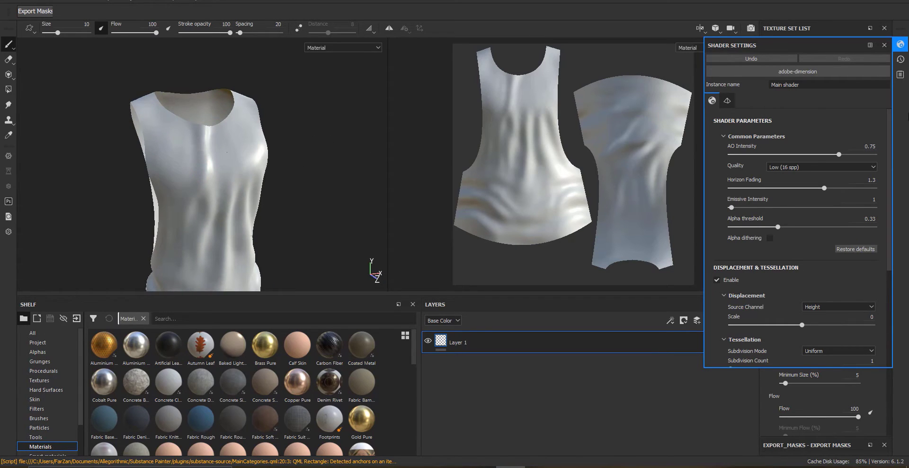
click(900, 45)
scroll(816, 199, down, 3)
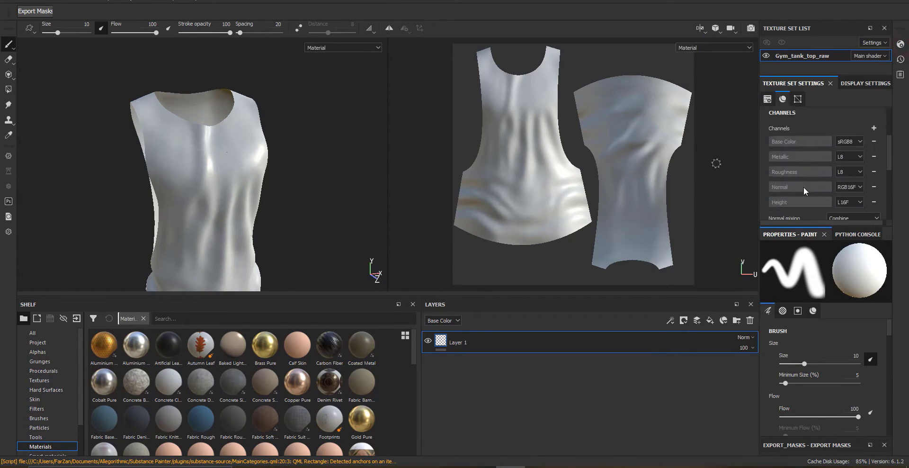
scroll(859, 180, down, 8)
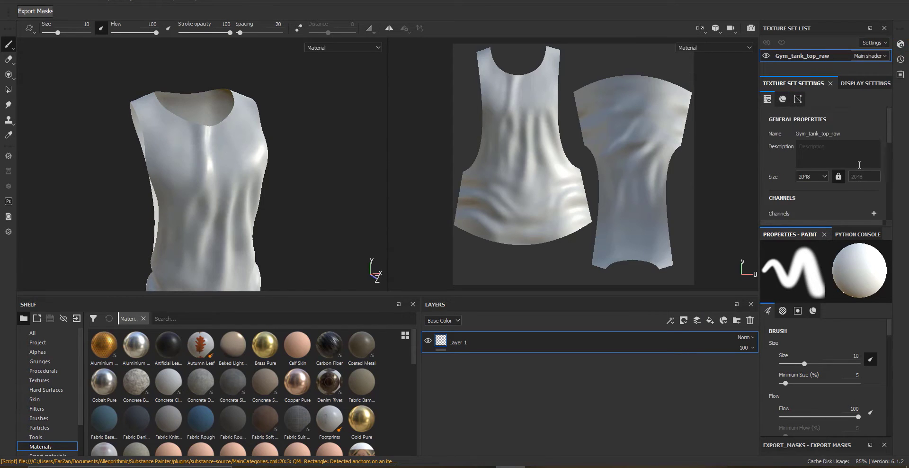
Open mesh map baking, set the output size to 2048, and disable the Thickness and Position bakers
click(851, 168)
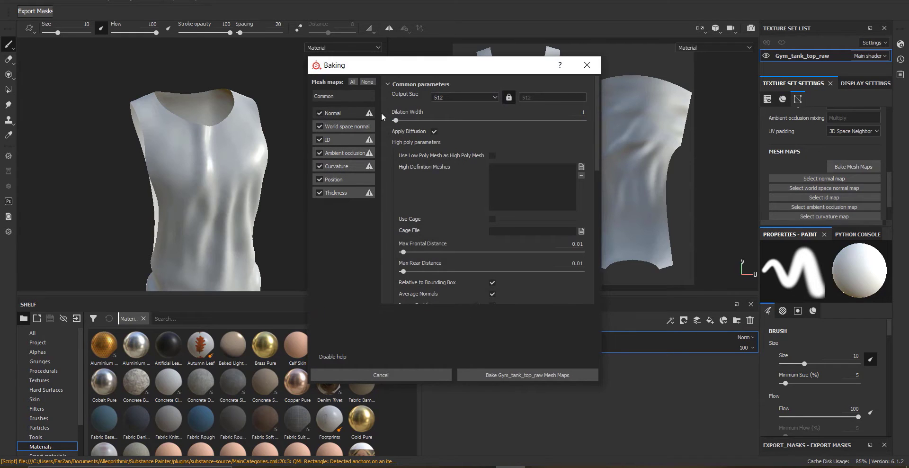
click(339, 112)
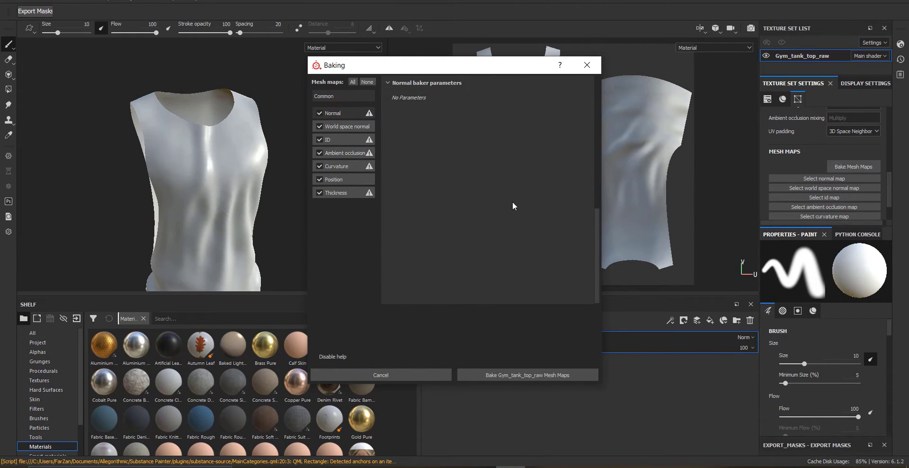
click(340, 97)
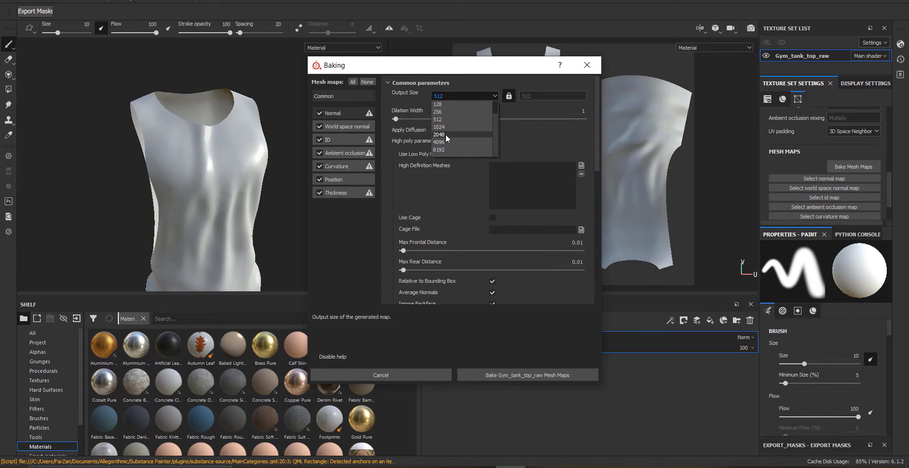
click(445, 134)
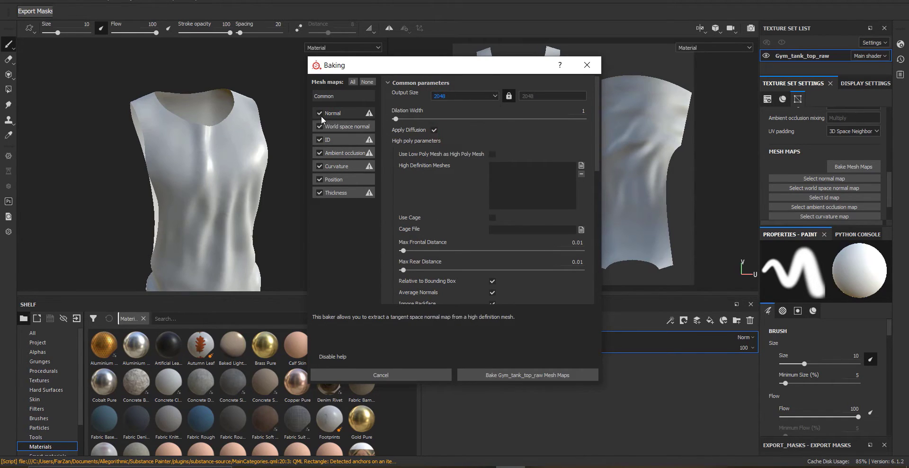
click(320, 192)
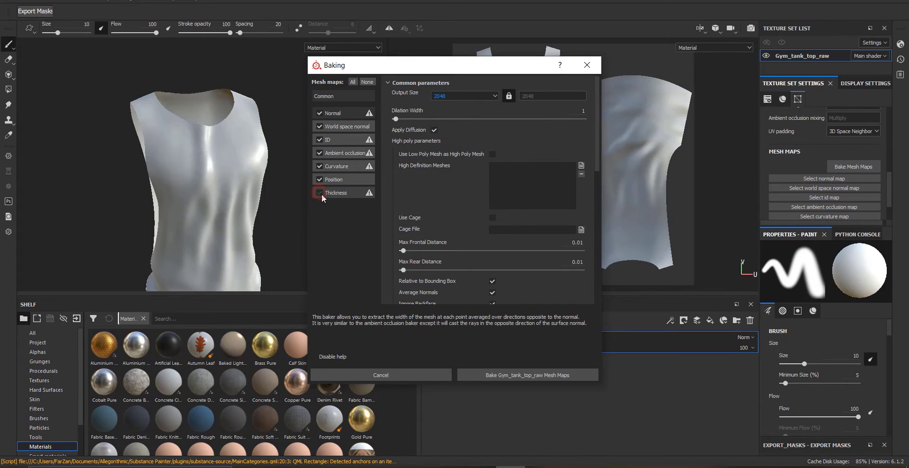
click(320, 179)
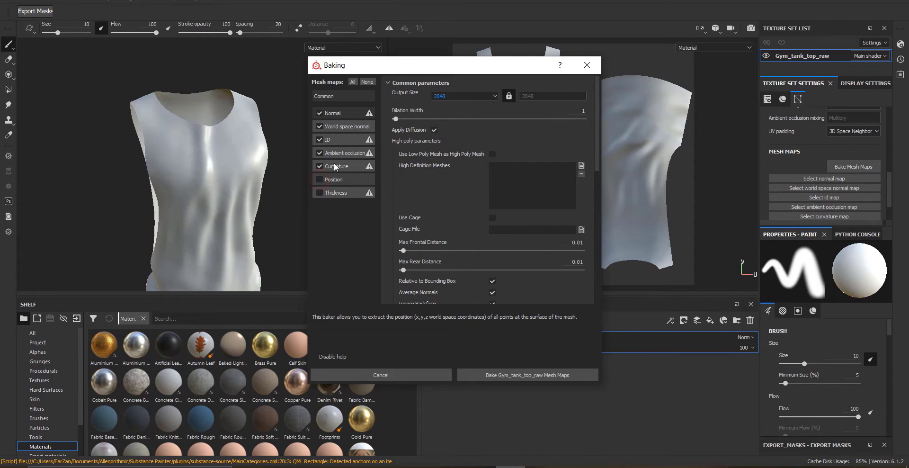
Disable the World space normal and ID bakers and load Gym tank top High.fbx as the high definition mesh
click(319, 126)
click(320, 140)
click(319, 153)
click(320, 166)
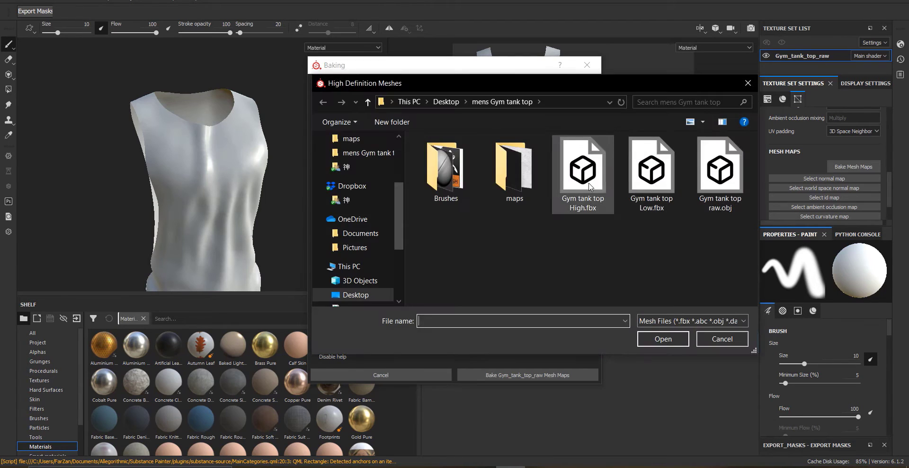
double_click(584, 175)
scroll(411, 230, down, 5)
scroll(403, 213, up, 5)
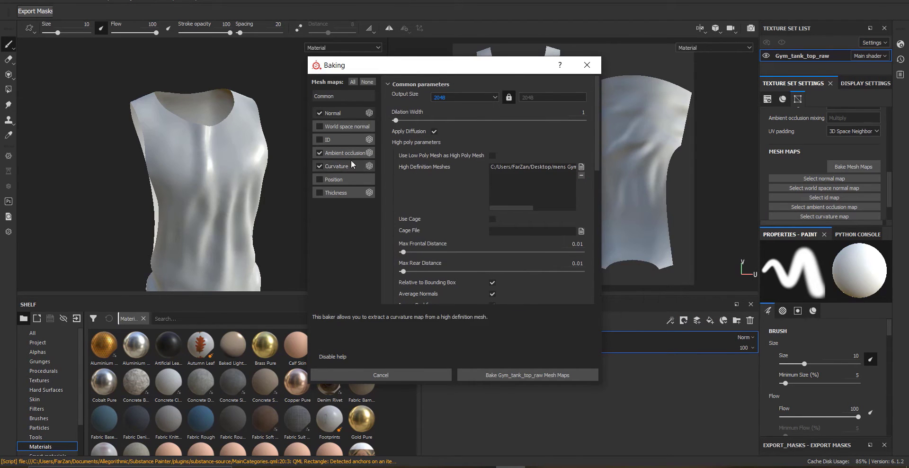
Bake the Normal, Ambient occlusion and Curvature maps and close the baking report
click(521, 375)
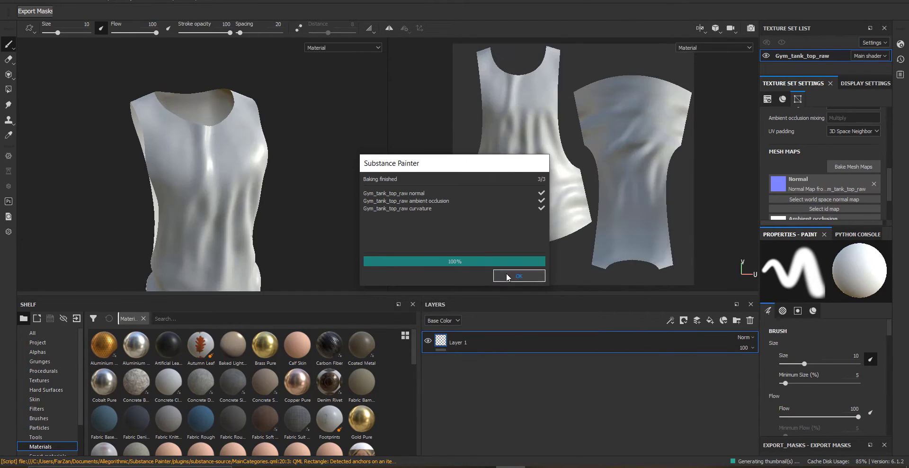
click(521, 276)
Rebake at 512 output size with only the World space normal and Position bakers enabled, then close the report
click(843, 167)
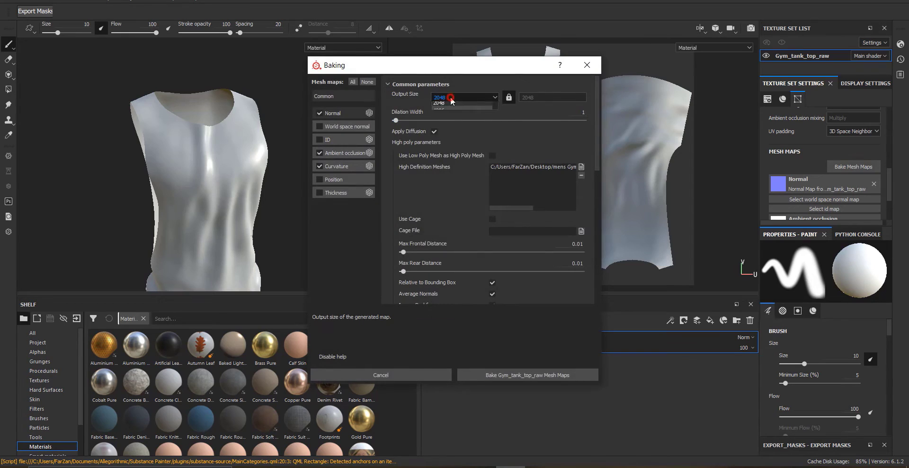
click(452, 98)
click(442, 136)
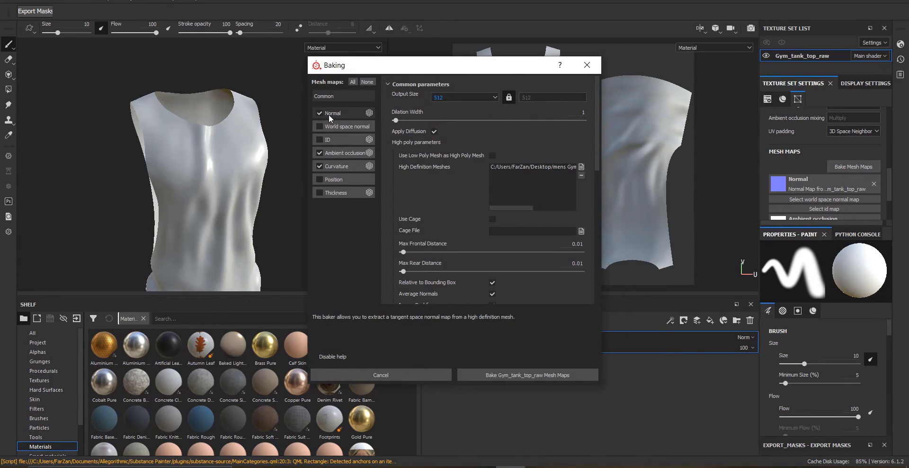
click(320, 153)
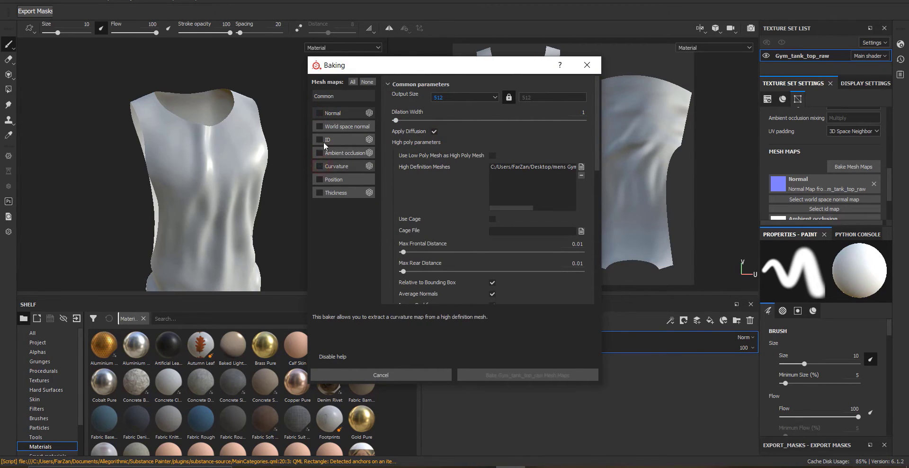
click(323, 127)
click(319, 179)
click(496, 374)
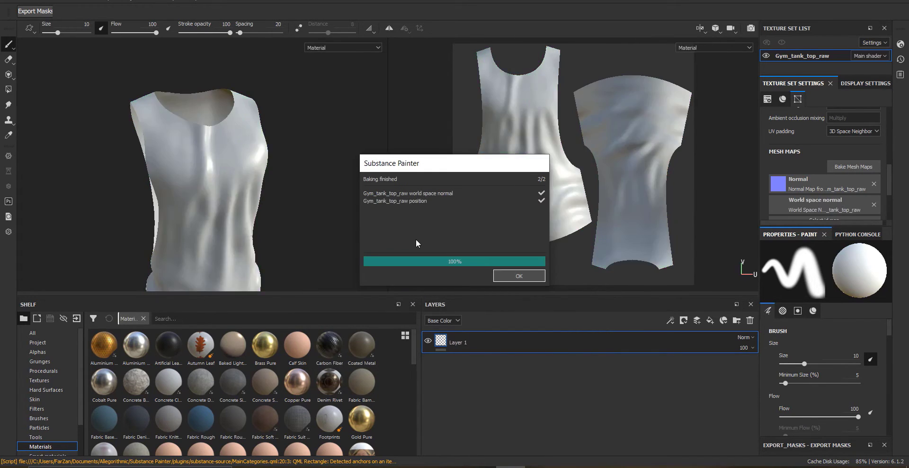
click(519, 276)
Drag all image files from the maps folder in the file explorer into the shelf to import them
alt+drag(268, 194, 265, 223)
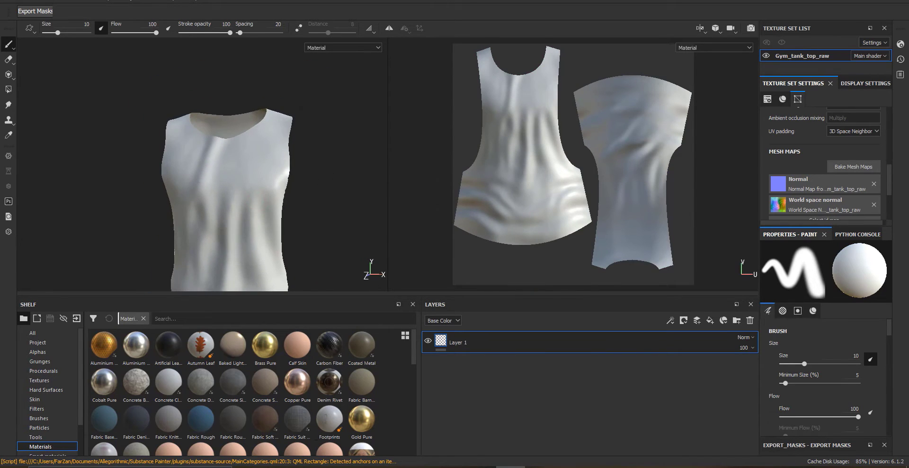
key(alt+Tab)
double_click(394, 130)
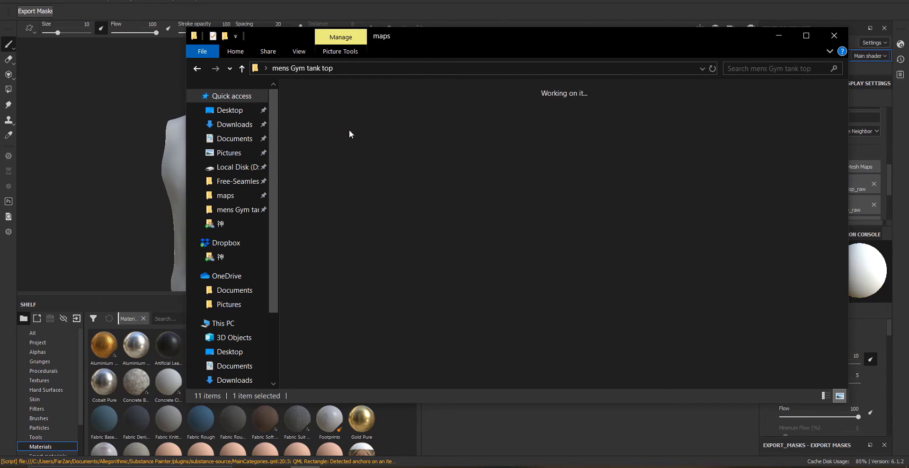
drag(406, 43, 430, 41)
key(ctrl+a)
drag(343, 111, 166, 380)
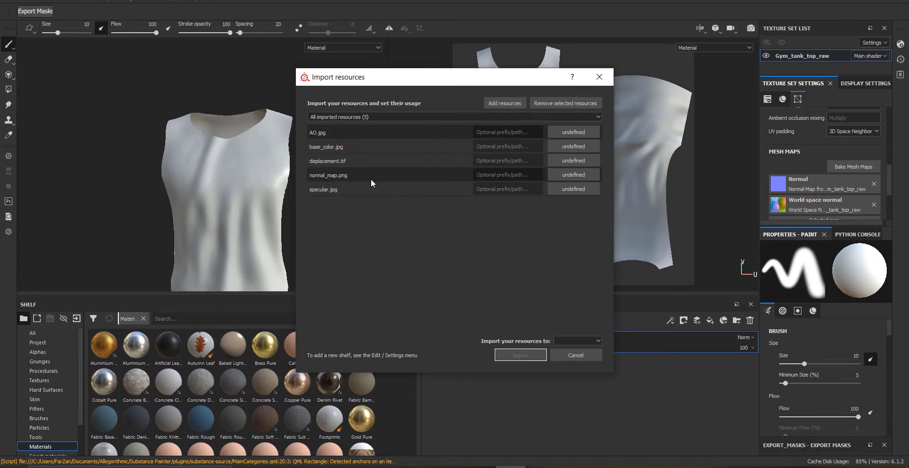
Set the imported resources' usage to texture and import them into the project
click(377, 195)
click(570, 147)
click(588, 164)
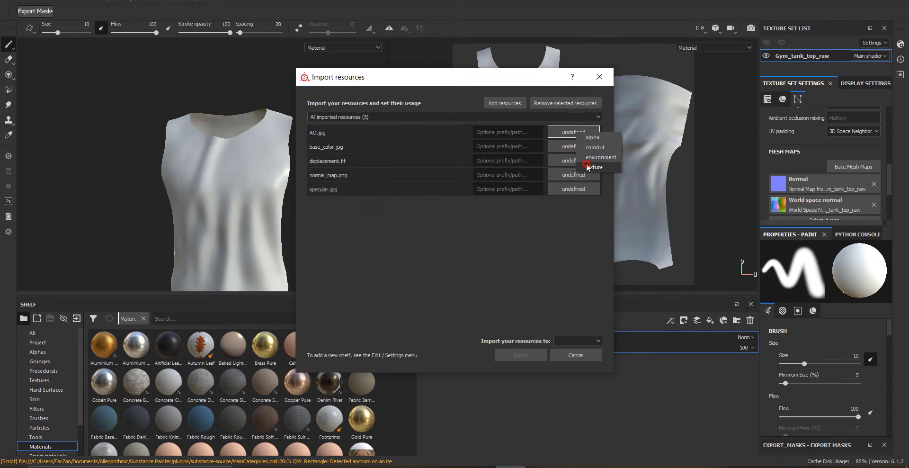
click(575, 340)
click(536, 355)
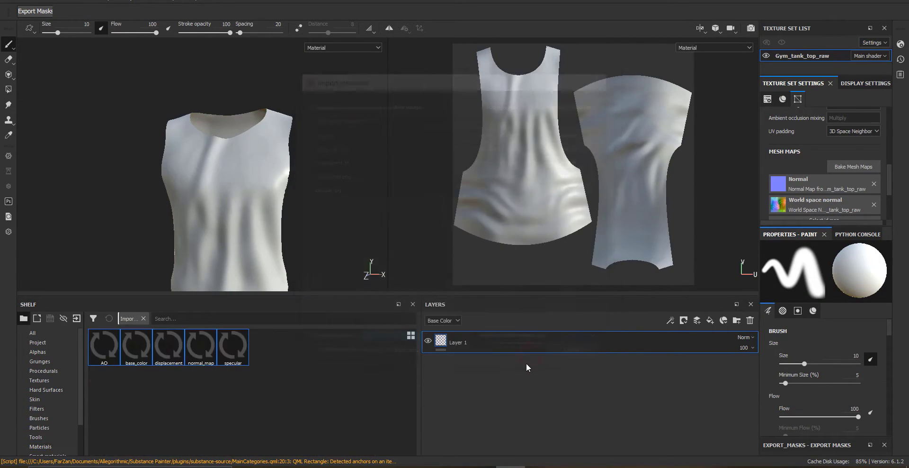
Save the project as 1 in the mens Gym tank top folder
click(10, 1)
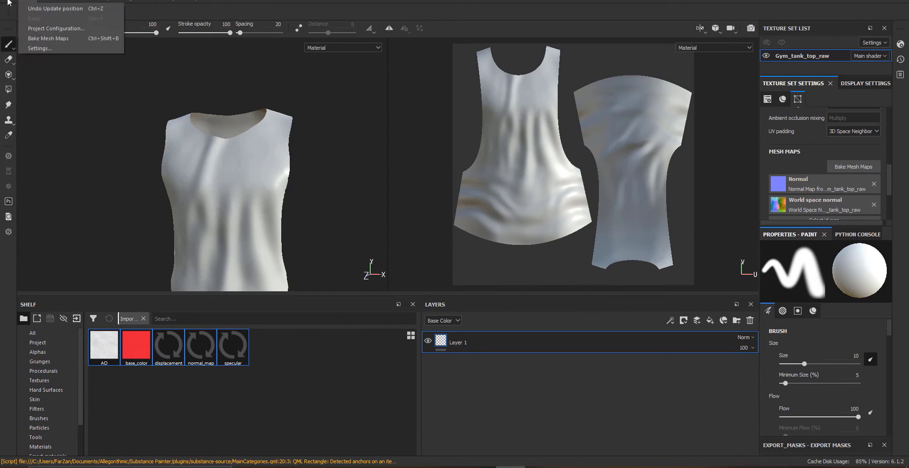
click(34, 101)
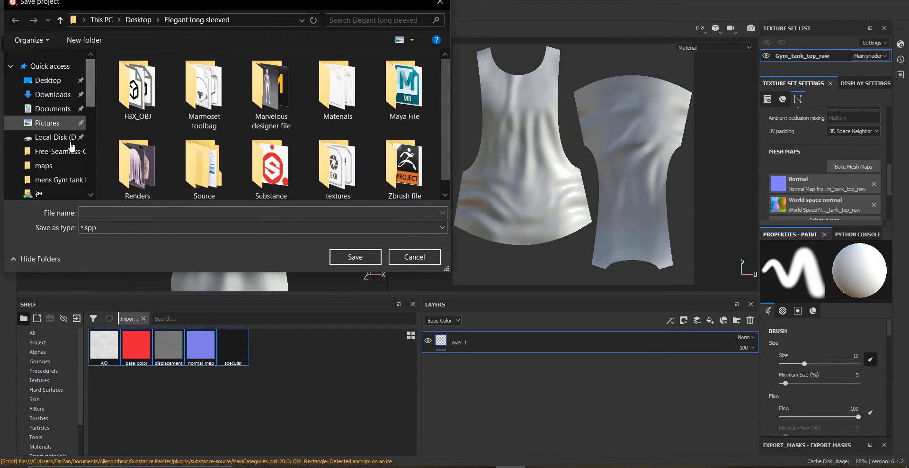
click(55, 180)
click(193, 213)
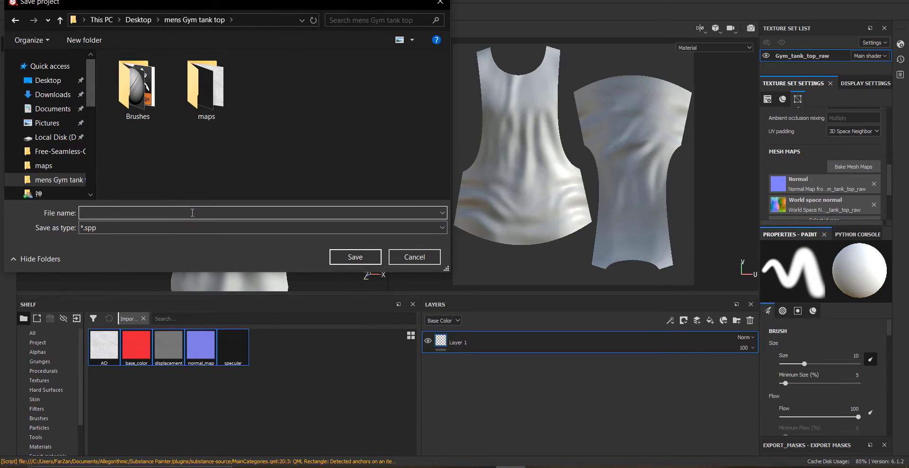
text(1)
key(Return)
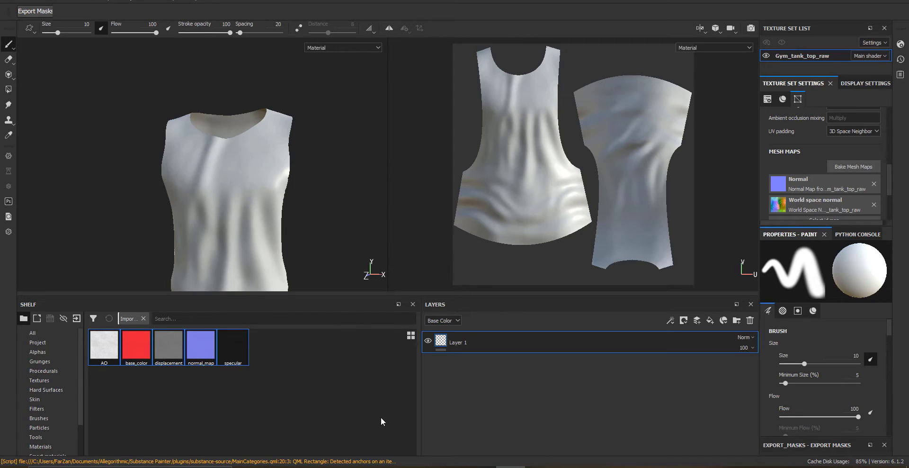
Replace the default paint layer with a new fill layer
alt+drag(226, 178, 253, 191)
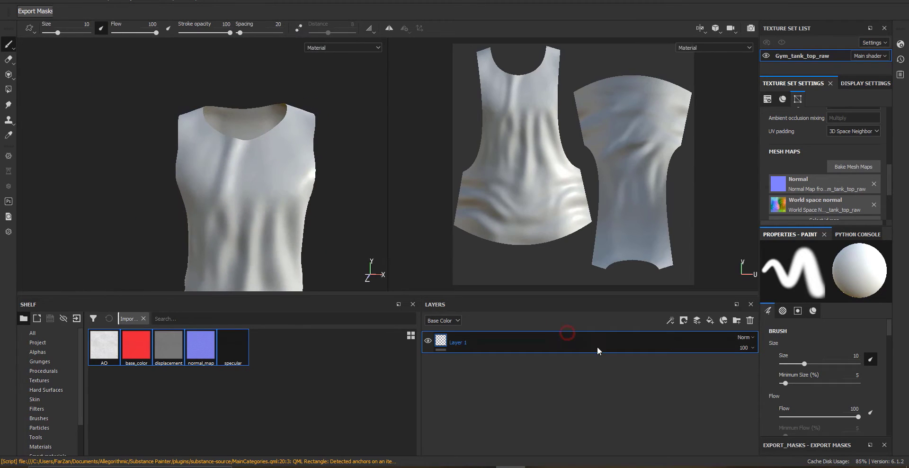
click(750, 320)
click(710, 320)
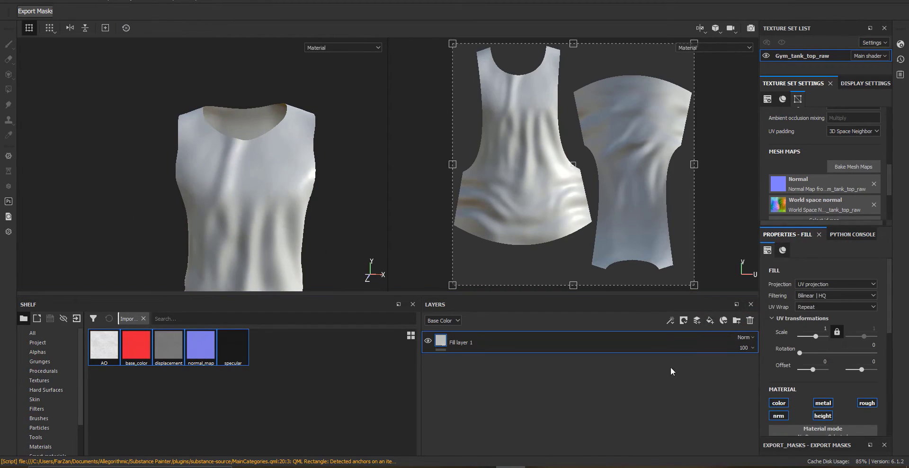
Add an Ambient occlusion channel to the texture set
scroll(875, 279, up, 2)
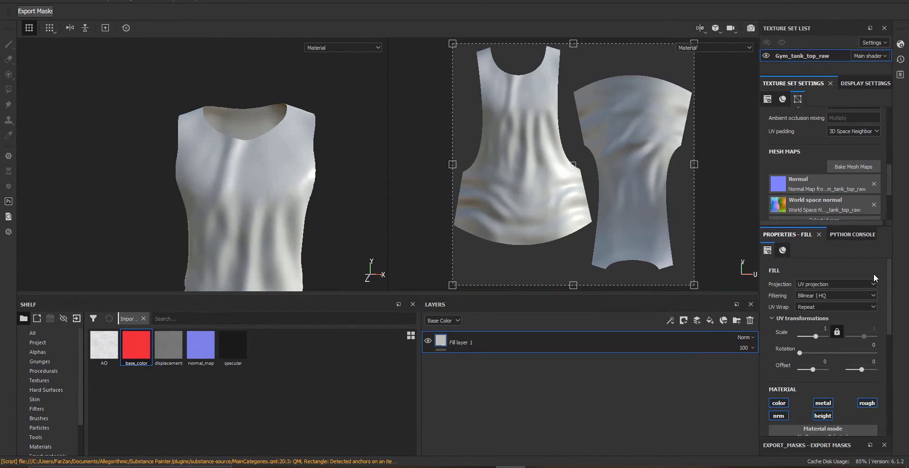
scroll(845, 196, up, 5)
click(874, 156)
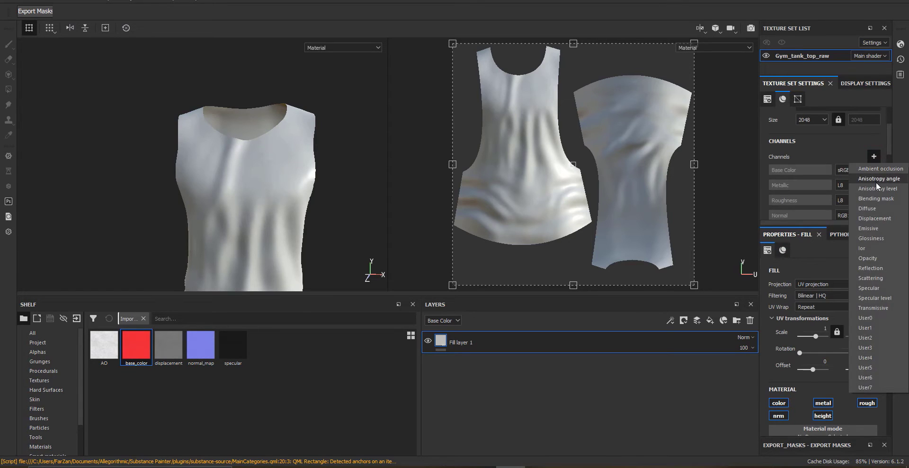
click(876, 168)
Assign the imported base_color texture to the fill layer's Base Color
scroll(812, 336, down, 5)
click(816, 321)
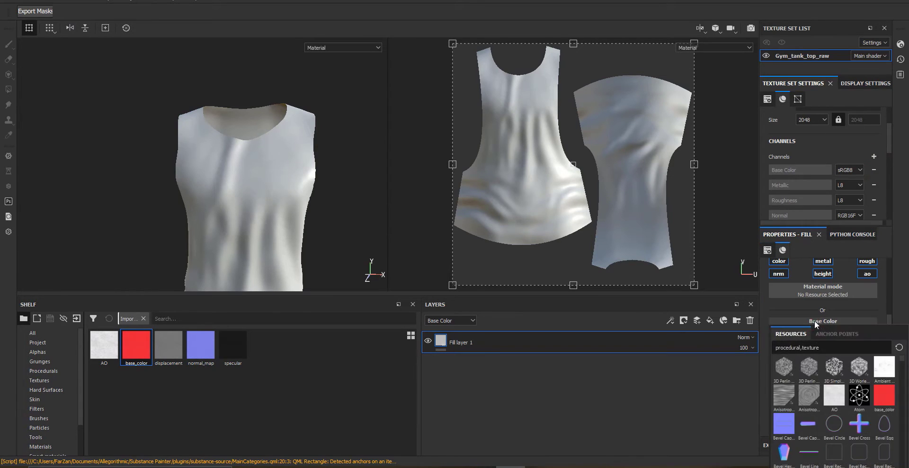
click(884, 396)
Set the fill layer's UV scale to 5
scroll(290, 211, up, 5)
scroll(816, 336, up, 3)
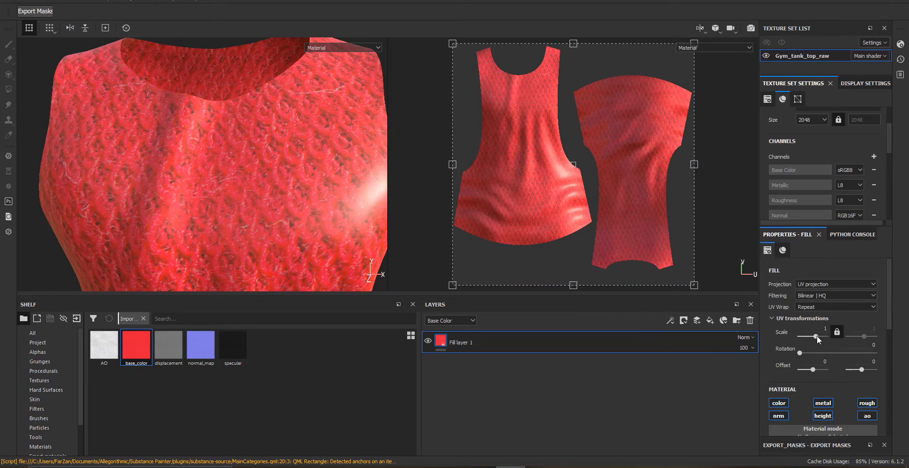
drag(816, 335, 819, 335)
alt+drag(284, 142, 227, 109)
scroll(280, 175, up, 4)
text(5)
key(Return)
scroll(357, 156, down, 4)
scroll(270, 120, up, 3)
alt+middle_drag(270, 120, 198, 118)
scroll(198, 119, down, 3)
alt+drag(198, 119, 227, 111)
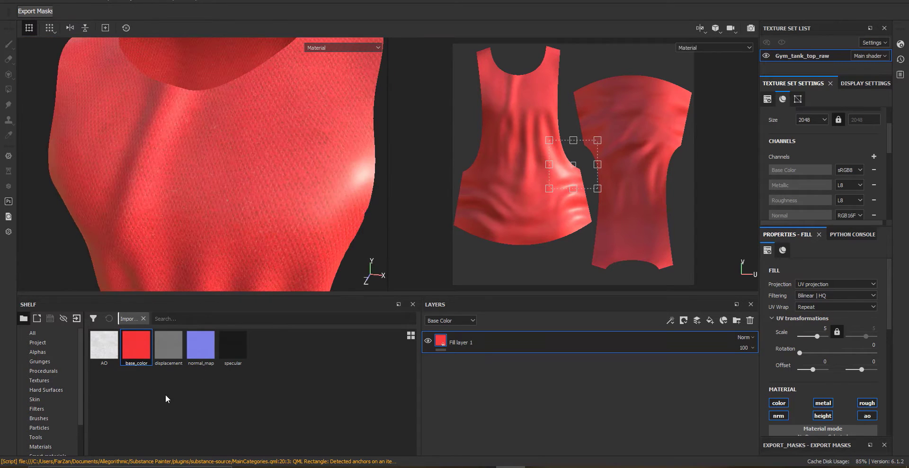
Set the fill layer's roughness to about 0.69
scroll(826, 374, down, 5)
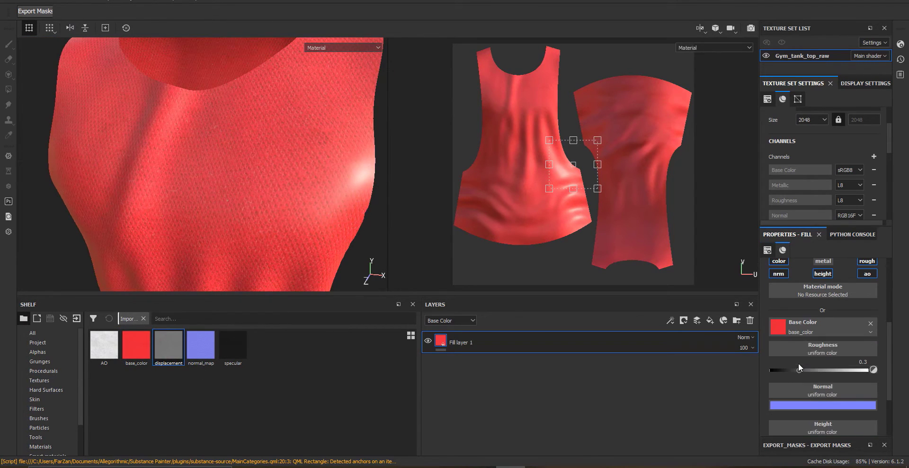
drag(799, 369, 837, 373)
Add a Specular channel to the texture set
click(874, 157)
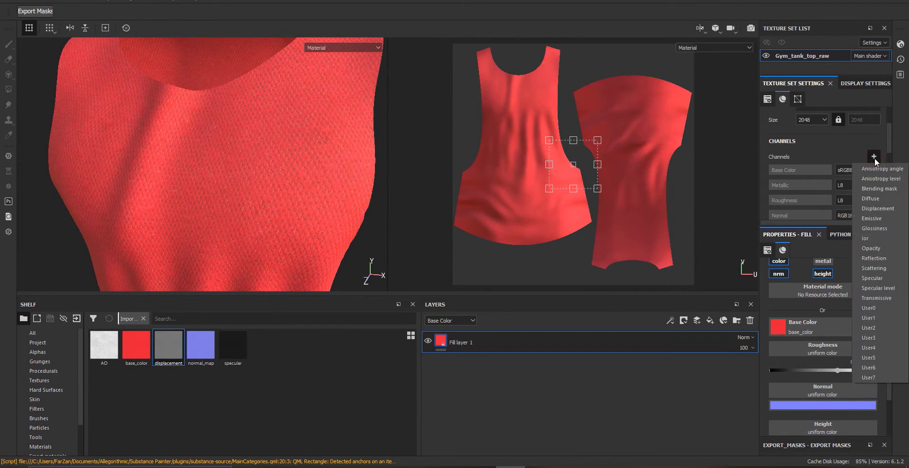
click(871, 280)
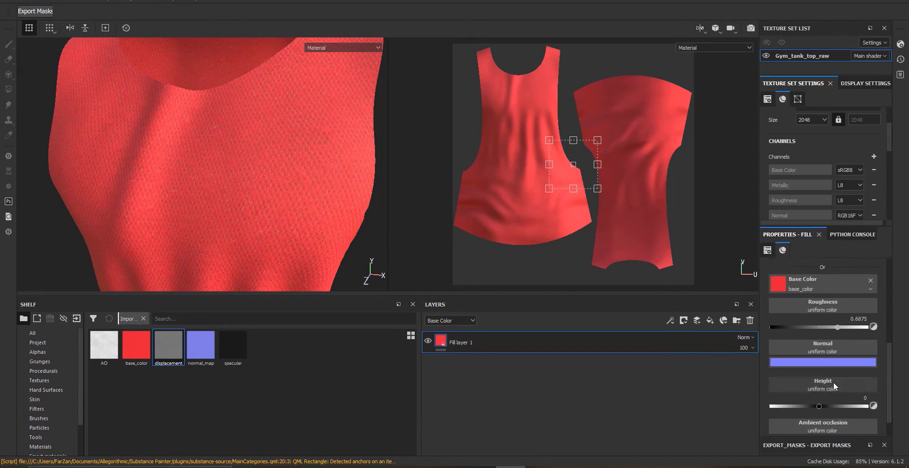
click(834, 288)
scroll(835, 294, down, 4)
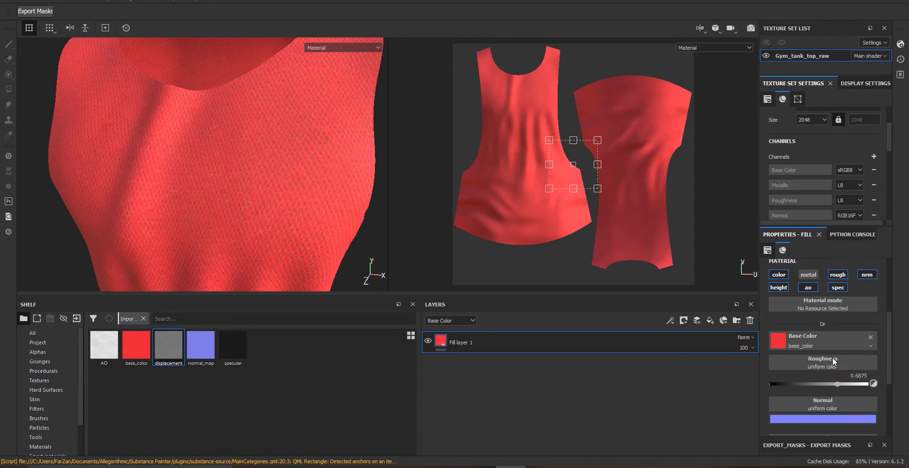
Try to drop the specular texture onto the fill layer's material and set its roughness to about 0.14
drag(233, 348, 810, 399)
alt+drag(326, 182, 293, 190)
scroll(841, 340, up, 1)
click(791, 306)
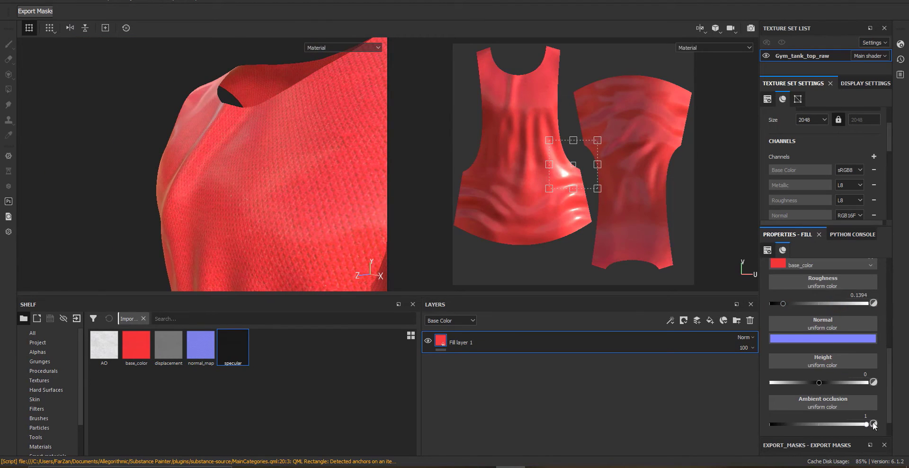
scroll(866, 422, down, 1)
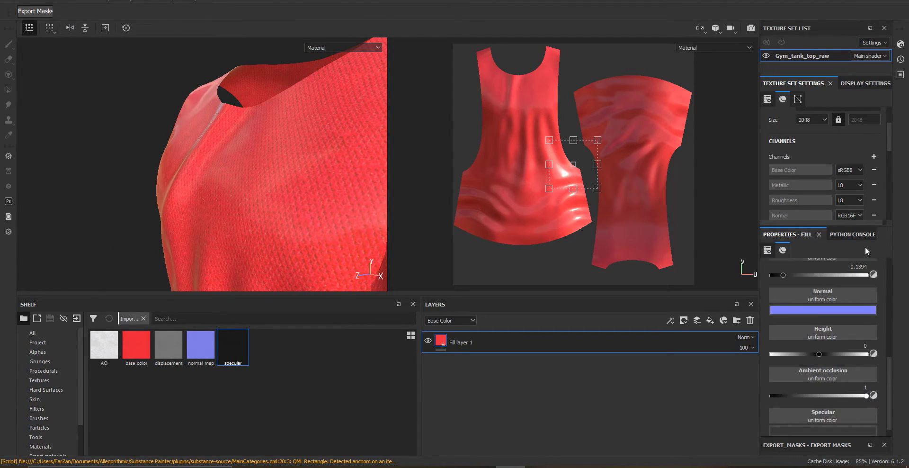
Try plugging the specular texture into the fill layer's roughness channel and review the shader settings
scroll(843, 303, up, 4)
click(841, 292)
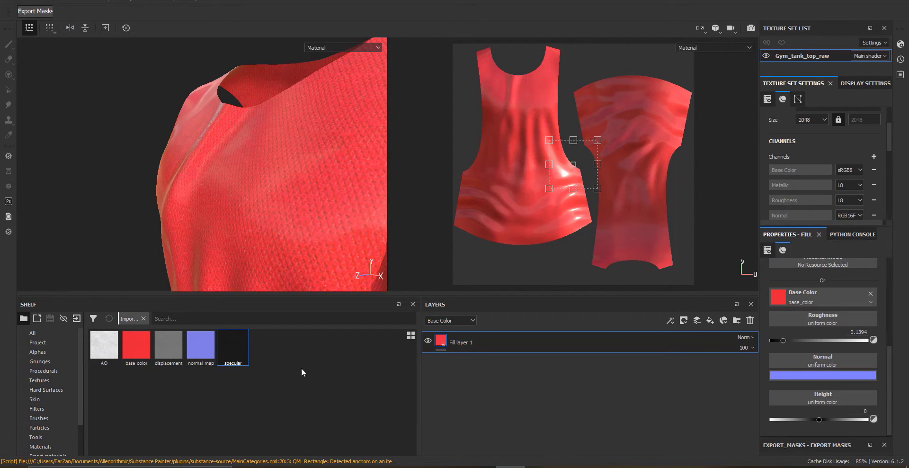
drag(812, 318, 813, 319)
scroll(830, 166, up, 1)
click(874, 185)
click(876, 255)
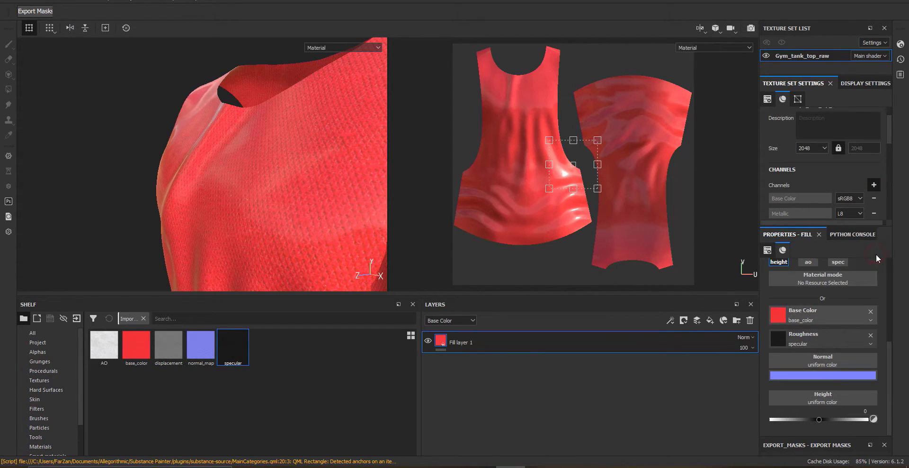
scroll(830, 318, up, 1)
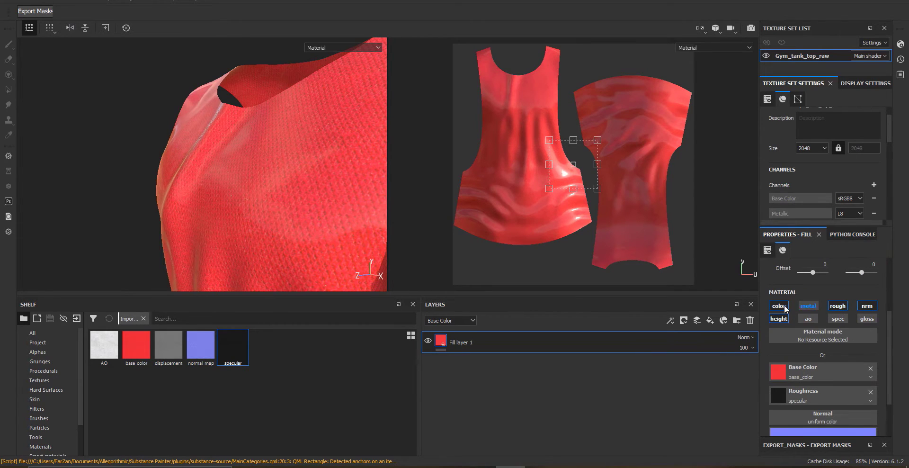
click(901, 44)
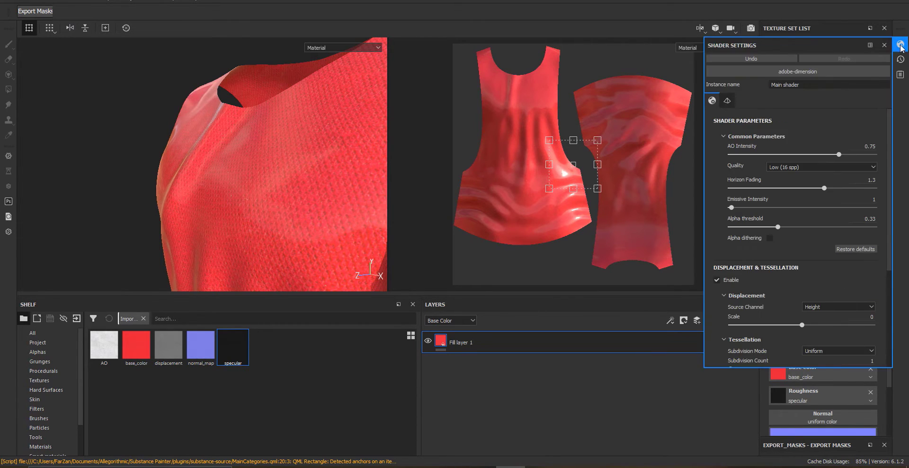
scroll(831, 359, down, 2)
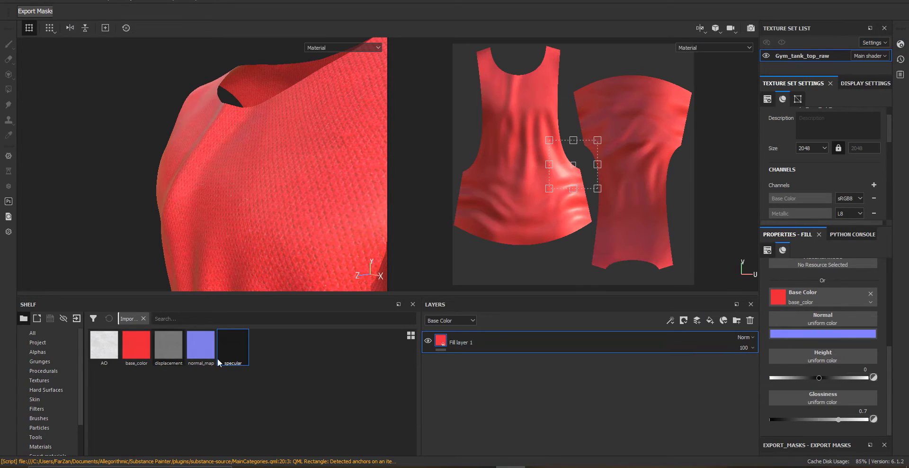
Try the specular texture in the fill layer's glossiness slot
drag(793, 391, 812, 397)
alt+drag(161, 158, 284, 176)
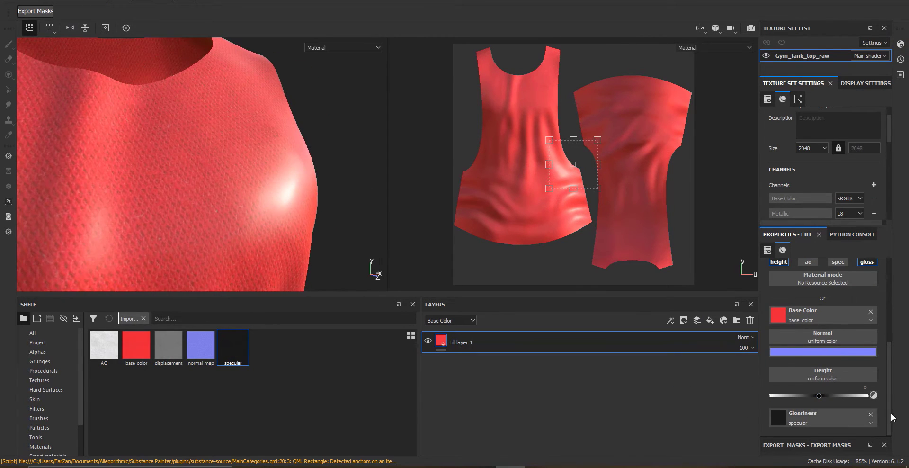
scroll(835, 415, down, 1)
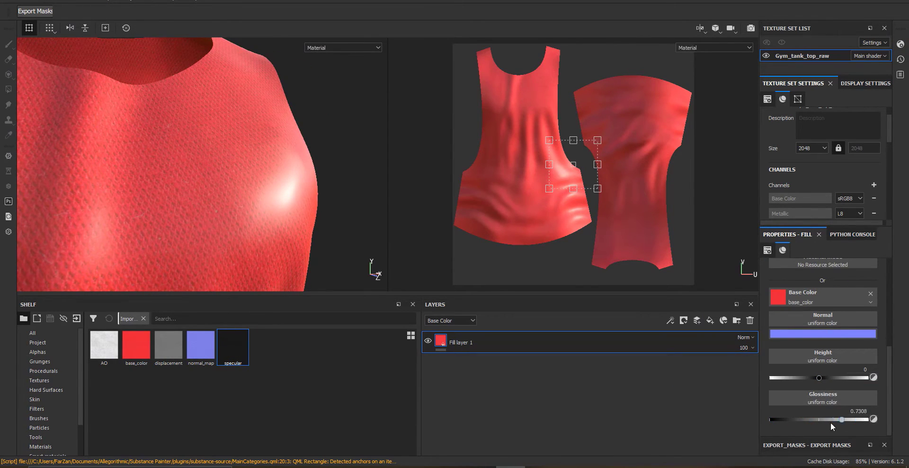
scroll(838, 369, up, 3)
click(837, 316)
scroll(827, 407, down, 2)
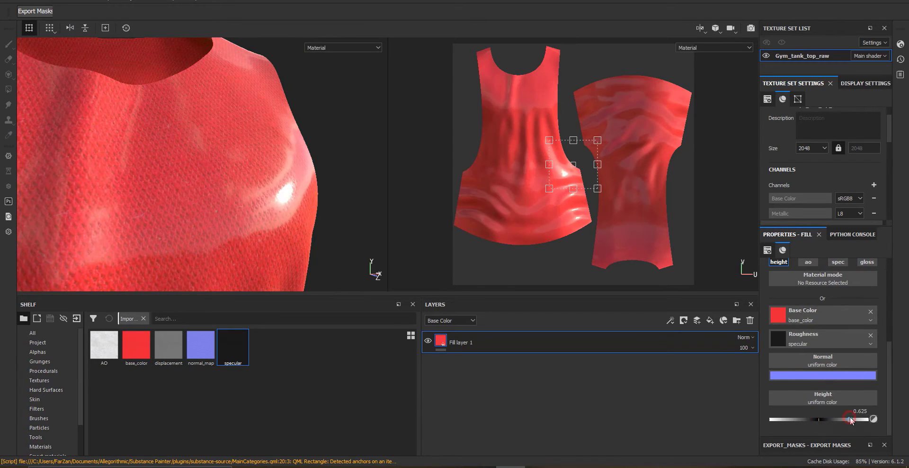
Clear the texture from the roughness slot and set the fill layer's roughness to about 0.87
click(870, 335)
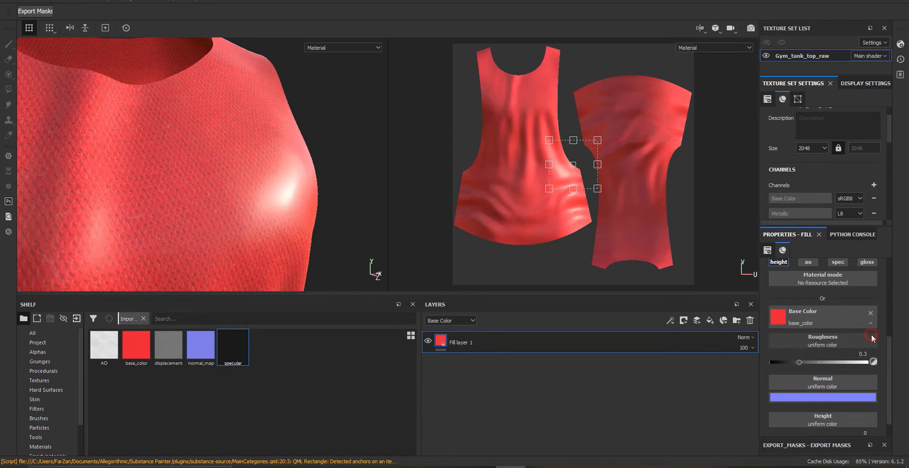
drag(801, 358, 856, 358)
alt+drag(158, 216, 203, 220)
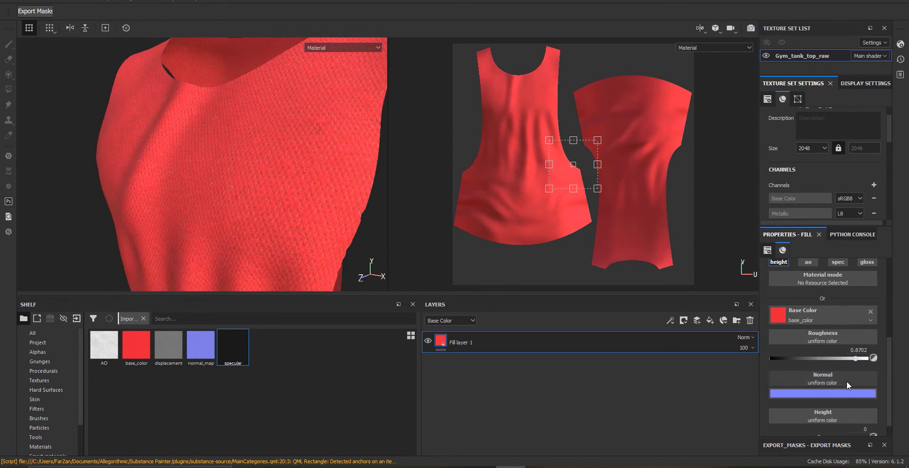
Assign the normal_map texture to the fill layer's Normal channel
scroll(847, 380, up, 2)
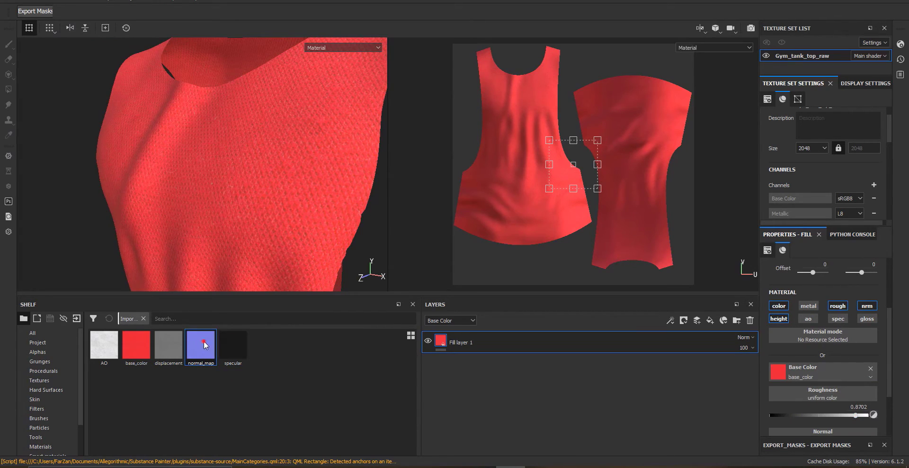
drag(216, 352, 335, 367)
drag(794, 365, 796, 365)
alt+drag(213, 182, 251, 201)
scroll(269, 187, up, 3)
mouse_move(252, 201)
shift+right_down()
mouse_move(230, 206)
mouse_move(240, 213)
shift+right_up()
scroll(231, 206, down, 3)
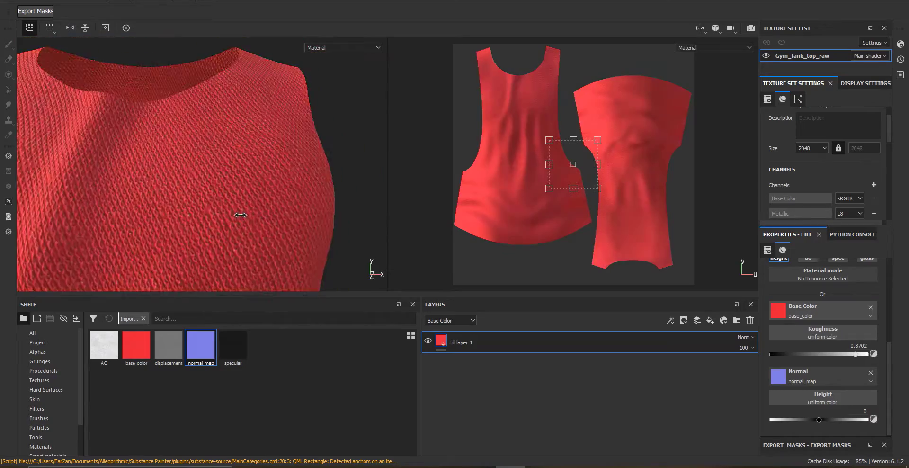
alt+drag(239, 213, 239, 183)
shift+right_drag(239, 184, 255, 166)
alt+drag(255, 165, 256, 146)
alt+right_drag(256, 146, 201, 147)
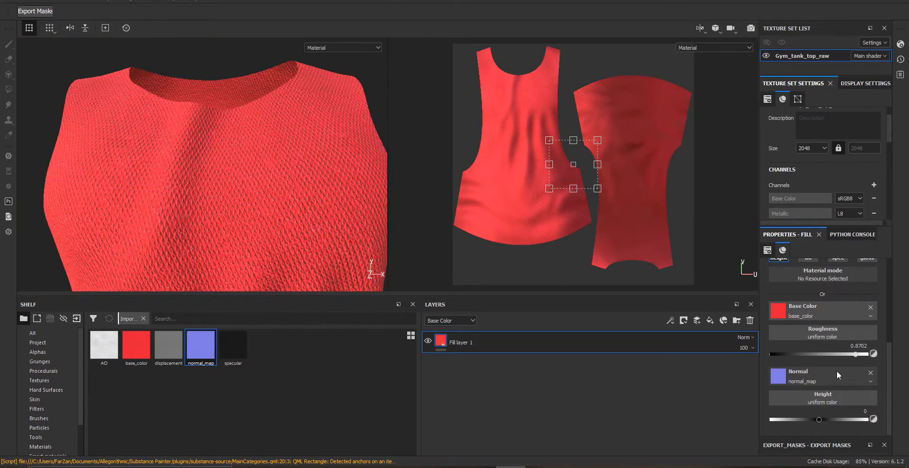
Try assigning the displacement texture to the fill layer's Height channel
drag(167, 351, 805, 397)
alt+right_drag(291, 200, 274, 246)
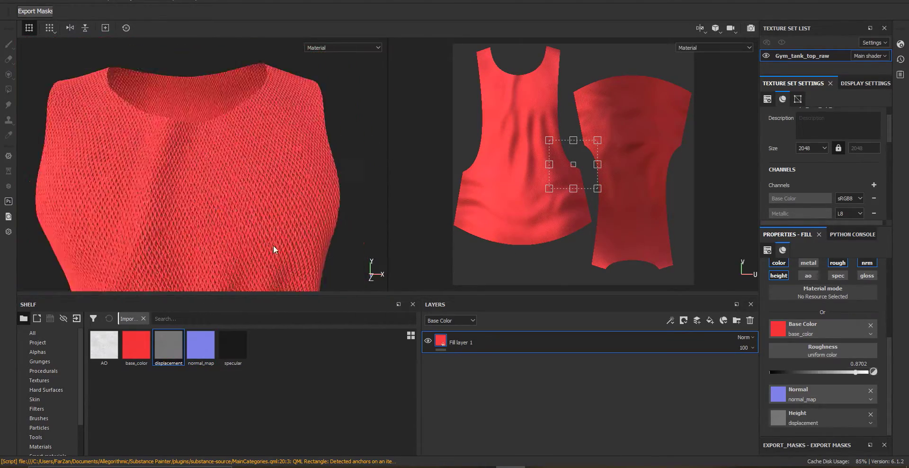
alt+drag(273, 246, 258, 124)
alt+right_drag(258, 124, 213, 159)
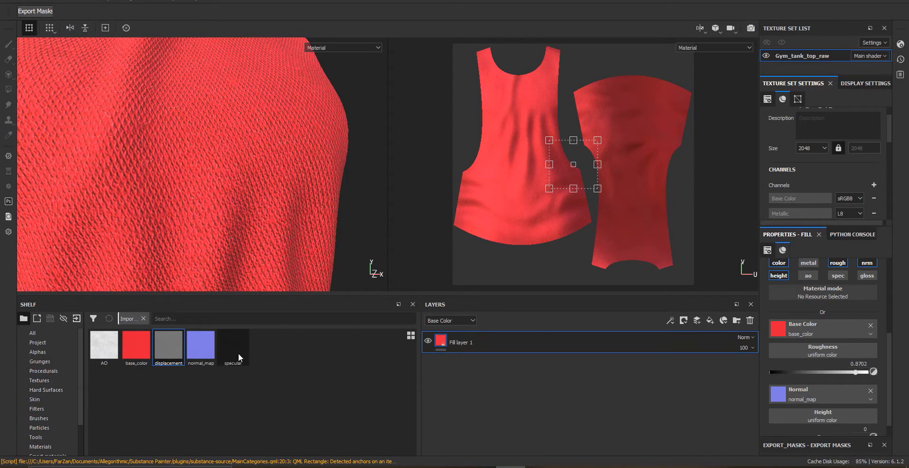
Enable the ao channel and assign the AO texture to the fill layer's Ambient occlusion
click(813, 277)
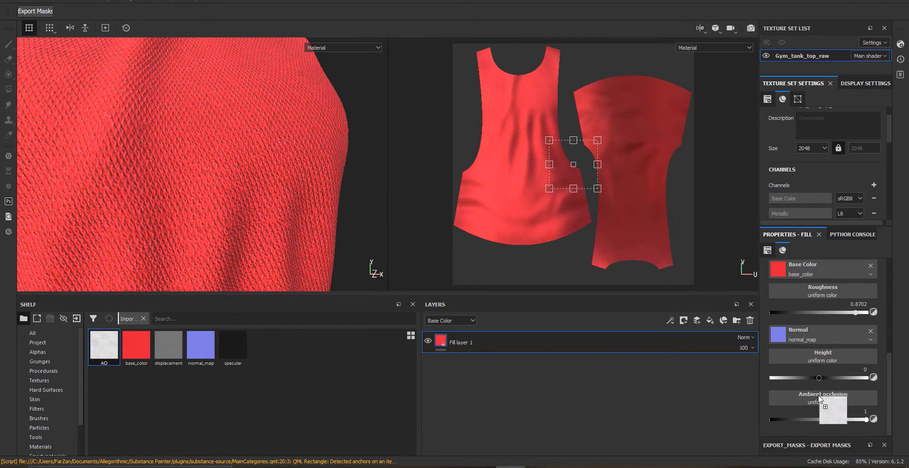
drag(819, 396, 819, 396)
alt+right_drag(328, 222, 357, 267)
alt+drag(357, 266, 331, 288)
alt+right_drag(332, 289, 272, 331)
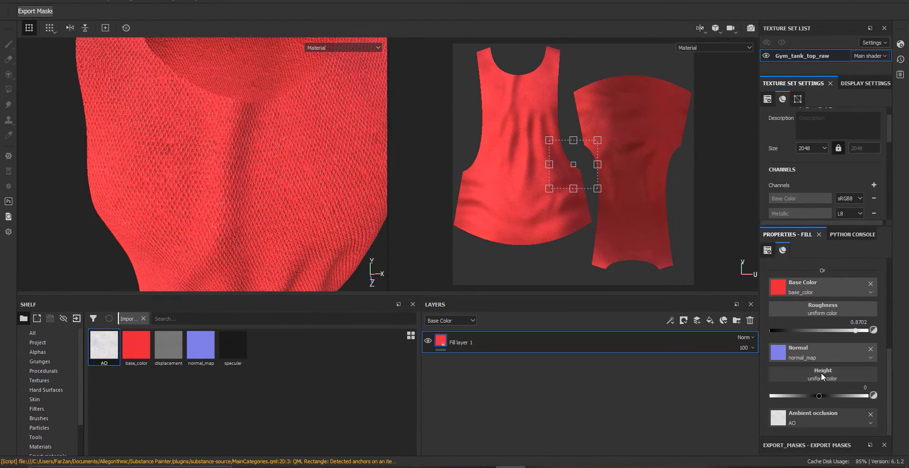
Assign the displacement texture to the fill layer's Height channel, then undo that assignment
drag(175, 350, 823, 374)
alt+drag(331, 237, 126, 105)
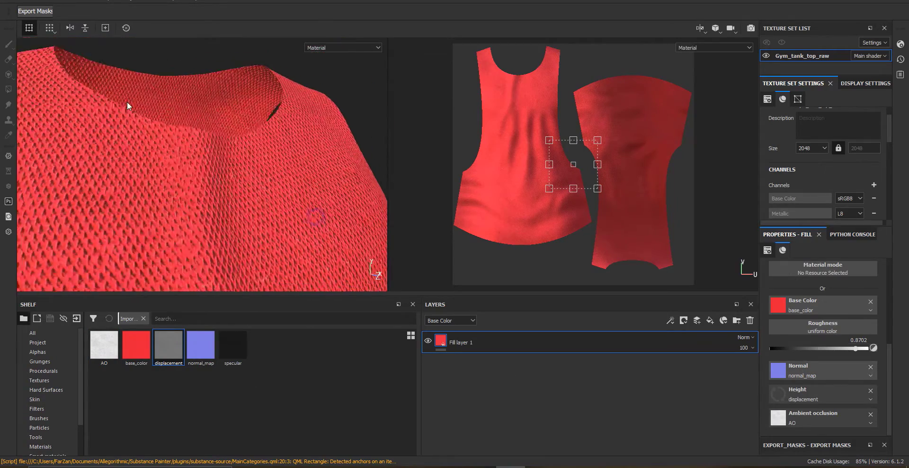
alt+right_drag(125, 105, 255, 195)
alt+drag(254, 194, 305, 217)
scroll(305, 216, up, 5)
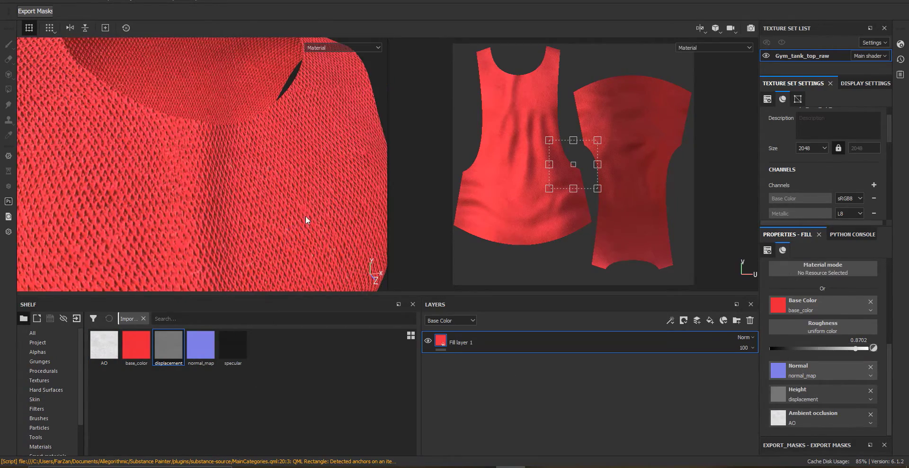
key(ctrl+z)
scroll(819, 412, up, 3)
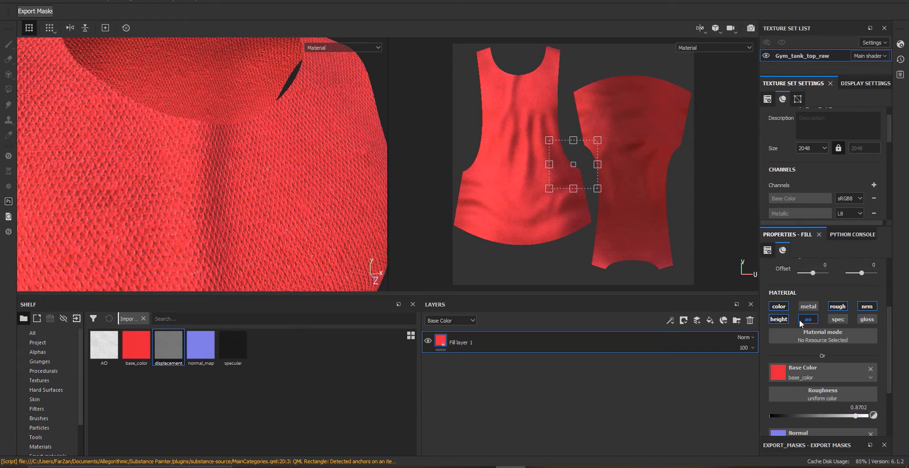
scroll(217, 217, down, 5)
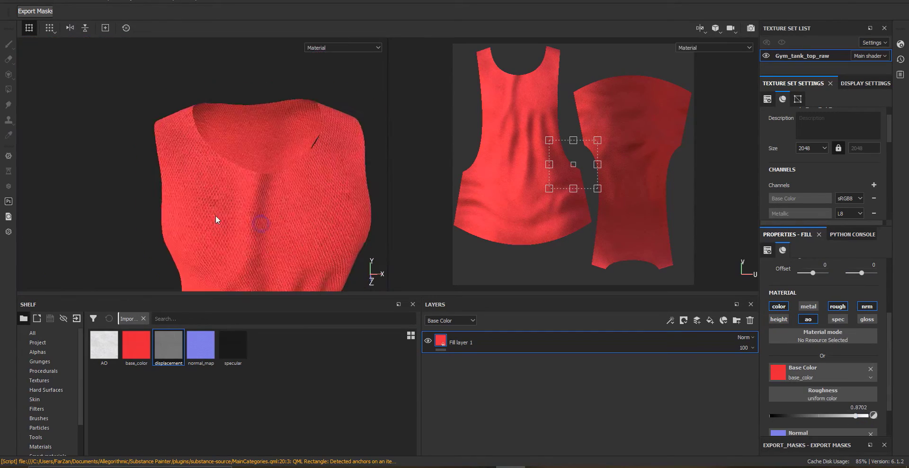
alt+drag(218, 217, 303, 172)
scroll(281, 169, up, 5)
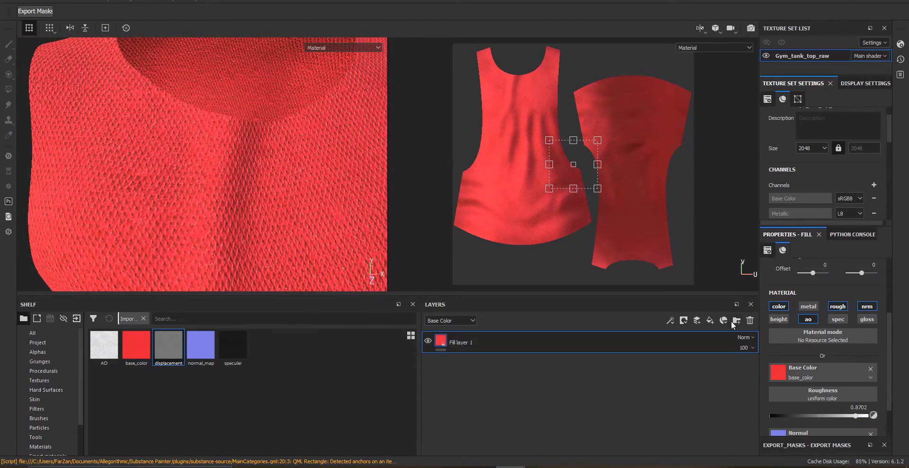
Duplicate the fill layer and hide the original
right_click(472, 348)
click(521, 168)
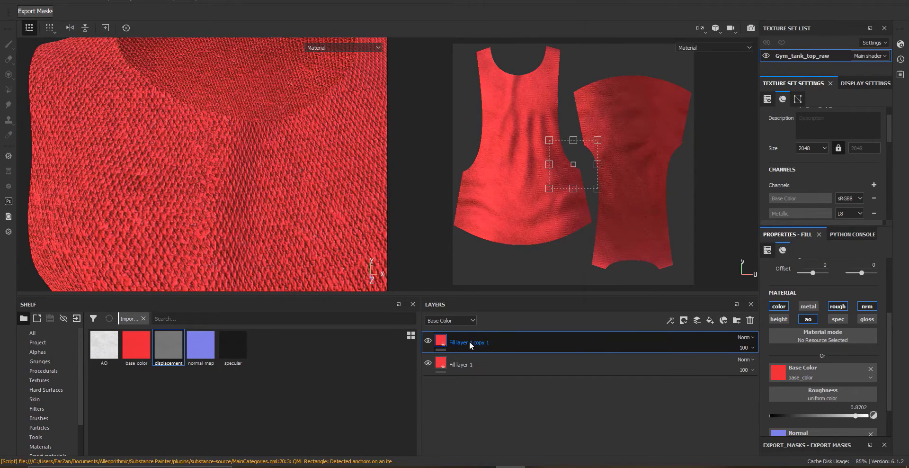
click(429, 363)
Restrict the copied fill layer to the height channel only
click(469, 345)
alt+click(786, 319)
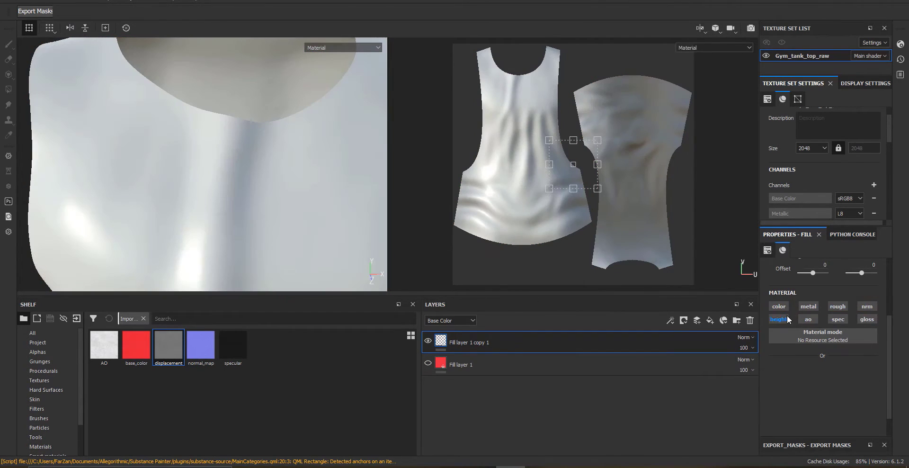
scroll(810, 393, down, 1)
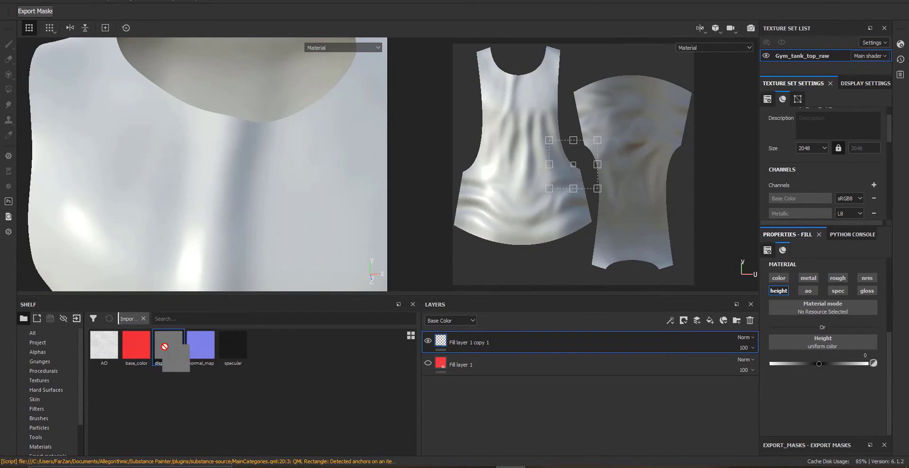
Add a white mask to the copied layer with a fill effect using the displacement texture
drag(163, 345, 443, 349)
right_click(444, 349)
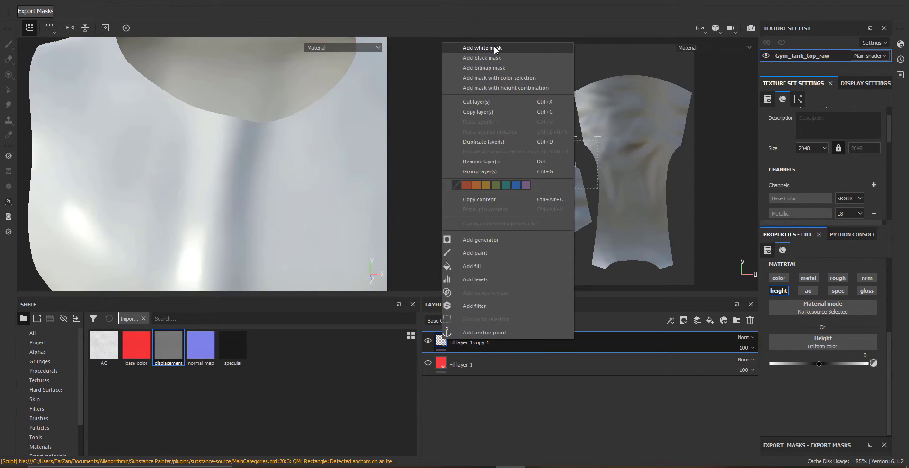
click(482, 48)
right_click(455, 341)
click(474, 325)
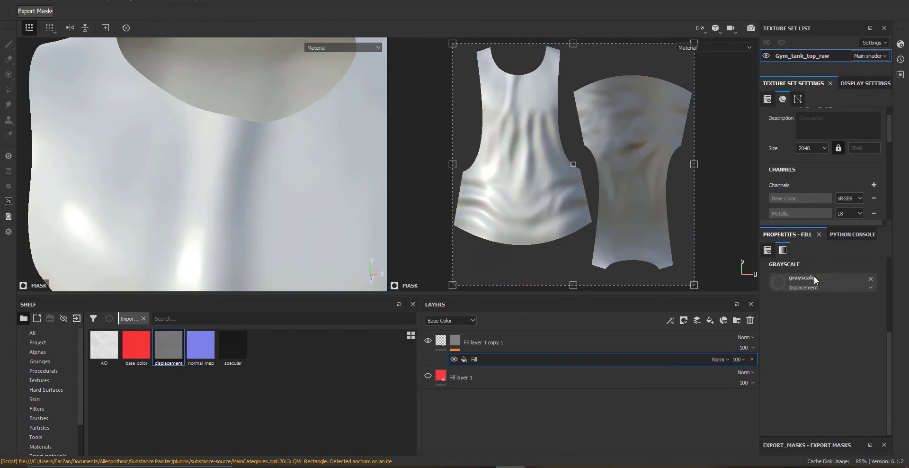
Set the mask fill's UV scale to 5
click(442, 341)
scroll(830, 317, up, 4)
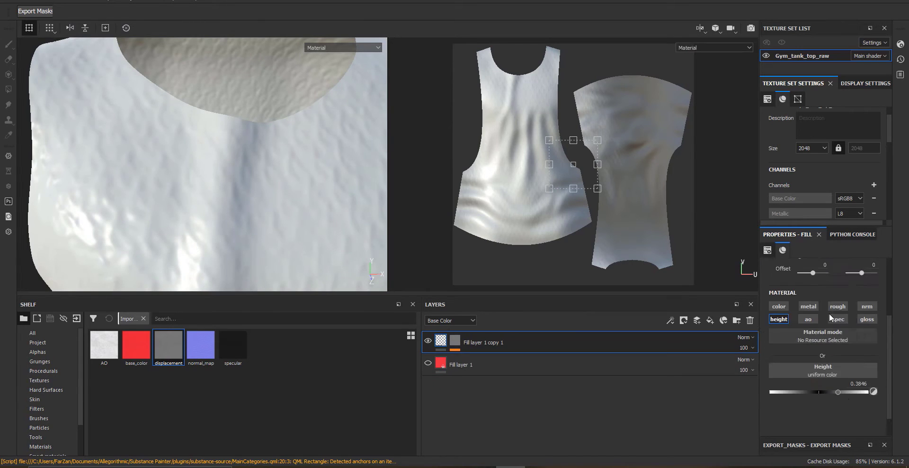
click(456, 343)
click(473, 359)
click(819, 316)
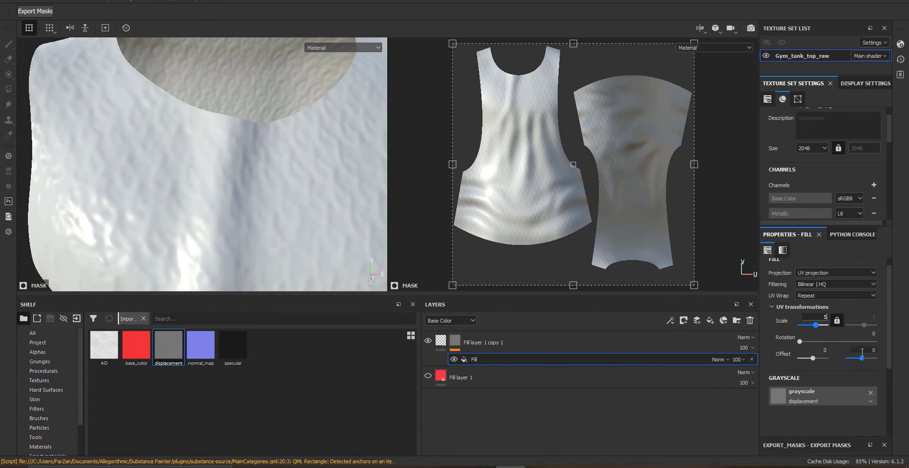
text(5)
key(Return)
alt+right_drag(216, 205, 254, 254)
alt+drag(254, 254, 228, 166)
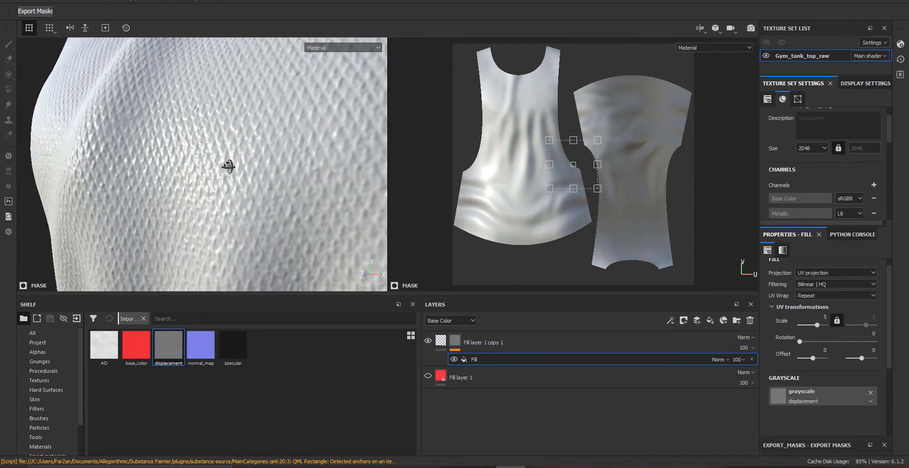
Set the copied layer's height value to about 0.125
click(441, 340)
scroll(818, 362, down, 3)
drag(852, 391, 821, 391)
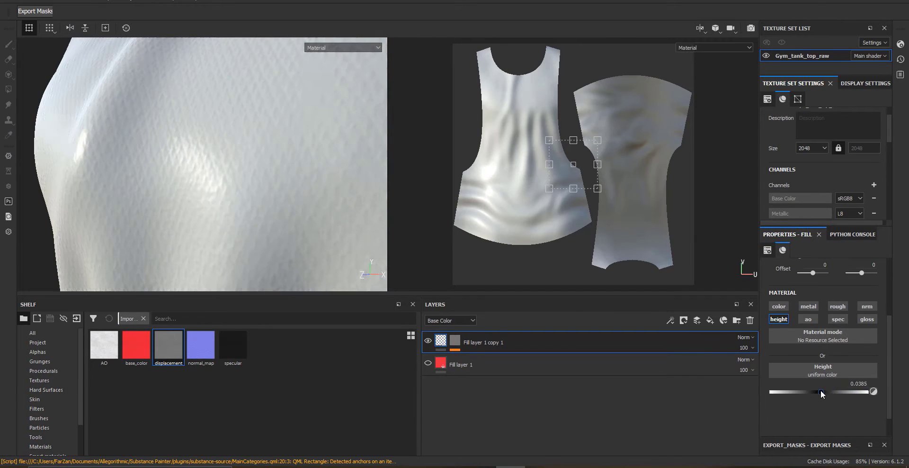
alt+right_drag(148, 184, 126, 167)
alt+drag(272, 201, 194, 138)
alt+right_drag(195, 138, 245, 189)
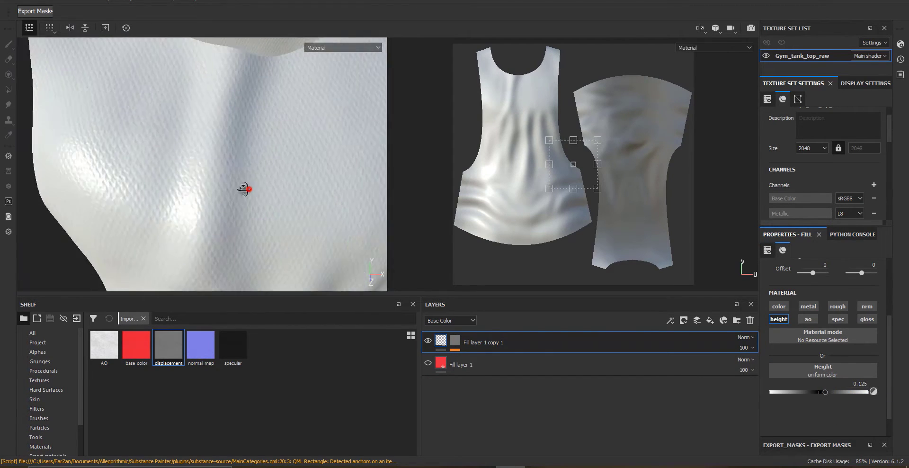
alt+drag(246, 189, 245, 172)
mouse_move(246, 172)
alt+right_down()
mouse_move(220, 151)
mouse_move(242, 186)
alt+right_up()
Show the original fill layer again and select it
click(455, 341)
right_click(499, 360)
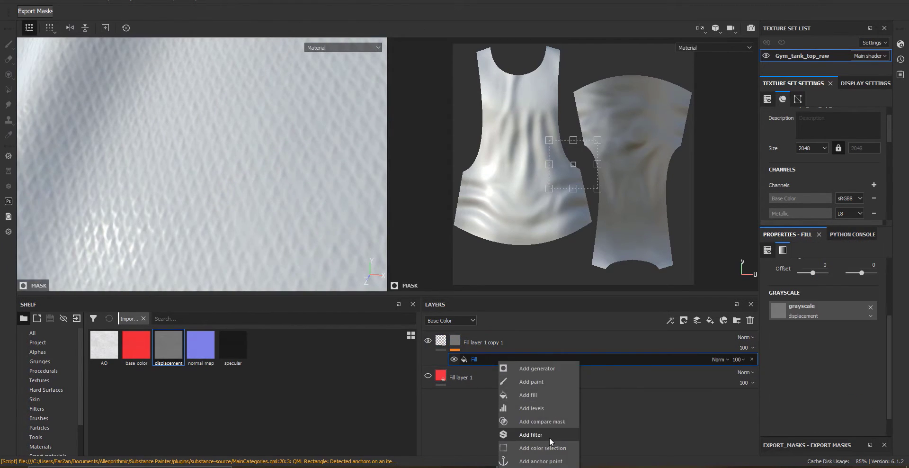
click(428, 376)
click(454, 375)
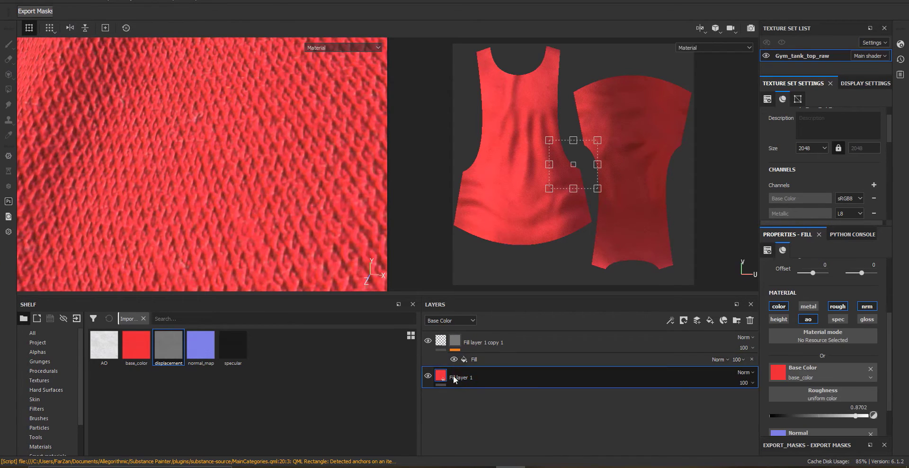
Switch the layer stack to the Normal channel and set the original fill layer's opacity to 0
click(451, 321)
click(439, 350)
click(752, 383)
drag(779, 400, 694, 403)
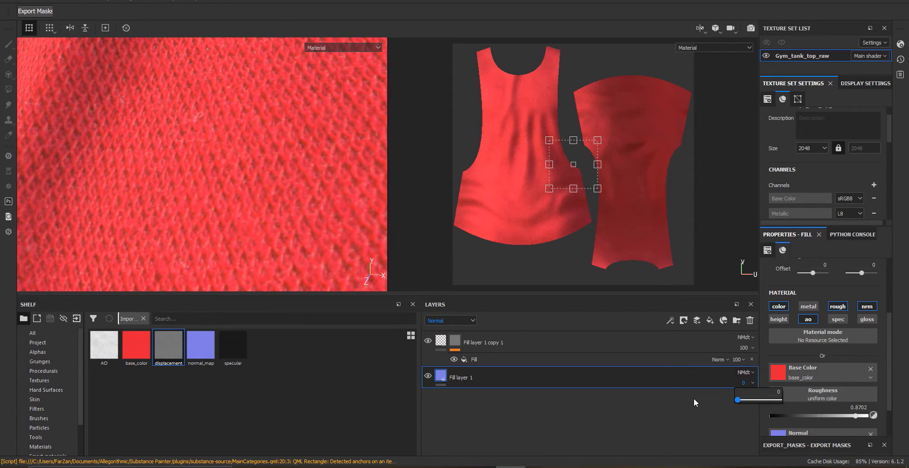
Examine the knit texture across the tank top in the viewport and show the Base Color channel in the layer stack
drag(752, 399, 765, 400)
alt+right_drag(200, 136, 29, 179)
alt+middle_drag(94, 180, 197, 246)
alt+right_drag(196, 246, 327, 213)
alt+drag(142, 213, 221, 180)
alt+right_drag(220, 180, 279, 245)
click(445, 317)
click(447, 330)
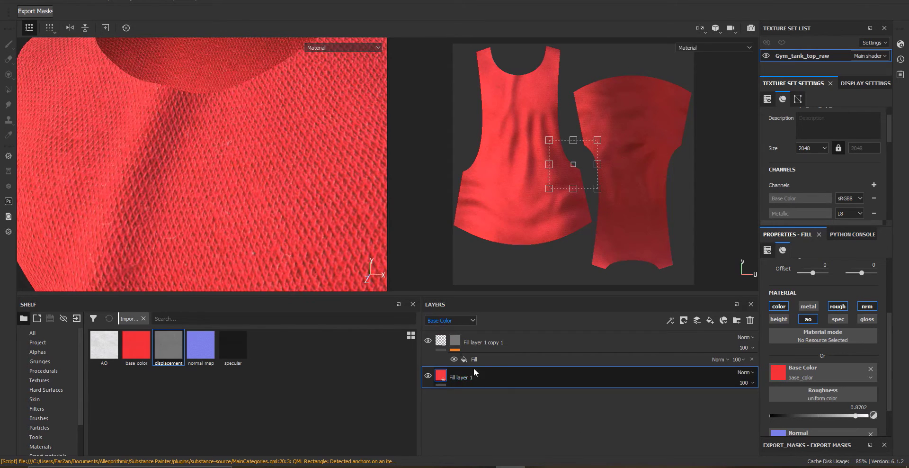
Add a Warp filter to Fill layer 1
right_click(475, 378)
click(512, 343)
click(816, 289)
text(wa)
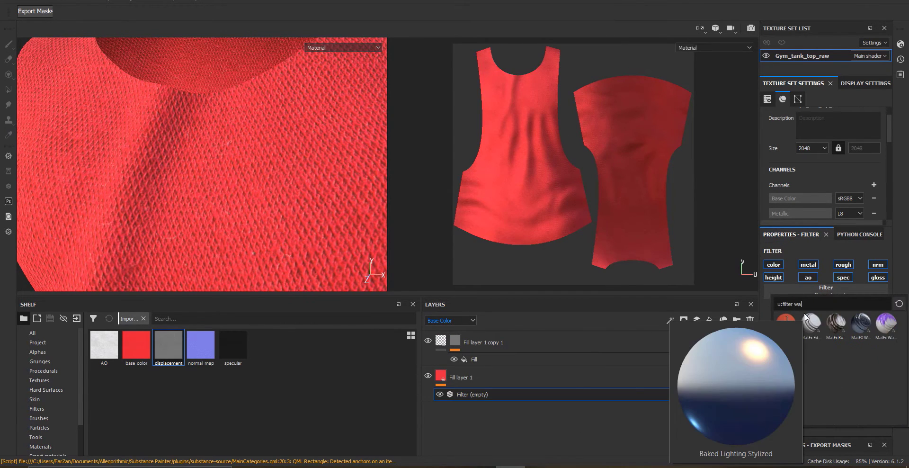
click(793, 355)
Lower the Warp filter's intensity to about 0.86
alt+drag(288, 197, 251, 141)
alt+right_drag(236, 159, 405, 234)
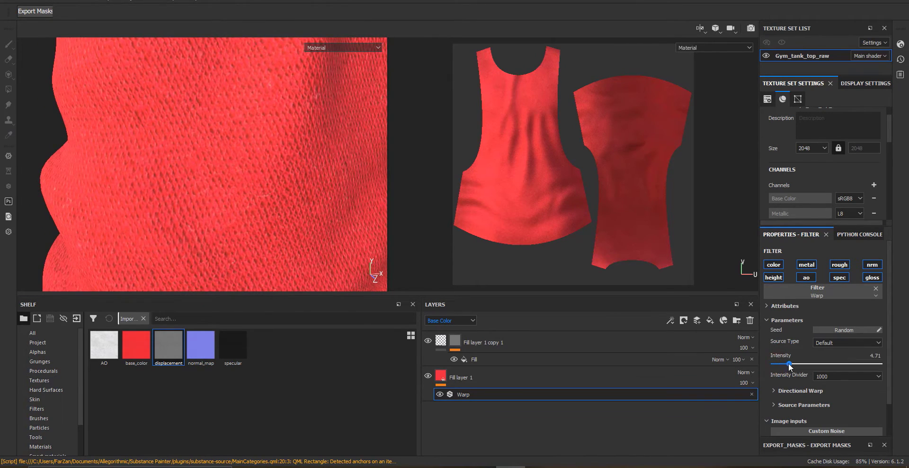
alt+right_drag(325, 212, 300, 319)
alt+drag(251, 152, 276, 259)
alt+right_drag(276, 259, 408, 242)
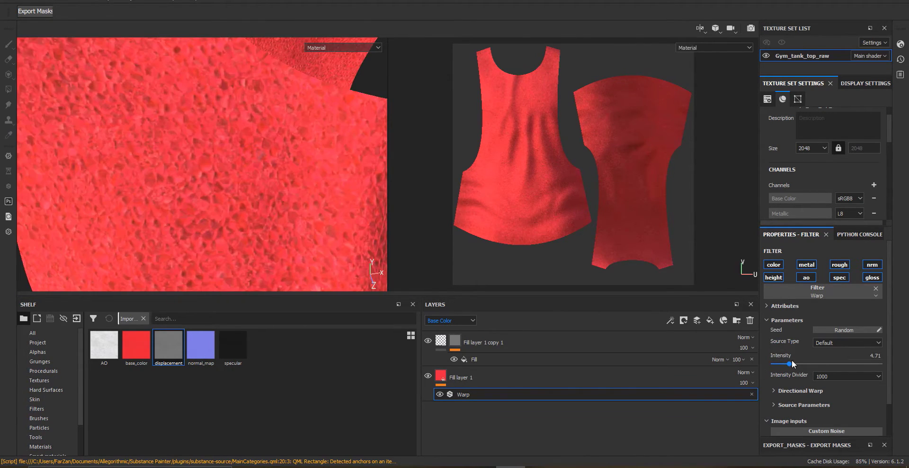
drag(793, 363, 776, 364)
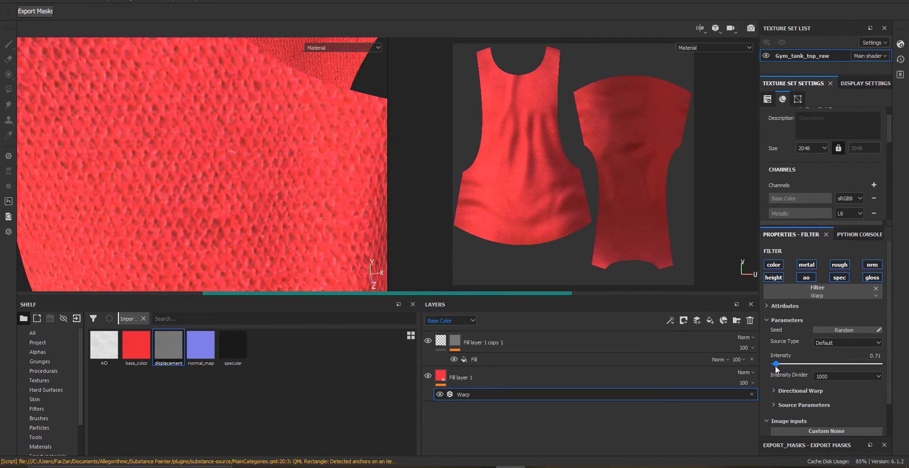
alt+right_drag(294, 241, 220, 240)
alt+drag(219, 240, 210, 182)
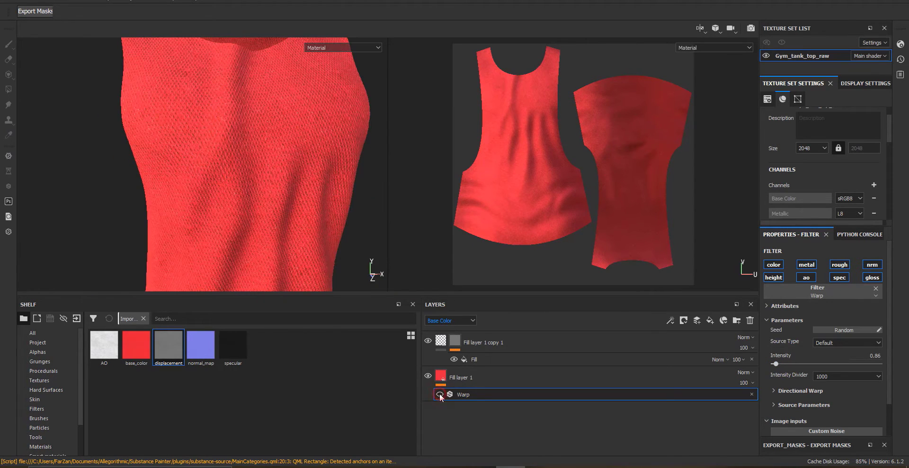
scroll(308, 209, up, 3)
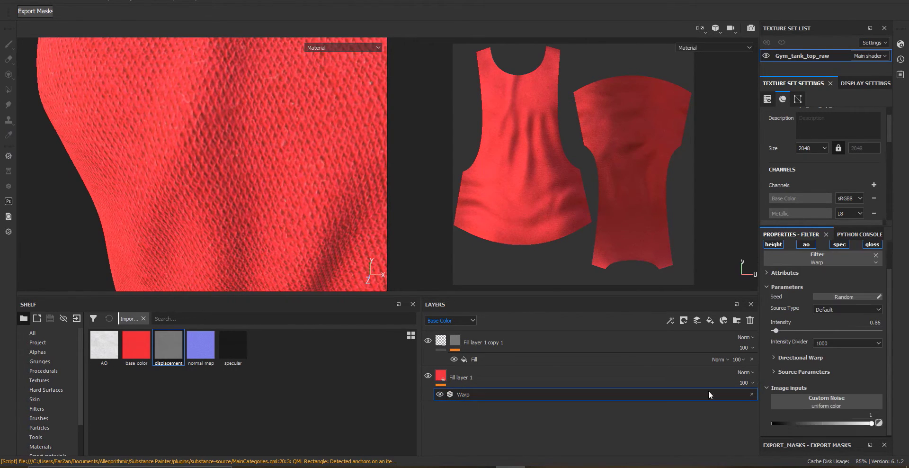
Add a Sharpen filter above the Warp on Fill layer 1 and set its intensity to about 0.46
right_click(468, 393)
click(497, 344)
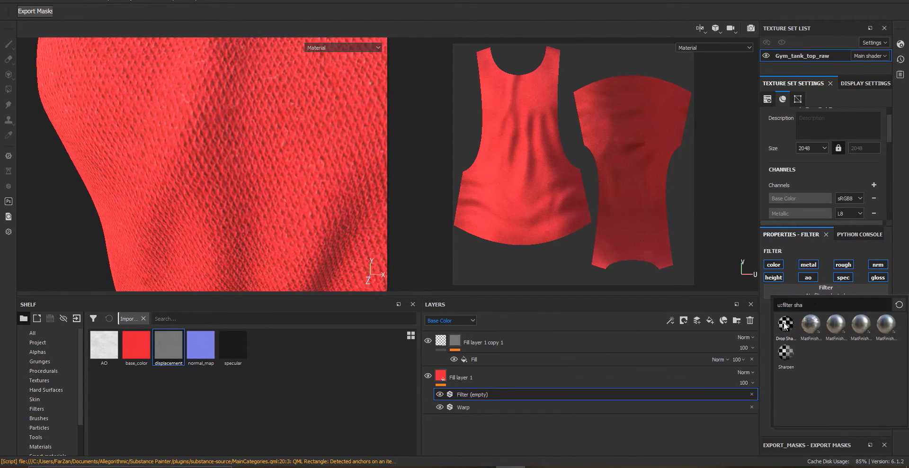
click(790, 366)
scroll(225, 145, up, 2)
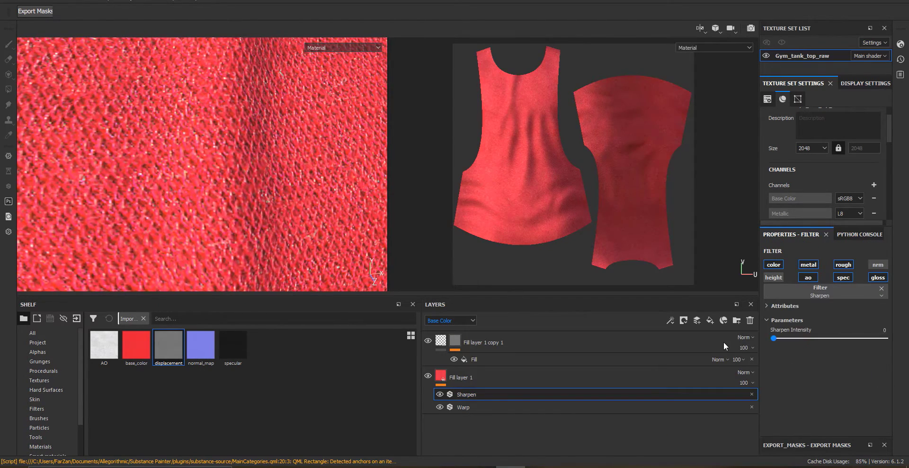
drag(774, 338, 787, 338)
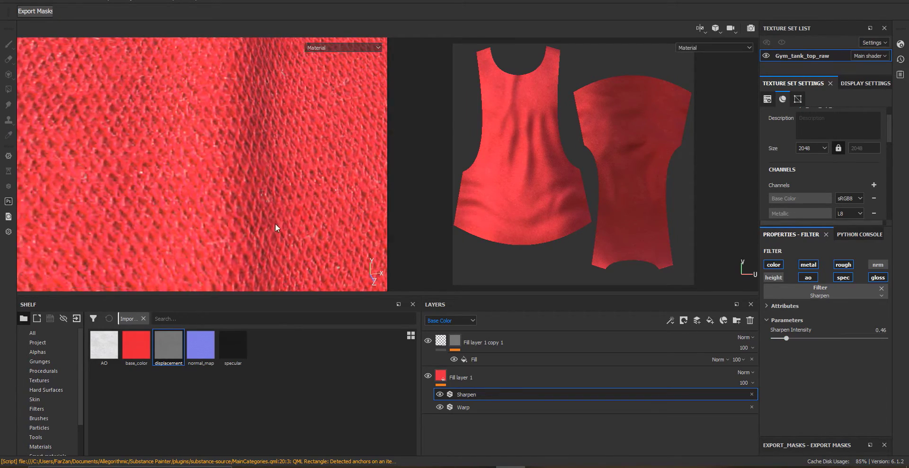
Add a Levels effect to the mask of Fill layer 1 copy 1
scroll(274, 223, down, 5)
alt+drag(249, 180, 255, 158)
scroll(254, 157, up, 3)
alt+middle_drag(255, 157, 296, 211)
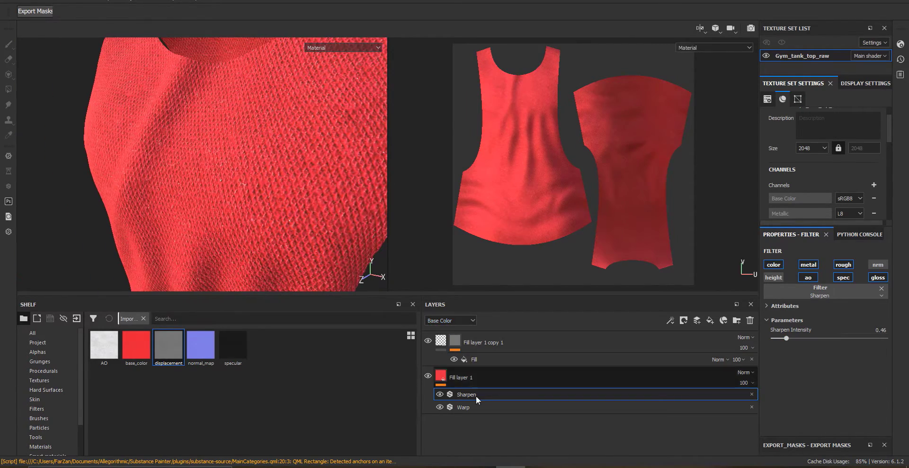
mouse_move(342, 190)
alt+mouse_down()
mouse_move(295, 189)
mouse_move(339, 194)
alt+mouse_up()
right_click(471, 358)
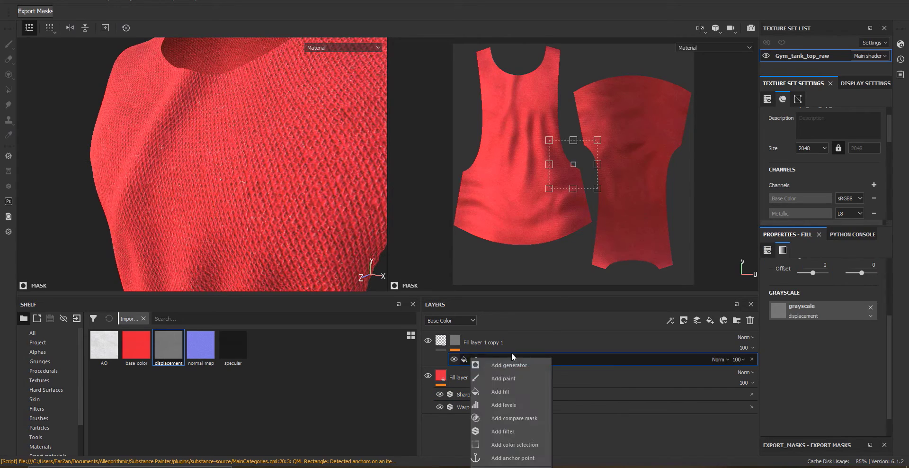
right_click(470, 358)
click(503, 405)
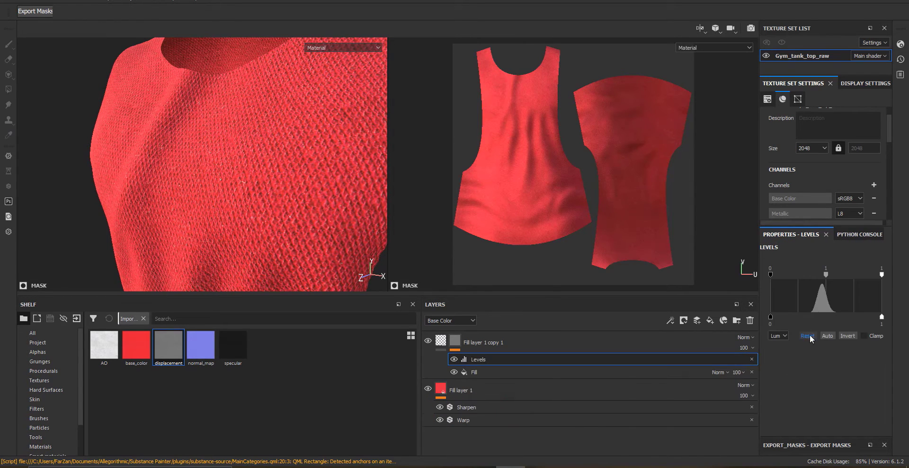
Hide Fill layer 1 to preview the copy layer's mask on its own and select the mask's Levels
click(473, 372)
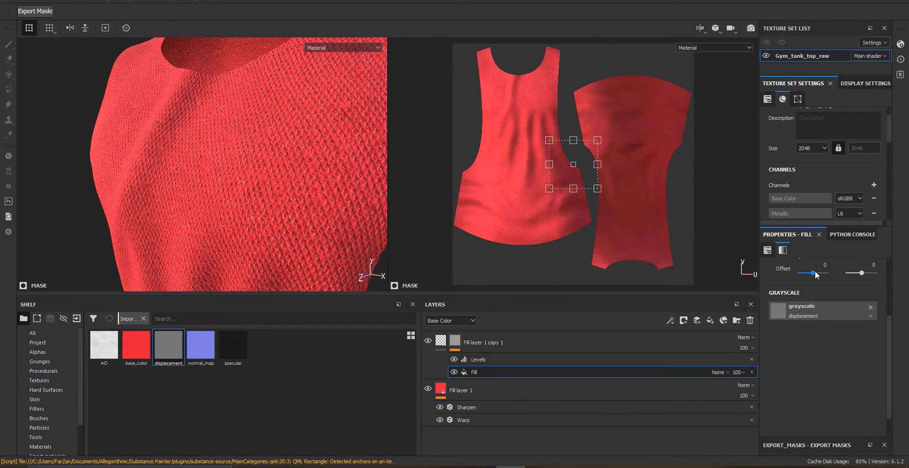
scroll(820, 294, up, 2)
scroll(822, 396, down, 1)
click(442, 340)
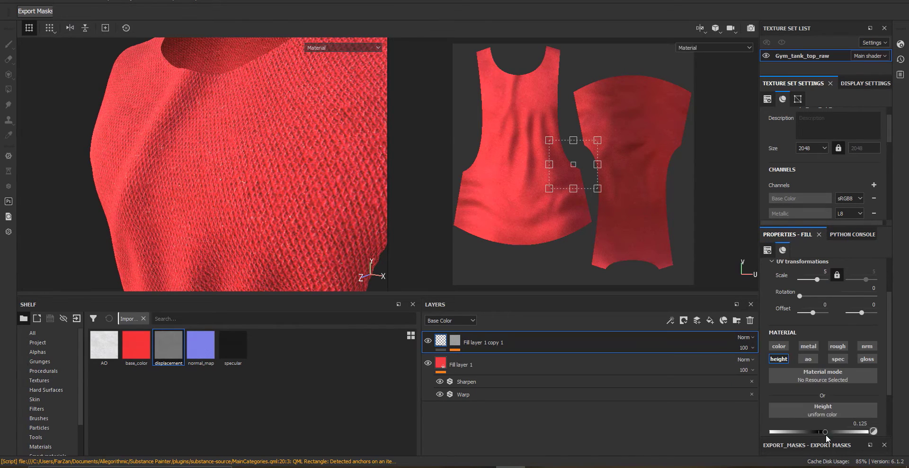
click(428, 363)
click(455, 340)
click(479, 359)
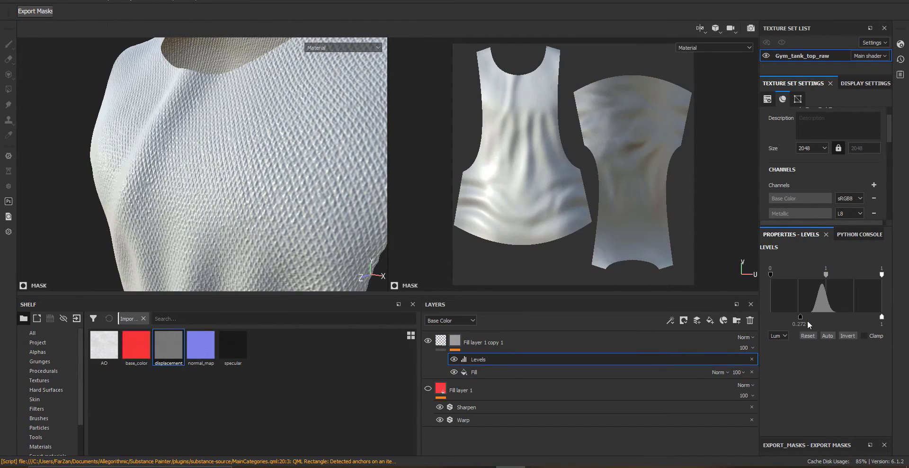
Tighten the mask Levels, moving the input points to about 0.264 and 0.383
drag(883, 319, 800, 320)
alt+drag(144, 157, 270, 179)
alt+middle_drag(270, 179, 249, 146)
scroll(256, 165, up, 4)
alt+drag(263, 194, 259, 216)
click(473, 373)
mouse_move(327, 223)
alt+mouse_down()
mouse_move(313, 283)
mouse_move(303, 237)
alt+mouse_up()
click(483, 361)
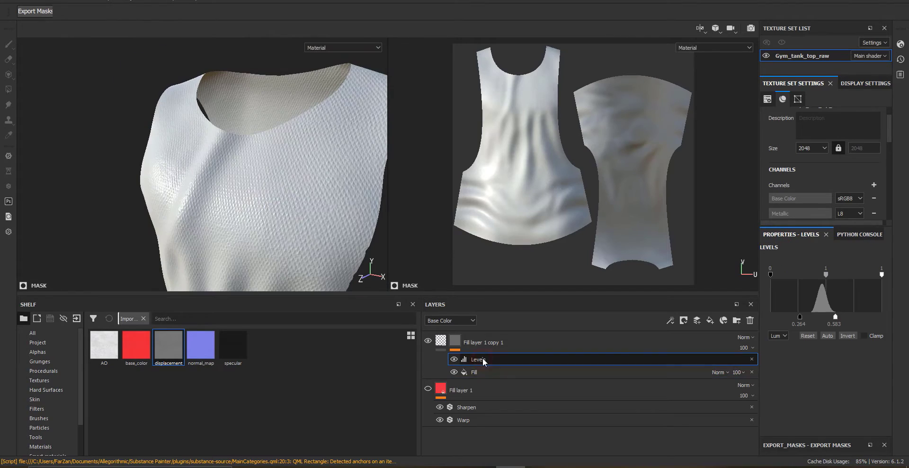
Add a Sharpen filter to the copy layer's mask and set its intensity to about 0.71
right_click(479, 359)
click(535, 431)
click(817, 269)
click(826, 324)
scroll(289, 196, up, 5)
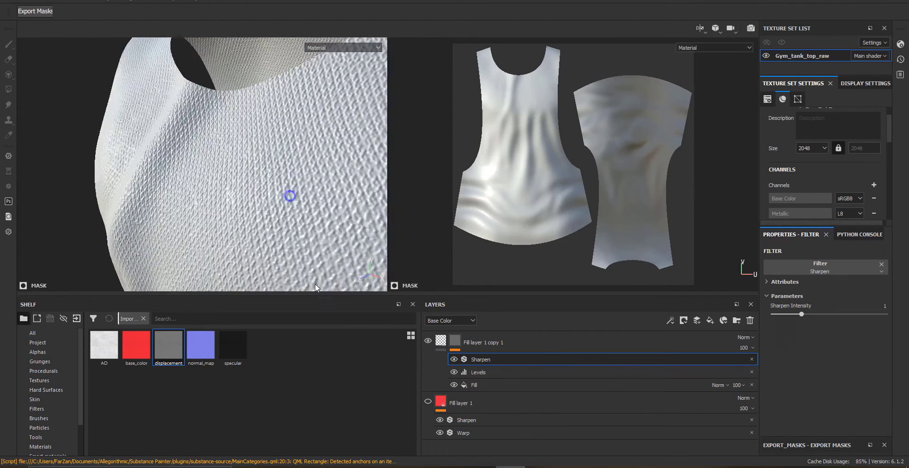
mouse_move(803, 313)
mouse_down()
mouse_move(779, 318)
mouse_move(793, 318)
mouse_up()
Show Fill layer 1 again and set Fill layer 1 copy 1's height value to about -0.367
scroll(115, 148, down, 5)
click(429, 401)
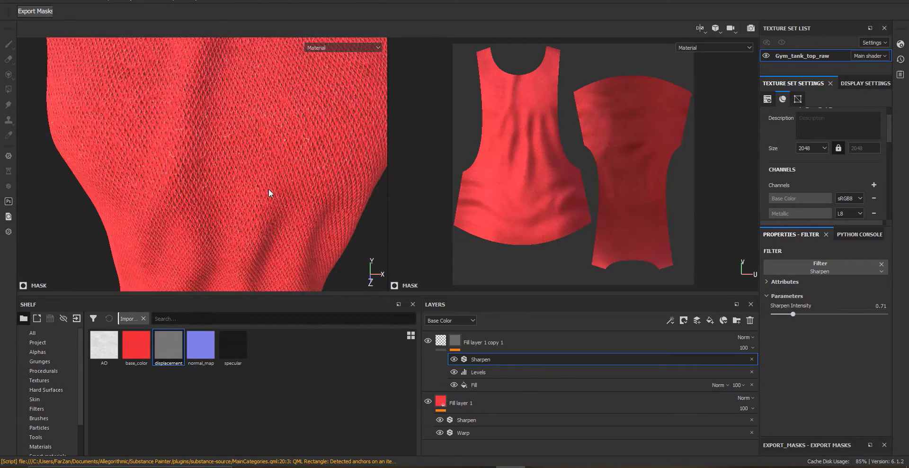
scroll(270, 193, up, 4)
click(431, 343)
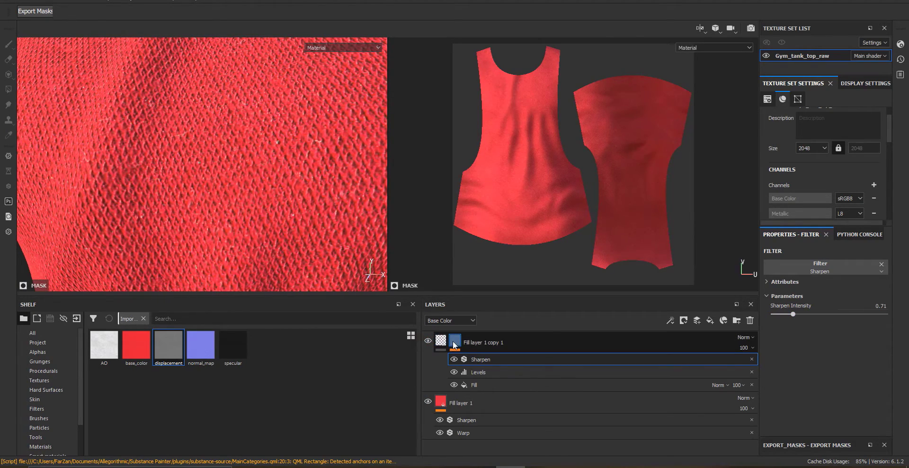
drag(867, 431, 714, 422)
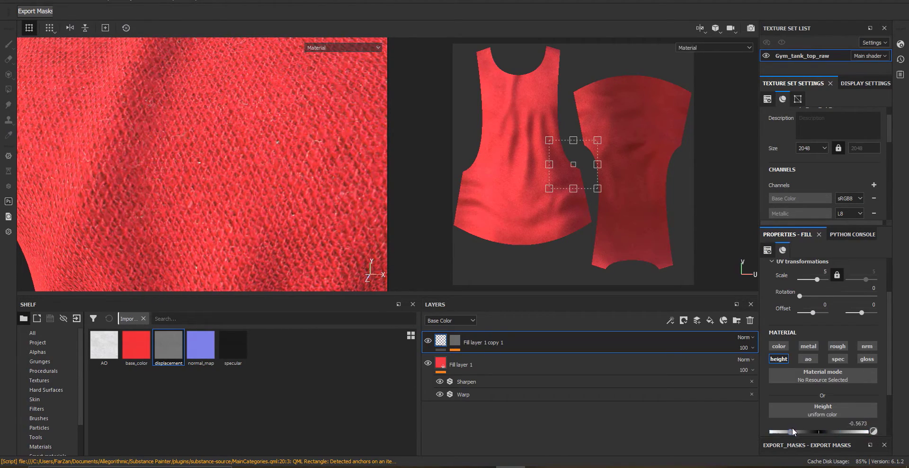
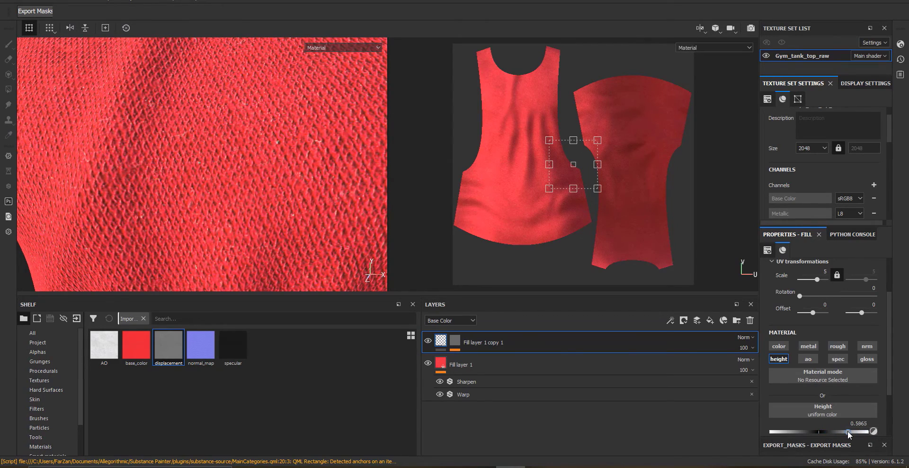
alt+right_drag(287, 166, 86, 169)
alt+drag(86, 168, 168, 253)
alt+right_drag(169, 254, 303, 284)
right_click(468, 394)
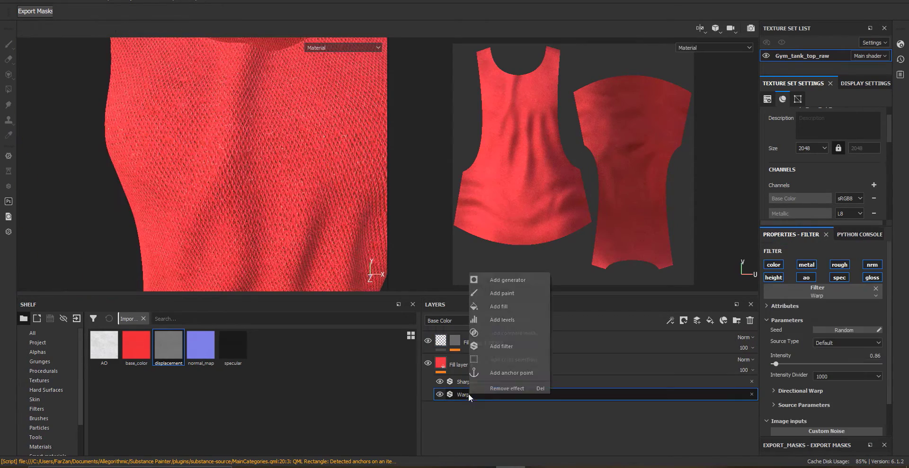
click(459, 394)
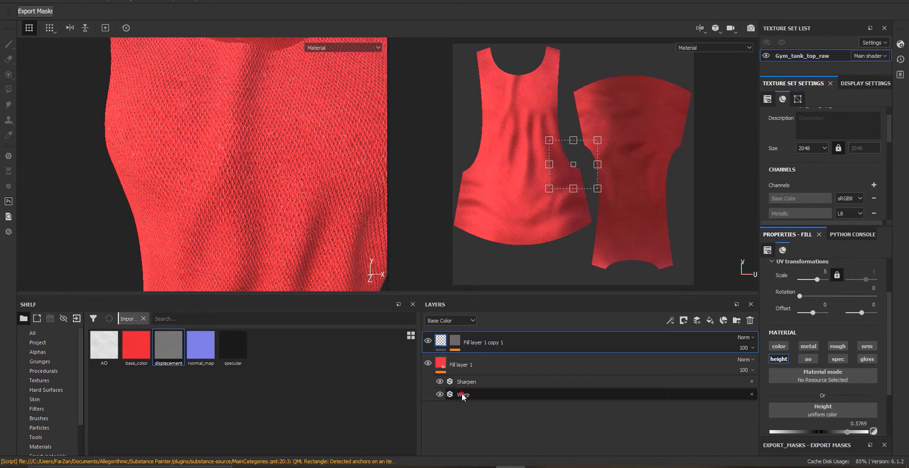
click(461, 394)
Add a Warp filter to the mask of Fill layer 1 copy 1
click(455, 349)
right_click(479, 360)
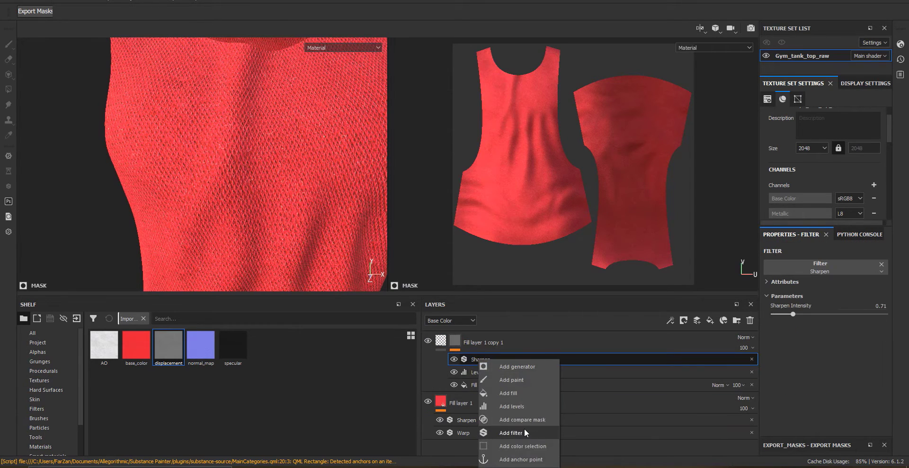
click(511, 433)
click(833, 268)
text(war)
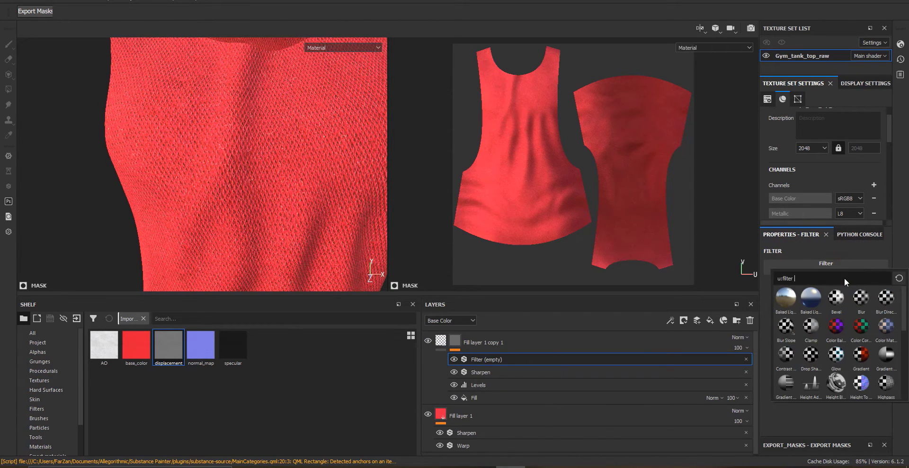
click(786, 326)
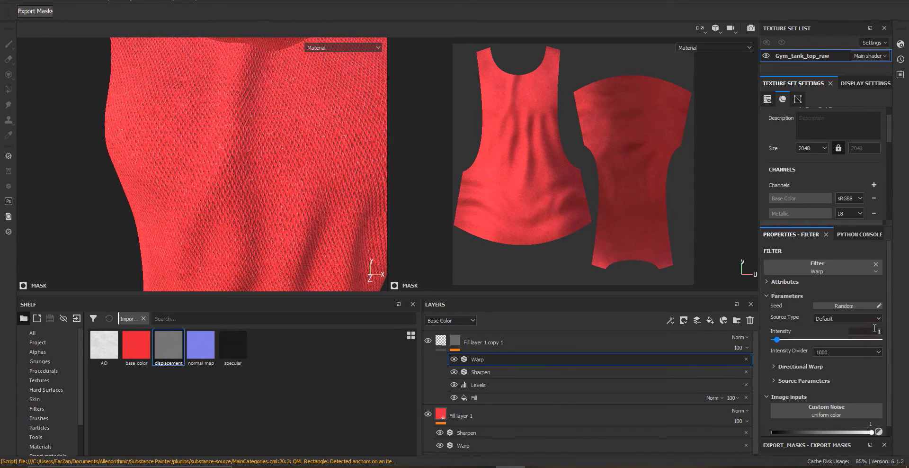
Toggle Fill layer 1 off and back on and orbit around the model to inspect the knit detail
click(428, 413)
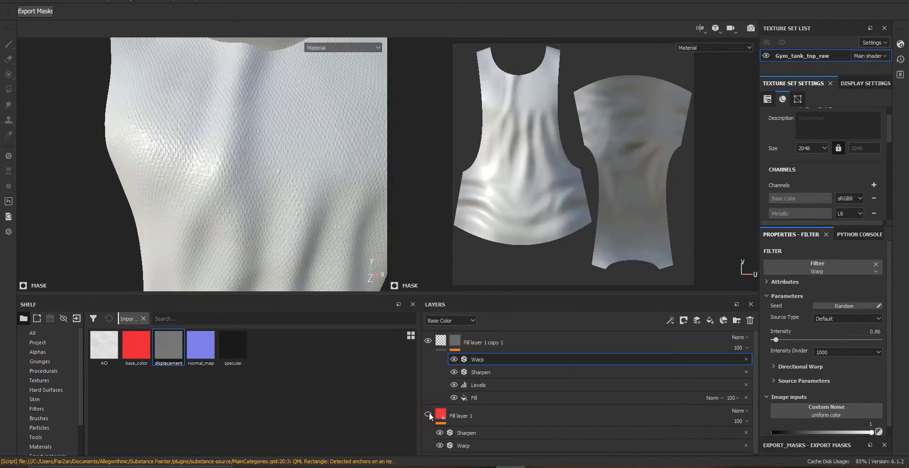
click(428, 414)
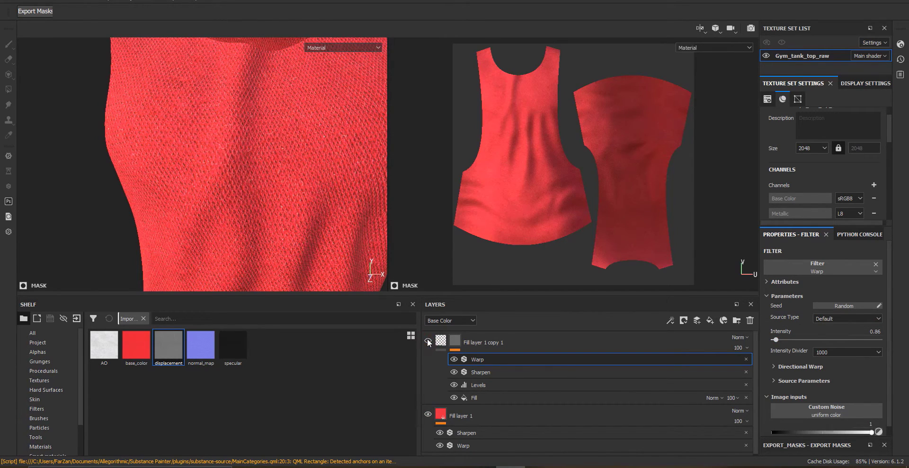
alt+drag(289, 263, 260, 251)
scroll(260, 250, up, 5)
alt+right_drag(106, 268, 170, 90)
alt+drag(171, 90, 290, 184)
alt+right_drag(290, 183, 283, 202)
alt+drag(283, 202, 199, 152)
alt+right_drag(199, 153, 187, 206)
alt+middle_drag(213, 199, 322, 215)
alt+drag(322, 216, 301, 213)
Add a new fill layer on top of the stack and set its active channels to color and height
click(443, 344)
click(448, 368)
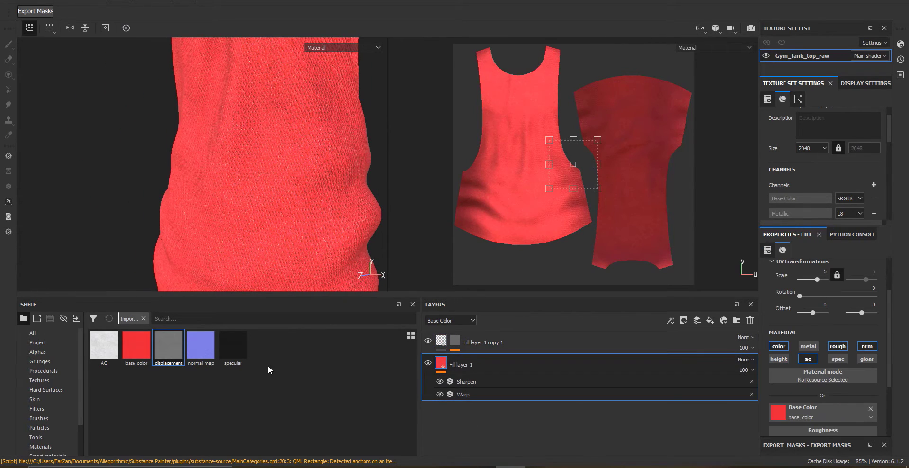
alt+drag(300, 146, 237, 265)
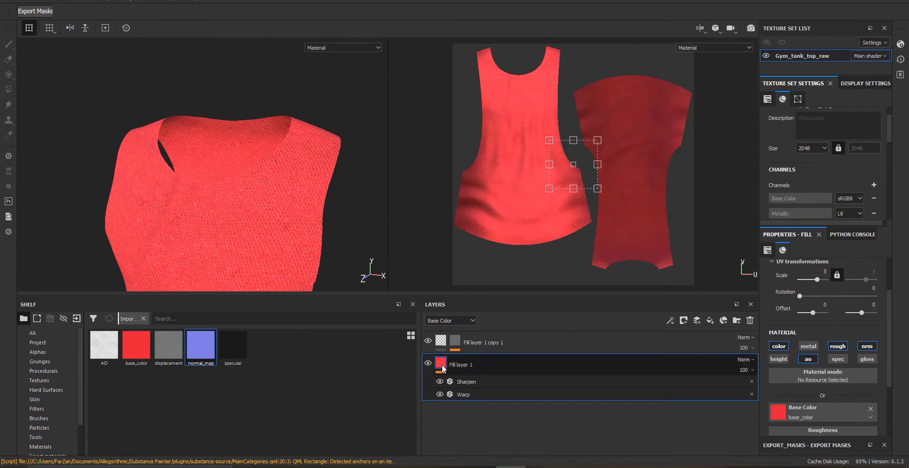
click(738, 345)
click(710, 320)
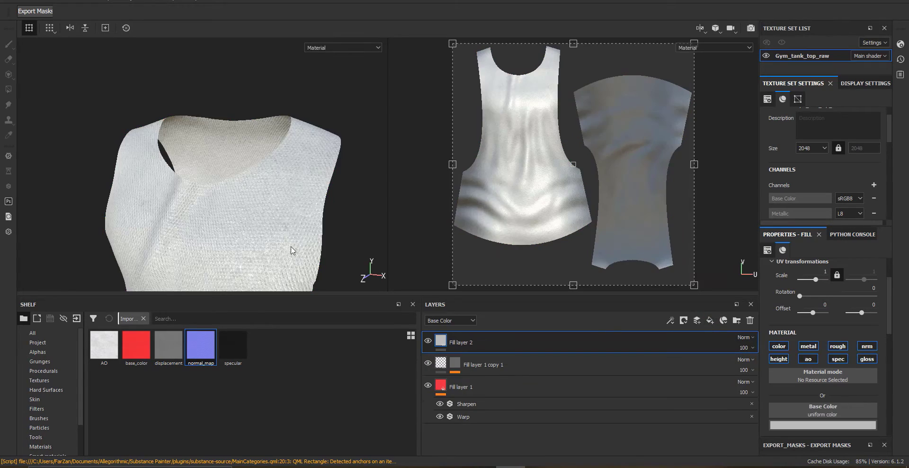
alt+drag(259, 221, 258, 199)
click(788, 360)
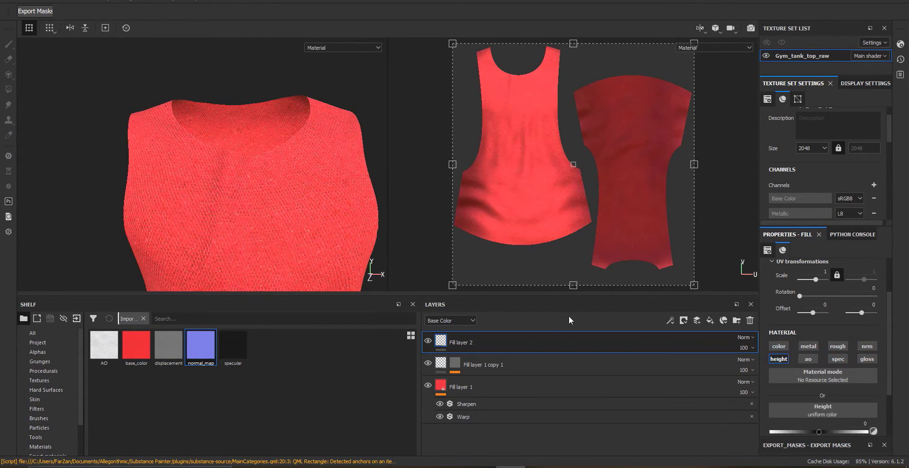
click(777, 346)
right_click(445, 344)
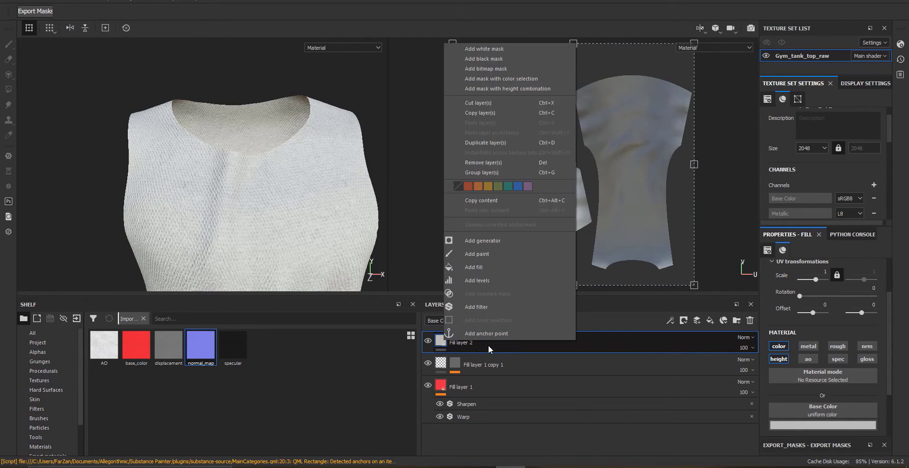
click(482, 240)
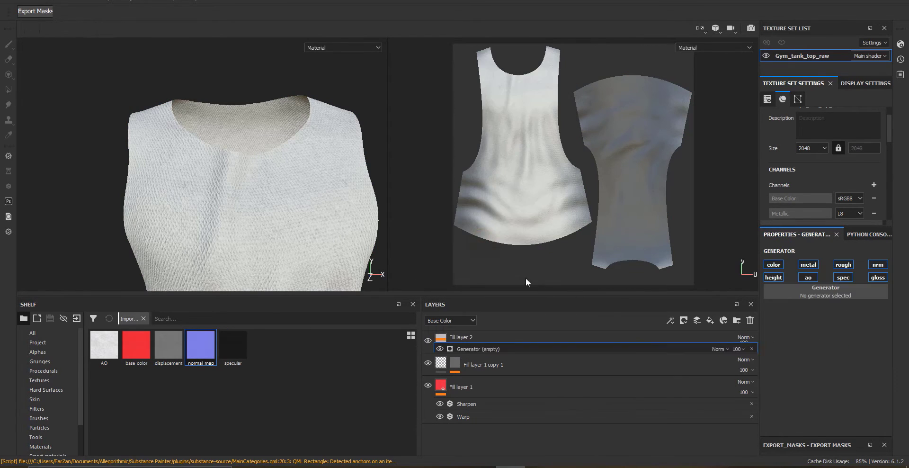
click(802, 288)
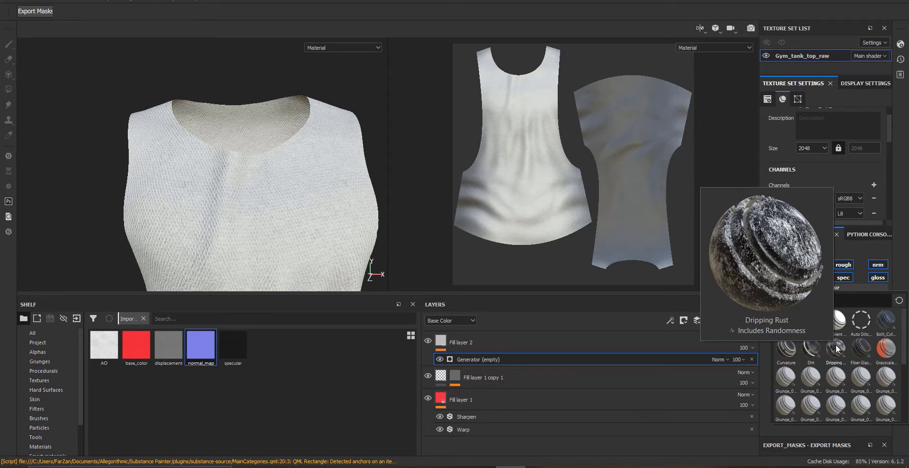
click(740, 362)
click(752, 359)
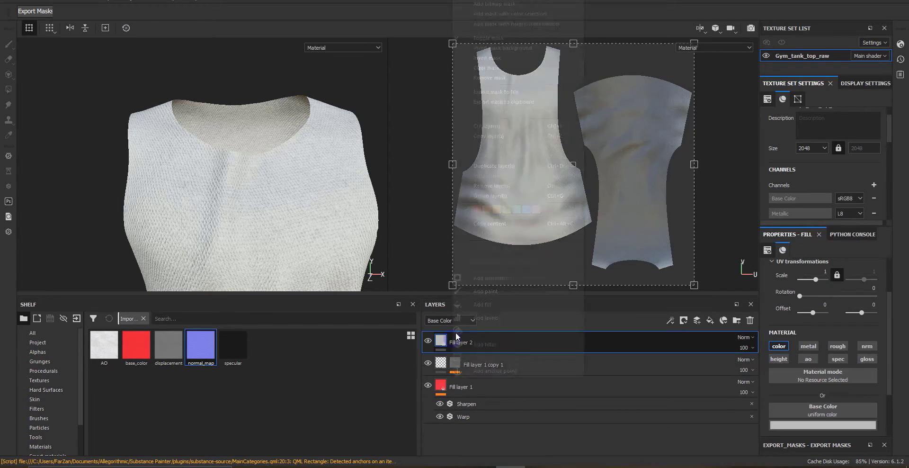
Add a black mask to Fill layer 2 and add a fill effect inside it
click(445, 349)
right_click(445, 349)
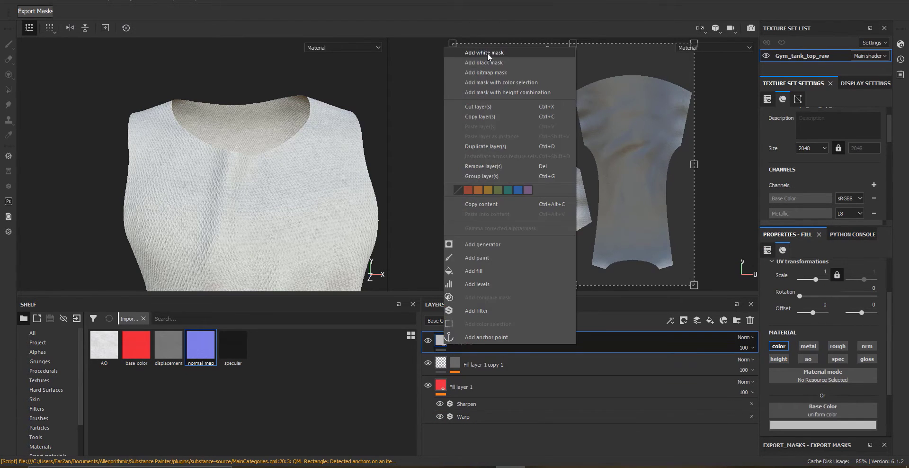
click(487, 62)
right_click(454, 340)
click(474, 263)
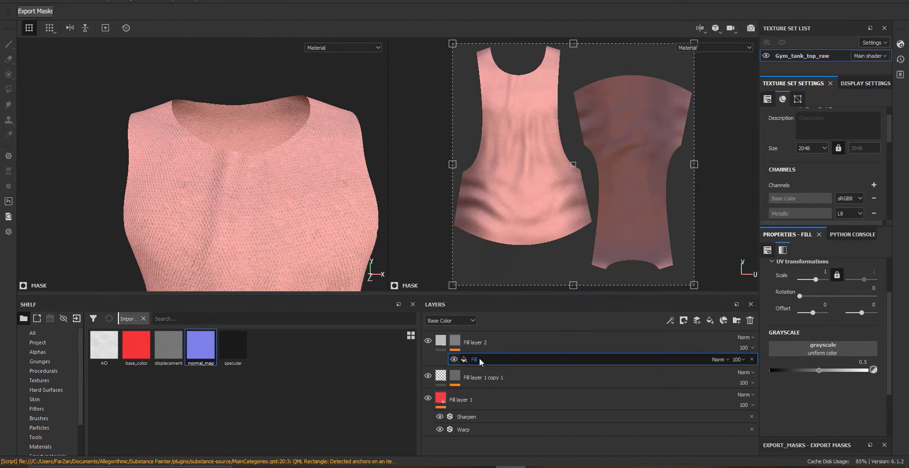
Set the mask fill's grayscale to the Clouds 2 procedural and scale it to 6.5
click(815, 350)
scroll(843, 265, down, 3)
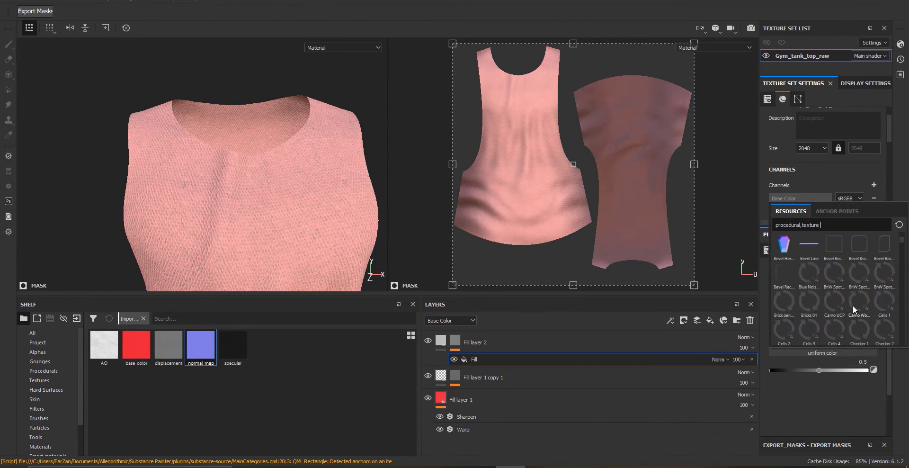
mouse_move(855, 277)
scroll(878, 332, down, 3)
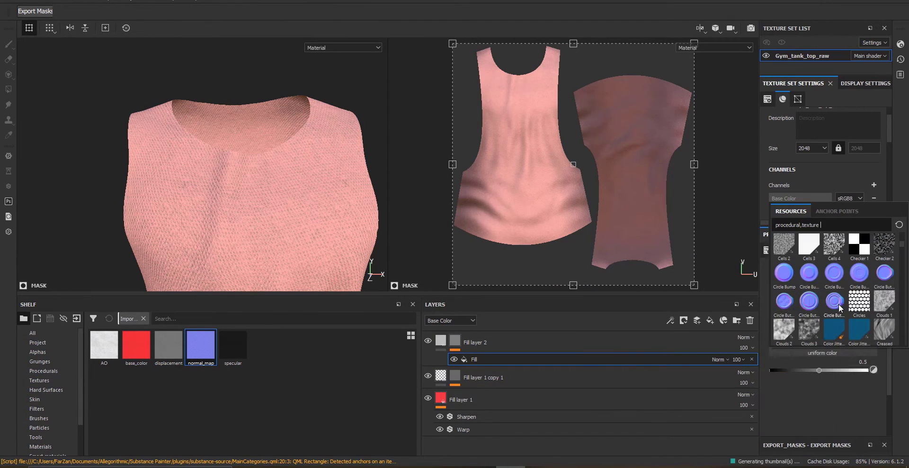
click(792, 338)
alt+drag(260, 225, 275, 209)
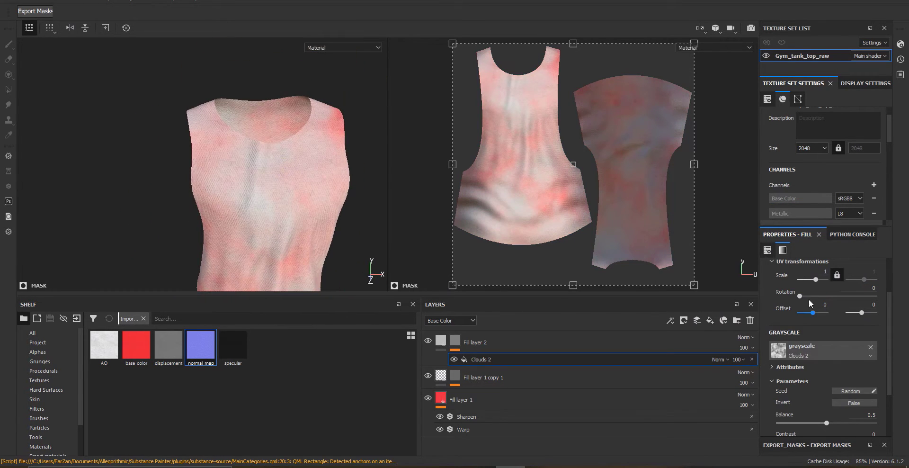
drag(815, 279, 818, 280)
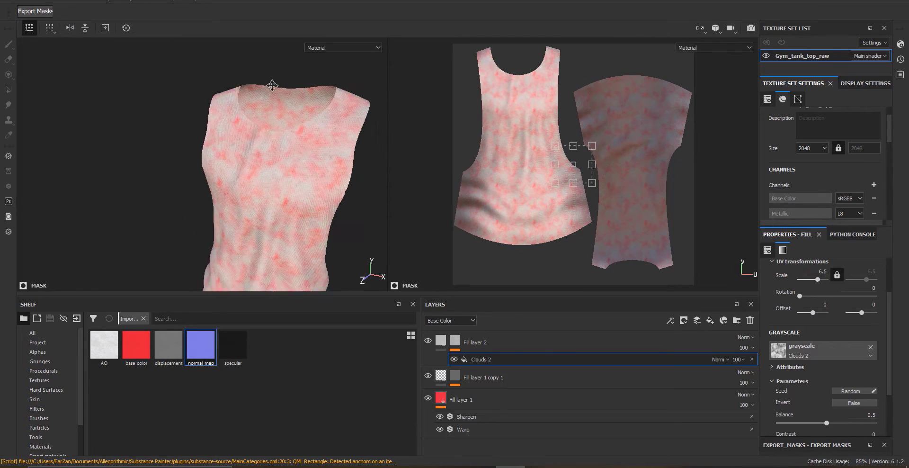
Switch Fill layer 2 to the roughness channel only and set its roughness to about 0.72
alt+drag(272, 86, 248, 171)
alt+right_drag(247, 170, 278, 223)
click(622, 345)
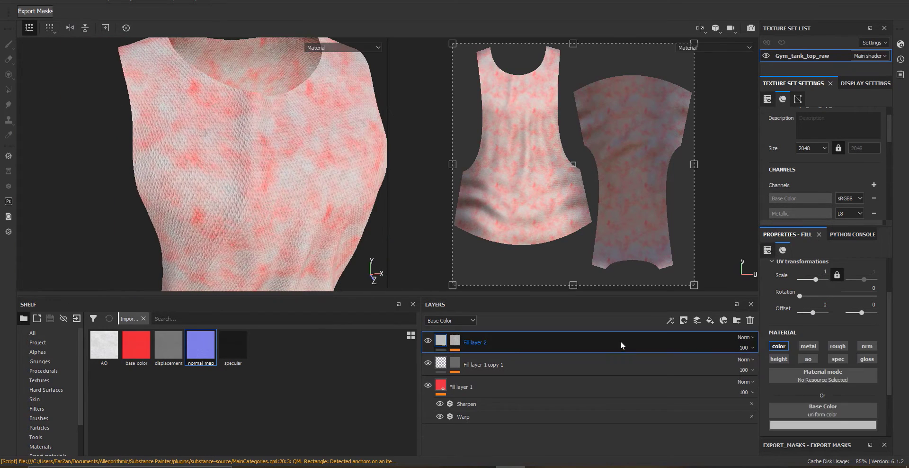
click(838, 345)
scroll(813, 398, down, 2)
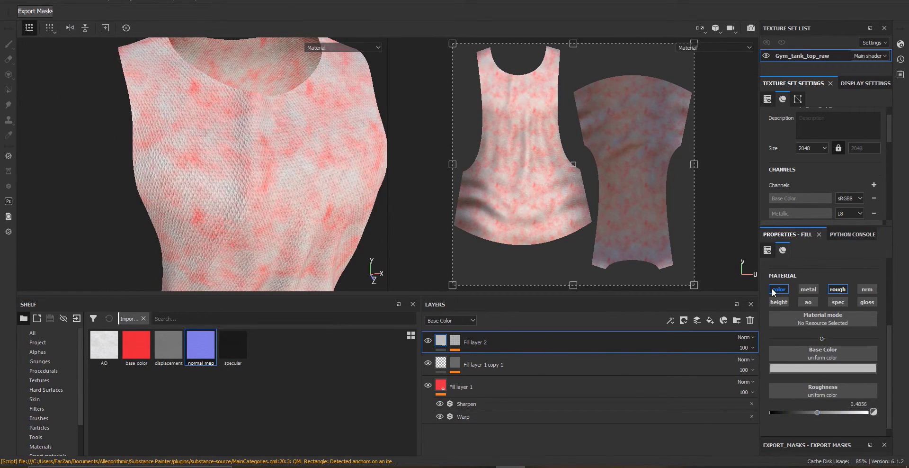
click(773, 289)
alt+drag(236, 128, 450, 229)
drag(817, 375, 840, 388)
alt+drag(289, 194, 137, 204)
View the Roughness channel in the viewport while fine-tuning the roughness slightly, then return to Material view
click(363, 49)
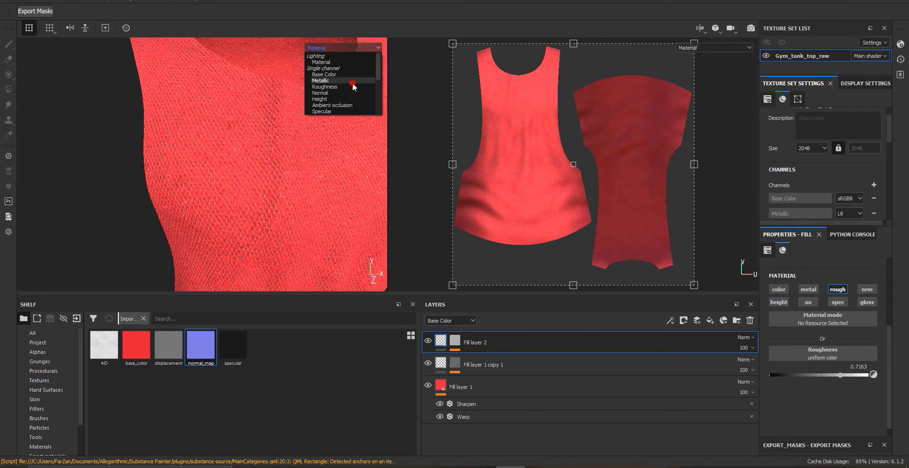
click(352, 84)
alt+right_drag(327, 161, 307, 205)
alt+drag(307, 205, 245, 180)
mouse_move(841, 375)
mouse_down()
mouse_move(858, 376)
mouse_move(839, 375)
mouse_up()
alt+drag(211, 208, 253, 127)
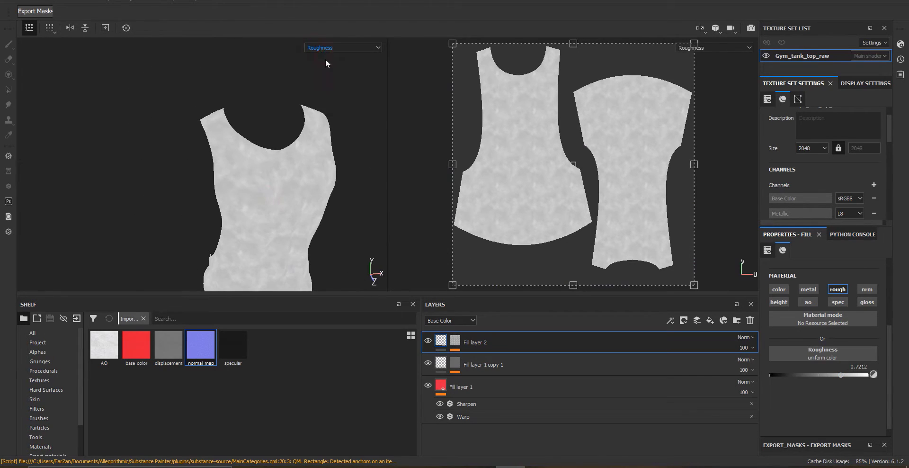
click(325, 47)
click(325, 62)
alt+drag(265, 189, 285, 189)
alt+right_drag(284, 190, 275, 162)
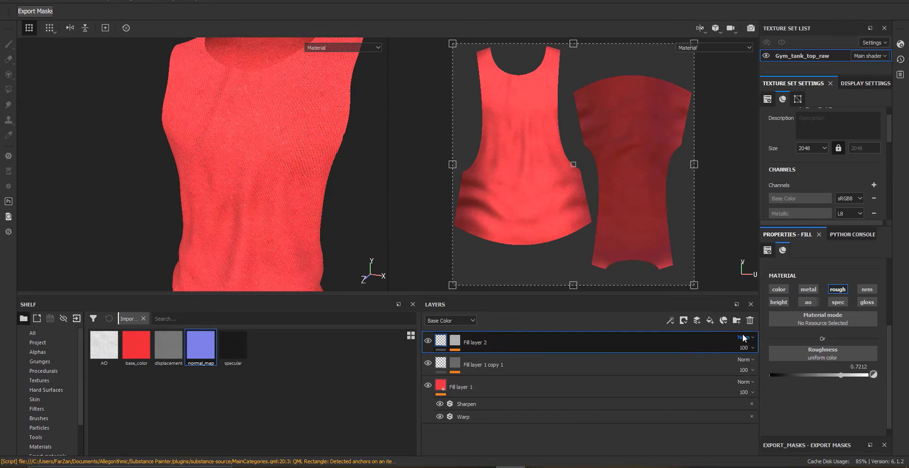
Add another fill layer and leave only its color channel enabled
click(710, 320)
click(808, 291)
click(808, 302)
click(780, 302)
click(837, 303)
click(838, 290)
click(867, 290)
click(868, 302)
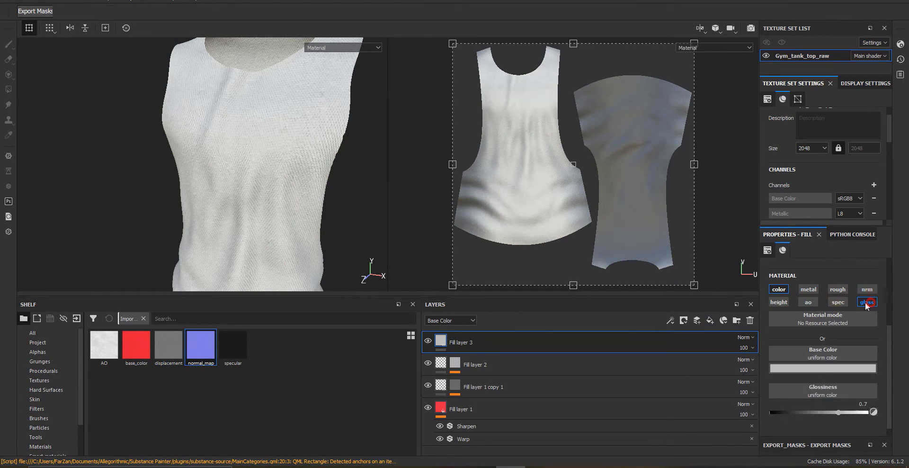
Add a black mask to Fill layer 3 and add a fill effect inside it
right_click(445, 338)
click(483, 58)
right_click(456, 341)
click(501, 267)
Browse the procedural textures and assign Dirt 4 as the grayscale source of Fill layer 3's mask fill effect
click(812, 295)
scroll(833, 379, down, 10)
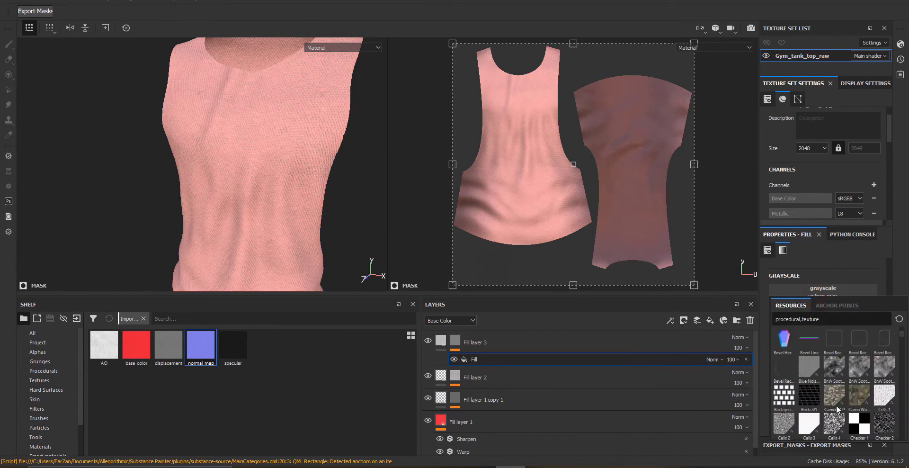
mouse_move(865, 393)
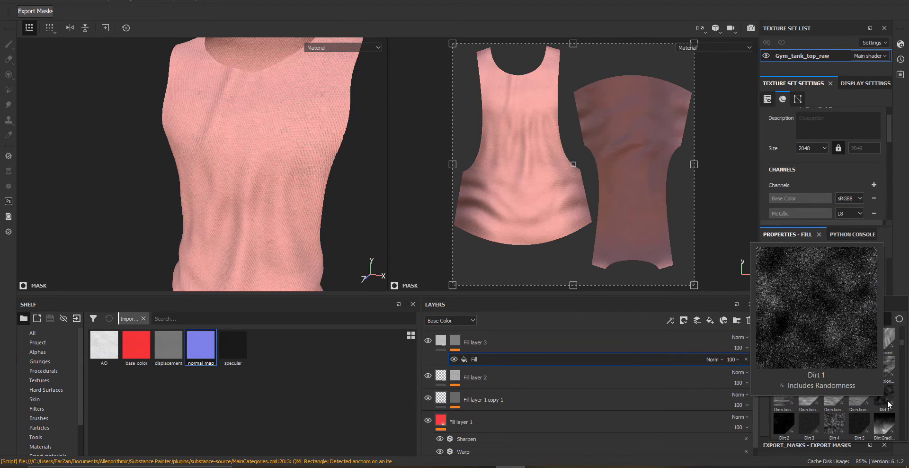
scroll(847, 412, down, 3)
scroll(837, 383, down, 5)
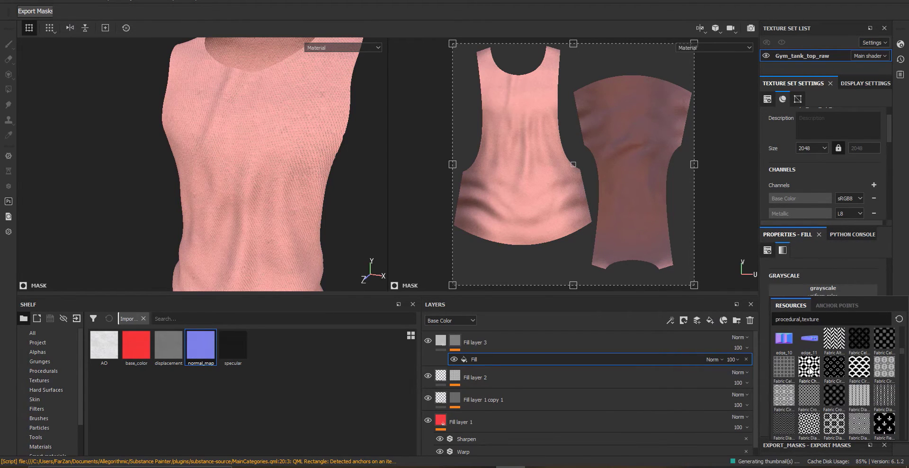
mouse_move(888, 373)
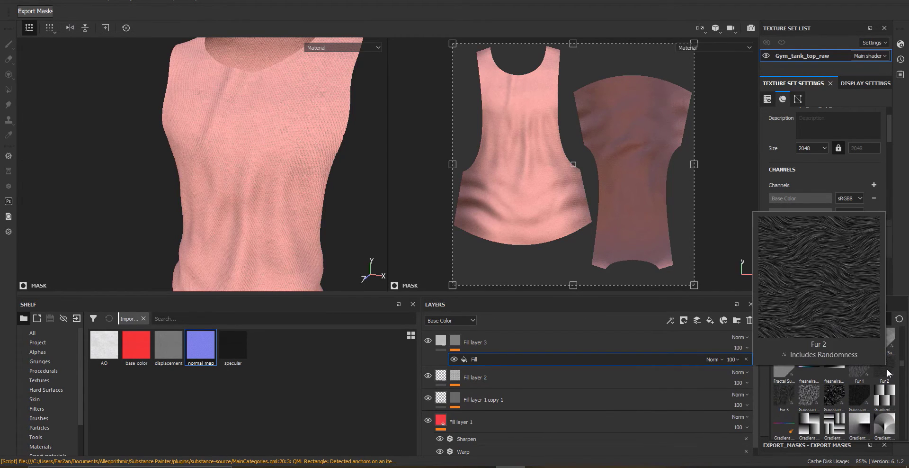
mouse_move(819, 391)
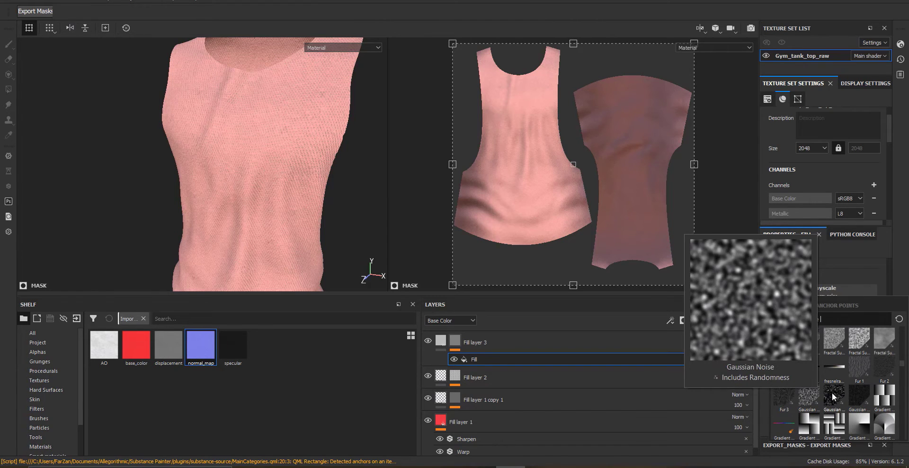
scroll(854, 403, up, 5)
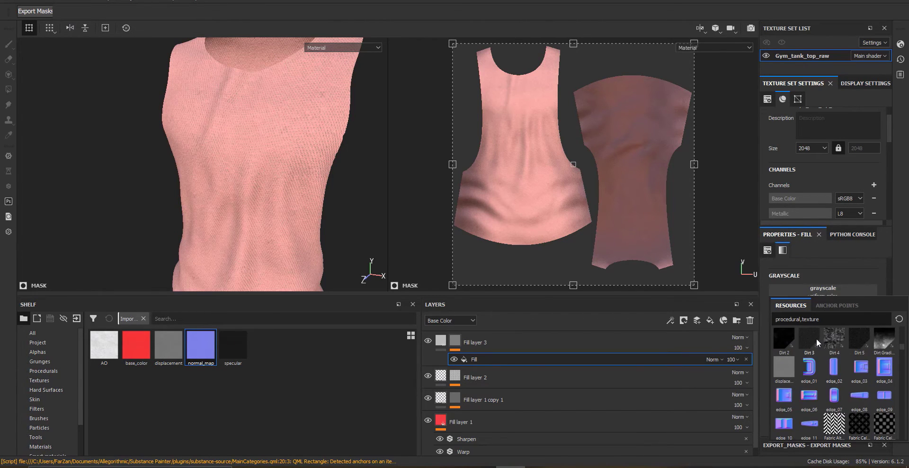
scroll(833, 365, up, 3)
mouse_move(835, 377)
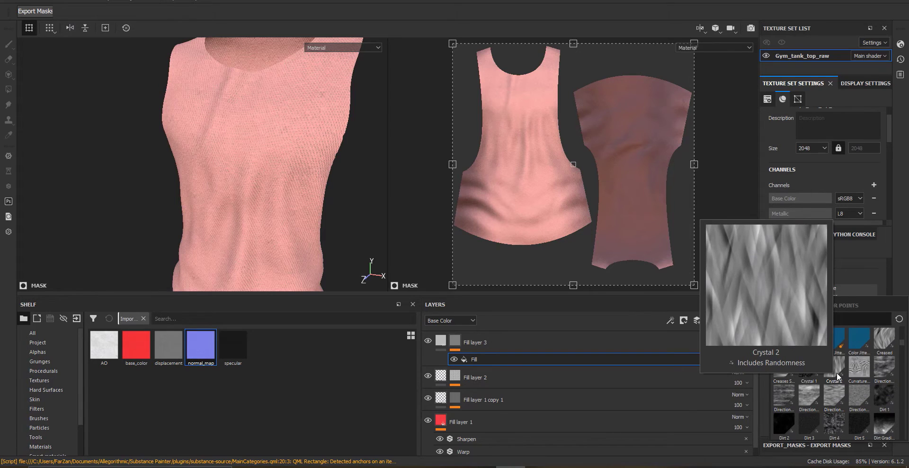
mouse_move(811, 423)
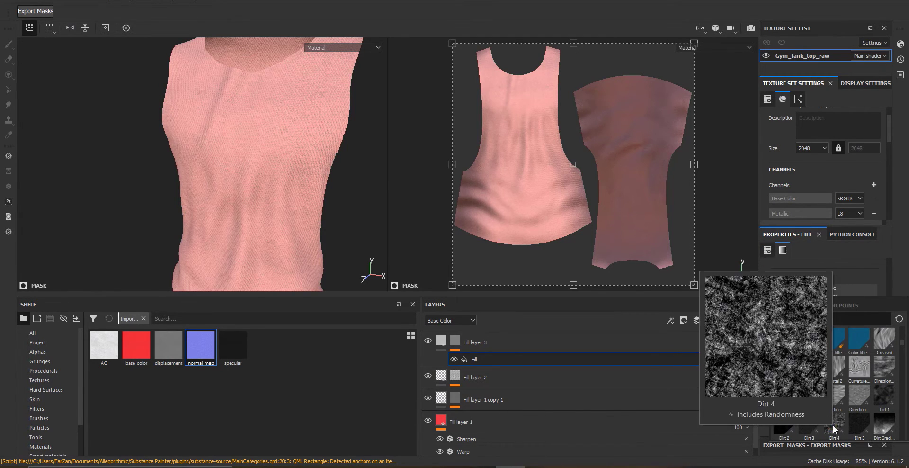
click(833, 425)
Set the Dirt 4 mask's balance to 0.24
alt+drag(298, 220, 219, 216)
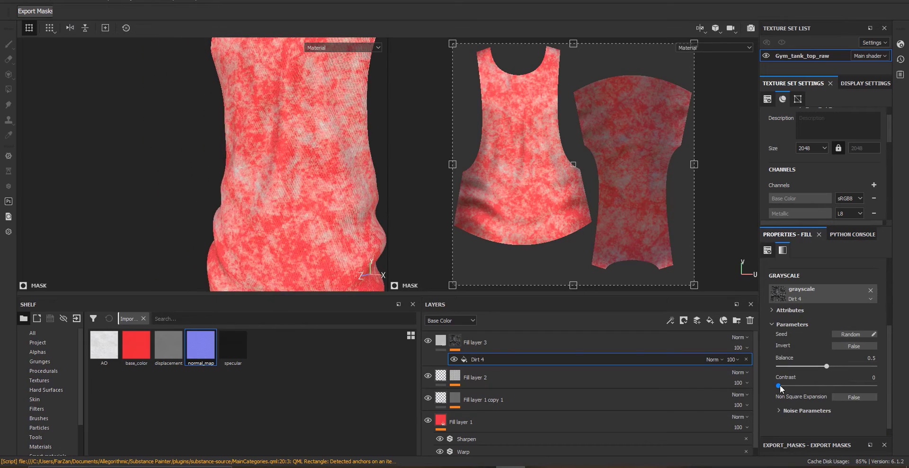
mouse_move(781, 387)
mouse_down()
mouse_move(838, 385)
mouse_move(779, 385)
mouse_up()
drag(827, 365, 802, 366)
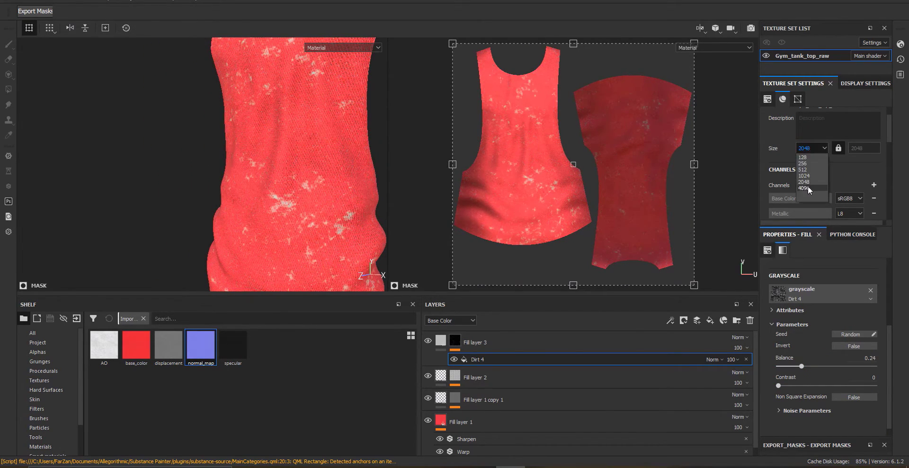
Raise the texture set size to 4096
key(Down)
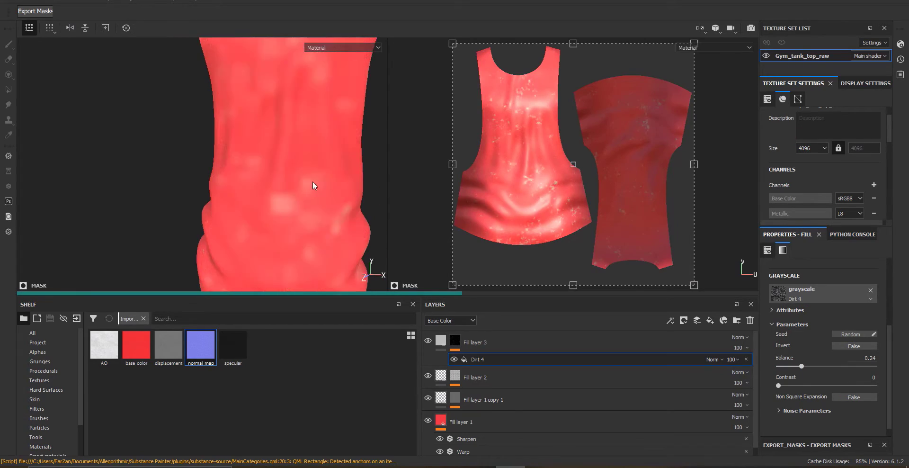
alt+right_drag(334, 250, 251, 275)
alt+middle_drag(250, 189, 227, 95)
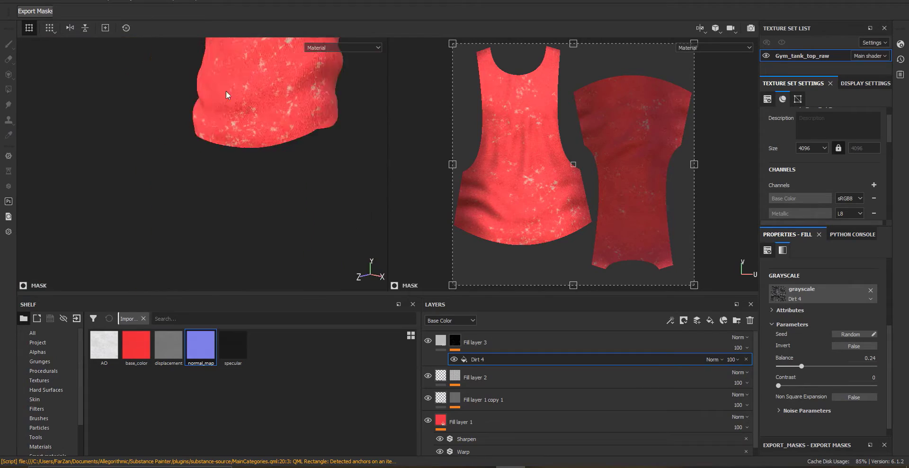
alt+right_drag(308, 223, 296, 335)
alt+right_drag(307, 175, 208, 209)
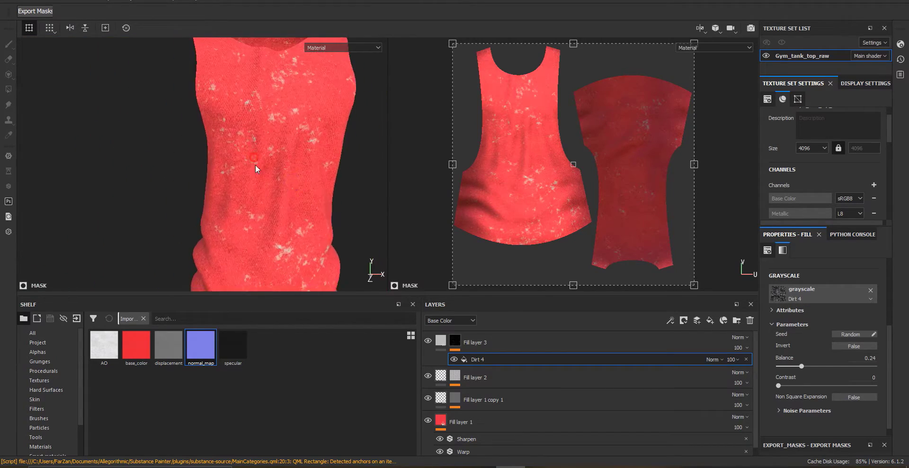
Set the Dirt 4 balance to 0.43 and give Fill layer 3 a red base color
alt+drag(256, 169, 297, 144)
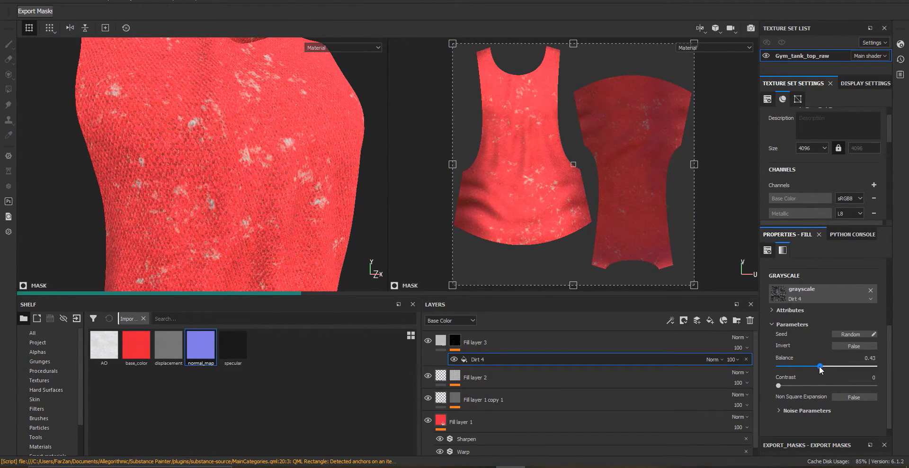
click(441, 340)
click(823, 368)
drag(790, 379, 441, 409)
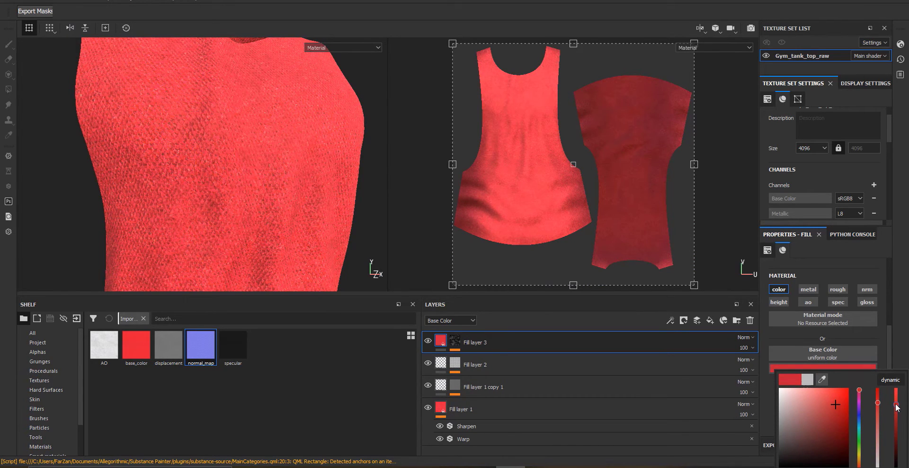
mouse_move(877, 404)
mouse_down()
mouse_move(877, 429)
mouse_move(879, 414)
mouse_up()
Inspect the red knit surface closely in the viewport
scroll(323, 185, down, 5)
alt+drag(283, 149, 329, 203)
alt+middle_drag(305, 237, 285, 237)
alt+right_drag(274, 239, 290, 318)
alt+right_drag(181, 152, 237, 240)
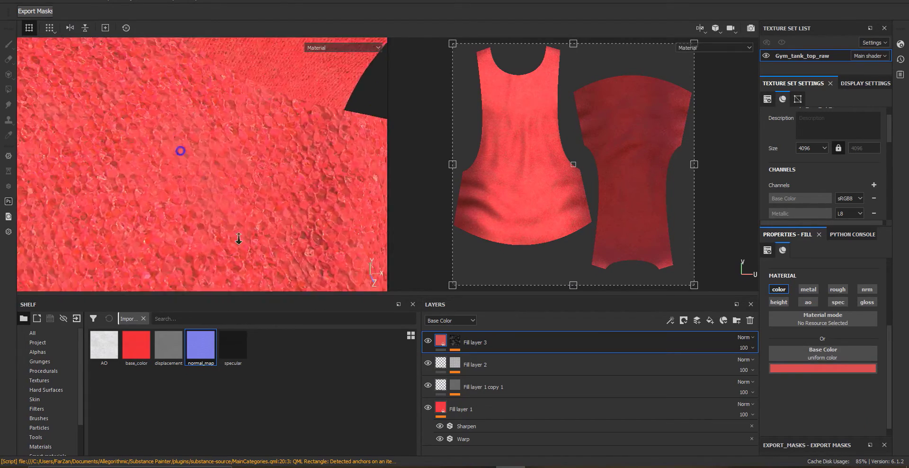
alt+right_drag(229, 210, 264, 269)
alt+right_drag(272, 194, 111, 87)
alt+drag(111, 87, 198, 142)
Set the intensity of Fill layer 1's Warp filter to 0.2
click(473, 407)
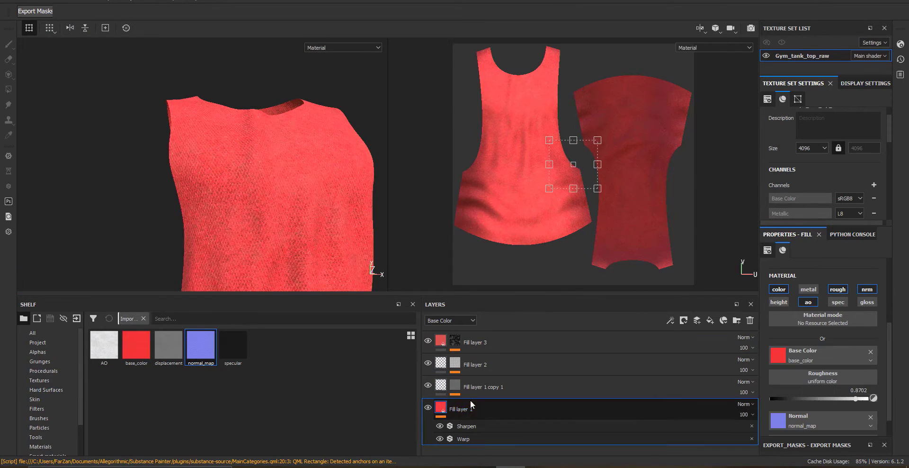
alt+middle_drag(248, 168, 255, 110)
scroll(255, 113, up, 3)
click(440, 427)
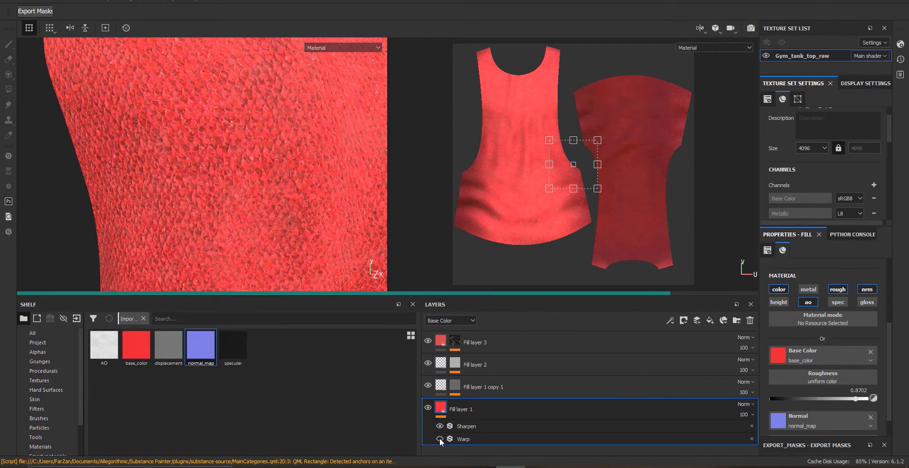
click(464, 439)
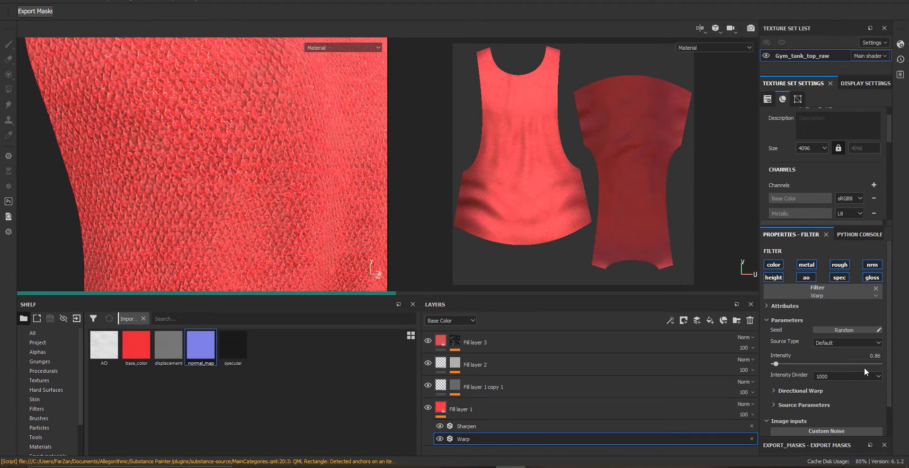
text(.2)
key(Return)
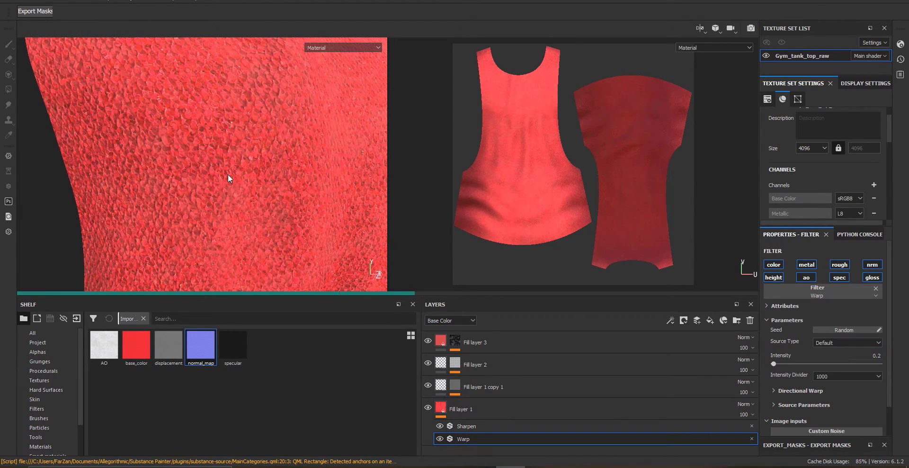
Set the intensity of the Warp filter in Fill layer 1 copy 1 to 0.2
alt+drag(138, 165, 195, 174)
click(459, 385)
click(482, 405)
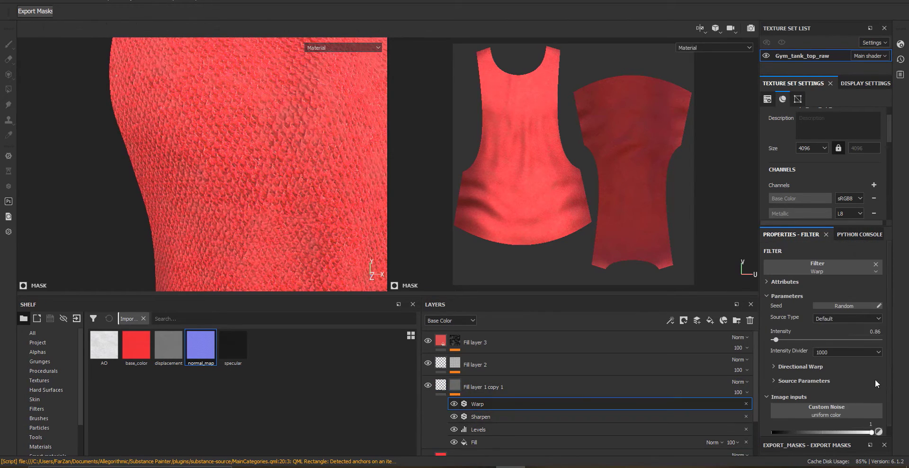
text(.2)
key(Return)
Inspect the knit relief closely in the viewport and select Fill layer 1 copy 1
alt+right_drag(321, 211, 236, 207)
alt+drag(237, 206, 284, 205)
alt+right_drag(284, 205, 332, 201)
alt+drag(136, 167, 256, 193)
alt+right_drag(257, 192, 233, 204)
alt+drag(233, 203, 322, 191)
click(484, 388)
click(441, 386)
alt+drag(294, 273, 342, 271)
alt+drag(332, 201, 216, 203)
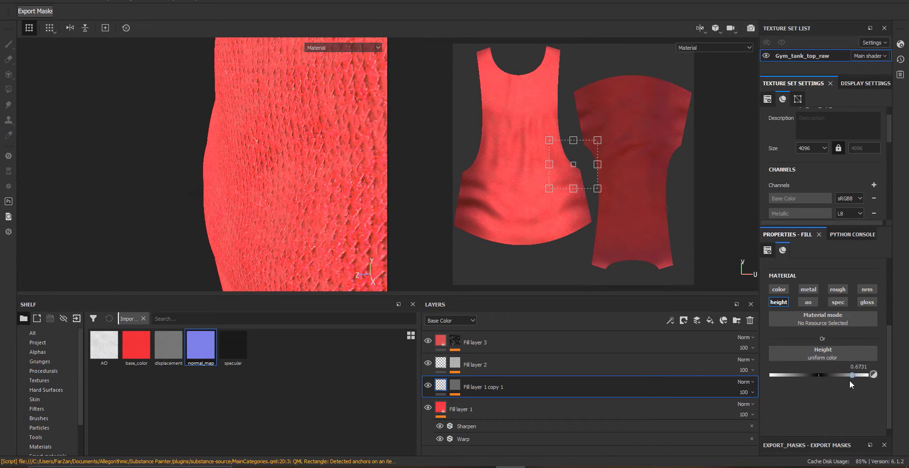
Show the layer stack's Normal channel and set Fill layer 1's normal opacity to 60
click(459, 409)
click(451, 320)
click(450, 365)
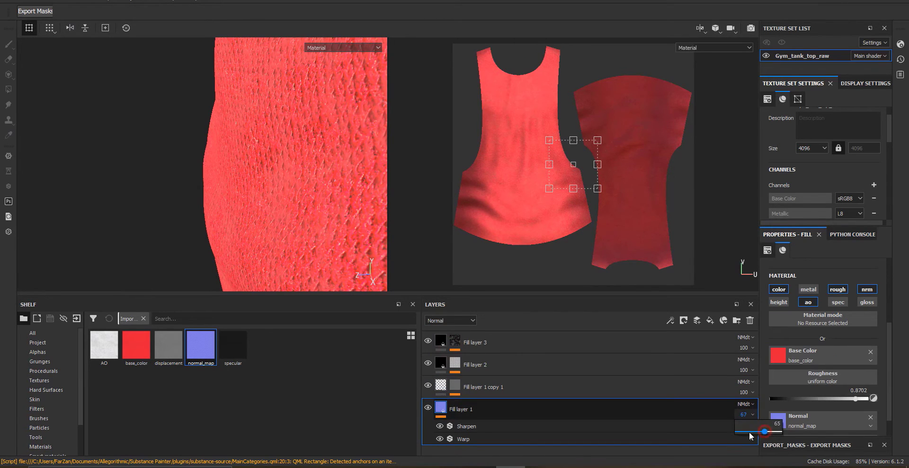
drag(722, 432, 802, 432)
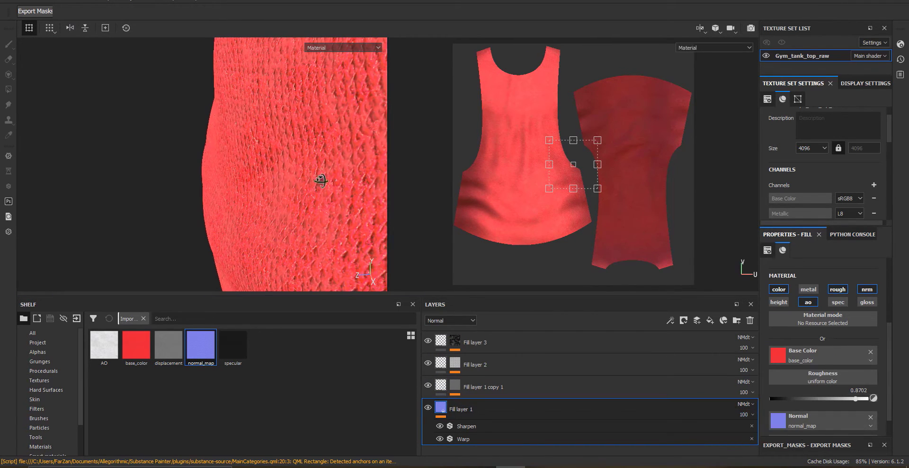
alt+drag(208, 139, 271, 198)
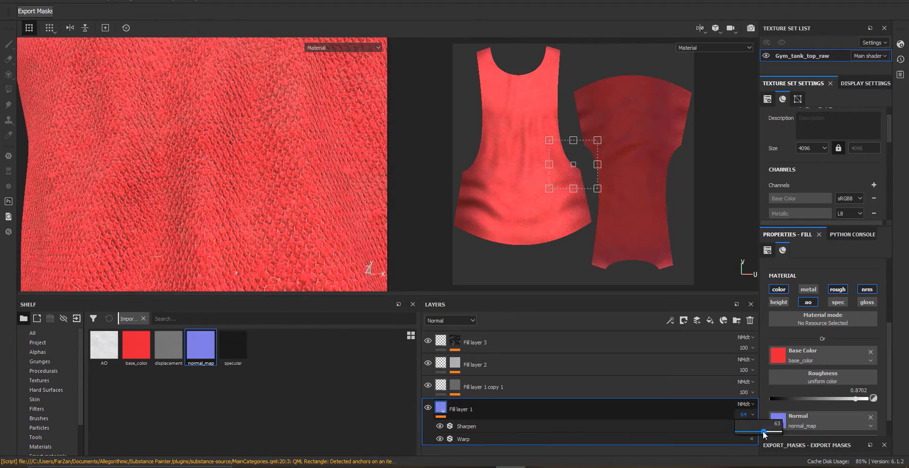
drag(764, 432, 762, 431)
Add a new fill layer on top of the layer stack
alt+right_drag(312, 211, 223, 165)
alt+drag(223, 166, 222, 142)
alt+middle_drag(223, 142, 254, 223)
alt+right_drag(257, 222, 124, 98)
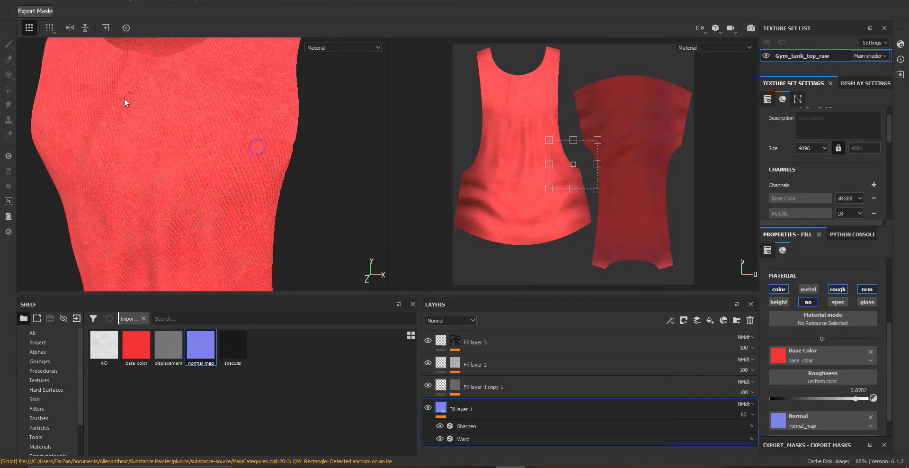
alt+middle_drag(124, 99, 328, 191)
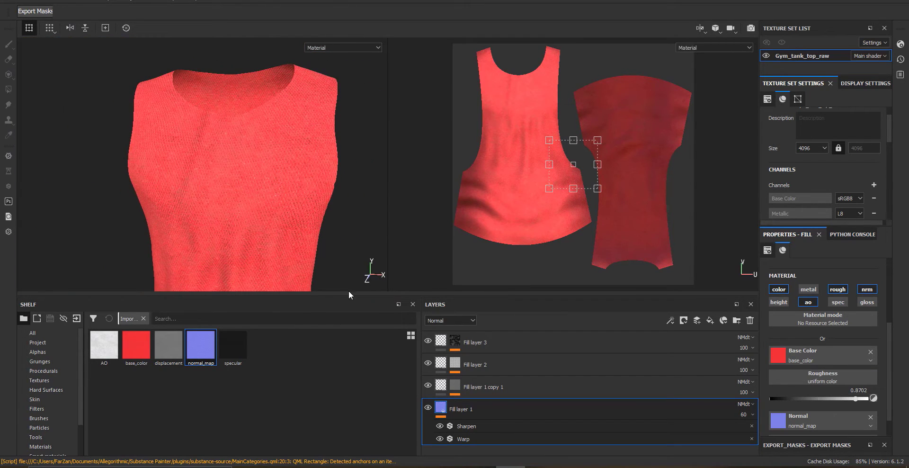
alt+middle_drag(273, 170, 280, 186)
alt+drag(280, 186, 274, 186)
click(710, 321)
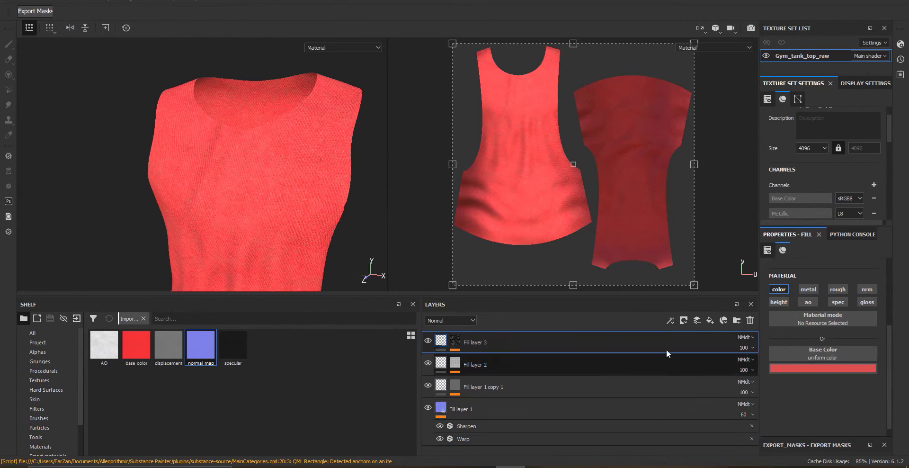
mouse_move(443, 345)
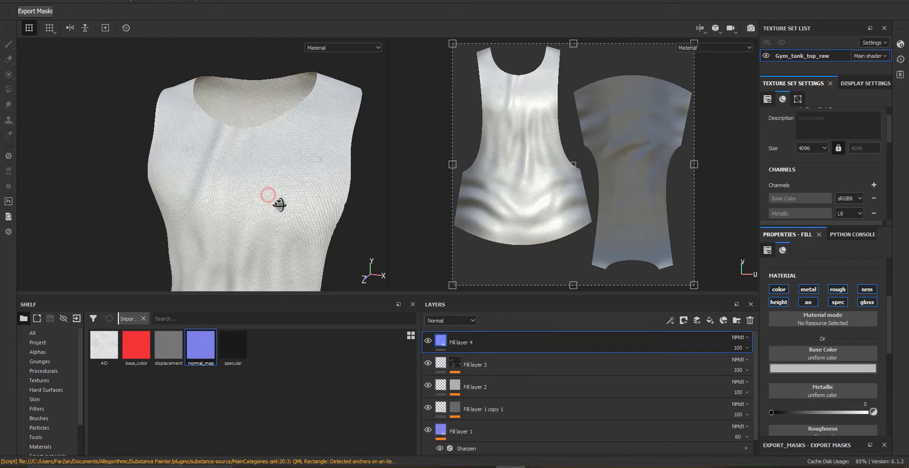
alt+drag(258, 213, 239, 212)
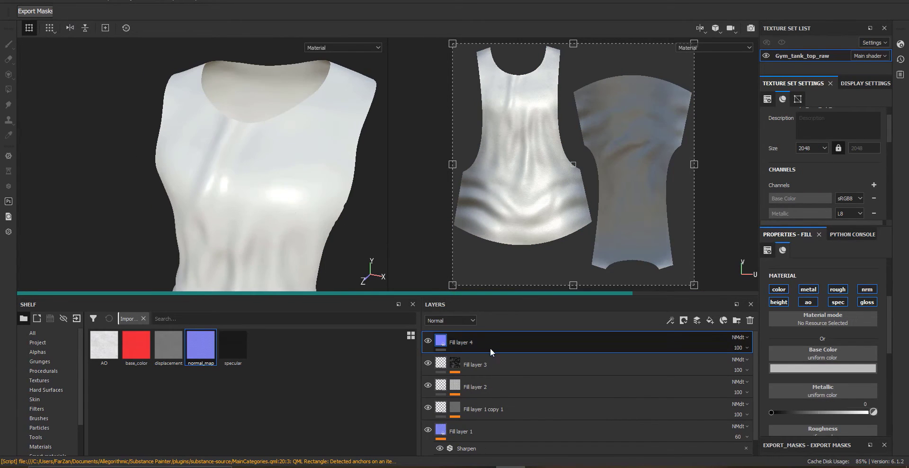
Show the Base Color channel in the stack and leave only the color channel enabled on Fill layer 4
click(449, 320)
click(445, 329)
click(806, 290)
click(784, 302)
click(806, 302)
click(837, 291)
click(839, 302)
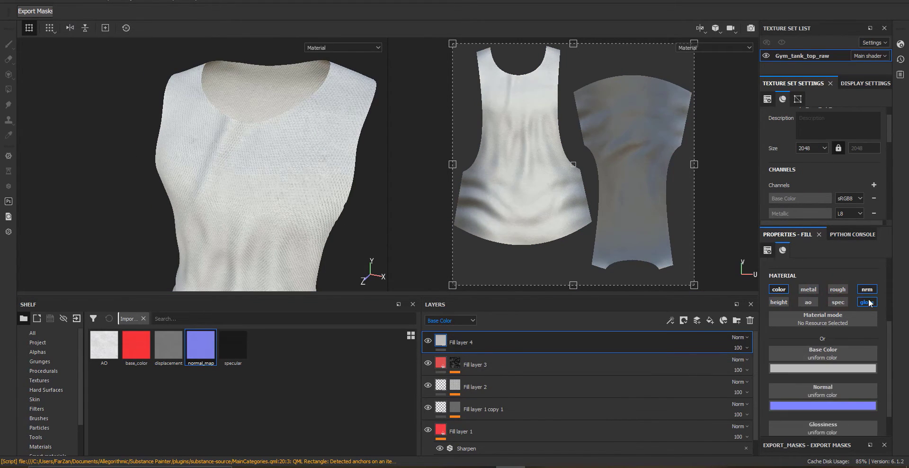
click(868, 303)
click(866, 291)
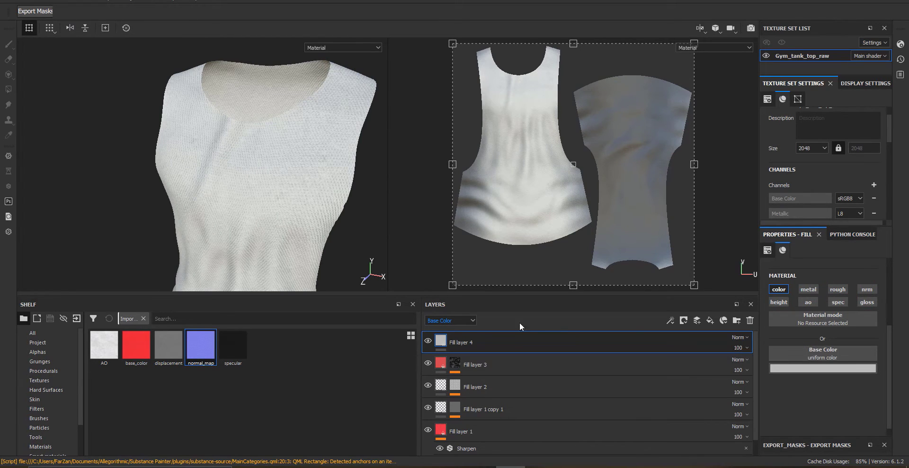
Add a mask with a fill effect to Fill layer 4
right_click(461, 341)
click(528, 1)
right_click(453, 340)
click(480, 305)
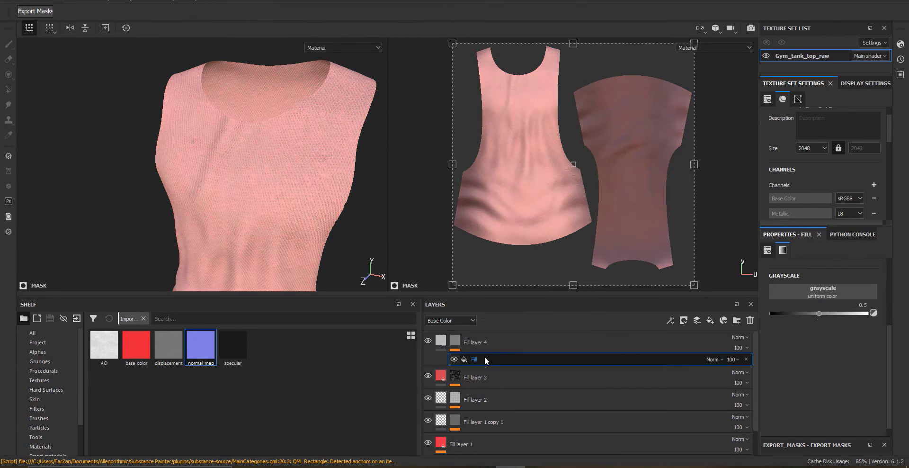
click(831, 289)
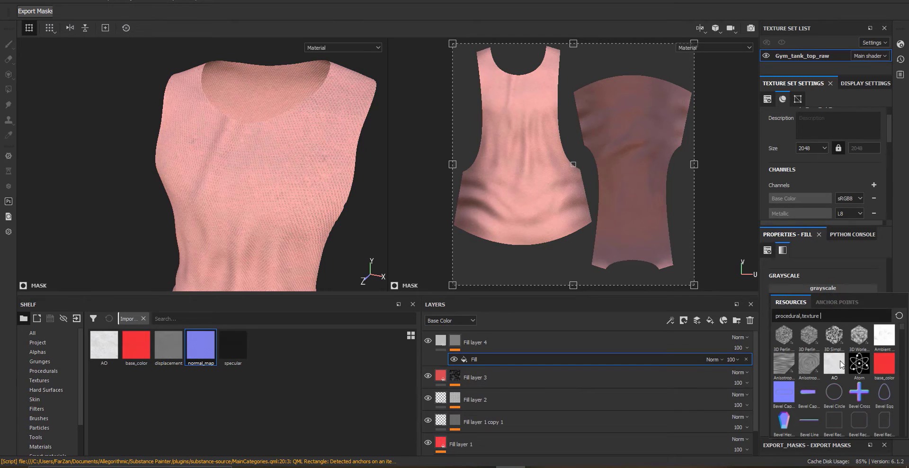
click(843, 315)
text(ل)
key(BackSpace)
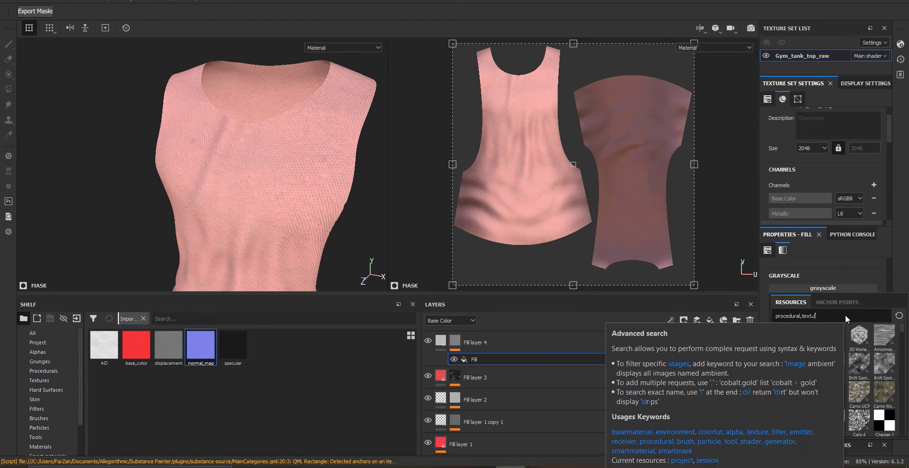
text(ل)
key(BackSpace)
text(u)
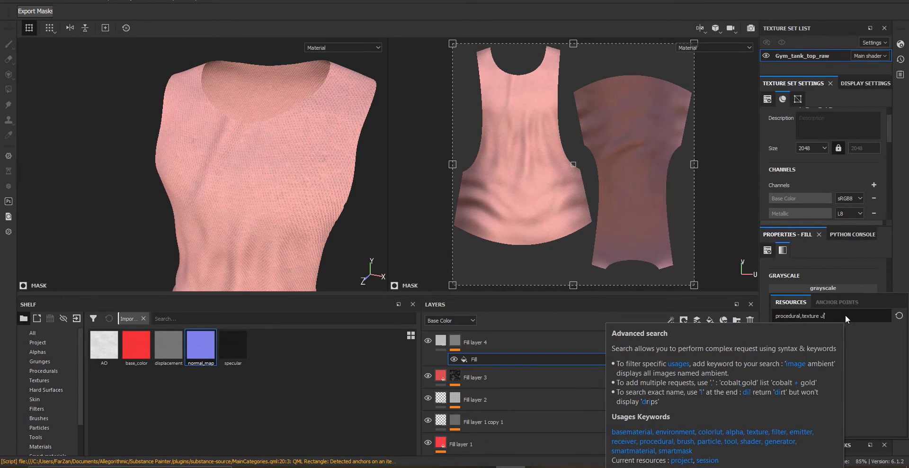
key(BackSpace)
key(BackSpace)
key(BackSpace)
key(BackSpace)
key(BackSpace)
key(BackSpace)
key(BackSpace)
key(BackSpace)
key(BackSpace)
text(لثد)
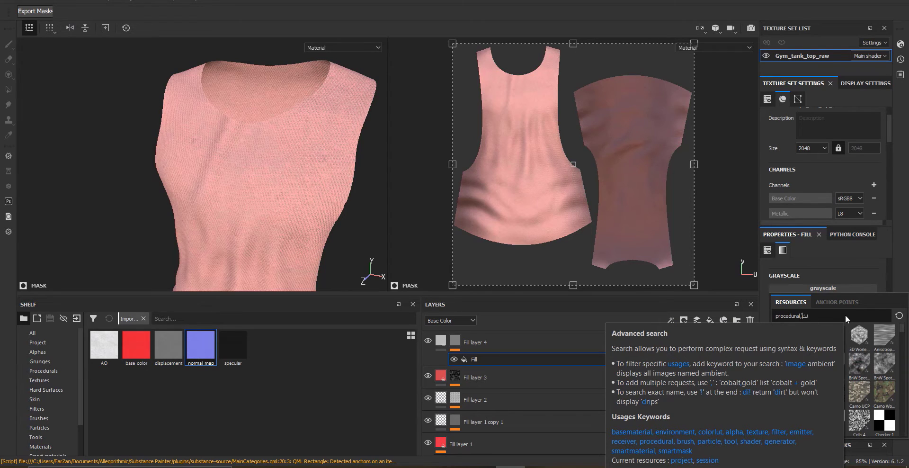
key(BackSpace)
key(BackSpace)
key(BackSpace)
text(gene)
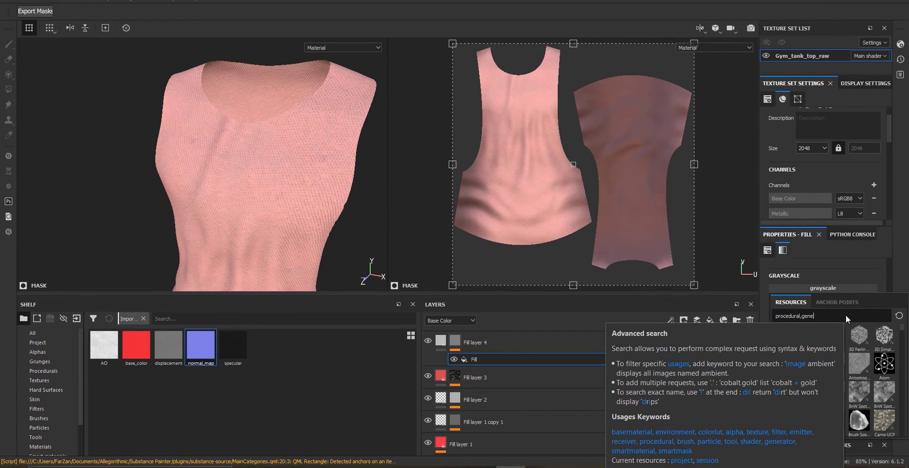
text(rator)
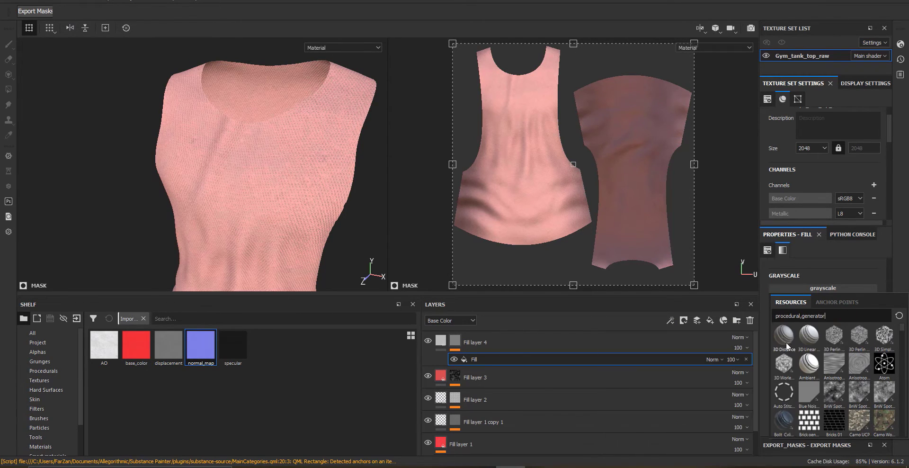
scroll(805, 374, down, 10)
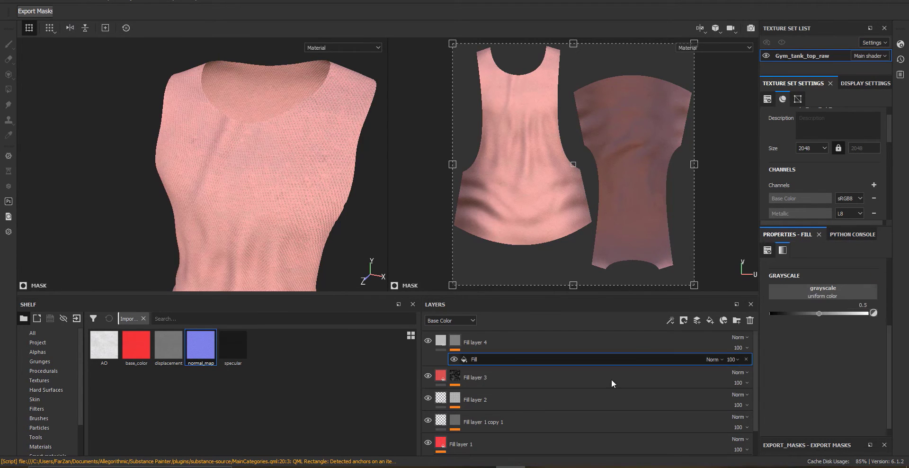
Replace the fill effect in Fill layer 4's mask with a Mask Editor generator
click(746, 359)
right_click(455, 341)
click(493, 243)
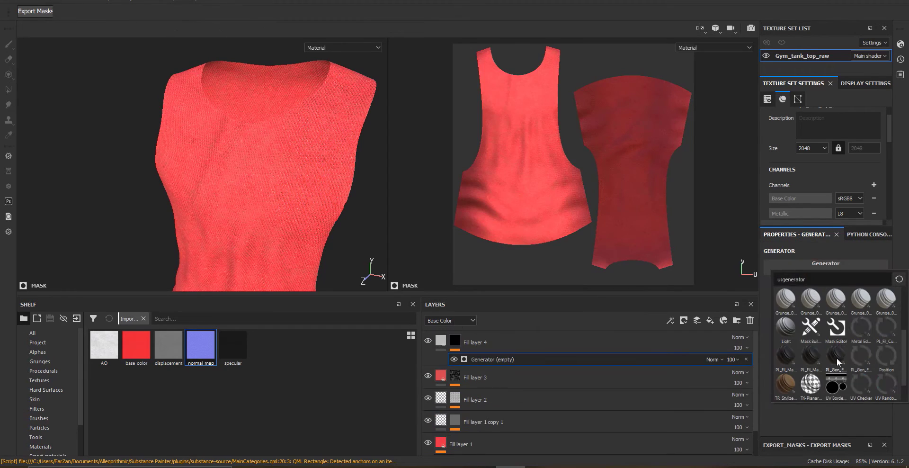
click(836, 326)
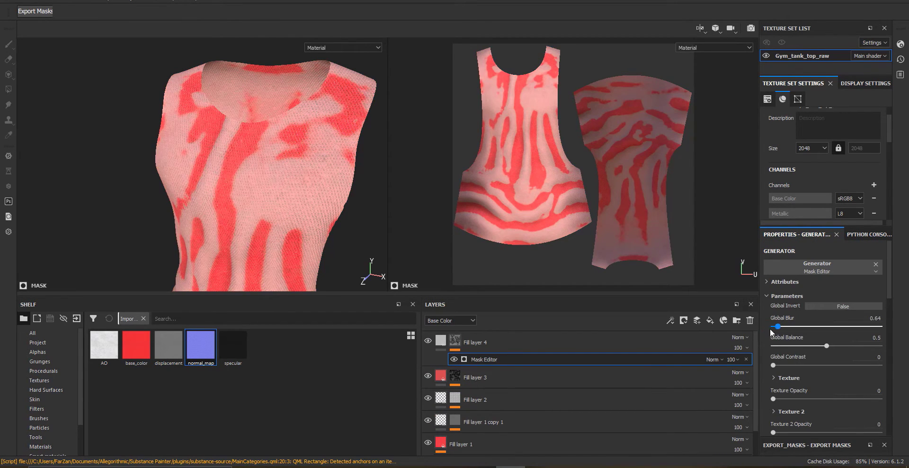
Adjust the Mask Editor's global blur and balance and set its texture opacity to 0.19
drag(827, 346, 788, 347)
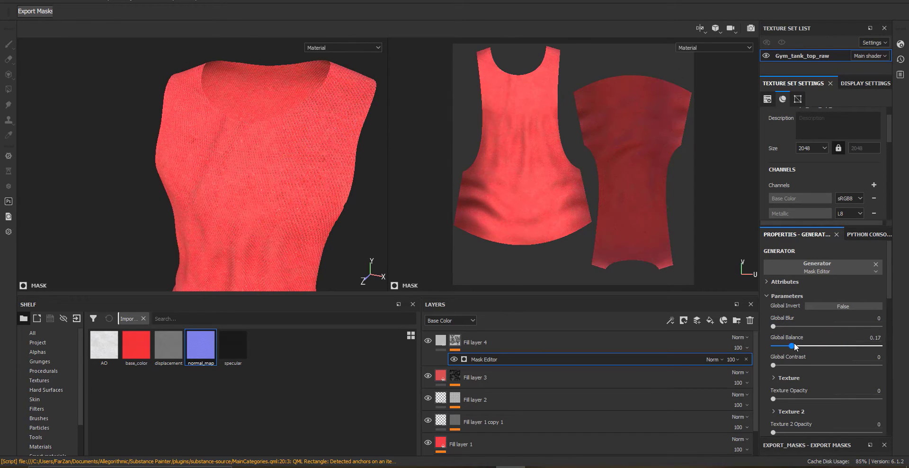
alt+drag(263, 221, 313, 164)
alt+middle_drag(312, 164, 351, 88)
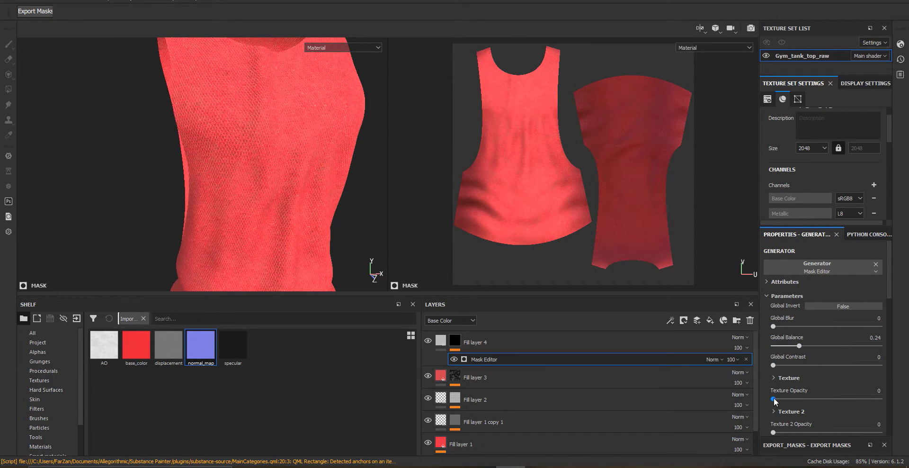
scroll(775, 399, down, 1)
drag(774, 371, 793, 370)
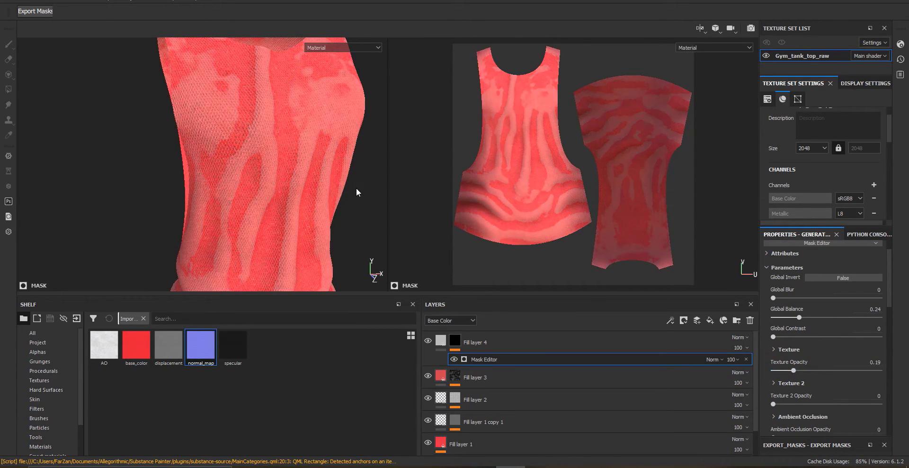
Swap the mask generator's resource to UV Border Distance
alt+drag(356, 193, 260, 168)
alt+middle_drag(260, 168, 273, 222)
scroll(856, 327, up, 1)
click(875, 270)
click(852, 272)
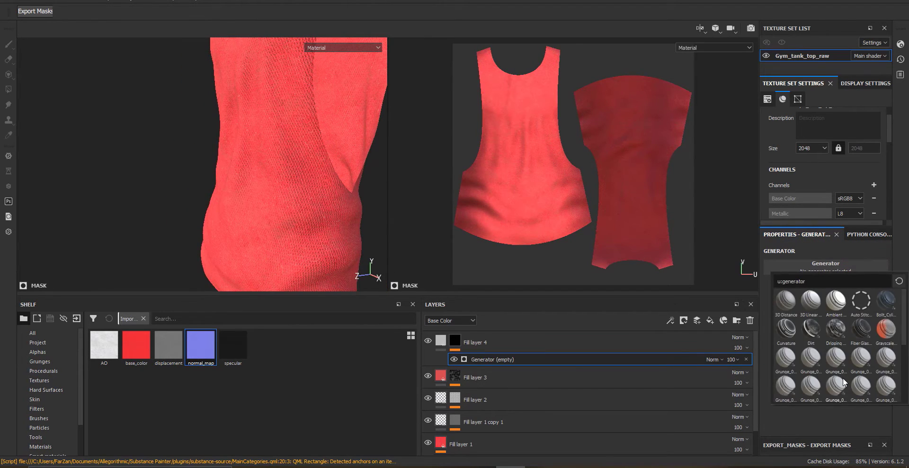
scroll(843, 377, down, 3)
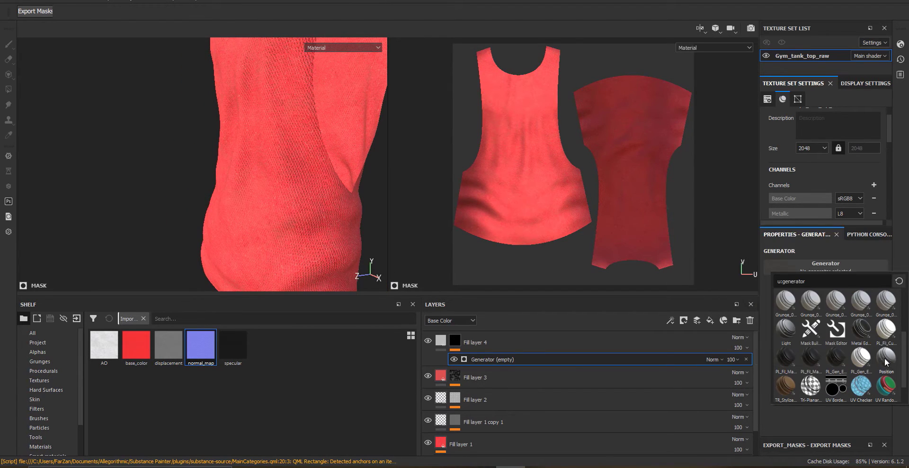
mouse_move(862, 359)
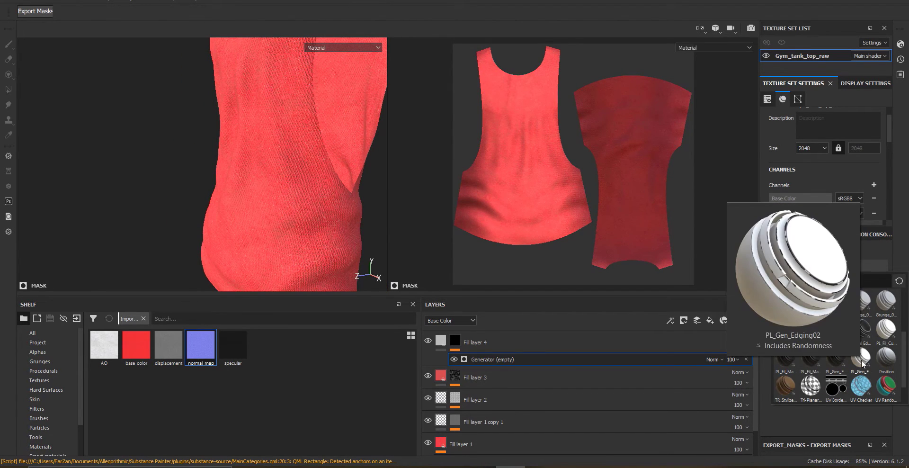
click(834, 387)
Set the UV Border Distance balance to 0.43, smoothness to 1 and distance to 0.07
scroll(295, 186, down, 3)
alt+middle_drag(292, 193, 303, 255)
alt+drag(312, 204, 270, 185)
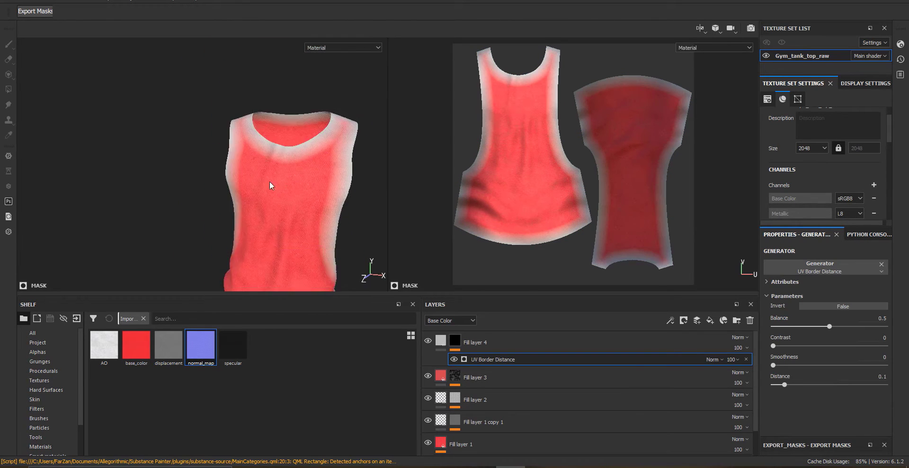
scroll(270, 185, down, 2)
alt+middle_drag(279, 213, 284, 152)
alt+drag(285, 151, 345, 158)
alt+middle_drag(345, 158, 323, 222)
alt+drag(322, 222, 243, 249)
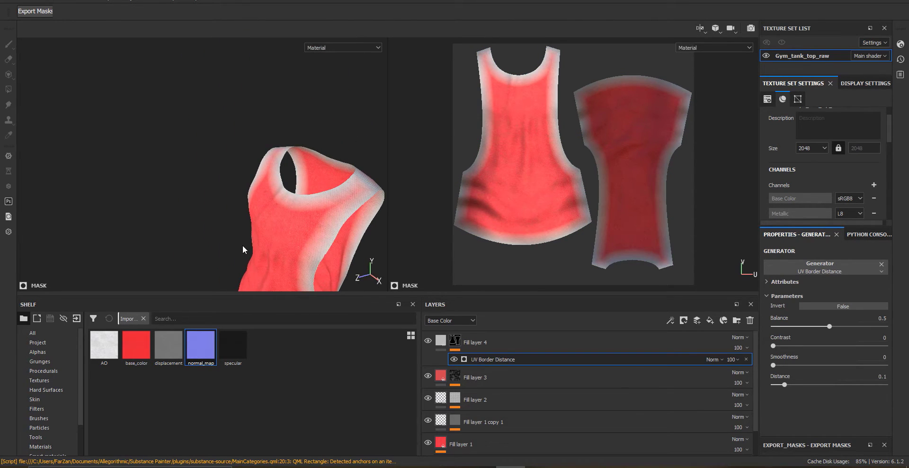
mouse_move(828, 327)
mouse_down()
mouse_move(885, 325)
mouse_move(836, 326)
mouse_up()
drag(773, 365, 813, 365)
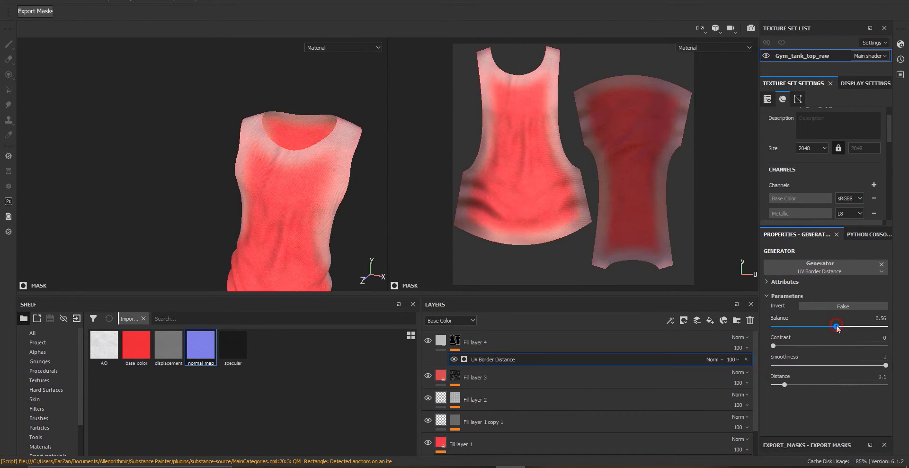
drag(864, 326, 822, 325)
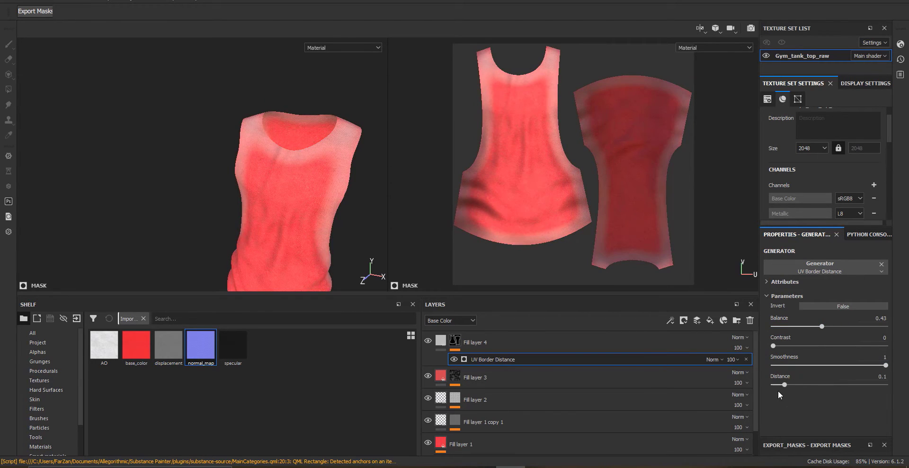
mouse_move(784, 384)
mouse_down()
mouse_move(816, 384)
mouse_move(780, 382)
mouse_up()
Add a paint effect to Fill layer 4's mask and set its grayscale value to 0
alt+drag(375, 211, 311, 214)
alt+middle_drag(310, 214, 272, 140)
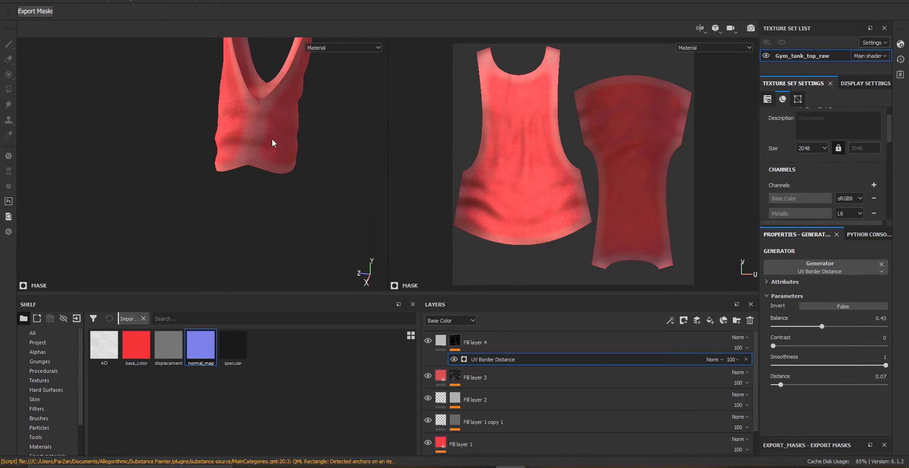
right_click(473, 359)
click(480, 379)
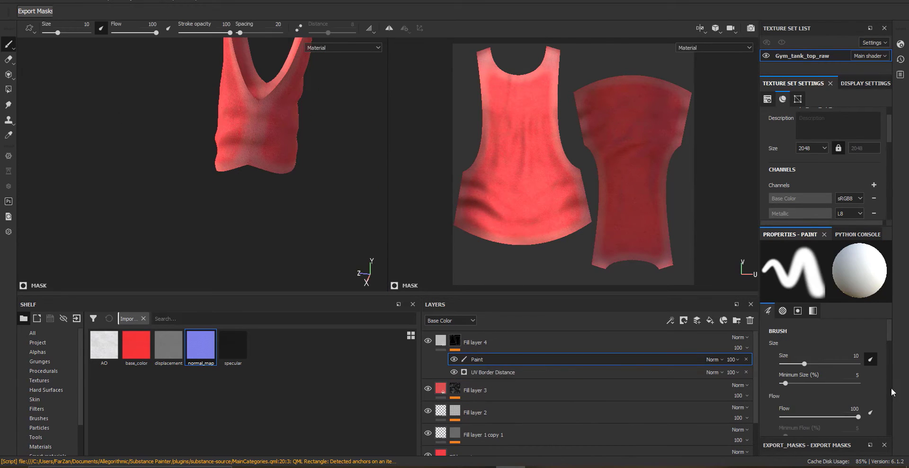
scroll(809, 411, down, 10)
drag(865, 363, 763, 367)
Paint black into Fill layer 4's mask with a brush size of about 36 to erase parts of the border gradient
alt+click(455, 341)
alt+middle_drag(229, 159, 242, 198)
alt+right_drag(243, 198, 278, 222)
drag(294, 164, 321, 154)
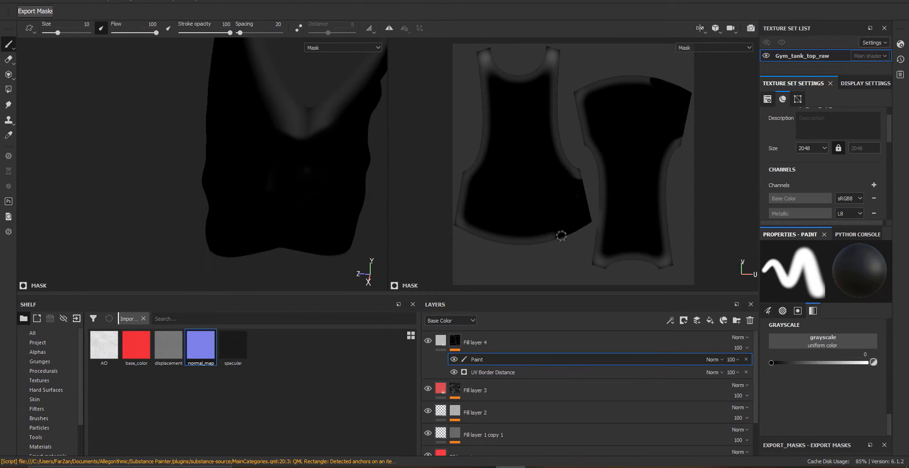
drag(562, 235, 511, 239)
alt+right_drag(512, 217, 540, 223)
mouse_move(519, 231)
mouse_down()
mouse_move(482, 239)
mouse_move(471, 212)
mouse_up()
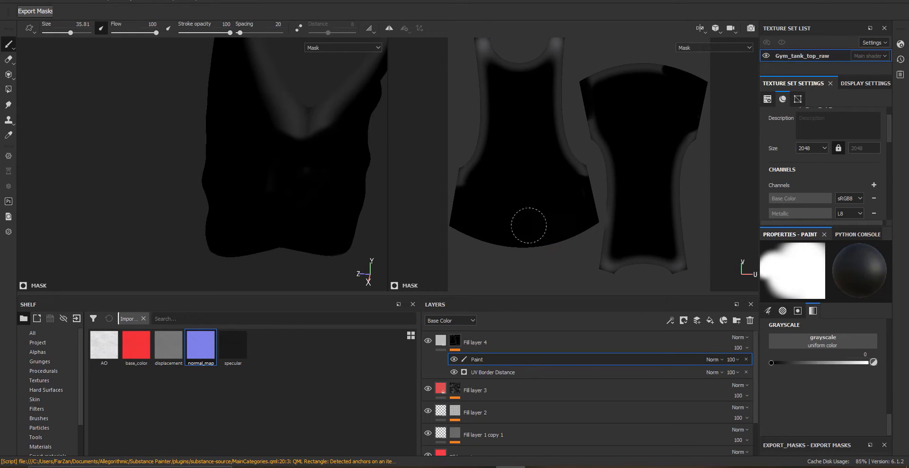
alt+drag(284, 152, 272, 188)
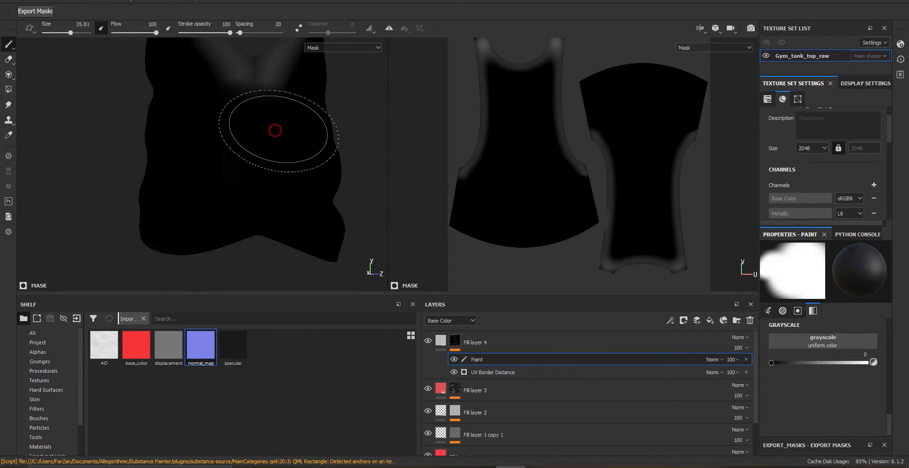
mouse_move(211, 123)
alt+mouse_down()
mouse_move(189, 189)
mouse_move(379, 223)
alt+mouse_up()
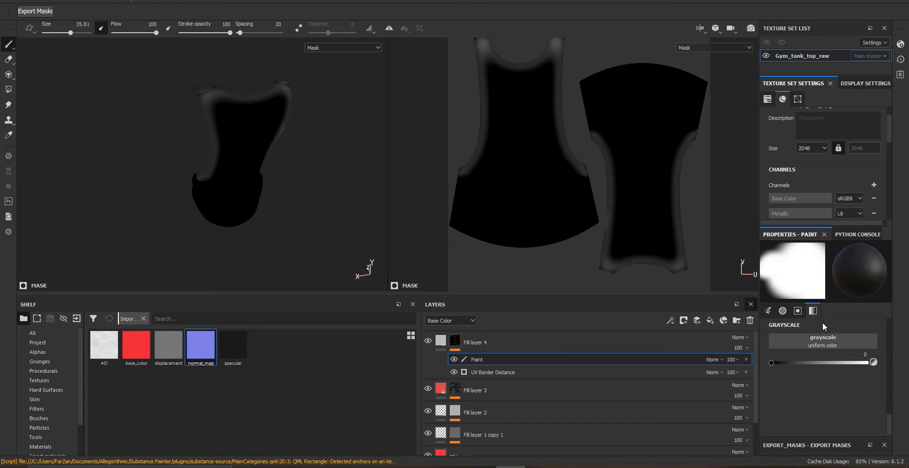
Set the paint grayscale to about 0.45 and flow to 14, and paint soft gray strokes around the neckline and armholes
drag(818, 364, 811, 363)
scroll(239, 122, up, 3)
alt+drag(239, 122, 263, 152)
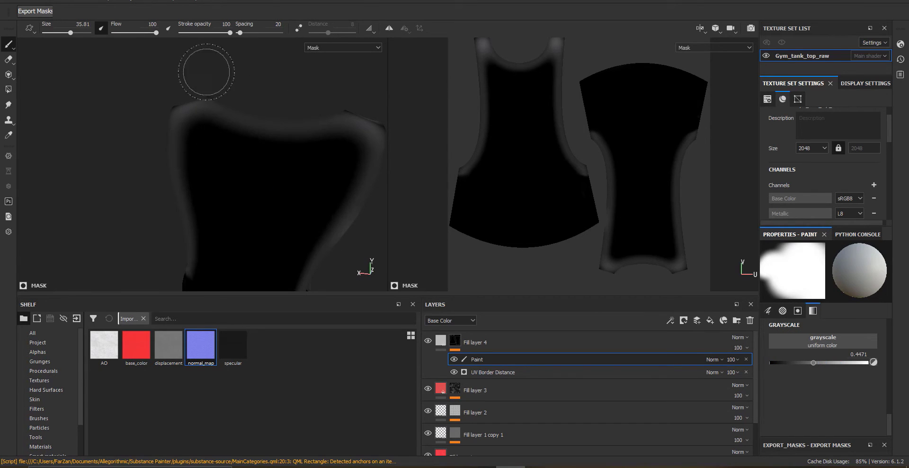
click(120, 34)
drag(120, 34, 119, 34)
mouse_move(260, 149)
mouse_down()
mouse_move(219, 115)
mouse_move(323, 147)
mouse_move(194, 127)
mouse_up()
mouse_move(327, 199)
alt+mouse_down()
mouse_move(286, 205)
mouse_move(144, 174)
mouse_move(119, 156)
mouse_move(156, 142)
alt+mouse_up()
drag(156, 142, 202, 169)
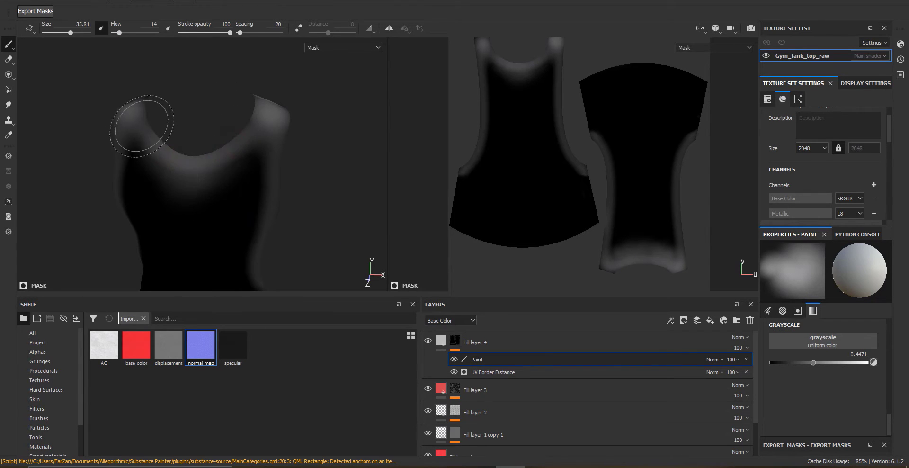
alt+drag(142, 127, 328, 139)
mouse_move(222, 202)
alt+mouse_down()
mouse_move(189, 197)
mouse_move(217, 239)
mouse_move(331, 205)
mouse_move(336, 188)
alt+mouse_up()
mouse_move(337, 188)
alt+right_down()
mouse_move(290, 213)
mouse_move(327, 156)
alt+right_up()
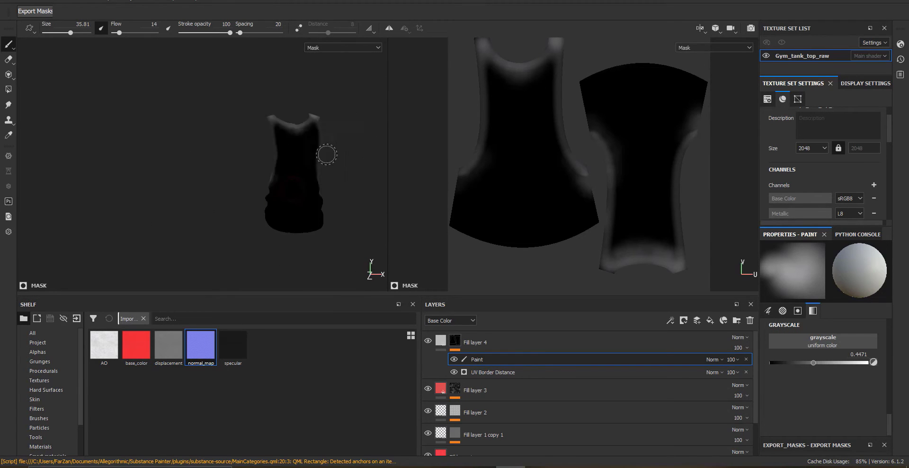
alt+drag(327, 155, 299, 229)
Select Fill layer 4 and enable its metal and rough channels
click(441, 341)
scroll(277, 170, up, 3)
click(808, 290)
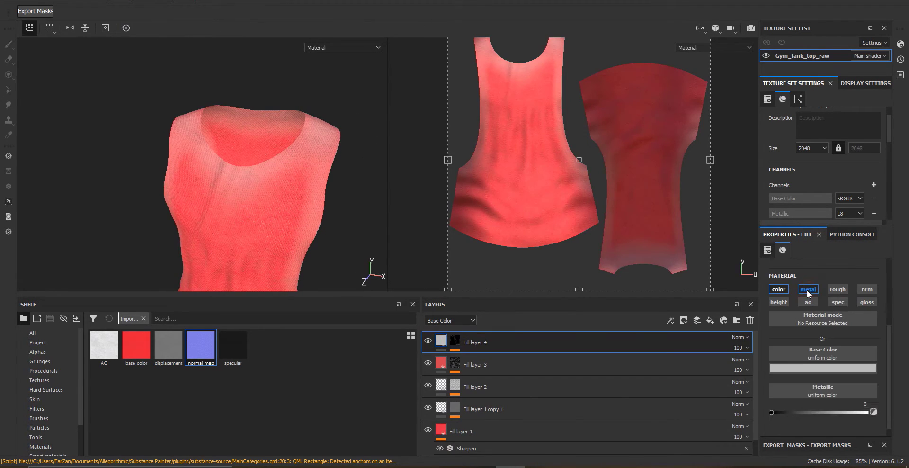
alt+drag(316, 250, 302, 170)
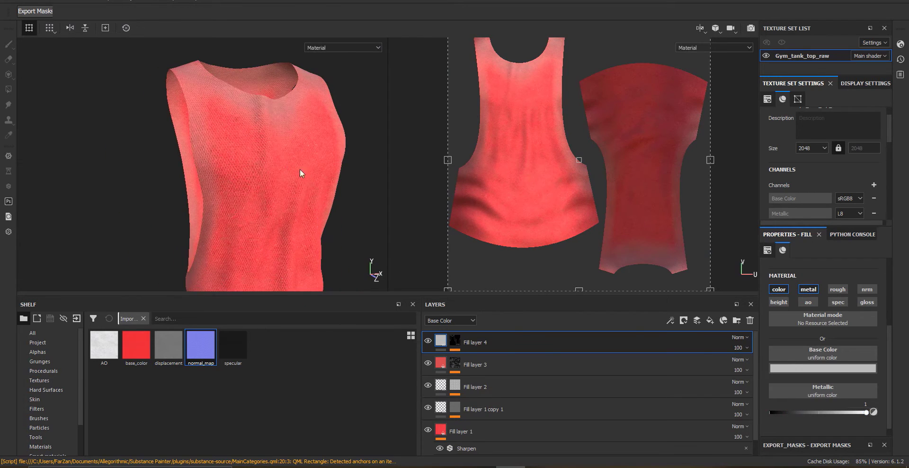
click(838, 290)
Set Fill layer 4's base color to black
scroll(814, 369, down, 2)
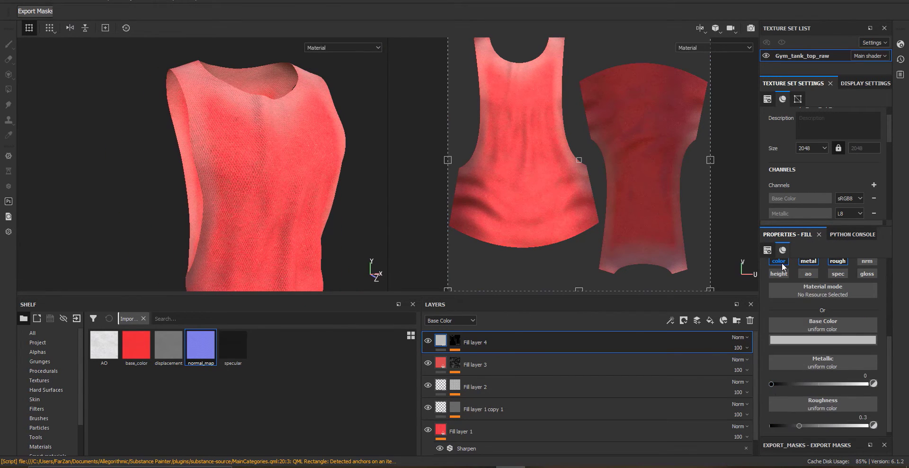
click(792, 340)
drag(801, 395, 723, 444)
click(771, 307)
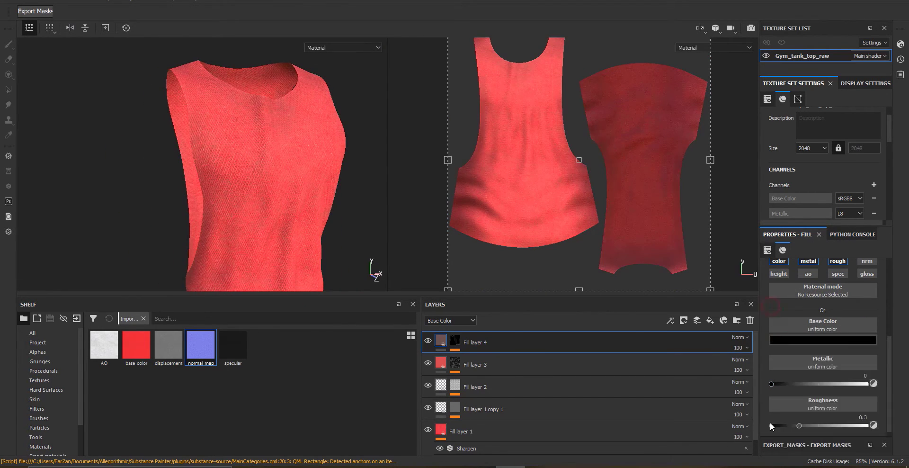
Set Fill layer 4's roughness to about 0.24
drag(820, 424, 870, 426)
alt+drag(326, 145, 251, 169)
scroll(274, 162, up, 4)
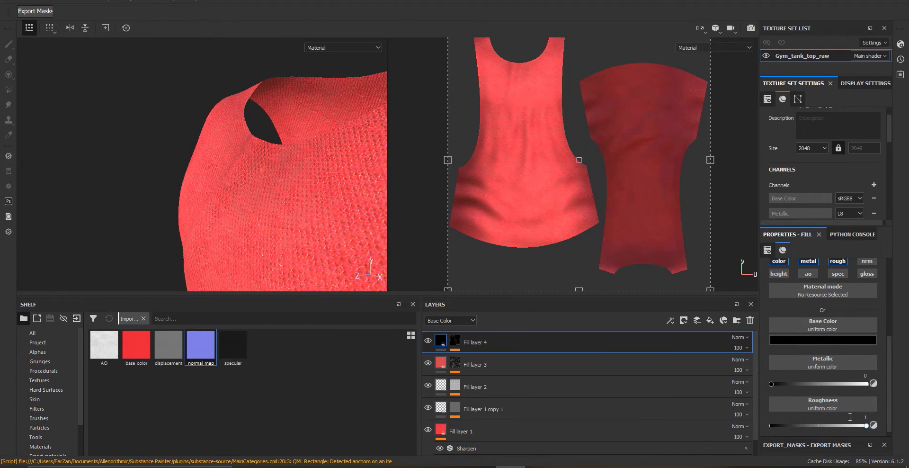
drag(801, 427, 796, 427)
alt+drag(318, 174, 353, 190)
scroll(272, 218, down, 4)
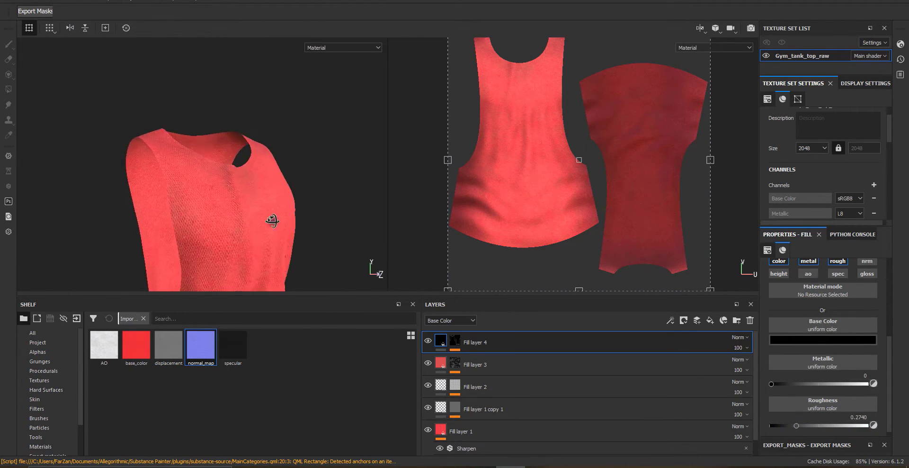
alt+drag(272, 221, 287, 256)
alt+drag(250, 207, 351, 203)
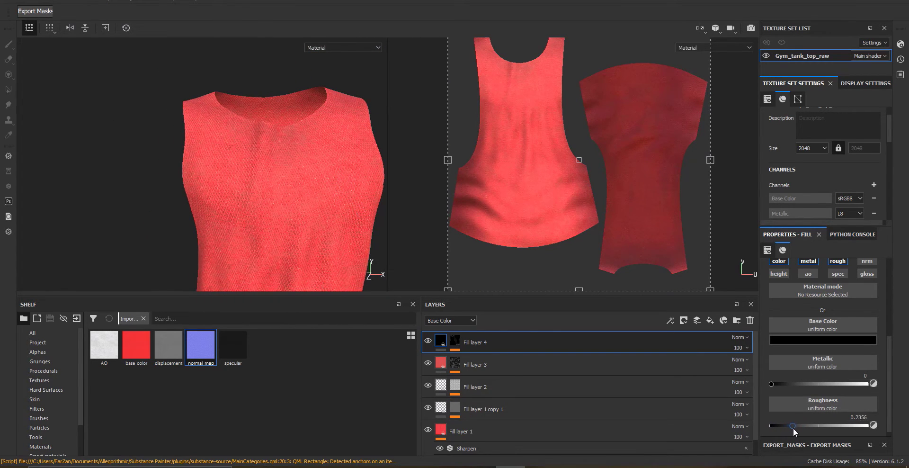
Raise Fill layer 4's roughness to about 0.28
drag(794, 428, 797, 428)
alt+drag(316, 188, 261, 195)
mouse_move(261, 195)
shift+right_down()
mouse_move(292, 196)
mouse_move(250, 185)
shift+right_up()
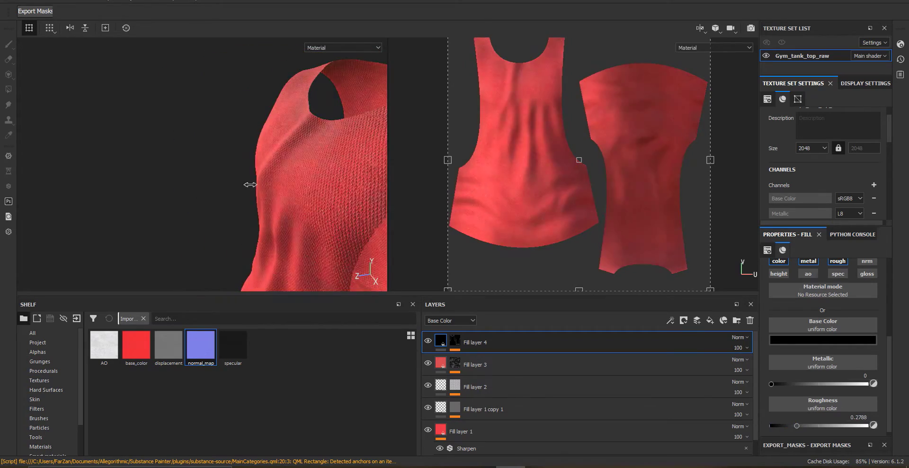
alt+drag(250, 185, 315, 152)
shift+right_drag(316, 195, 274, 205)
mouse_move(274, 205)
alt+mouse_down()
mouse_move(271, 274)
mouse_move(223, 234)
mouse_move(270, 200)
alt+mouse_up()
alt+middle_drag(270, 201, 315, 299)
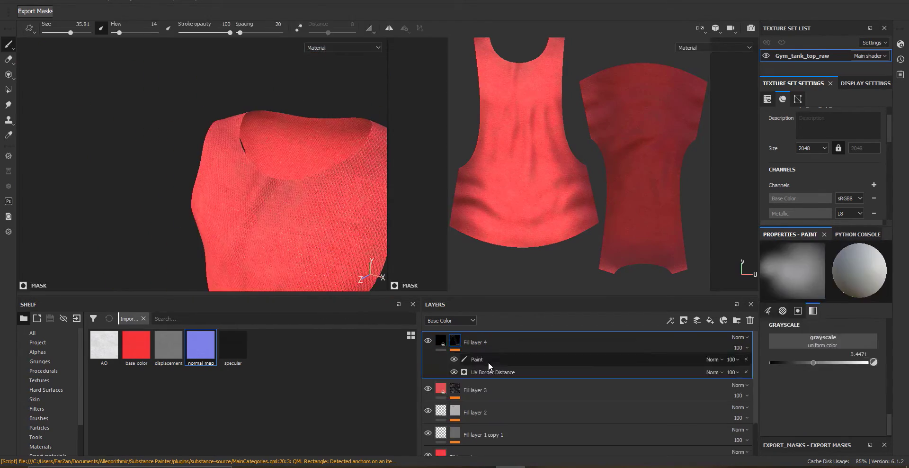
Set the UV Border Distance generator in Fill layer 4's mask to balance 0.58 and distance 0.08
click(493, 372)
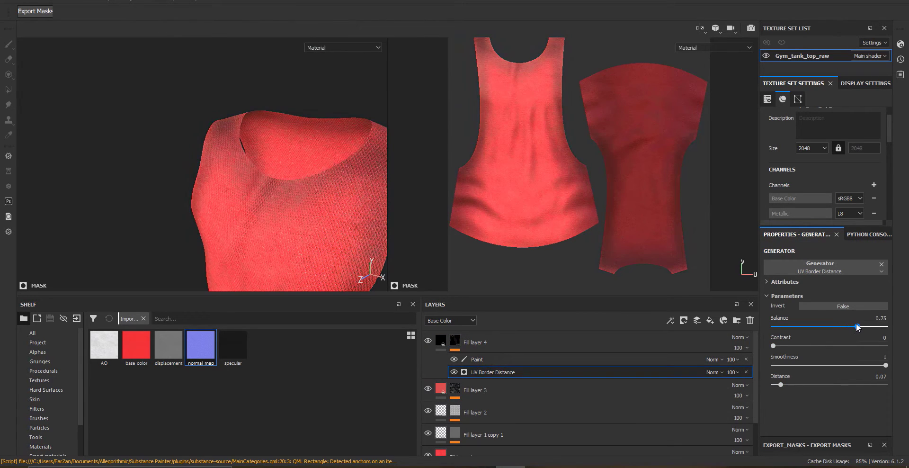
mouse_move(858, 327)
mouse_down()
mouse_move(839, 326)
mouse_move(784, 363)
mouse_move(785, 386)
mouse_up()
click(774, 345)
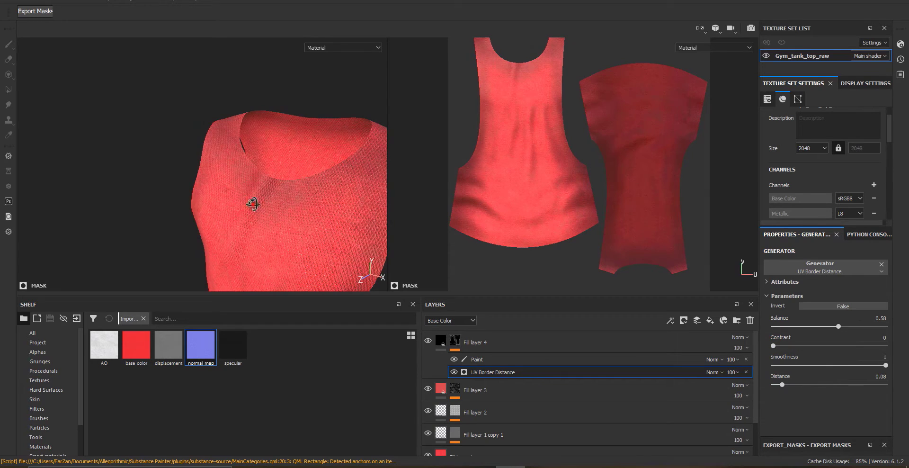
alt+drag(254, 204, 260, 228)
alt+right_drag(260, 227, 250, 271)
alt+middle_drag(250, 270, 300, 263)
Add a Blur filter to Fill layer 4's mask above the paint effect
right_click(490, 359)
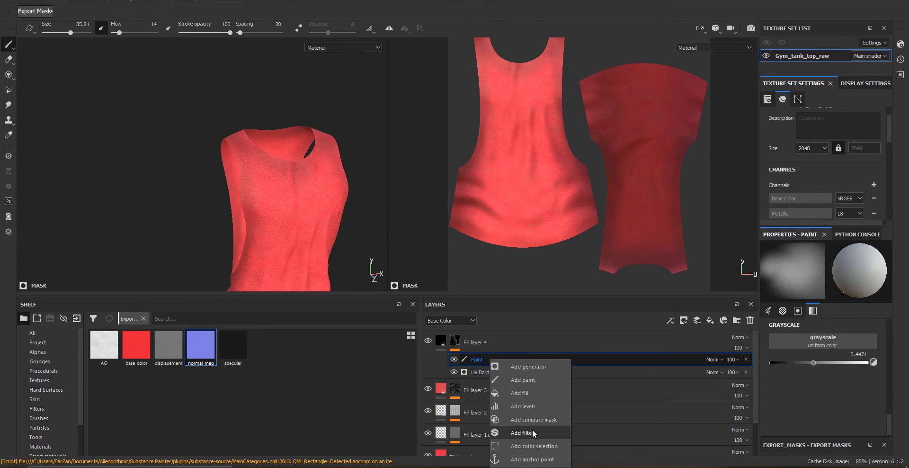
click(532, 432)
click(825, 263)
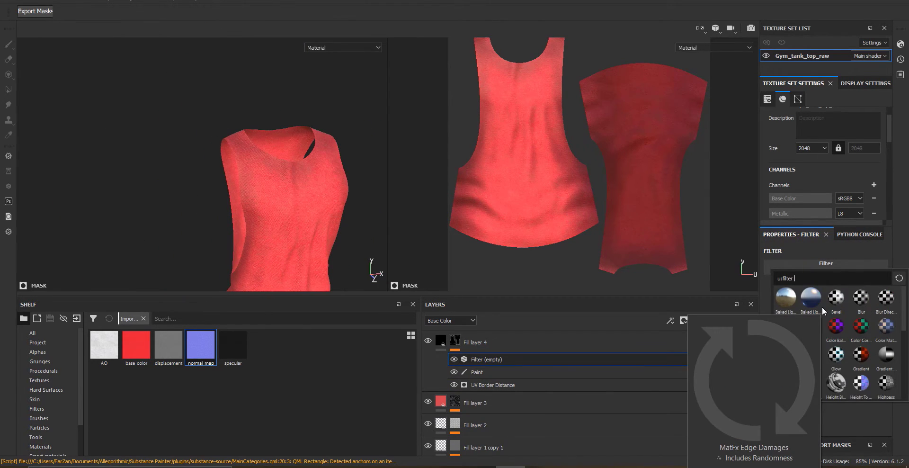
text(blur)
click(786, 298)
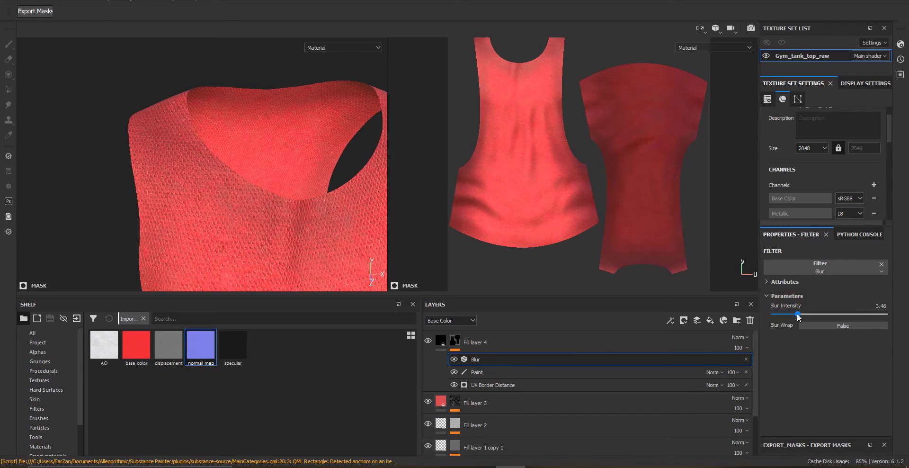
Set the mask Blur filter's intensity to 16
click(483, 373)
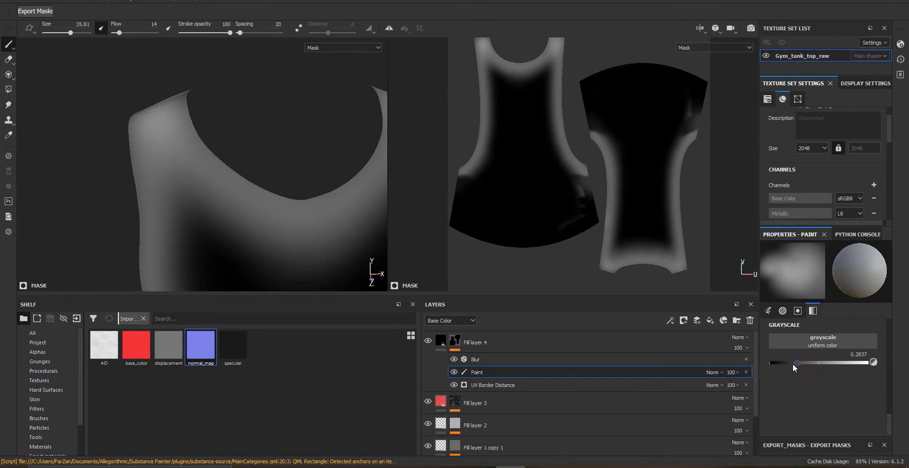
click(490, 359)
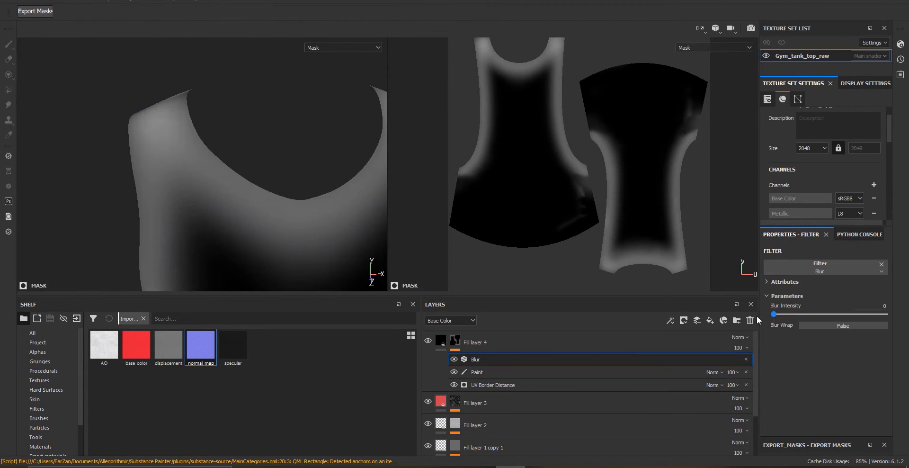
drag(799, 318, 811, 318)
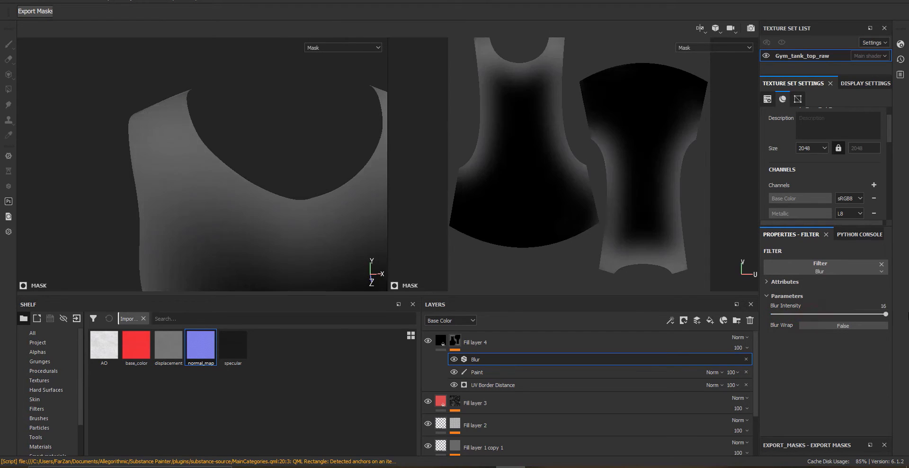
click(442, 343)
scroll(227, 101, down, 5)
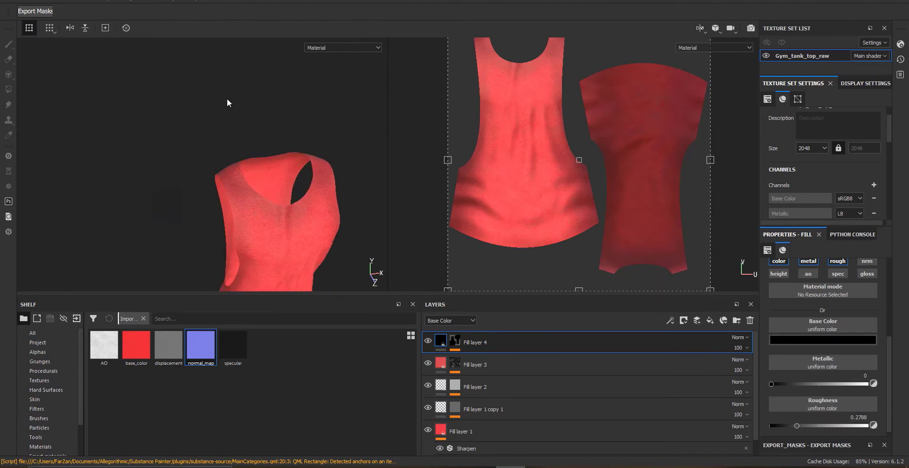
alt+drag(228, 101, 207, 178)
scroll(325, 183, up, 3)
Add a new fill layer above Fill layer 4
click(455, 341)
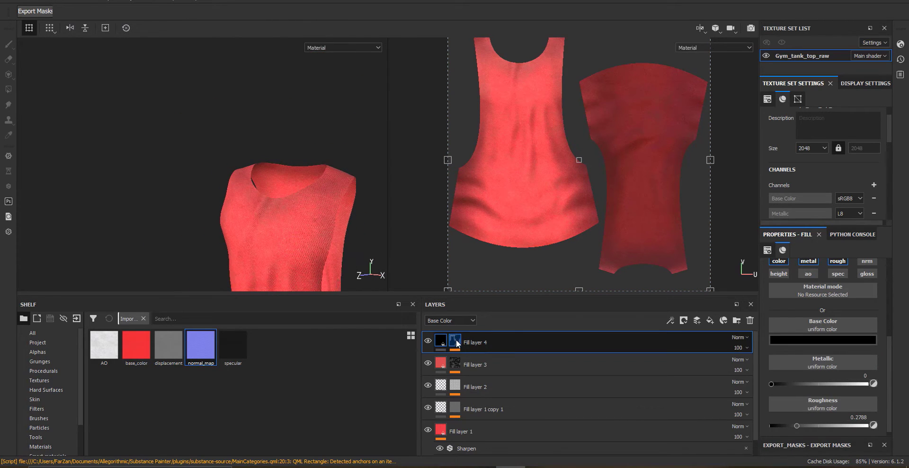
right_click(480, 372)
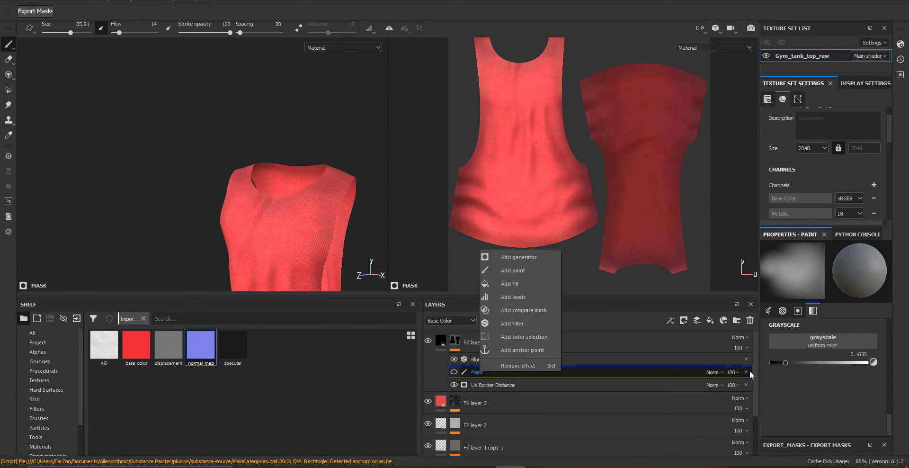
click(747, 372)
click(441, 341)
click(515, 346)
mouse_move(241, 190)
alt+mouse_down()
mouse_move(332, 189)
mouse_move(280, 211)
alt+mouse_up()
click(710, 320)
Give Fill layer 5 a black mask with a UV Border Distance generator
right_click(454, 339)
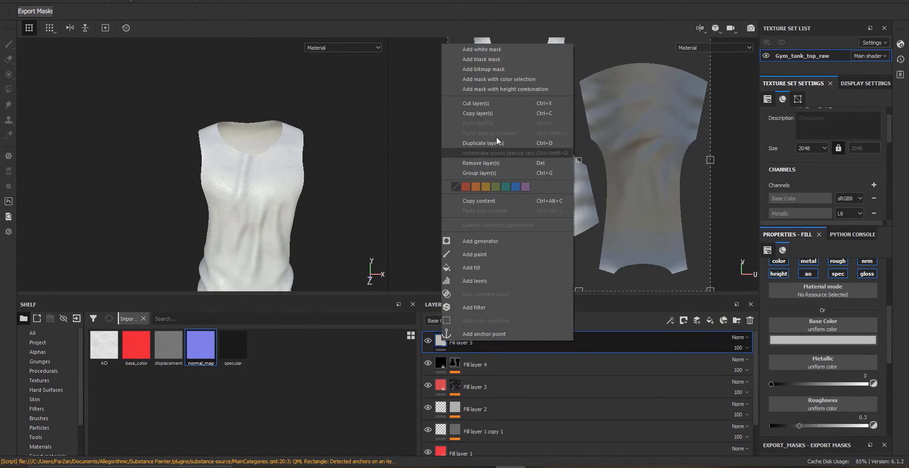
click(481, 59)
right_click(458, 337)
click(491, 235)
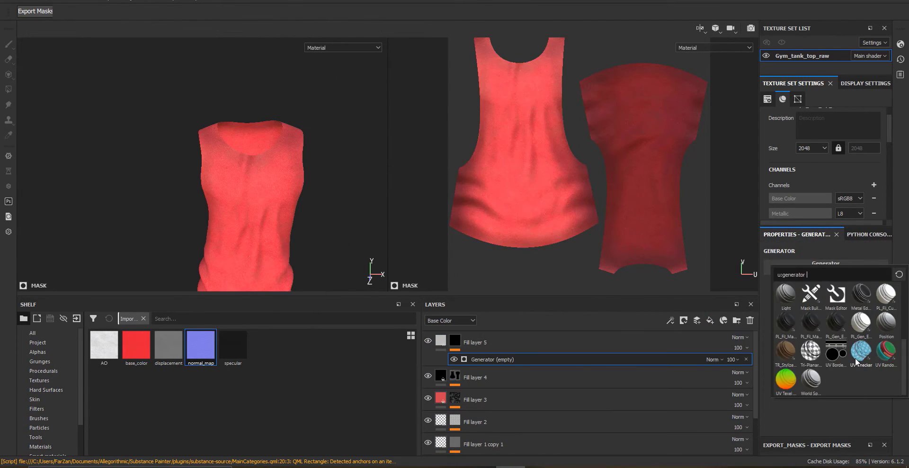
click(836, 351)
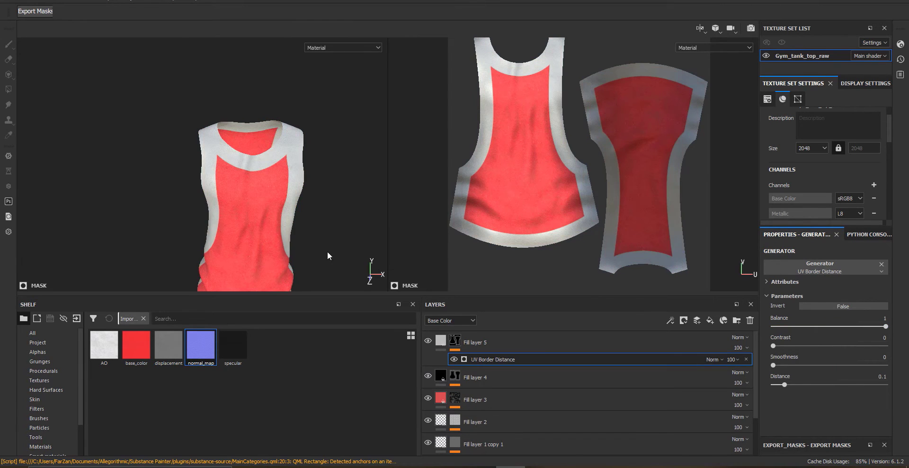
scroll(275, 219, up, 5)
alt+drag(275, 219, 295, 221)
Turn off Fill layer 5's color, metal and roughness channels, keeping its height and normal channels
click(442, 342)
click(808, 262)
click(808, 273)
click(780, 262)
click(838, 262)
click(841, 274)
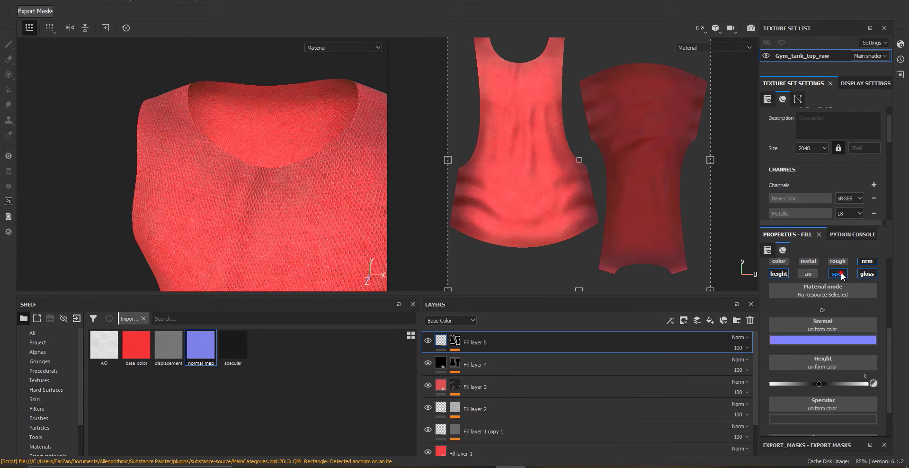
click(867, 274)
click(867, 277)
Set Fill layer 5's UV Border Distance to 0.02
mouse_move(228, 202)
alt+mouse_down()
mouse_move(276, 266)
mouse_move(199, 209)
mouse_move(227, 177)
alt+mouse_up()
click(455, 341)
click(487, 361)
alt+drag(284, 199, 341, 156)
drag(782, 384, 775, 382)
scroll(158, 181, up, 5)
alt+drag(138, 183, 293, 179)
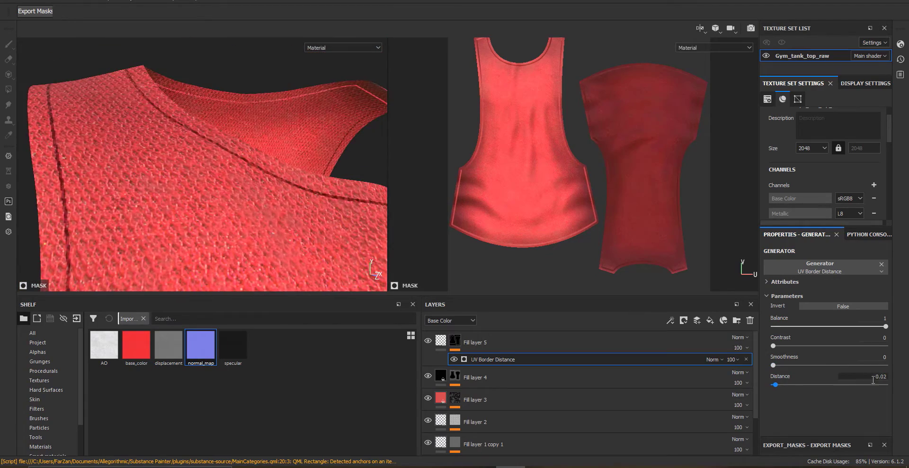
Orbit around the neckline and armholes to inspect the seam border effect
alt+right_drag(326, 228, 284, 280)
alt+middle_drag(279, 279, 221, 147)
alt+right_drag(221, 147, 284, 161)
alt+drag(296, 215, 204, 204)
alt+right_drag(189, 163, 230, 238)
alt+drag(230, 239, 285, 227)
alt+middle_drag(284, 118, 294, 191)
alt+right_drag(278, 179, 255, 213)
alt+drag(256, 180, 284, 213)
alt+right_drag(247, 211, 266, 208)
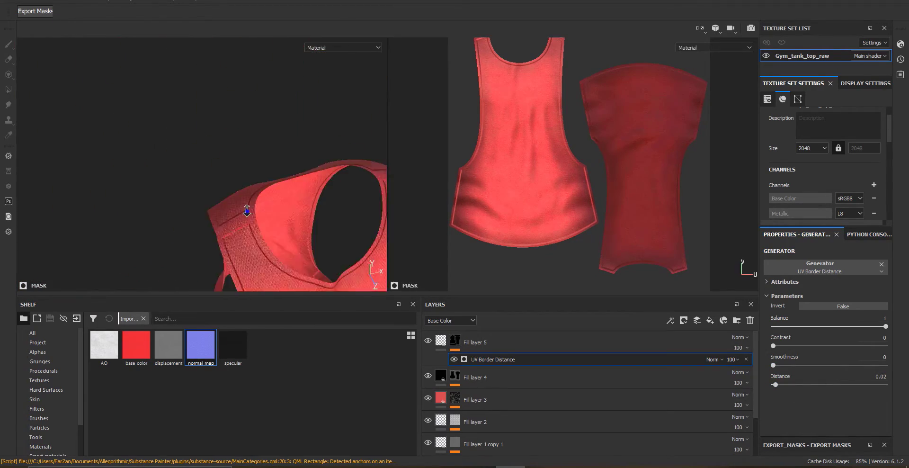
alt+drag(312, 213, 261, 206)
alt+right_drag(237, 213, 277, 209)
alt+middle_drag(278, 209, 271, 231)
mouse_move(272, 231)
alt+right_down()
mouse_move(98, 146)
mouse_move(62, 156)
alt+right_up()
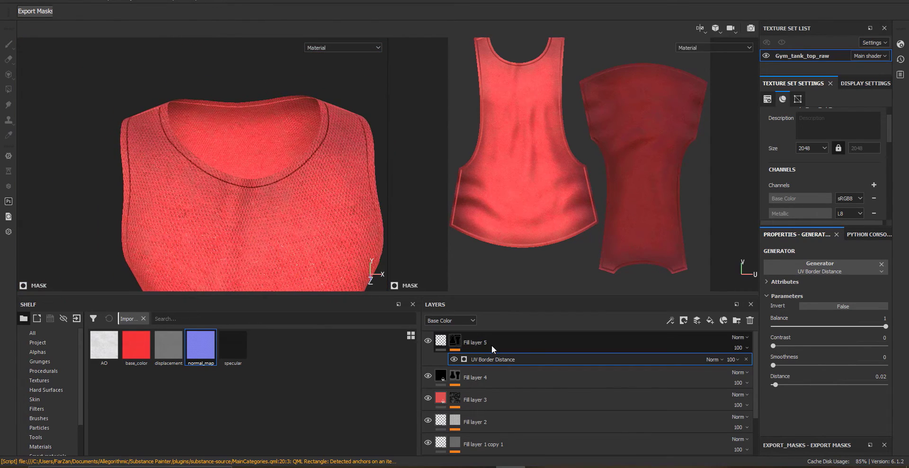
Add a paint effect to Fill layer 5's mask and reduce the brush size to about 6.6
click(456, 341)
alt+click(455, 340)
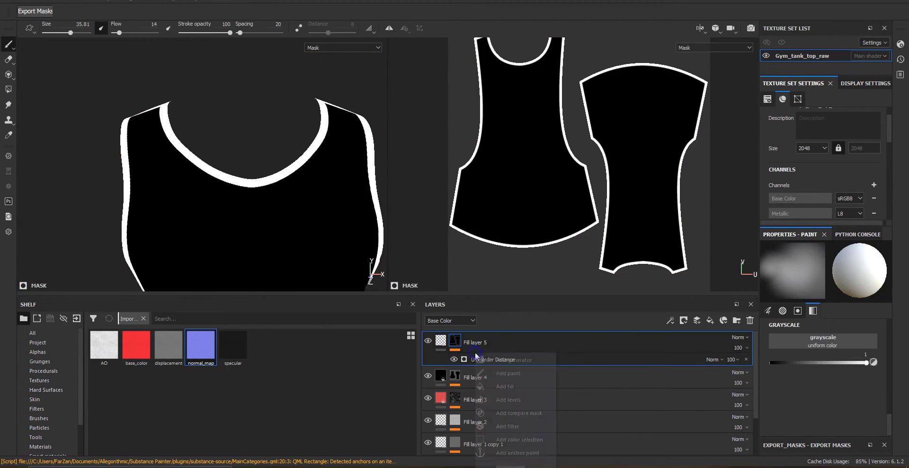
click(506, 376)
alt+drag(314, 204, 293, 237)
alt+middle_drag(303, 223, 261, 215)
alt+right_drag(261, 215, 289, 204)
right_click(256, 152)
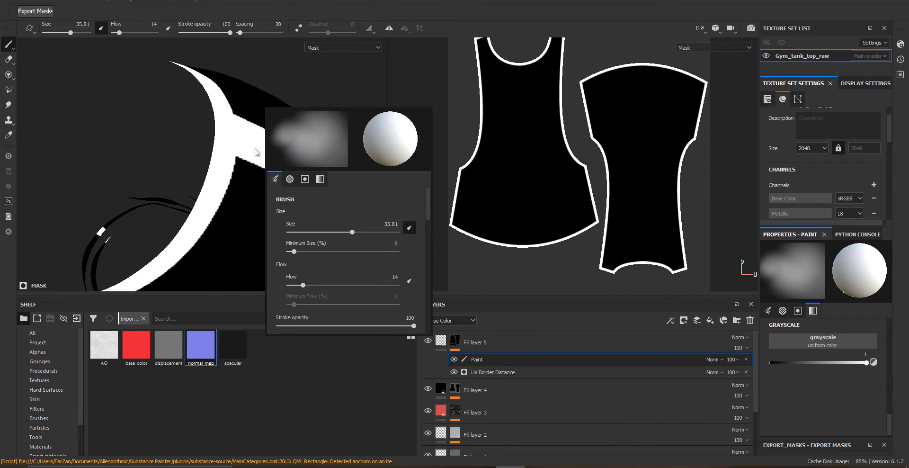
ctrl+right_drag(336, 163, 304, 161)
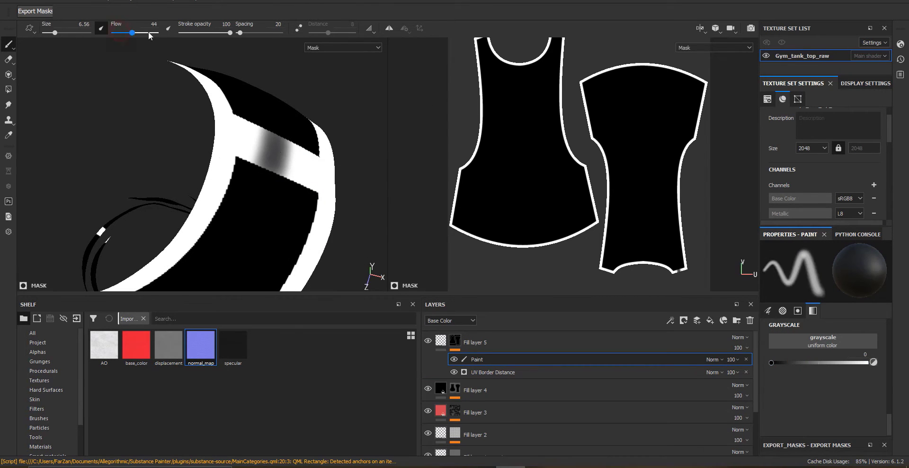
Paint black on Fill layer 5's mask to remove border band sections around the armhole
alt+drag(263, 145, 251, 156)
alt+right_drag(208, 158, 251, 154)
ctrl+right_drag(242, 165, 240, 165)
mouse_move(234, 158)
alt+mouse_down()
mouse_move(256, 147)
mouse_move(245, 148)
alt+mouse_up()
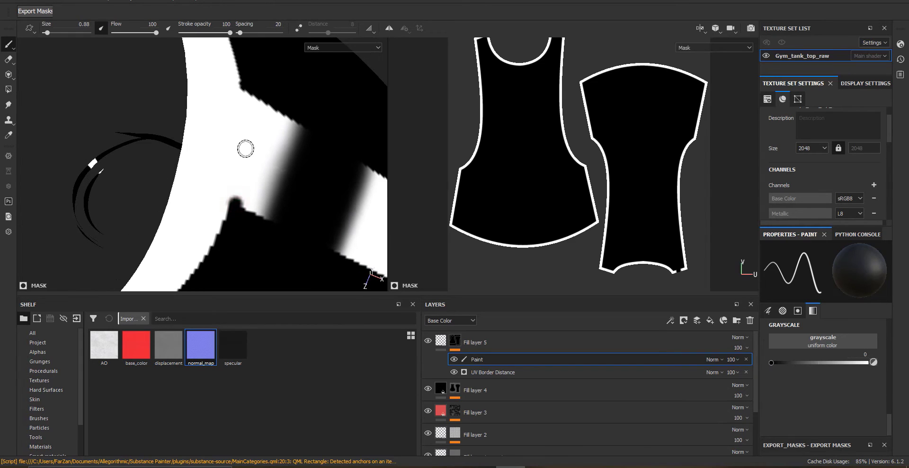
shift+click(241, 211)
alt+drag(247, 207, 249, 206)
ctrl+right_drag(256, 201, 270, 198)
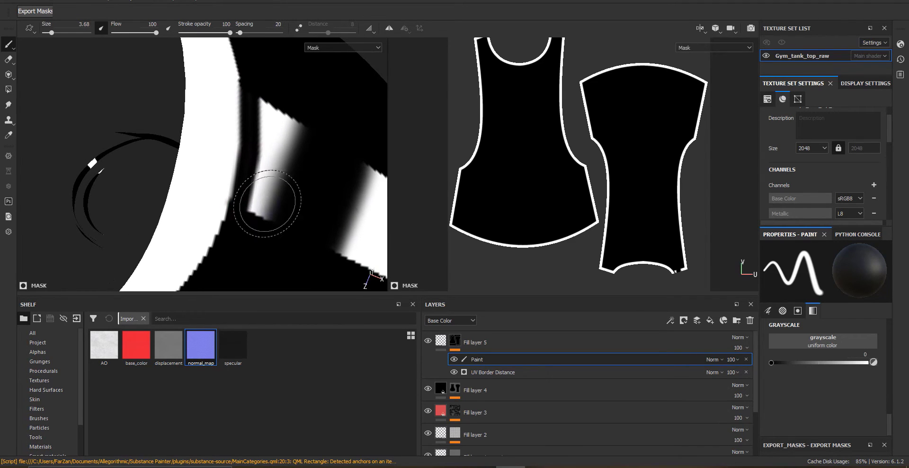
drag(270, 198, 279, 194)
drag(271, 144, 279, 121)
mouse_move(278, 127)
alt+mouse_down()
mouse_move(272, 138)
mouse_move(323, 202)
alt+mouse_up()
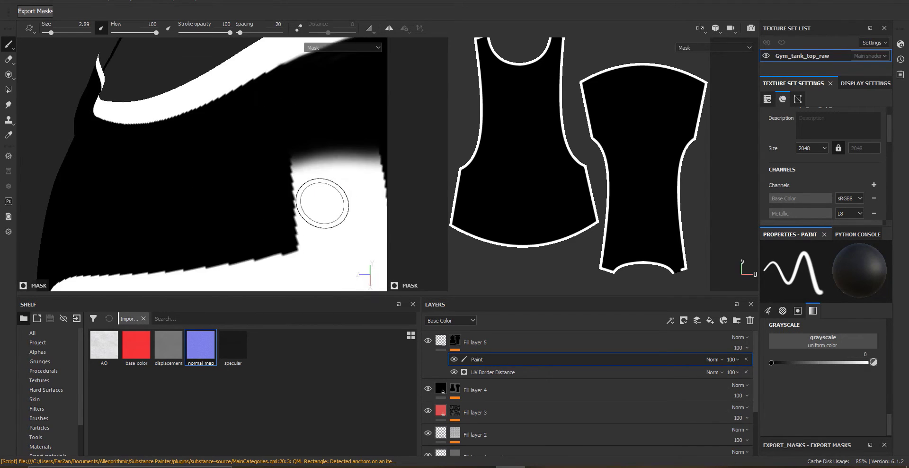
alt+middle_drag(322, 203, 247, 173)
ctrl+right_drag(244, 199, 215, 201)
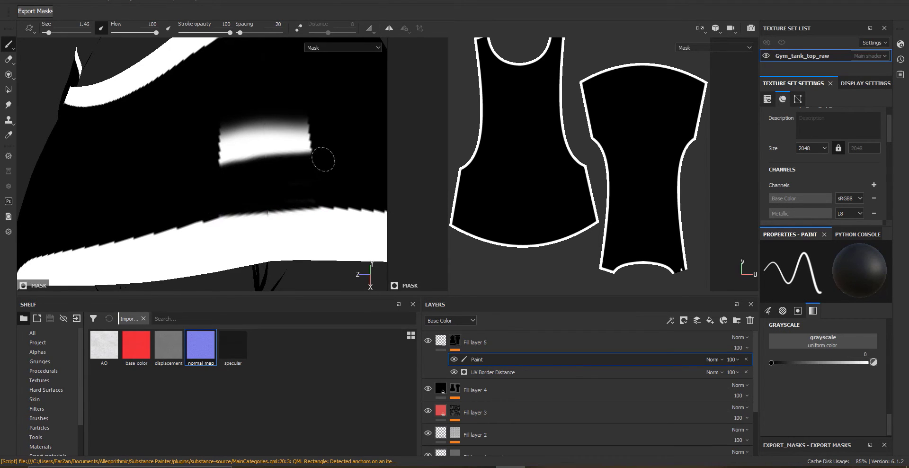
Erase the border band where the shoulder seams meet with small black mask strokes
alt+right_drag(277, 146, 177, 190)
mouse_move(189, 185)
alt+mouse_down()
mouse_move(257, 153)
mouse_move(286, 190)
alt+mouse_up()
alt+right_drag(286, 191, 275, 190)
ctrl+right_drag(274, 190, 266, 190)
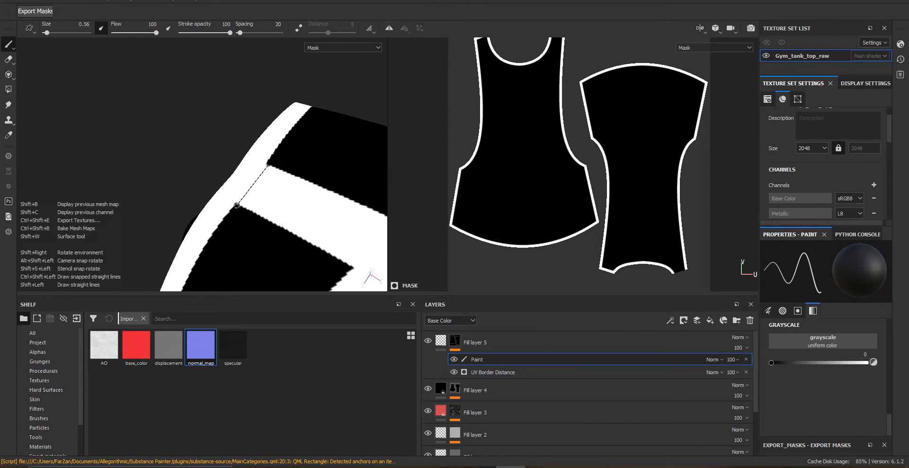
shift+click(238, 205)
shift+click(282, 164)
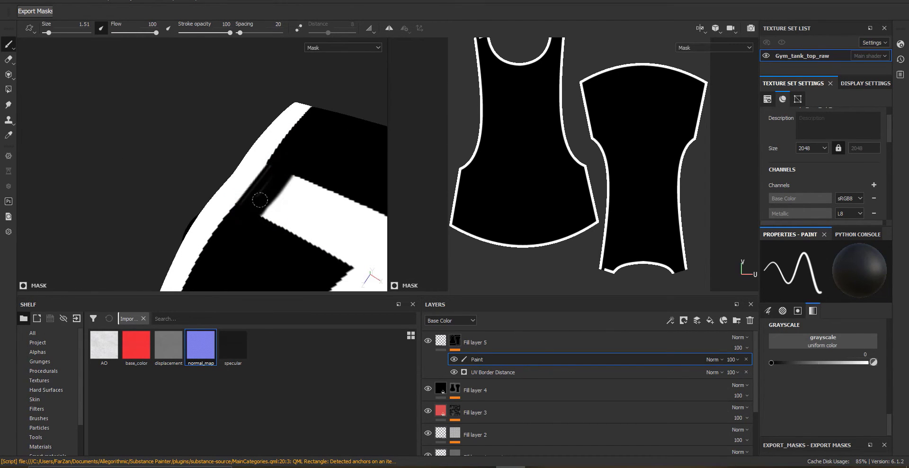
alt+drag(268, 193, 287, 214)
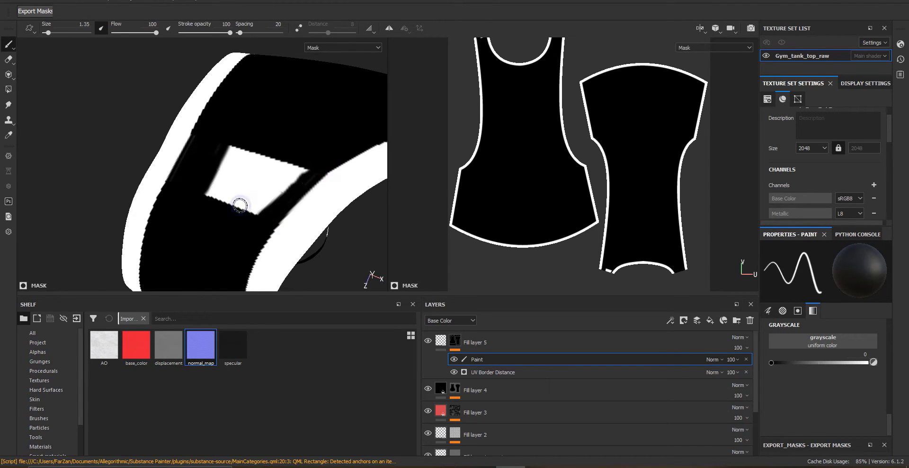
ctrl+right_drag(240, 205, 248, 205)
mouse_move(241, 207)
mouse_down()
mouse_move(283, 168)
mouse_move(199, 203)
mouse_move(255, 156)
mouse_move(240, 116)
mouse_move(247, 155)
mouse_move(235, 146)
mouse_up()
mouse_move(235, 146)
alt+right_down()
mouse_move(253, 150)
mouse_move(286, 180)
alt+right_up()
ctrl+right_drag(293, 116, 281, 116)
alt+drag(288, 114, 303, 107)
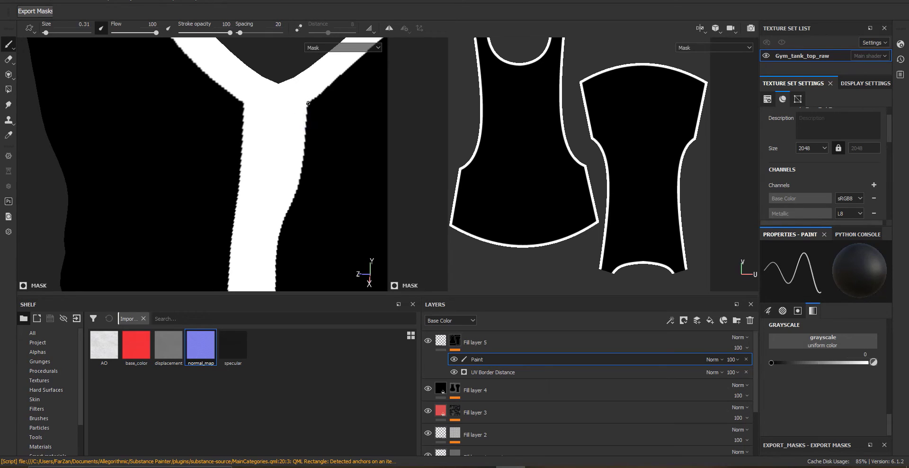
shift+click(284, 118)
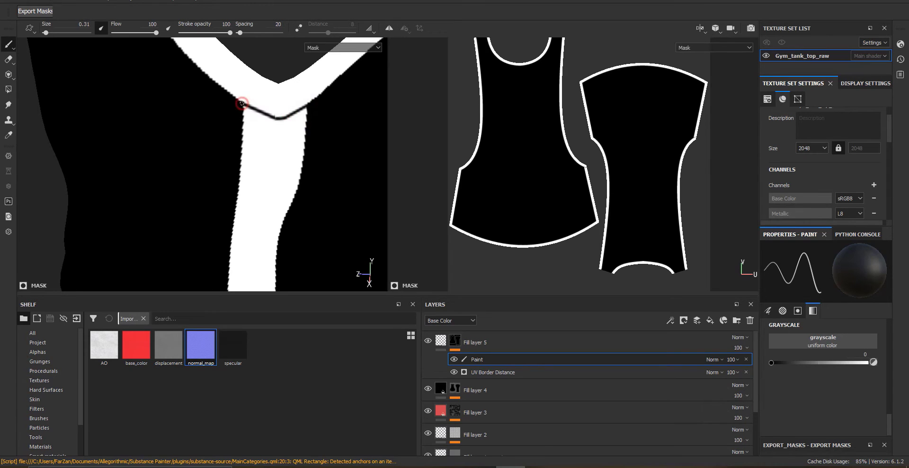
shift+click(288, 121)
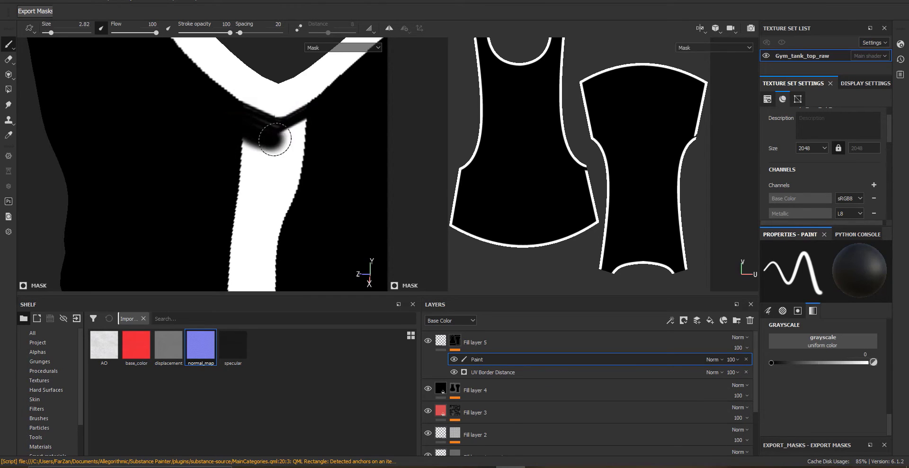
Keep painting black on Fill layer 5's mask to remove unwanted border band segments near the armhole and side seams
mouse_move(259, 130)
mouse_down()
mouse_move(289, 148)
mouse_move(292, 179)
mouse_up()
alt+right_drag(296, 201, 274, 195)
alt+middle_drag(274, 195, 274, 124)
drag(274, 123, 233, 136)
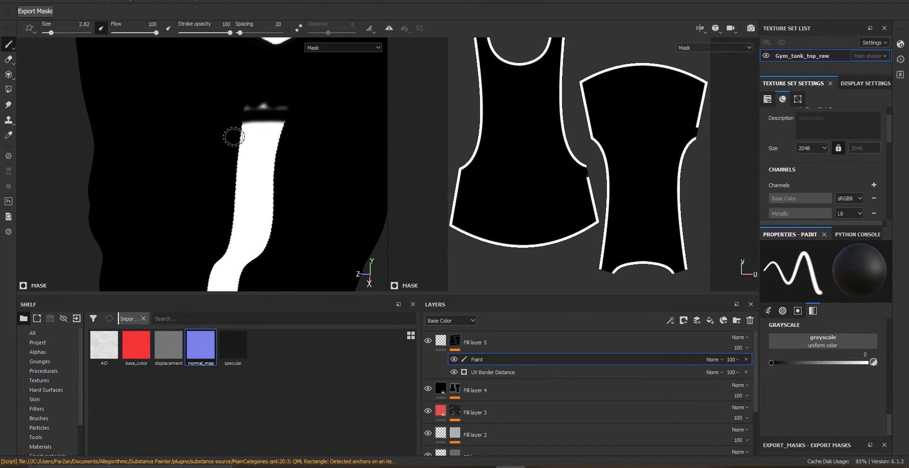
ctrl+right_drag(233, 136, 258, 136)
mouse_move(258, 135)
mouse_down()
mouse_move(241, 157)
mouse_move(244, 234)
mouse_up()
alt+middle_drag(266, 213, 286, 137)
drag(285, 138, 247, 176)
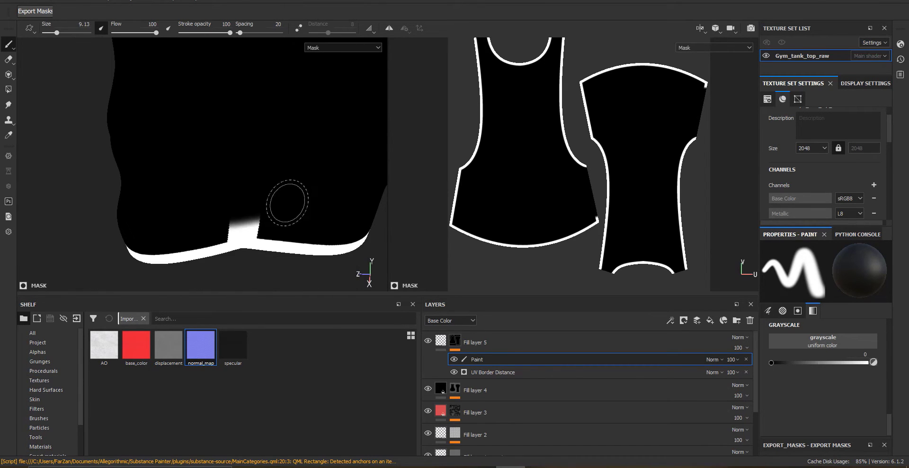
alt+middle_drag(287, 203, 286, 136)
mouse_move(286, 137)
alt+right_down()
mouse_move(279, 197)
mouse_move(301, 199)
alt+right_up()
alt+middle_drag(301, 199, 268, 203)
ctrl+right_drag(268, 204, 261, 193)
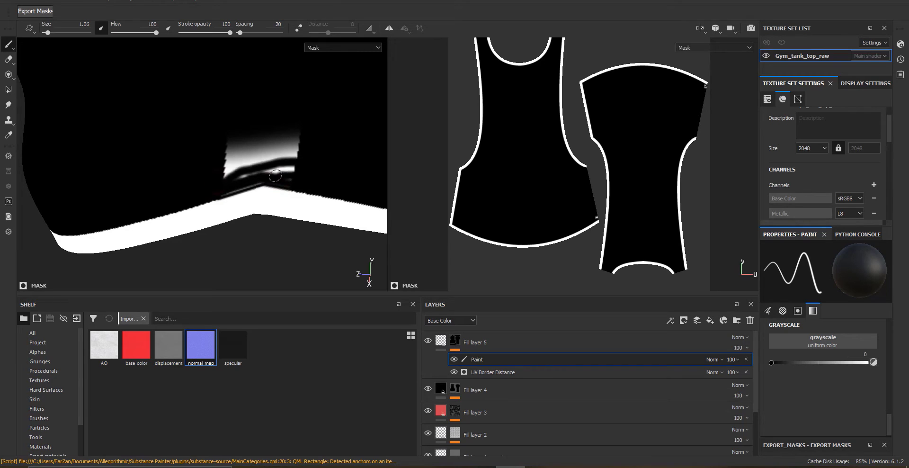
alt+right_drag(298, 158, 201, 162)
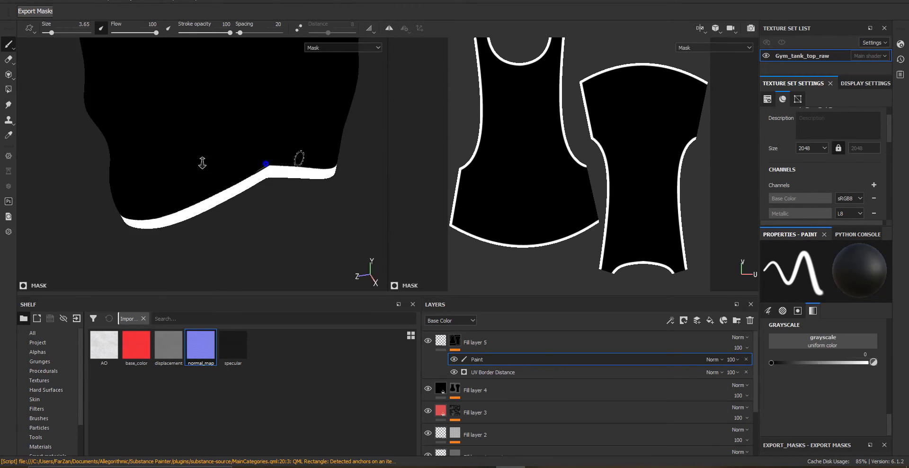
alt+drag(200, 175, 326, 174)
alt+middle_drag(208, 241, 246, 185)
alt+right_drag(246, 185, 311, 273)
ctrl+right_drag(283, 212, 260, 212)
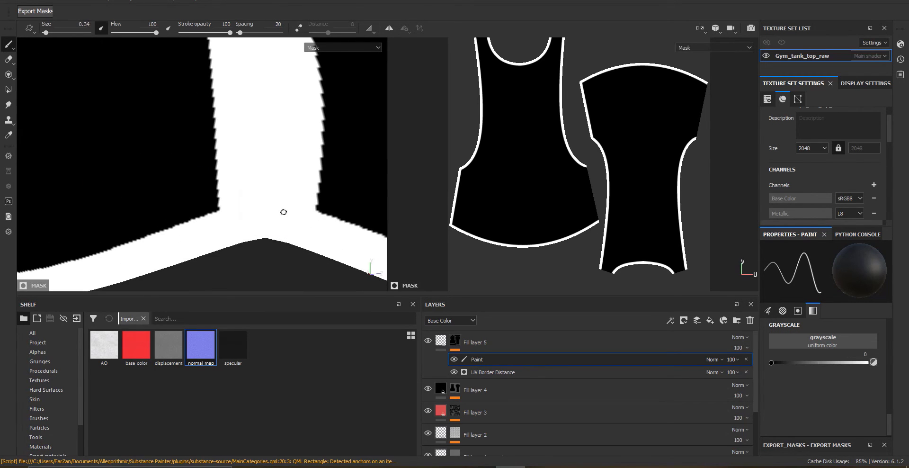
Erase the border band where the strap meets the neckline with black mask strokes at varied brush sizes
shift+click(266, 189)
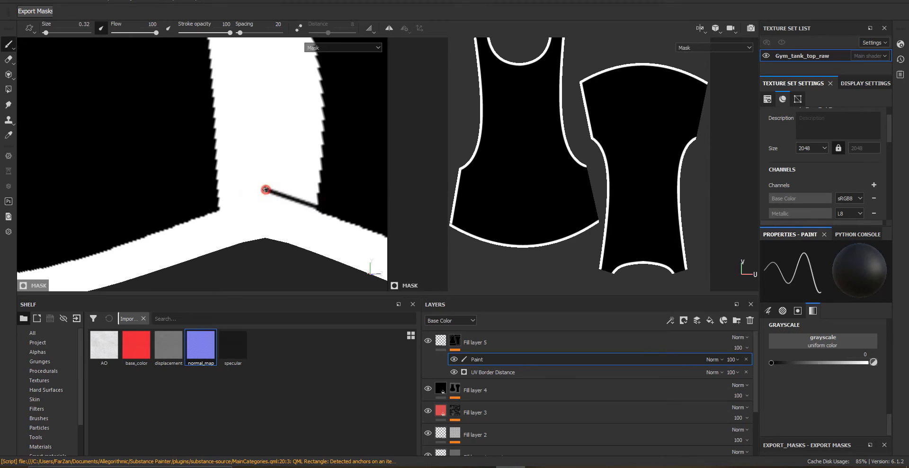
shift+click(210, 199)
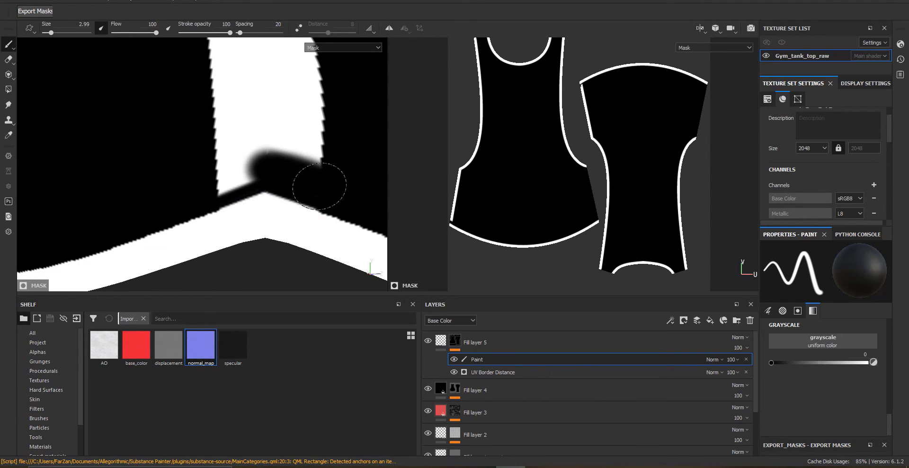
mouse_move(217, 157)
mouse_down()
mouse_move(243, 170)
mouse_move(303, 148)
mouse_up()
alt+right_drag(303, 156, 295, 148)
alt+middle_drag(294, 148, 303, 223)
mouse_move(287, 203)
mouse_down()
mouse_move(299, 155)
mouse_move(264, 112)
mouse_up()
alt+middle_drag(263, 112, 276, 227)
mouse_move(272, 222)
mouse_down()
mouse_move(249, 200)
mouse_move(304, 165)
mouse_up()
alt+drag(304, 175, 315, 192)
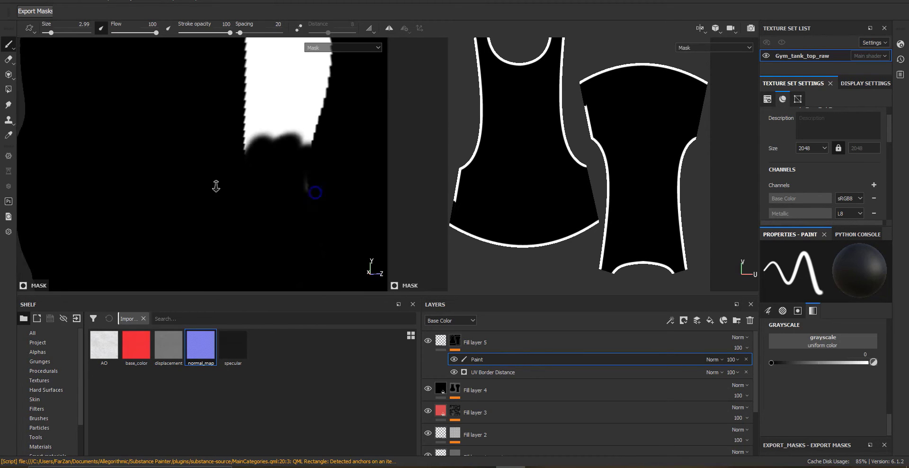
alt+middle_drag(315, 192, 288, 273)
drag(279, 246, 281, 131)
alt+middle_drag(271, 171, 275, 254)
drag(232, 218, 282, 131)
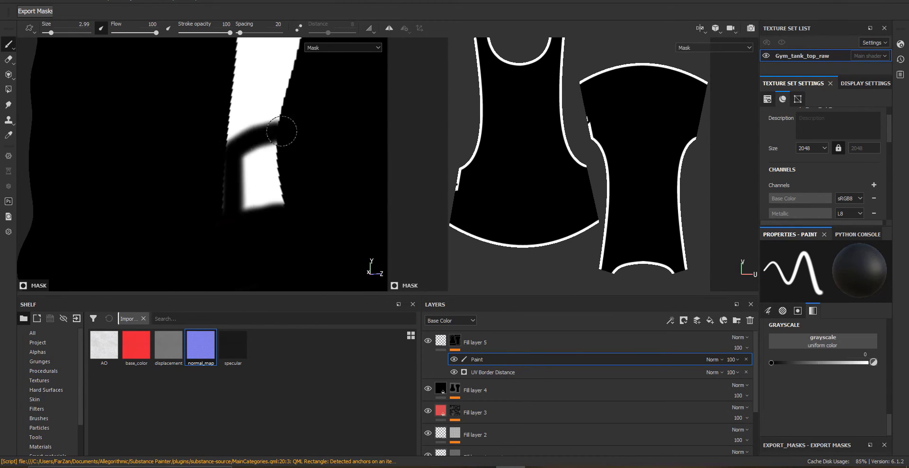
drag(168, 220, 284, 201)
alt+middle_drag(242, 137, 229, 235)
mouse_move(229, 184)
mouse_down()
mouse_move(230, 248)
mouse_move(283, 202)
mouse_up()
alt+middle_drag(277, 68, 256, 142)
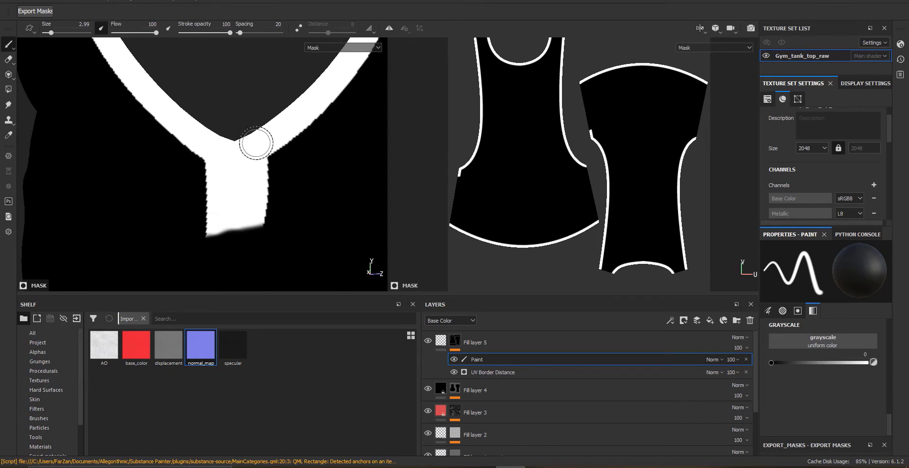
drag(190, 232, 277, 215)
alt+right_drag(239, 183, 265, 241)
ctrl+right_drag(252, 167, 227, 167)
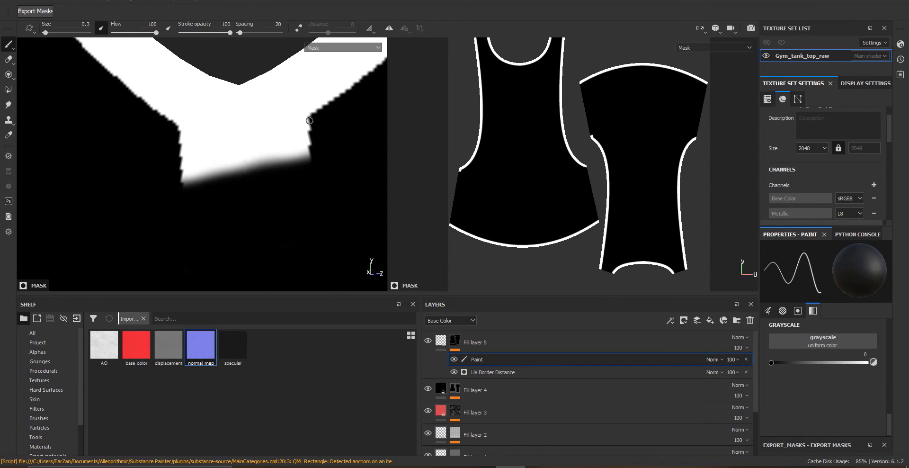
shift+click(274, 132)
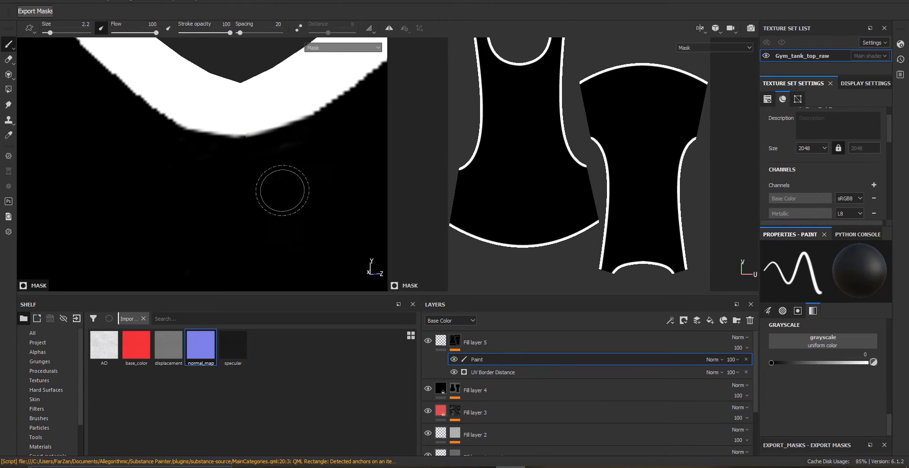
mouse_move(255, 191)
ctrl+right_down()
mouse_move(330, 189)
mouse_move(231, 192)
ctrl+right_up()
alt+right_drag(231, 192, 263, 193)
mouse_move(350, 201)
alt+mouse_down()
mouse_move(322, 205)
mouse_move(264, 182)
mouse_move(194, 181)
mouse_move(235, 194)
alt+mouse_up()
Move Fill layer 5 to the bottom of the layer stack, beneath Fill layer 1
click(441, 340)
alt+right_drag(234, 152, 166, 160)
drag(487, 343, 473, 382)
scroll(482, 388, down, 2)
alt+drag(229, 189, 265, 199)
click(480, 440)
alt+right_drag(265, 199, 130, 205)
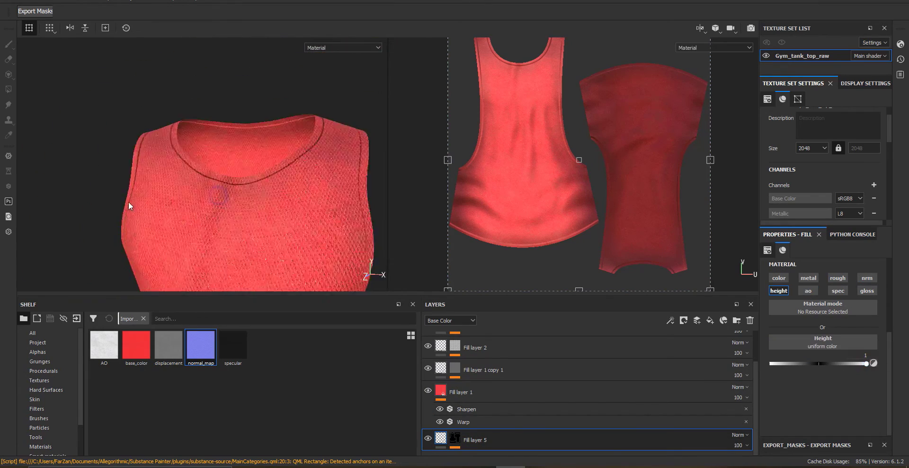
alt+drag(130, 205, 191, 187)
alt+right_drag(191, 186, 213, 175)
alt+drag(214, 176, 242, 183)
alt+right_drag(242, 183, 251, 237)
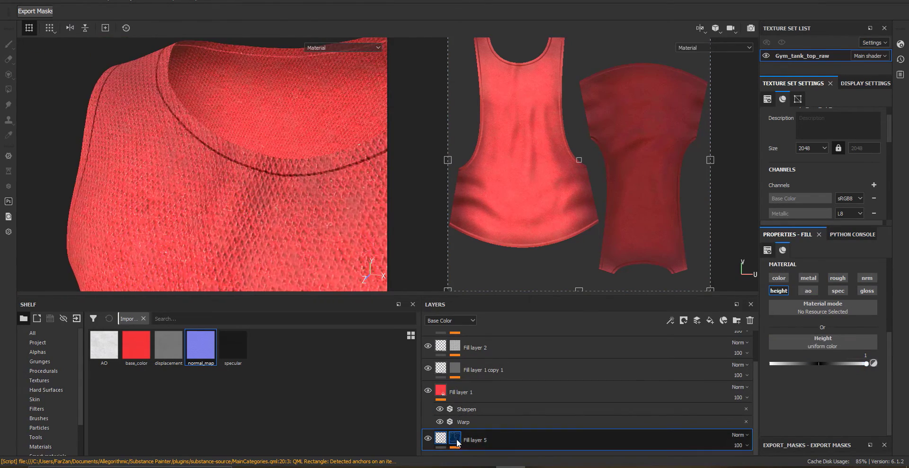
right_click(455, 440)
click(447, 440)
click(443, 440)
click(779, 278)
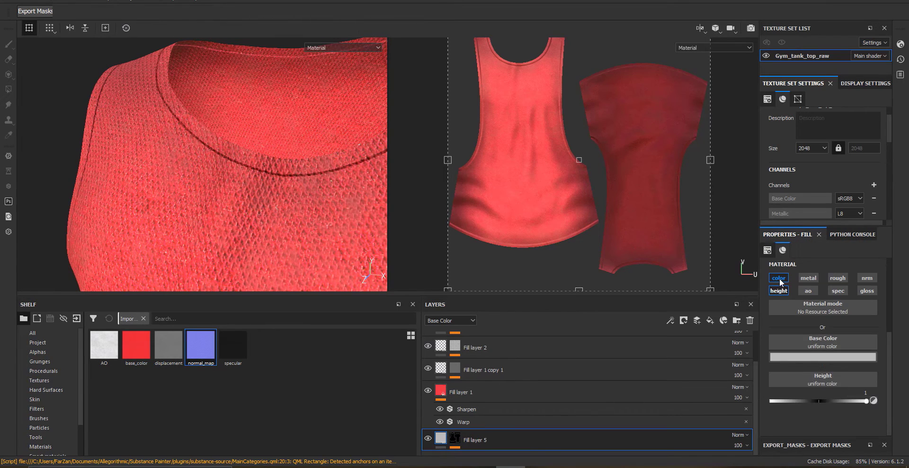
click(792, 357)
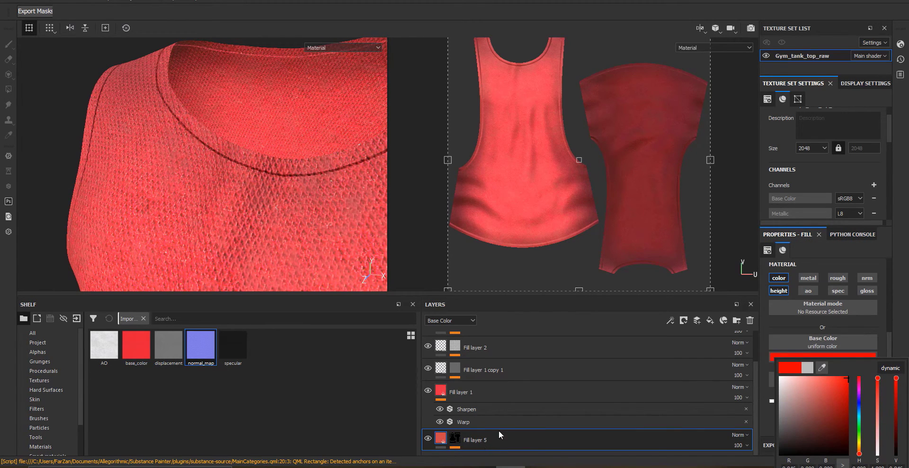
click(792, 354)
click(779, 278)
Try duplicating Fill layer 5 to the top of the stack and adjusting the copy's color and height channels
right_click(472, 435)
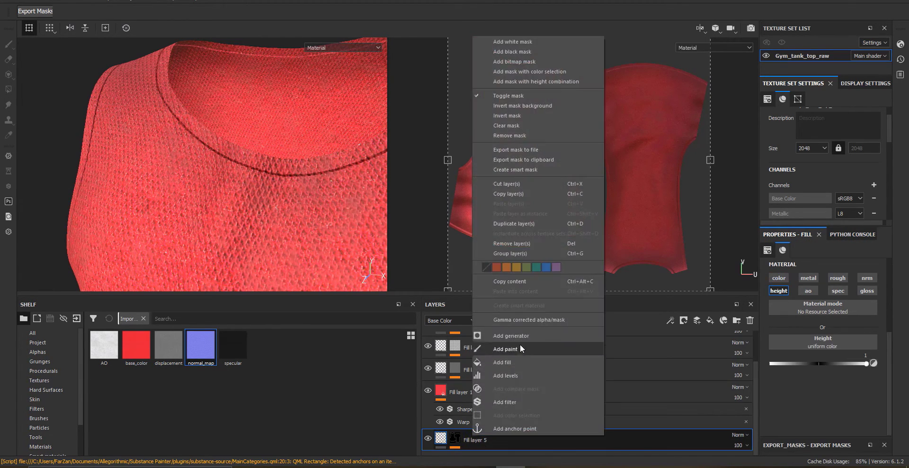
click(512, 223)
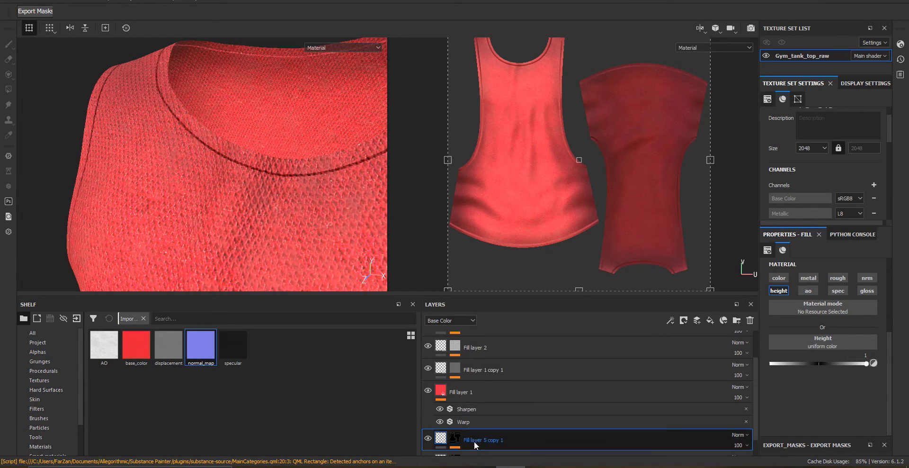
drag(473, 441, 478, 342)
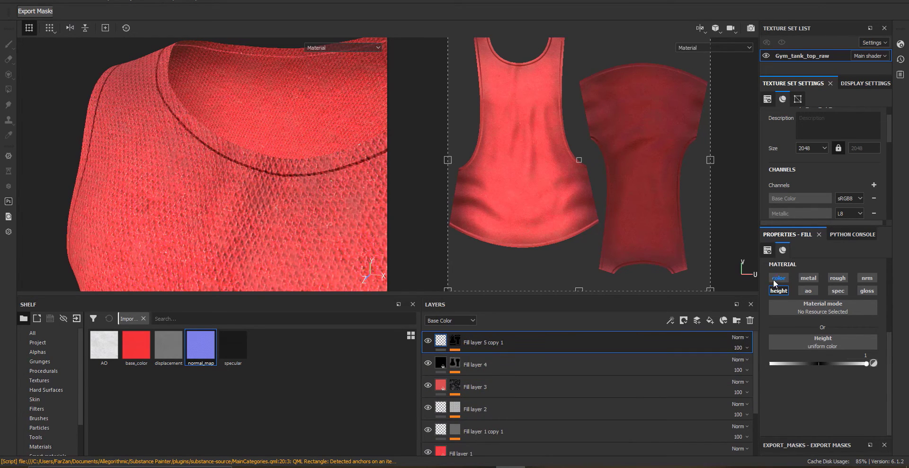
click(779, 278)
click(782, 292)
click(779, 290)
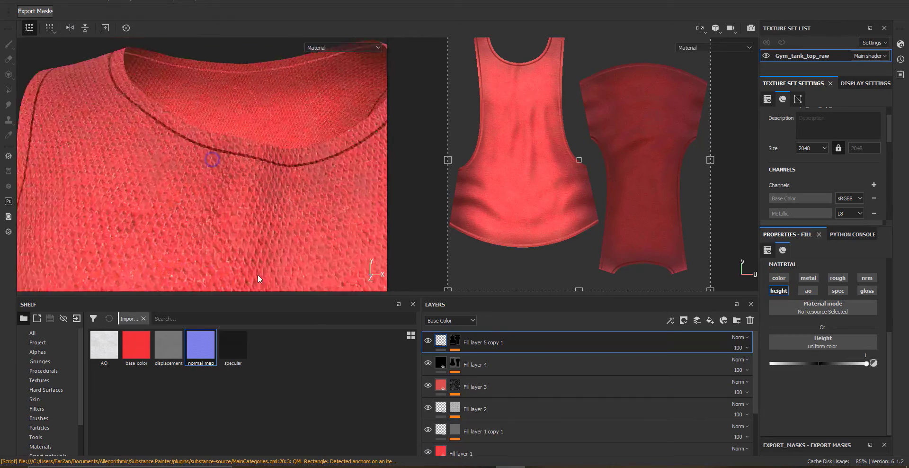
alt+drag(204, 161, 235, 224)
scroll(235, 224, up, 2)
click(779, 291)
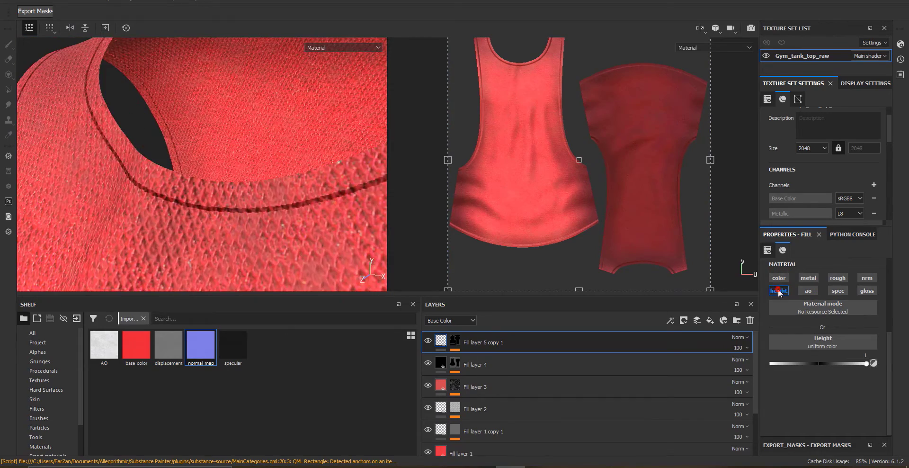
click(779, 278)
click(817, 356)
drag(788, 364, 440, 451)
alt+drag(241, 225, 326, 201)
scroll(290, 233, down, 5)
scroll(229, 100, up, 3)
scroll(295, 231, up, 3)
key(ctrl+z)
key(ctrl+z)
scroll(326, 202, down, 3)
click(750, 321)
Save the project and paste Fill layer 5's mask into a new black mask on Fill layer 1
key(ctrl+s)
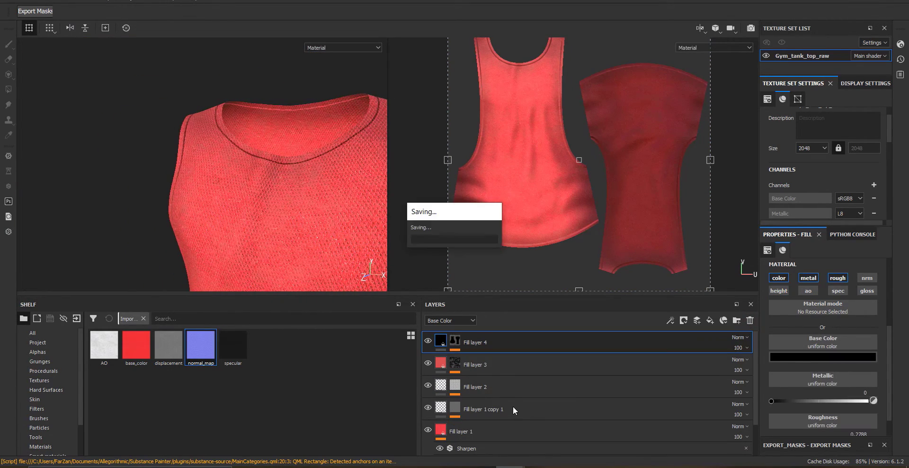
scroll(497, 416, down, 2)
click(489, 438)
scroll(271, 156, up, 2)
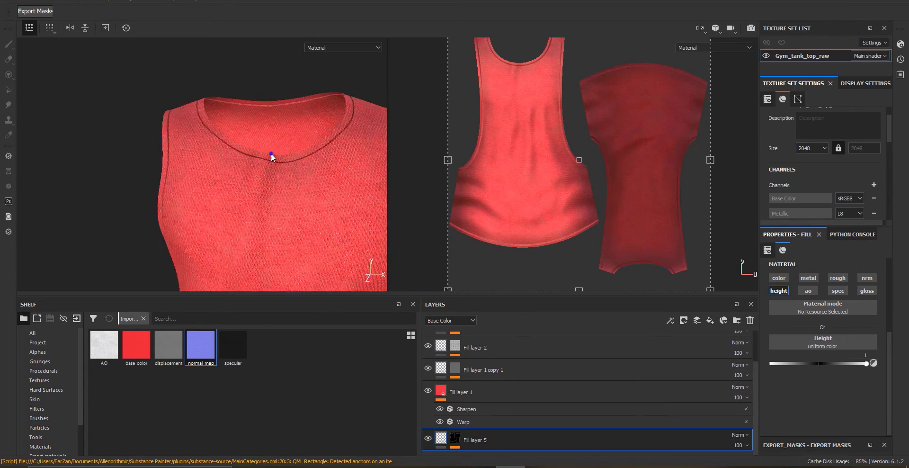
scroll(271, 156, up, 3)
alt+drag(303, 230, 283, 210)
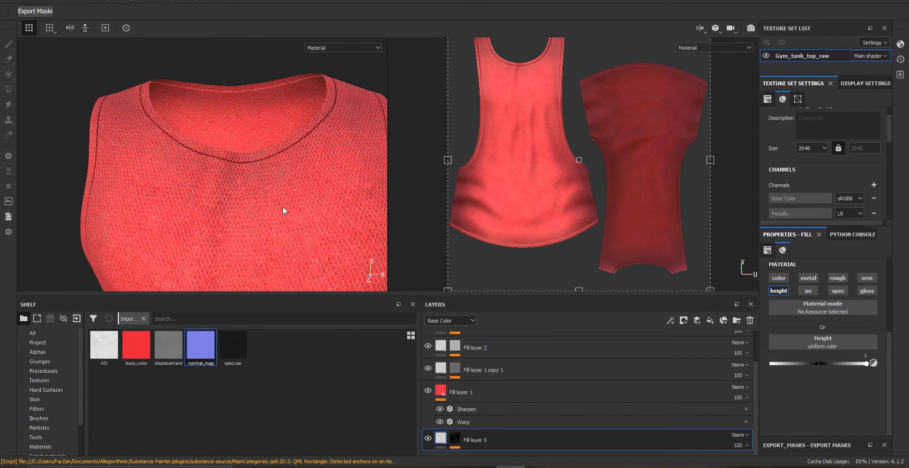
right_click(452, 438)
click(484, 297)
right_click(442, 390)
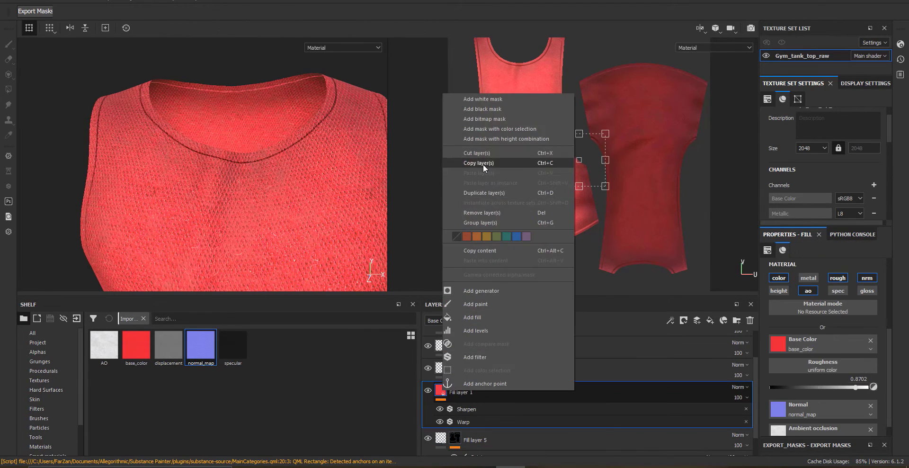
click(482, 109)
right_click(454, 390)
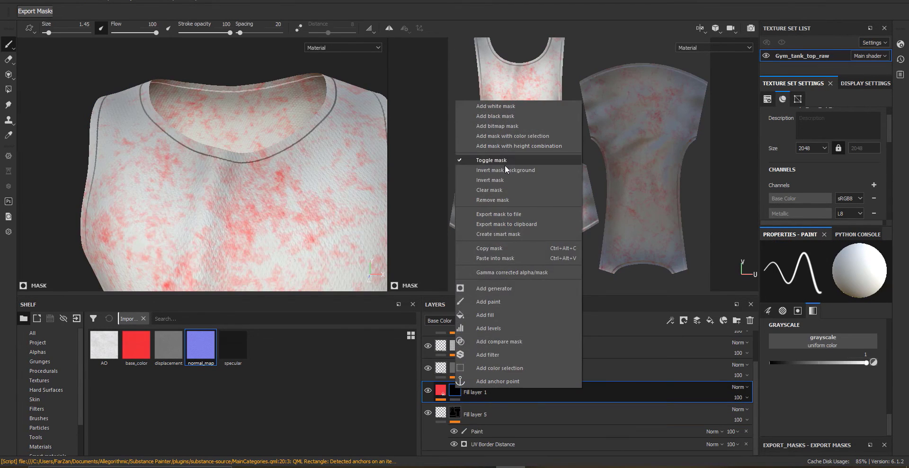
click(502, 258)
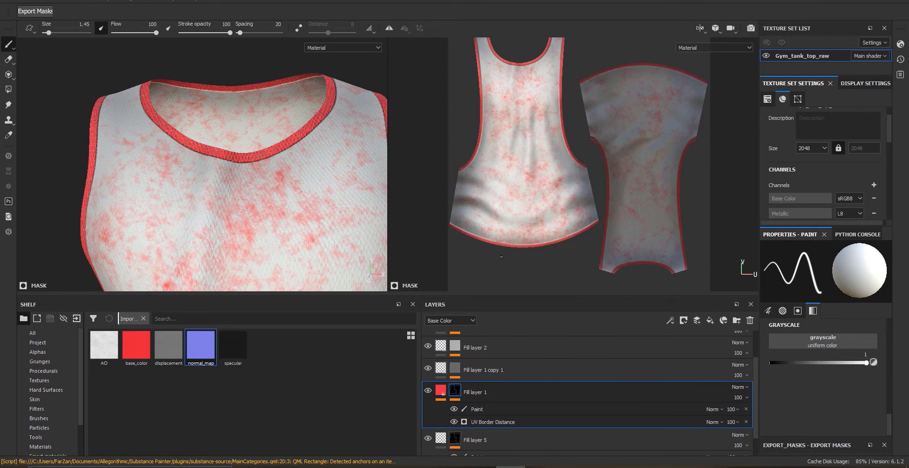
Add a Levels effect to Fill layer 1's mask
right_click(455, 390)
click(488, 328)
mouse_move(255, 190)
alt+mouse_down()
mouse_move(284, 192)
mouse_move(263, 197)
alt+mouse_up()
click(441, 390)
click(456, 391)
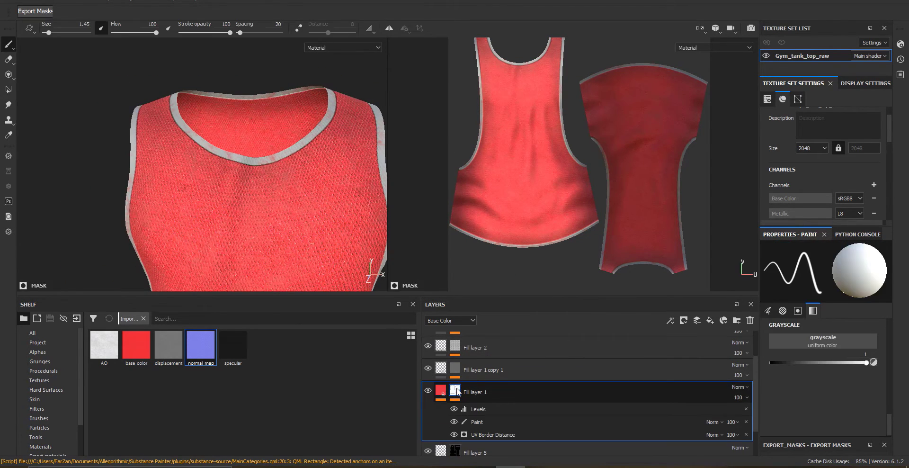
alt+drag(287, 227, 265, 227)
Enable Fill layer 5's color channel and pick the same red as Fill layer 1 for its base color
click(441, 451)
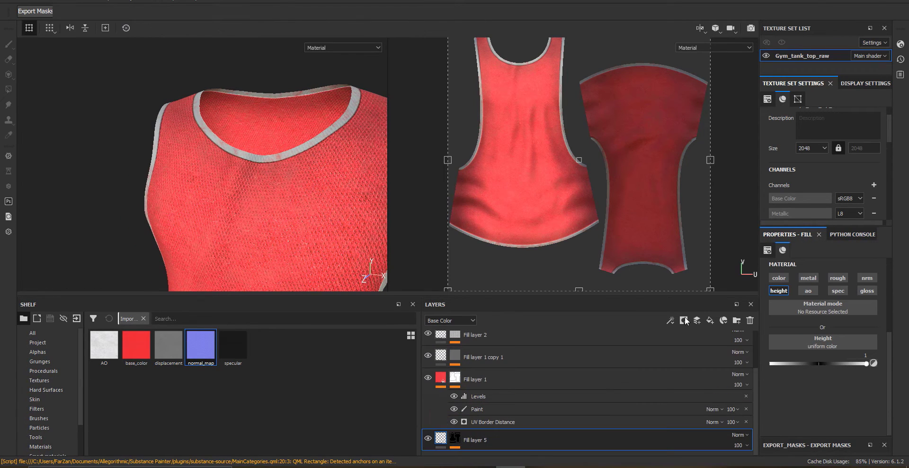
click(781, 279)
click(828, 360)
drag(822, 366, 441, 377)
alt+right_drag(266, 244, 310, 260)
alt+drag(310, 260, 230, 165)
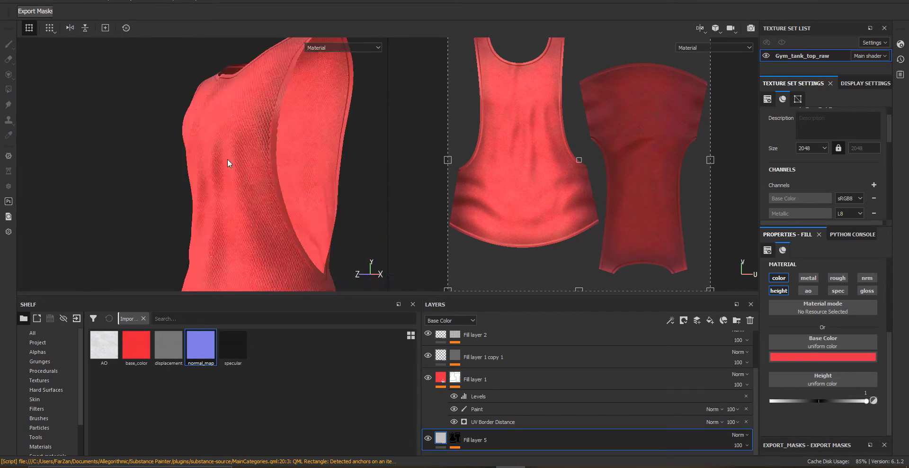
alt+right_drag(296, 220, 266, 203)
alt+drag(253, 190, 268, 220)
alt+right_drag(266, 253, 240, 229)
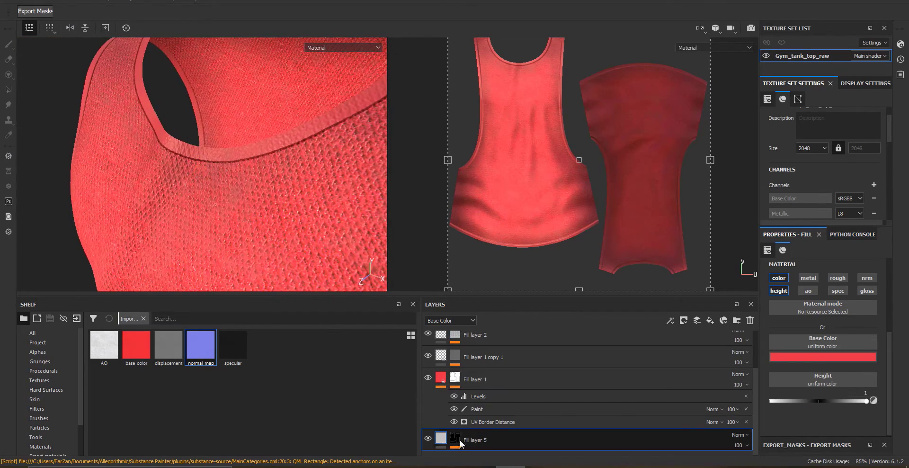
Copy Fill layer 1's mask and try adding a fill effect to Fill layer 1 copy 1's mask
right_click(454, 376)
click(489, 236)
click(455, 356)
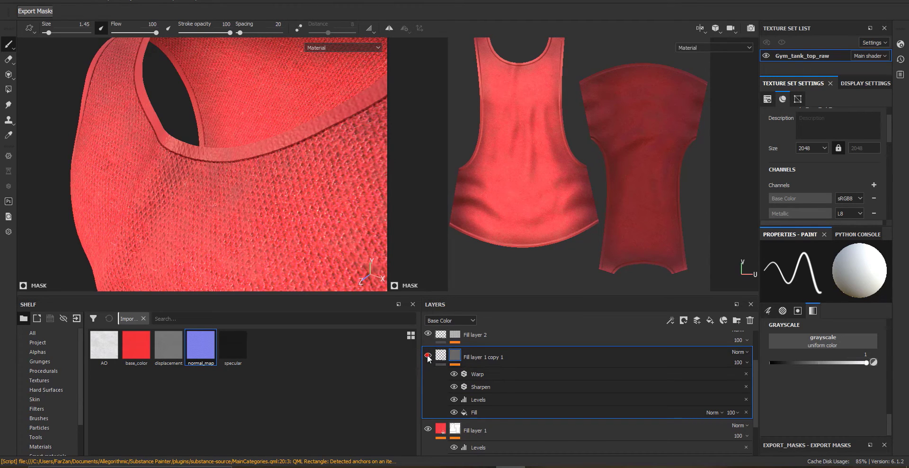
alt+click(457, 356)
click(479, 360)
click(455, 356)
right_click(481, 410)
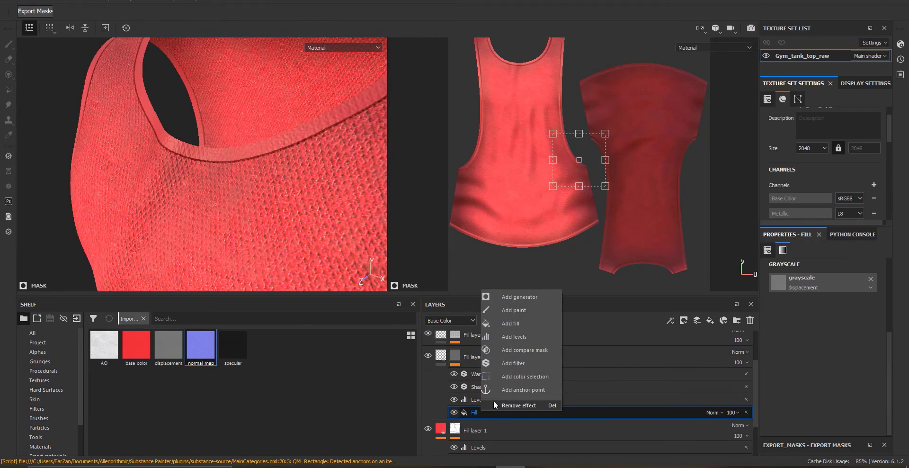
click(498, 323)
key(ctrl+z)
alt+drag(322, 193, 301, 197)
alt+middle_drag(301, 197, 238, 205)
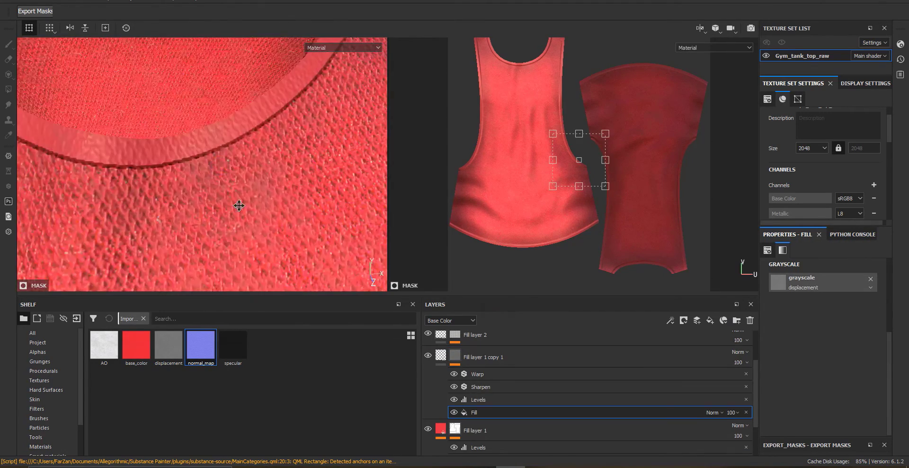
alt+drag(238, 205, 56, 169)
alt+right_drag(189, 208, 223, 227)
alt+drag(180, 38, 245, 219)
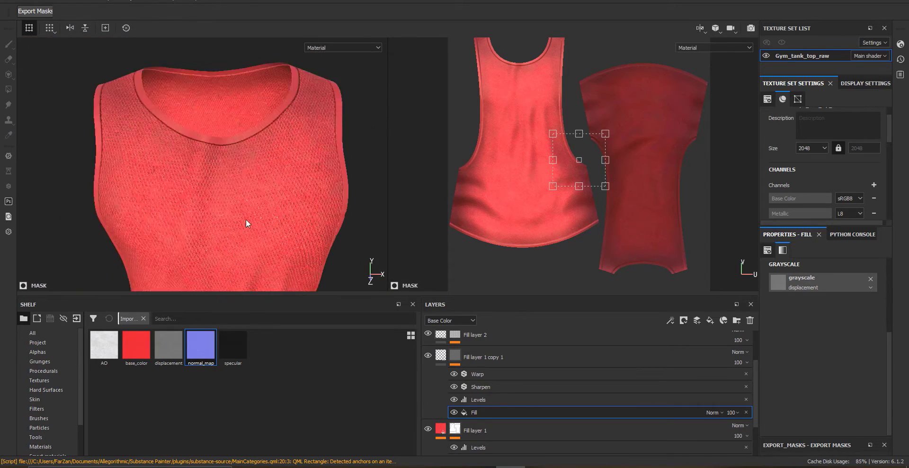
Add a new fill layer at the top of the layer stack
scroll(229, 199, up, 4)
click(454, 355)
click(427, 356)
click(441, 356)
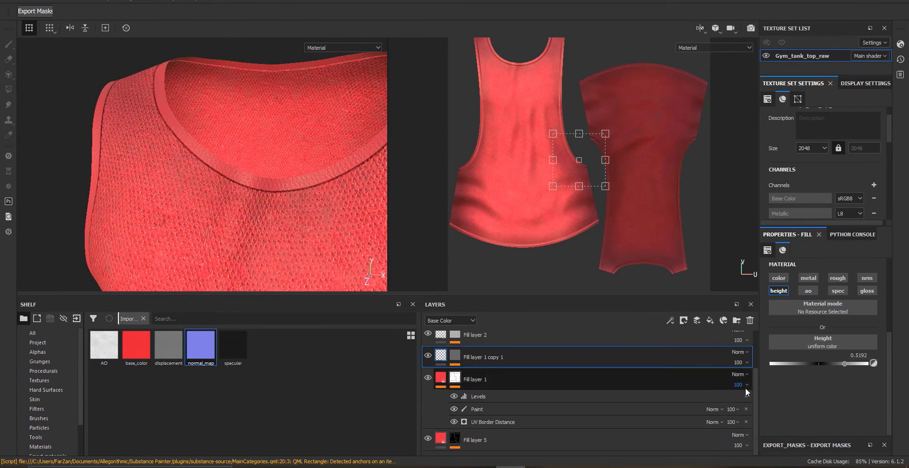
scroll(686, 369, up, 3)
click(620, 349)
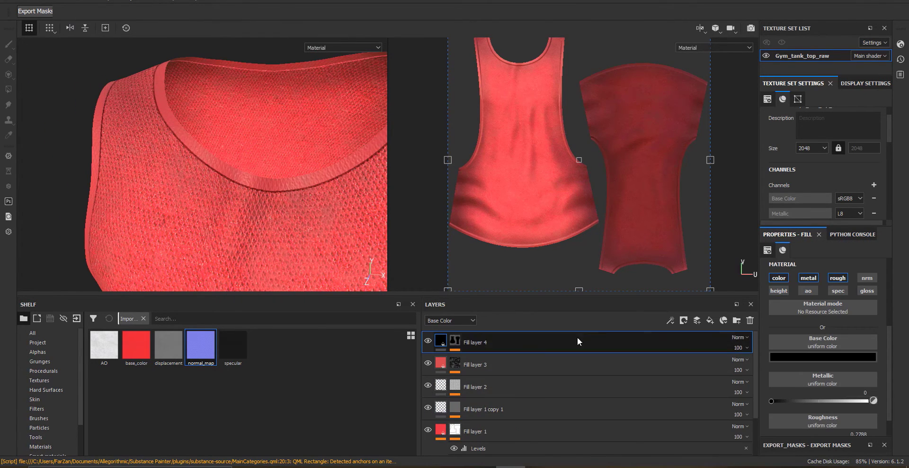
click(711, 320)
Add a black mask to Fill layer 6, then undo it
right_click(434, 345)
click(484, 55)
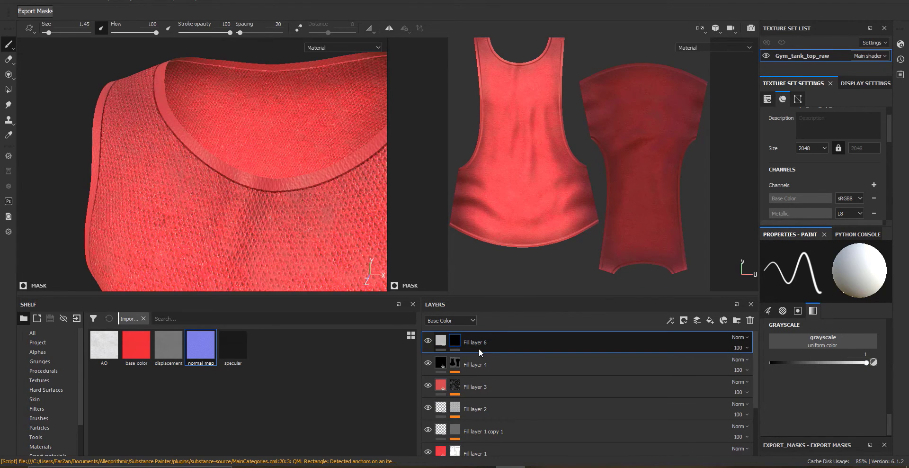
scroll(479, 348, down, 1)
key(ctrl+z)
scroll(489, 414, down, 2)
right_click(456, 439)
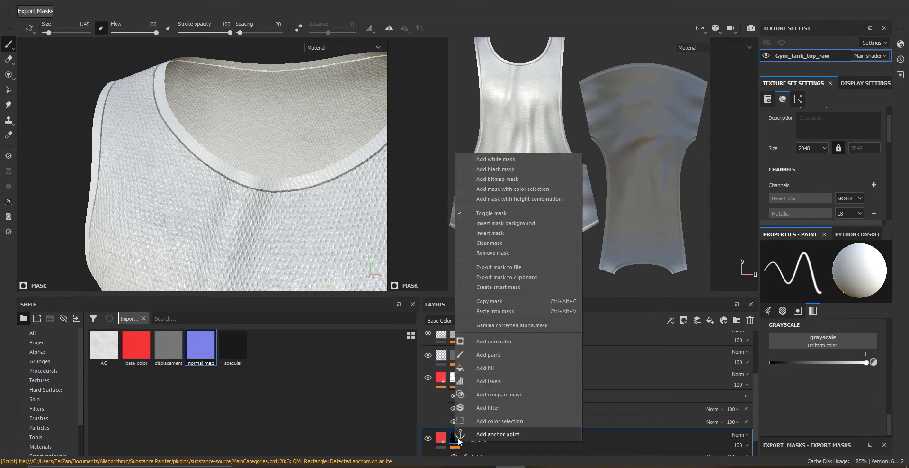
click(626, 385)
Copy Fill layer 3's mask and paste it into a new black mask on Fill layer 6
scroll(473, 407, down, 1)
right_click(436, 416)
click(498, 289)
scroll(448, 360, up, 4)
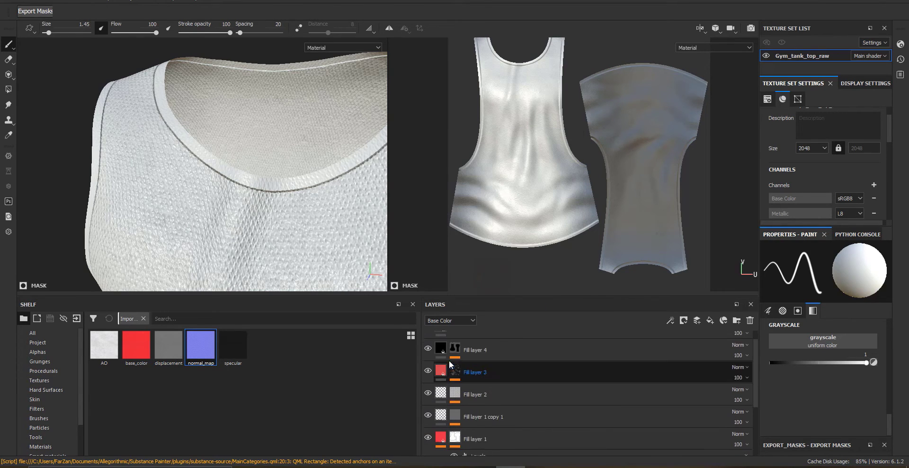
right_click(440, 339)
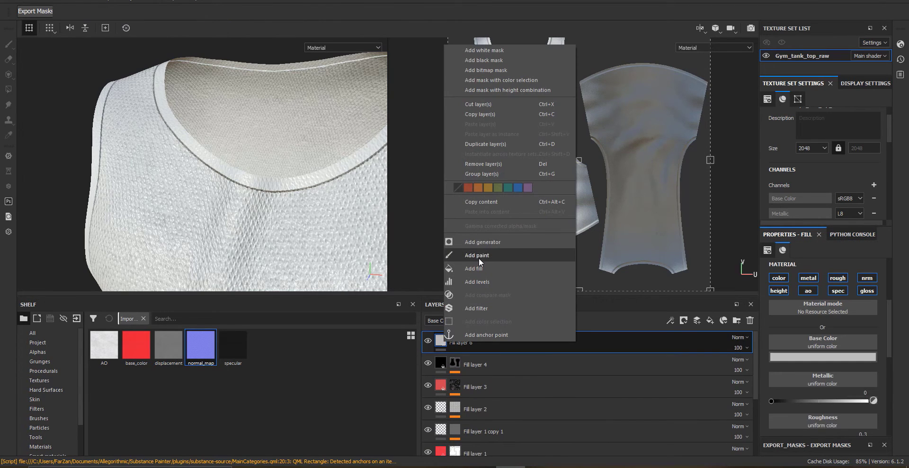
click(493, 60)
right_click(455, 339)
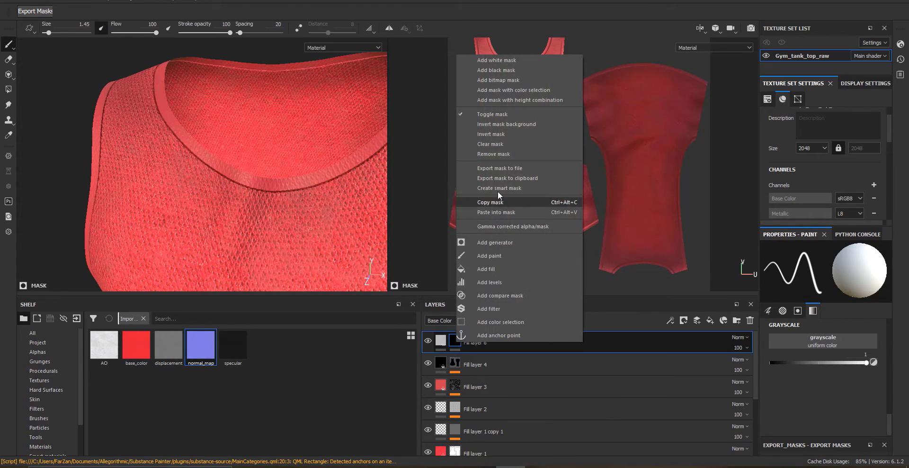
click(496, 212)
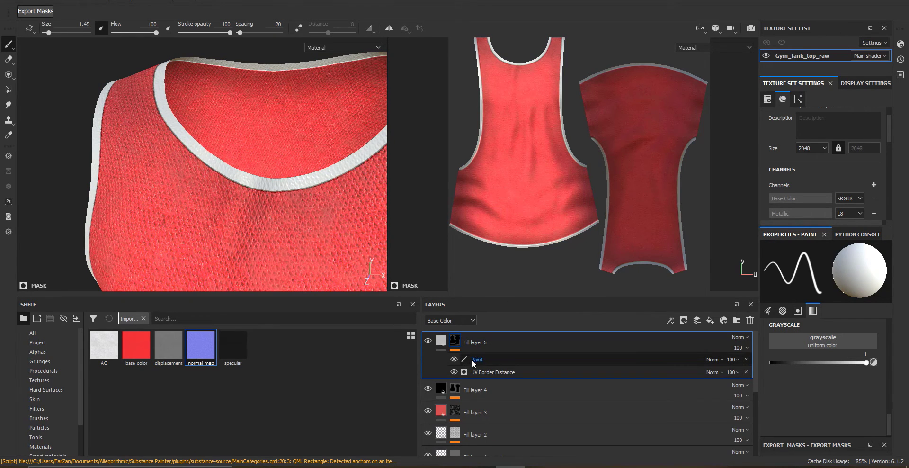
Replace the UV Border Distance generator in Fill layer 6's mask with the Auto Stitcher generator
click(521, 371)
click(852, 268)
click(855, 299)
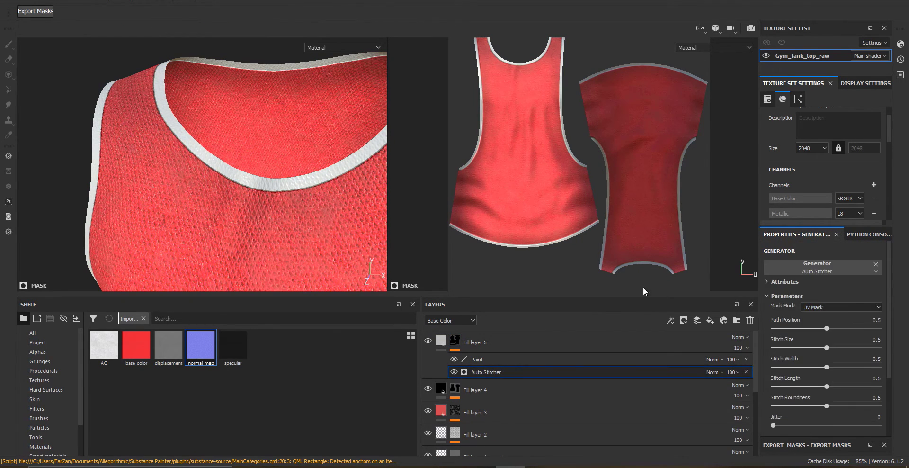
Tune the Auto Stitcher: Path Position 0.08, Stitch Size 0.07, Width 0.49, Length 0.39, Roundness 0.53, Jitter 0.71
alt+drag(179, 200, 279, 199)
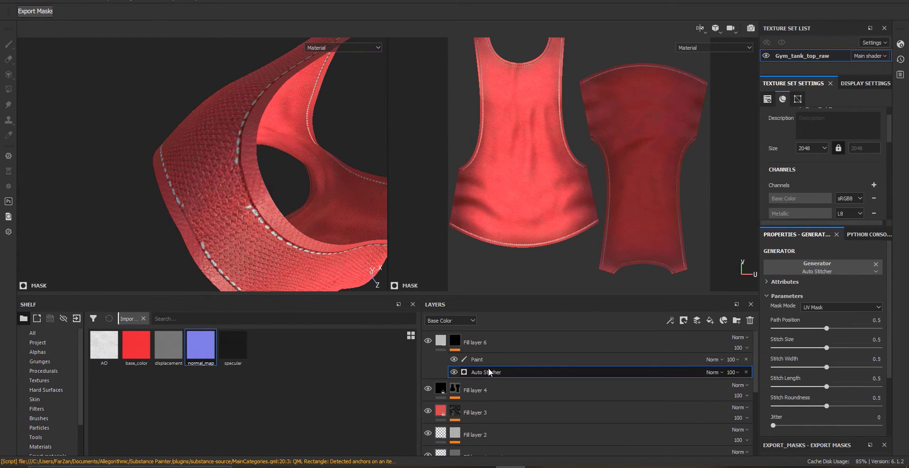
drag(826, 328, 783, 329)
alt+drag(313, 249, 262, 185)
scroll(262, 184, up, 5)
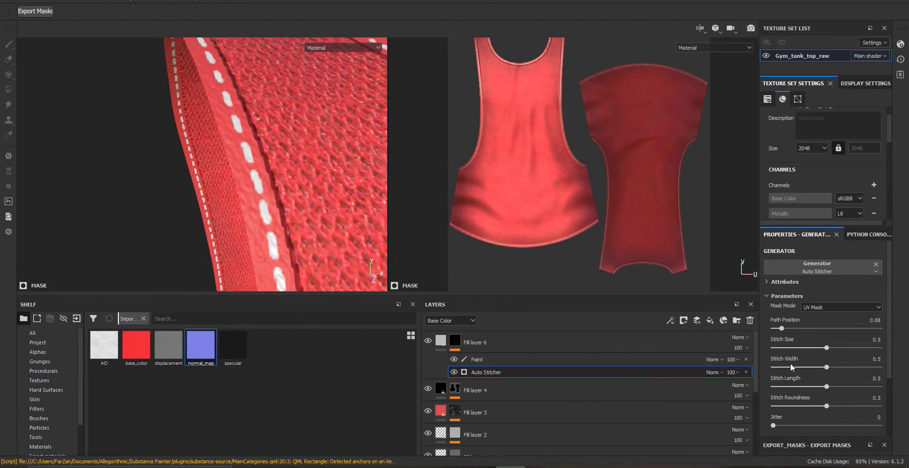
drag(807, 348, 782, 349)
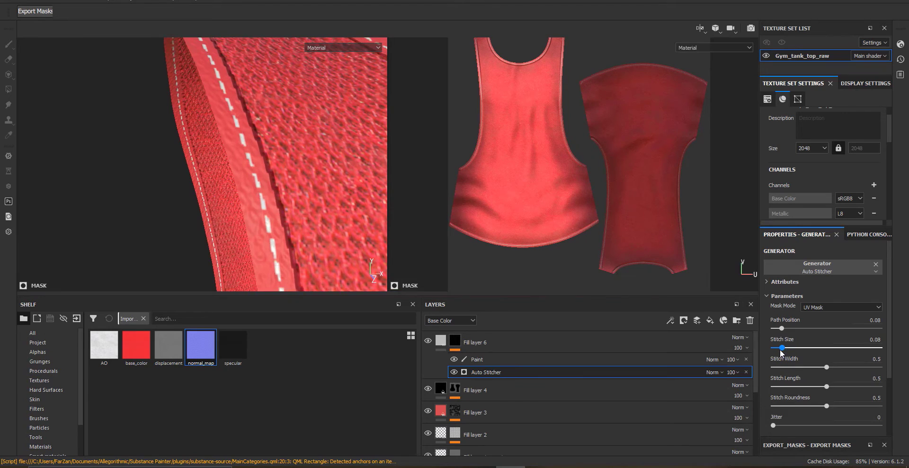
drag(828, 367, 849, 425)
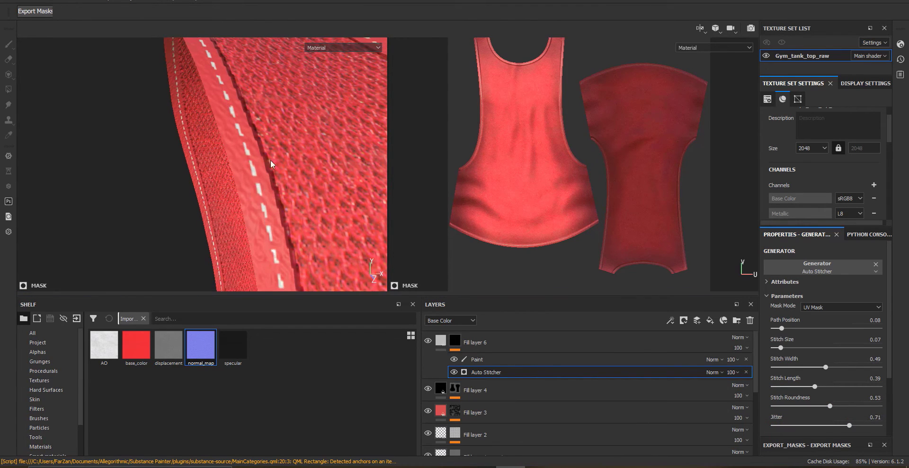
Set the Auto Stitcher's Path Position to 0.25
alt+drag(340, 157, 163, 128)
alt+middle_drag(162, 129, 209, 191)
scroll(209, 190, up, 3)
scroll(209, 191, down, 2)
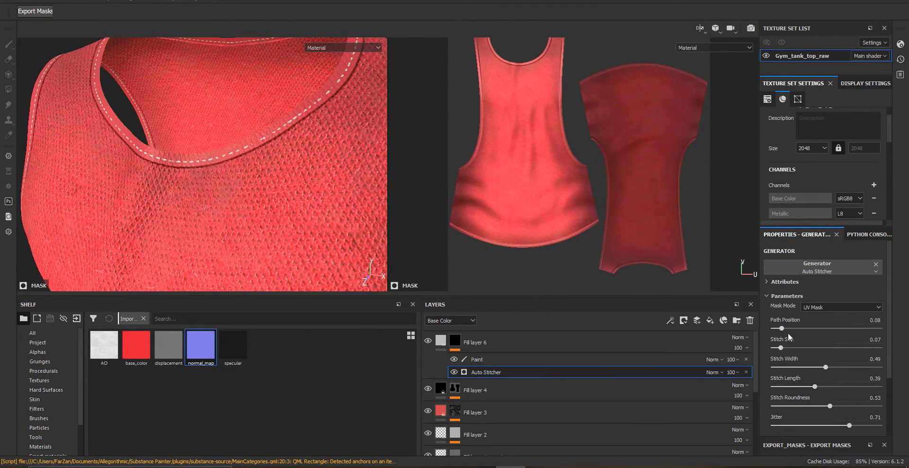
drag(782, 328, 784, 328)
alt+middle_drag(156, 157, 223, 187)
scroll(223, 187, up, 3)
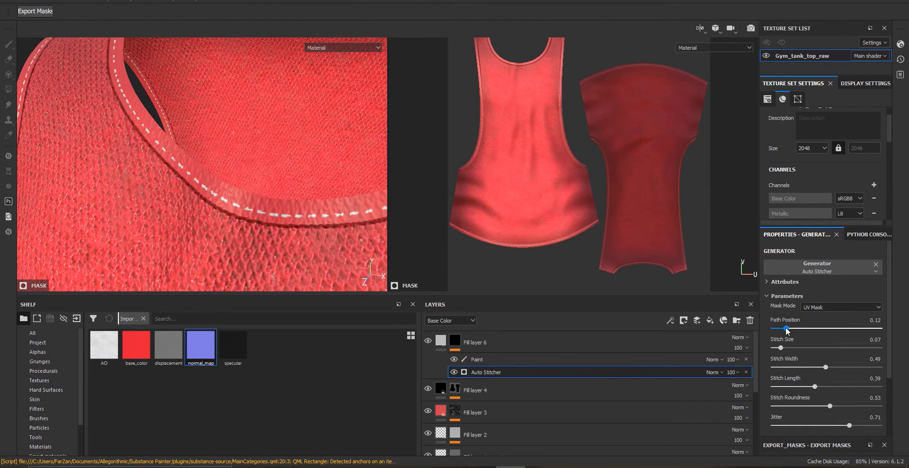
drag(787, 329, 799, 329)
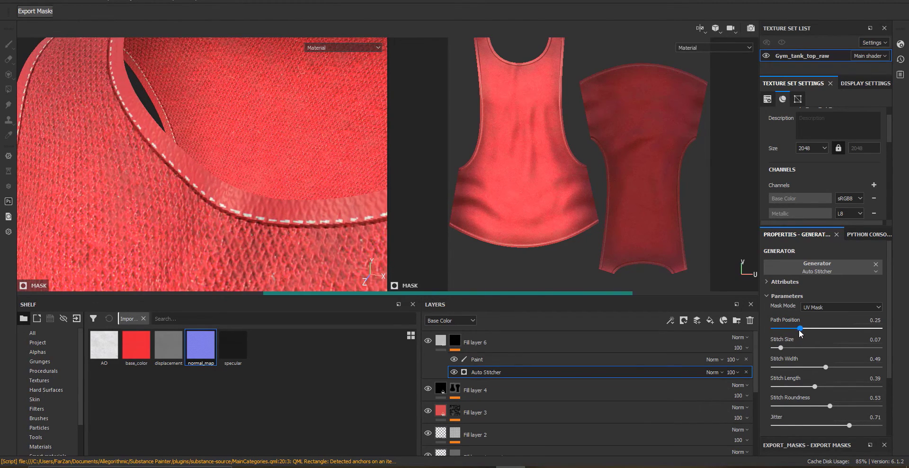
Orbit and zoom around the neckline and armholes to inspect the generated stitches
scroll(179, 234, down, 3)
alt+drag(178, 234, 193, 194)
scroll(252, 148, down, 3)
scroll(192, 194, up, 5)
alt+middle_drag(193, 194, 272, 263)
alt+drag(272, 264, 168, 262)
scroll(302, 237, down, 6)
scroll(152, 178, up, 4)
scroll(223, 175, up, 3)
alt+drag(152, 178, 266, 188)
scroll(223, 175, down, 6)
scroll(226, 179, up, 7)
Paint a stroke on Fill layer 6's mask near the neckline stitches, then undo it
click(453, 340)
mouse_move(866, 363)
mouse_down()
mouse_move(816, 366)
mouse_move(867, 363)
mouse_up()
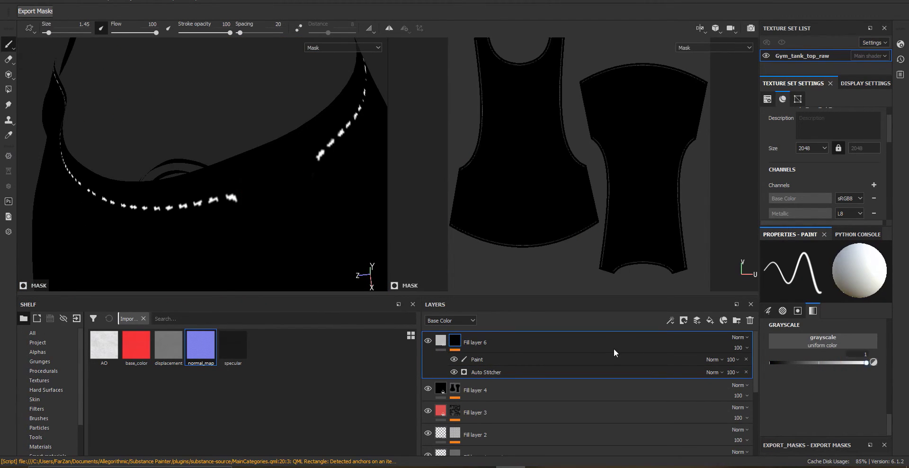
click(614, 358)
drag(285, 178, 308, 166)
click(453, 342)
click(441, 341)
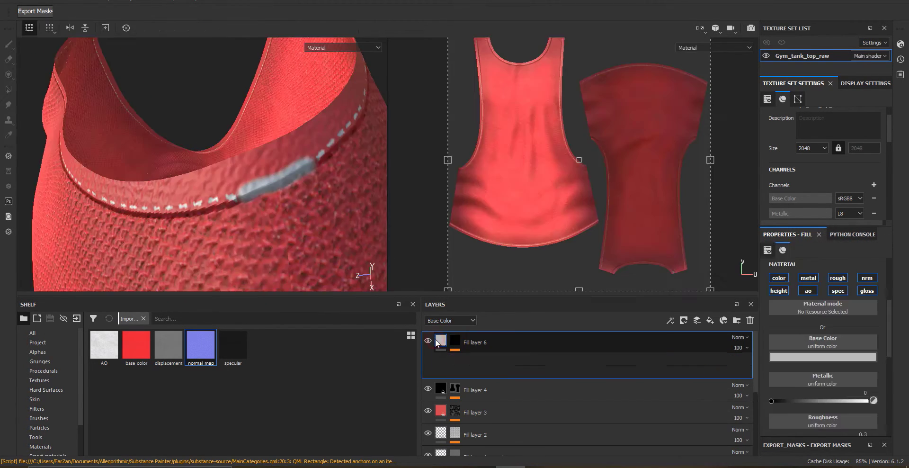
key(ctrl+z)
Paint over the neckline stitches on Fill layer 6's mask with a 0.73 grayscale brush
click(452, 342)
mouse_move(293, 235)
alt+mouse_down()
mouse_move(276, 227)
mouse_move(254, 163)
alt+mouse_up()
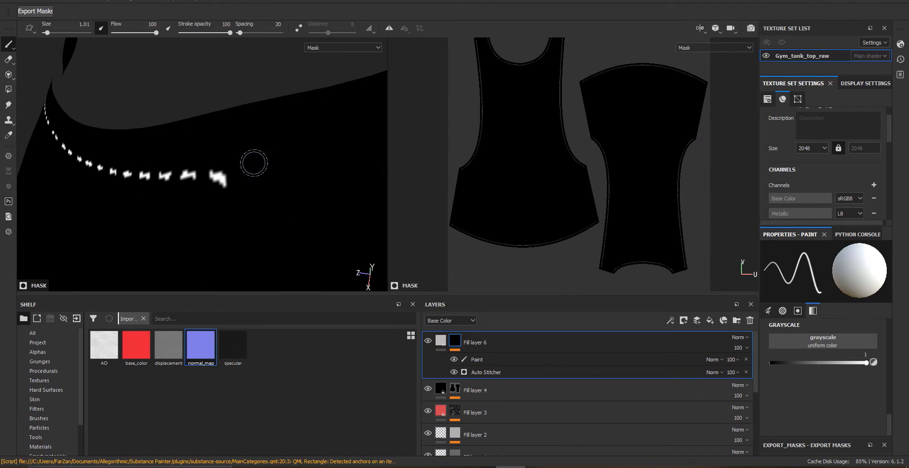
click(842, 362)
alt+drag(317, 197, 220, 205)
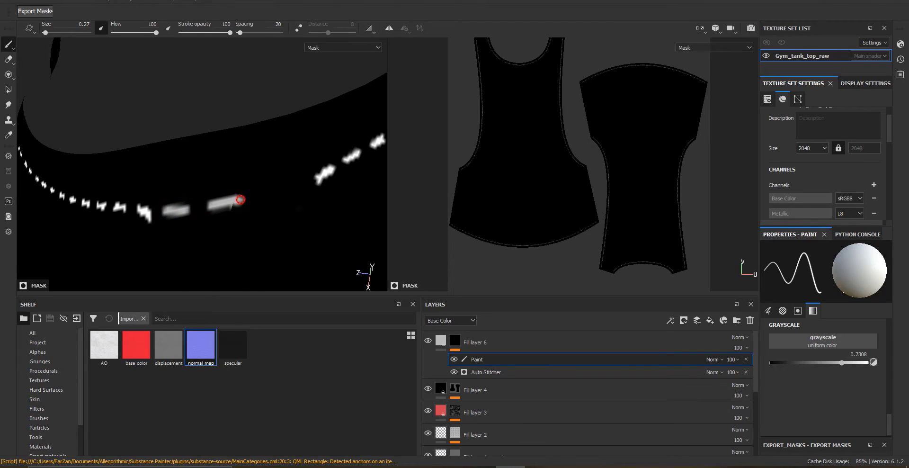
alt+drag(229, 224, 223, 223)
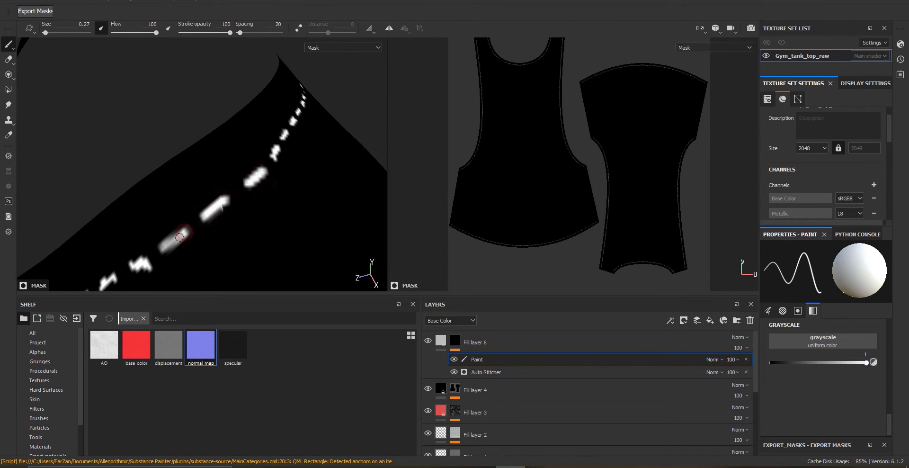
Paint mask touch-ups along the armhole stitch lines of Fill layer 6
drag(179, 237, 166, 246)
alt+right_drag(250, 199, 101, 207)
mouse_move(101, 207)
alt+mouse_down()
mouse_move(213, 247)
mouse_move(246, 189)
alt+mouse_up()
mouse_move(241, 149)
alt+right_down()
mouse_move(252, 191)
mouse_move(322, 208)
mouse_move(235, 185)
alt+right_up()
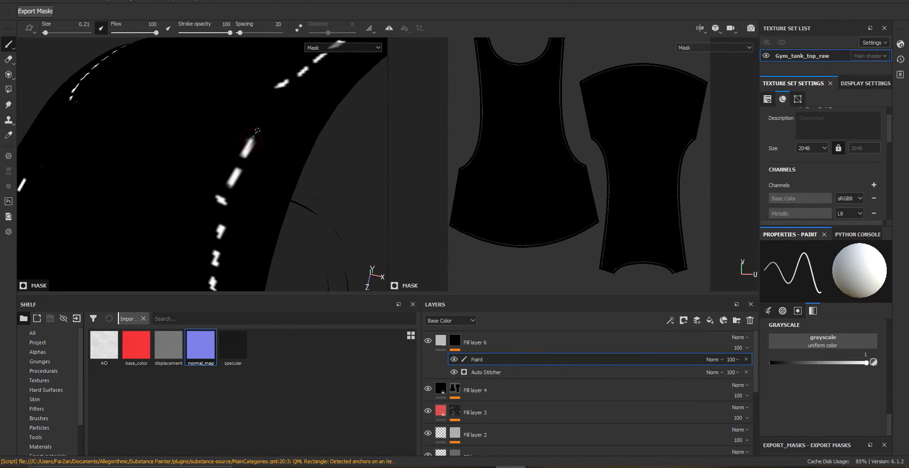
drag(276, 91, 271, 100)
alt+right_drag(227, 196, 136, 157)
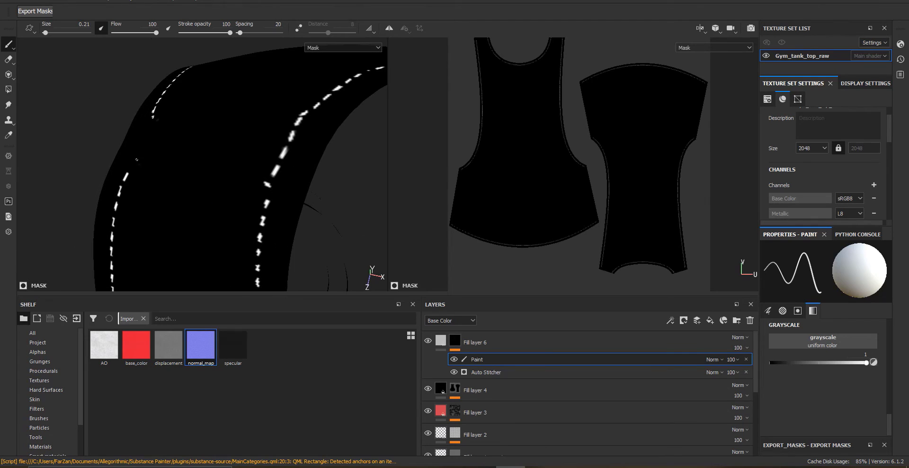
alt+drag(155, 171, 213, 166)
alt+right_drag(171, 157, 206, 185)
alt+drag(206, 185, 199, 169)
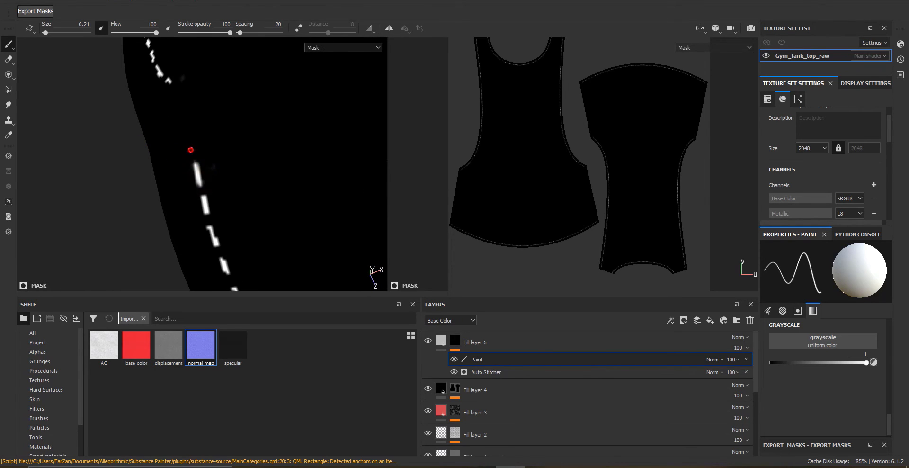
Touch up the side seam stitches in Fill layer 6's mask with clicks and short strokes
click(182, 119)
shift+click(178, 108)
click(174, 101)
shift+click(171, 93)
alt+right_drag(171, 92, 124, 81)
alt+drag(204, 189, 190, 143)
alt+middle_drag(246, 156, 213, 157)
alt+right_drag(213, 157, 294, 214)
alt+middle_drag(293, 213, 327, 370)
shift+click(193, 103)
mouse_move(272, 222)
alt+right_down()
mouse_move(143, 194)
mouse_move(140, 173)
alt+right_up()
alt+middle_drag(199, 199, 208, 43)
alt+drag(235, 142, 308, 146)
alt+right_drag(226, 200, 298, 381)
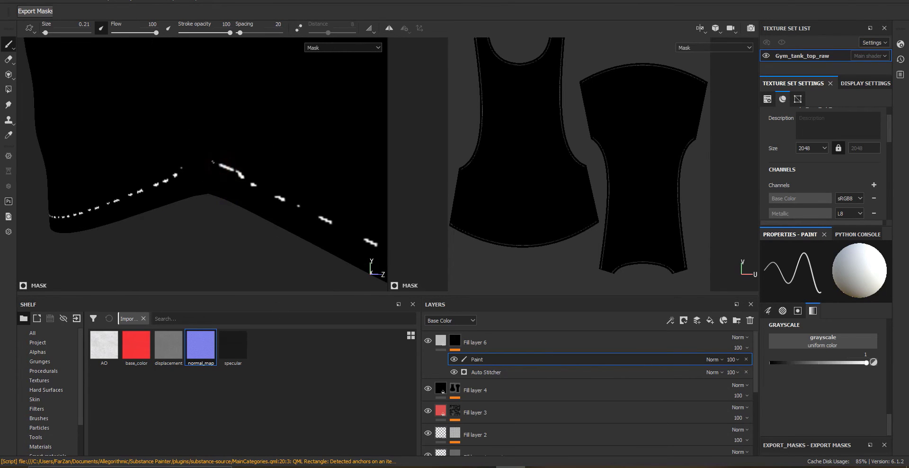
Paint mask touch-ups along the hem stitches
alt+right_drag(250, 188, 169, 191)
alt+drag(169, 191, 360, 197)
alt+middle_drag(256, 199, 186, 217)
alt+right_drag(186, 217, 232, 232)
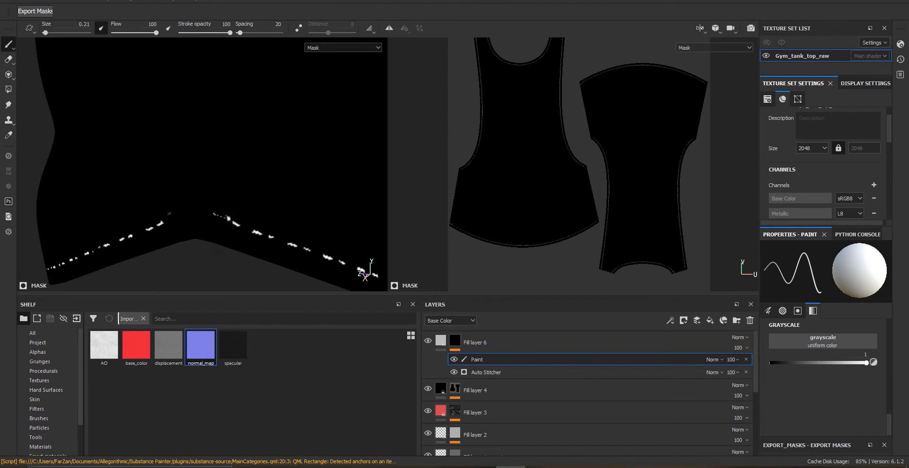
shift+click(222, 217)
click(171, 215)
mouse_move(248, 149)
alt+middle_down()
mouse_move(251, 255)
mouse_move(211, 260)
alt+middle_up()
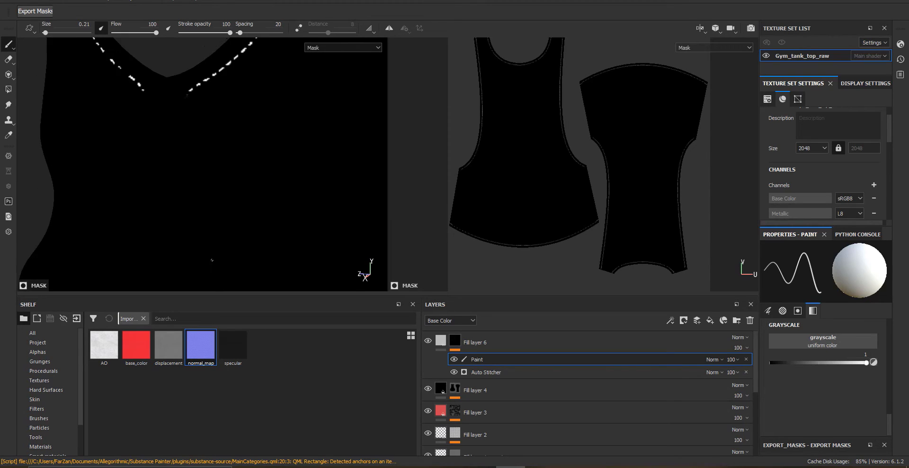
Touch up the neckline and armhole stitches in Fill layer 6's mask
alt+middle_drag(211, 189, 266, 260)
alt+right_drag(185, 199, 229, 199)
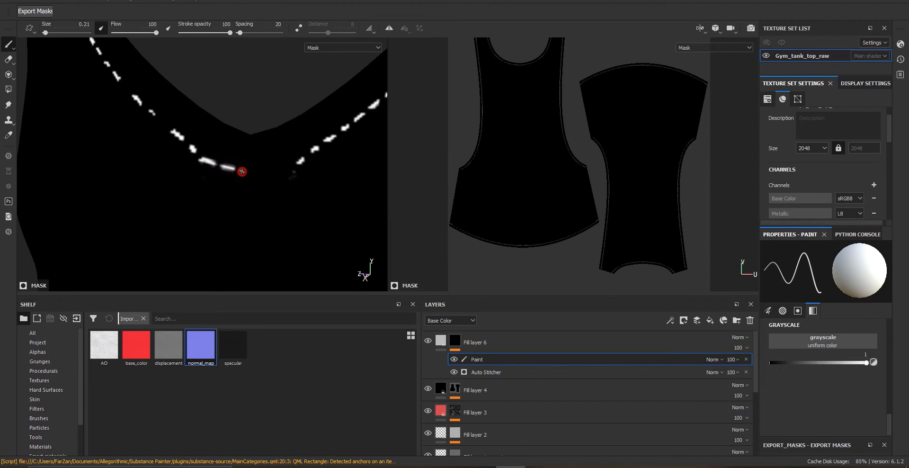
drag(242, 171, 289, 168)
alt+right_drag(289, 168, 254, 179)
alt+drag(254, 178, 274, 189)
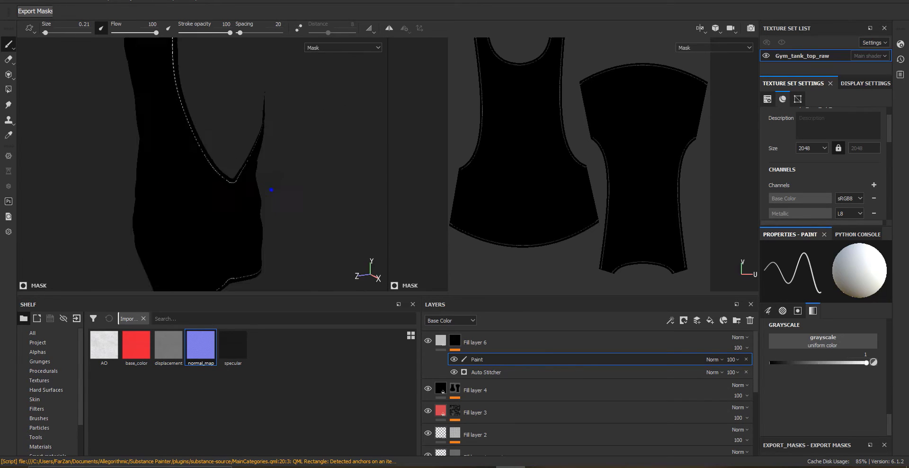
mouse_move(274, 189)
alt+middle_down()
mouse_move(234, 239)
mouse_move(176, 213)
alt+middle_up()
alt+right_drag(166, 203, 179, 188)
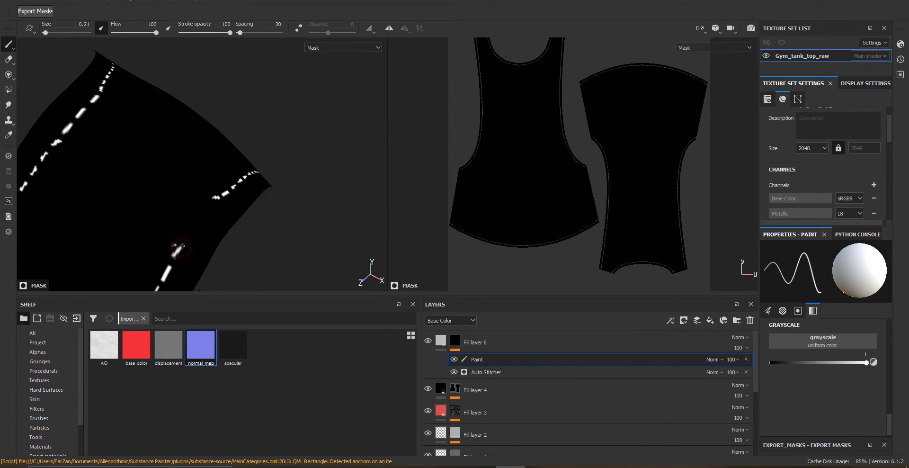
alt+right_drag(212, 206, 190, 203)
alt+drag(189, 204, 224, 209)
alt+right_drag(224, 208, 293, 175)
Try setting the Auto Stitcher's Jitter to 0, then undo it
click(438, 341)
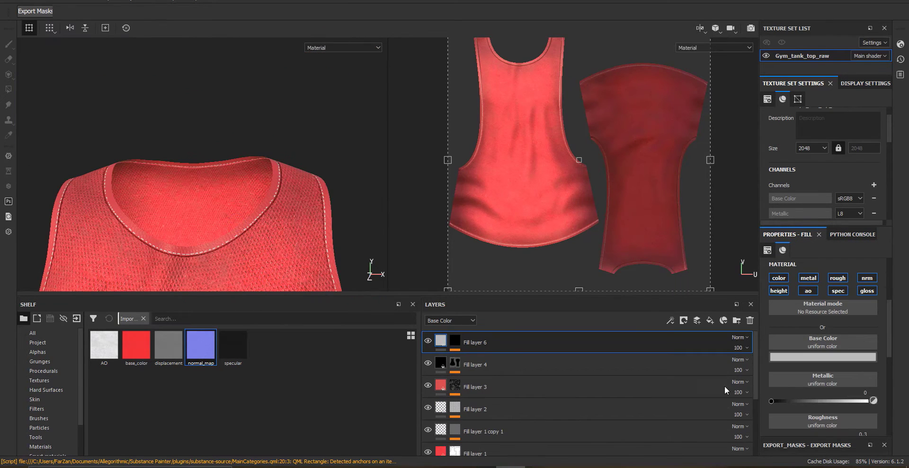
click(568, 372)
drag(849, 426, 614, 426)
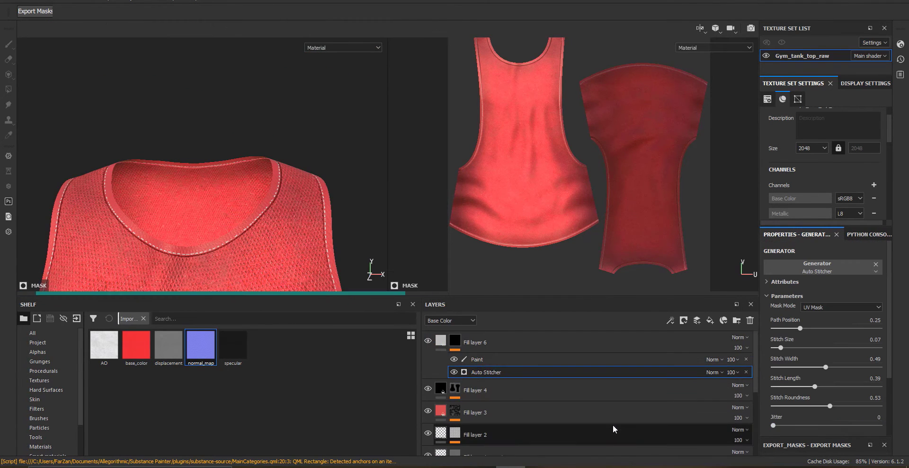
key(ctrl+z)
Set Fill layer 6's height value to about 0.14
alt+drag(156, 240, 273, 227)
alt+right_drag(272, 228, 360, 246)
click(584, 343)
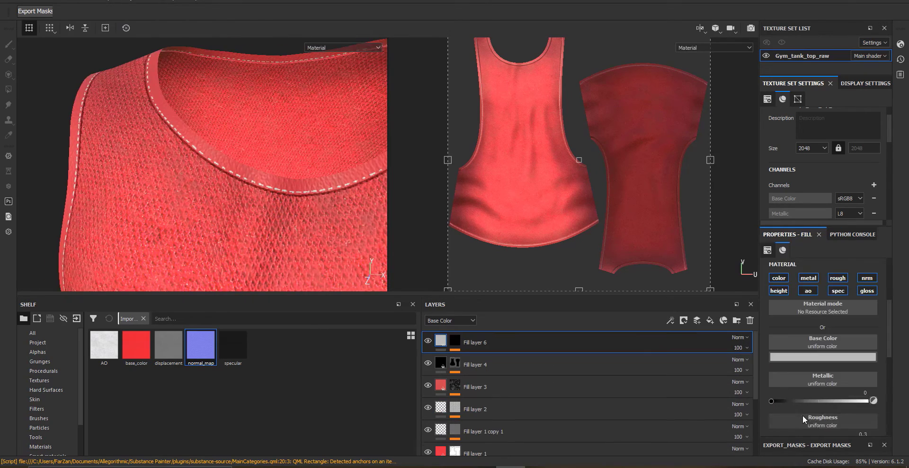
scroll(803, 415, down, 3)
drag(820, 409, 822, 410)
alt+drag(217, 197, 249, 252)
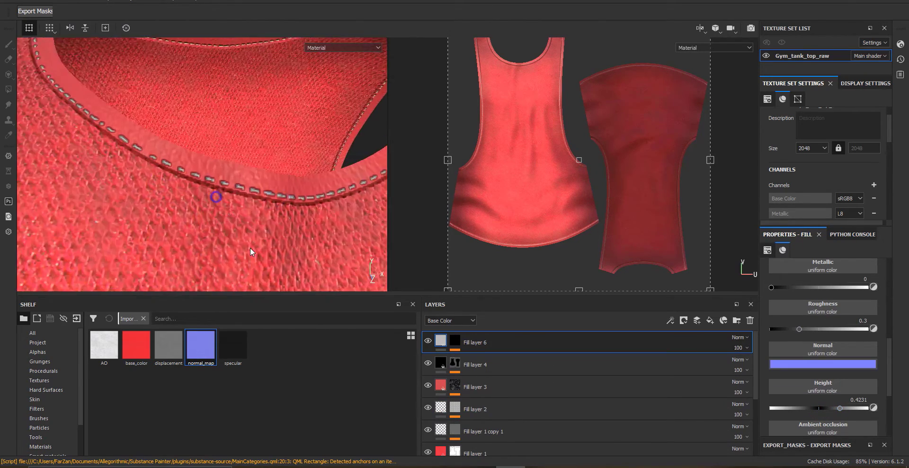
alt+right_drag(249, 251, 331, 211)
alt+drag(331, 211, 349, 211)
mouse_move(487, 343)
mouse_down()
mouse_move(490, 370)
mouse_move(492, 337)
mouse_up()
alt+drag(329, 189, 140, 238)
alt+drag(163, 341, 355, 227)
mouse_move(839, 410)
mouse_down()
mouse_move(818, 410)
mouse_move(826, 413)
mouse_up()
alt+drag(332, 227, 284, 213)
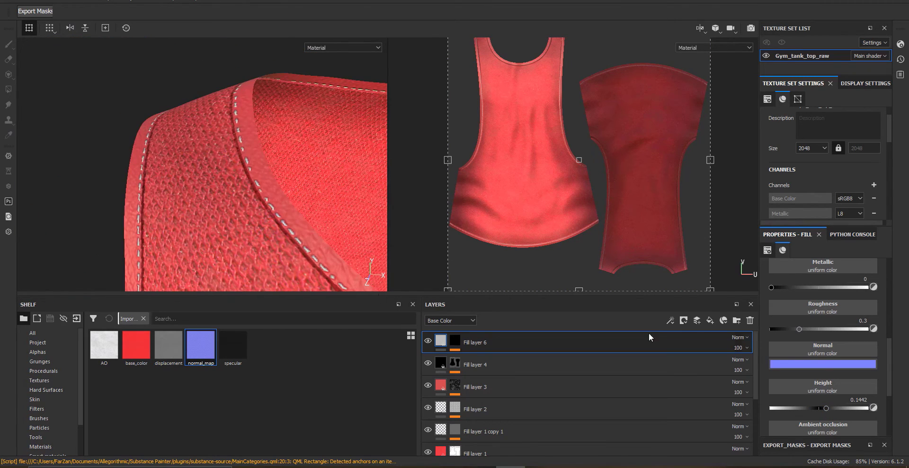
Try changing Fill layer 6's base color by sampling red from the viewport and darkening it
scroll(810, 357, up, 3)
click(811, 327)
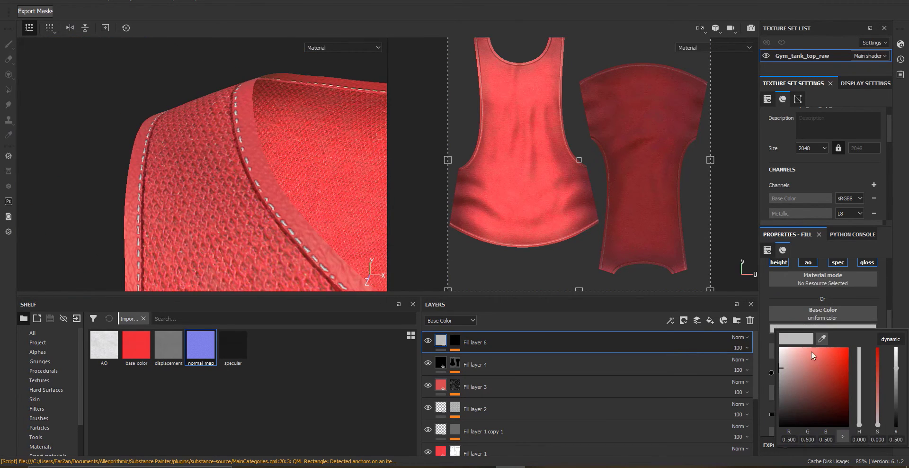
click(140, 169)
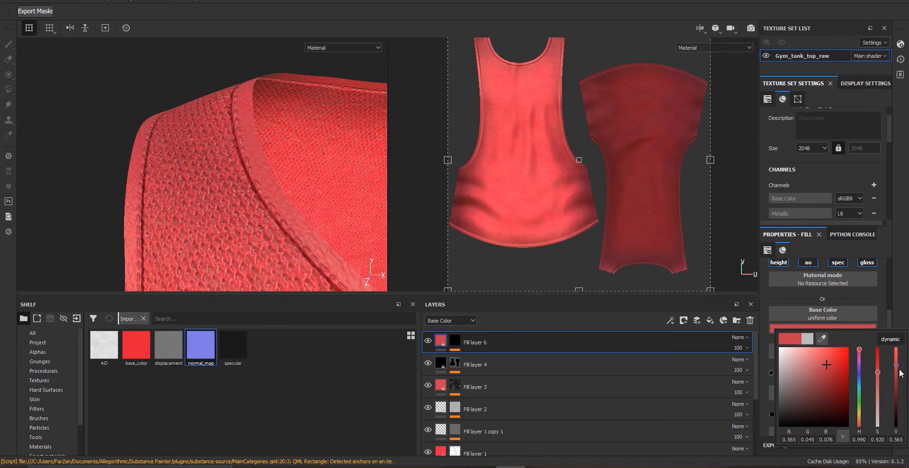
drag(899, 370, 902, 430)
Set Fill layer 6's base color to a light grey of 0.704
alt+right_drag(355, 232, 212, 19)
alt+drag(211, 18, 273, 171)
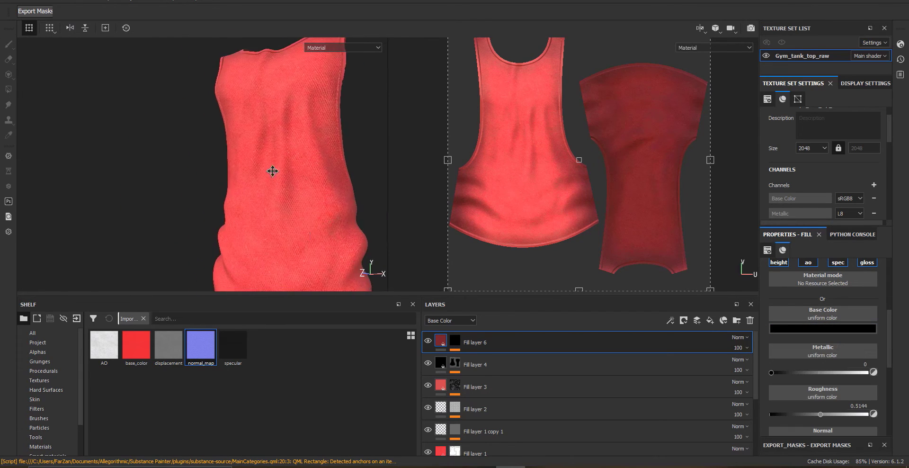
alt+middle_drag(272, 171, 258, 54)
alt+right_drag(259, 54, 221, 220)
alt+drag(221, 219, 265, 218)
alt+right_drag(265, 218, 322, 256)
scroll(805, 393, up, 3)
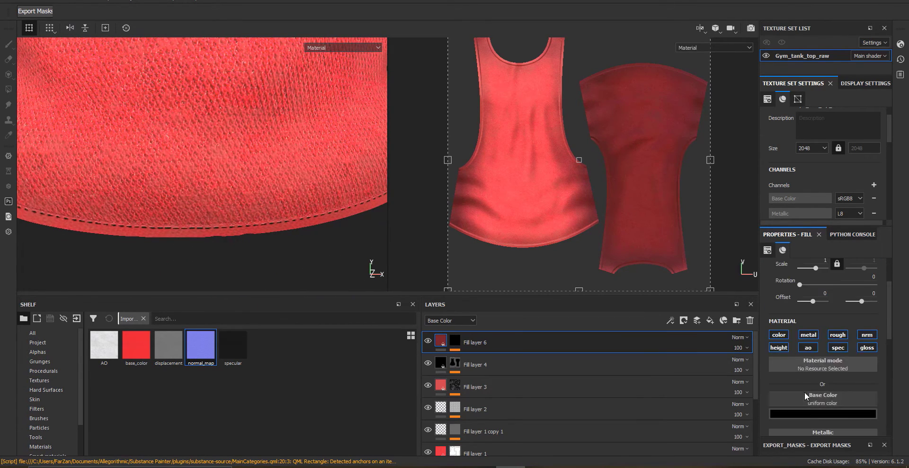
scroll(805, 393, down, 3)
click(787, 340)
click(787, 340)
drag(790, 374, 754, 376)
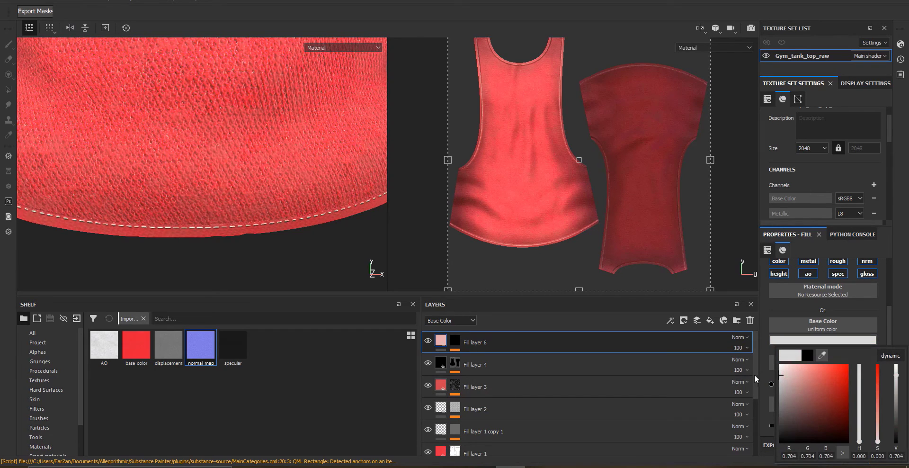
Orbit around the tank top to inspect the stitched seams
alt+drag(298, 203, 259, 151)
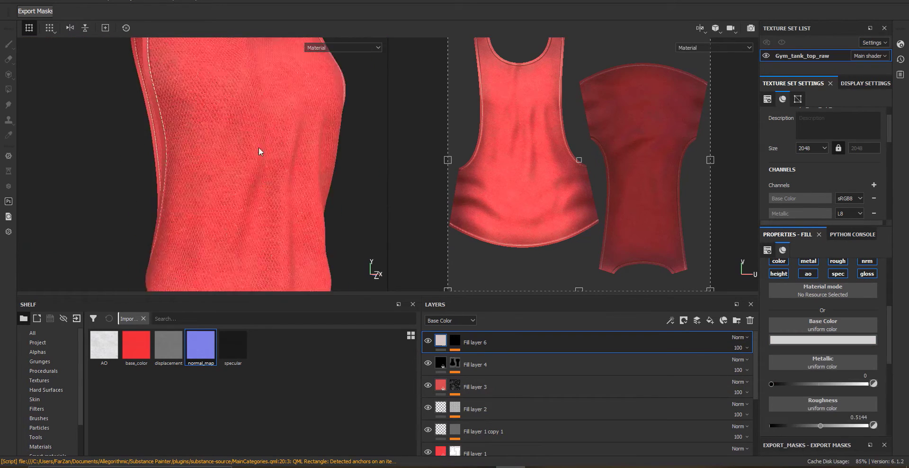
alt+middle_drag(259, 151, 255, 201)
alt+drag(254, 200, 311, 152)
alt+right_drag(311, 152, 203, 186)
alt+drag(203, 186, 265, 142)
scroll(258, 179, up, 5)
alt+right_drag(265, 142, 223, 184)
alt+drag(115, 197, 204, 190)
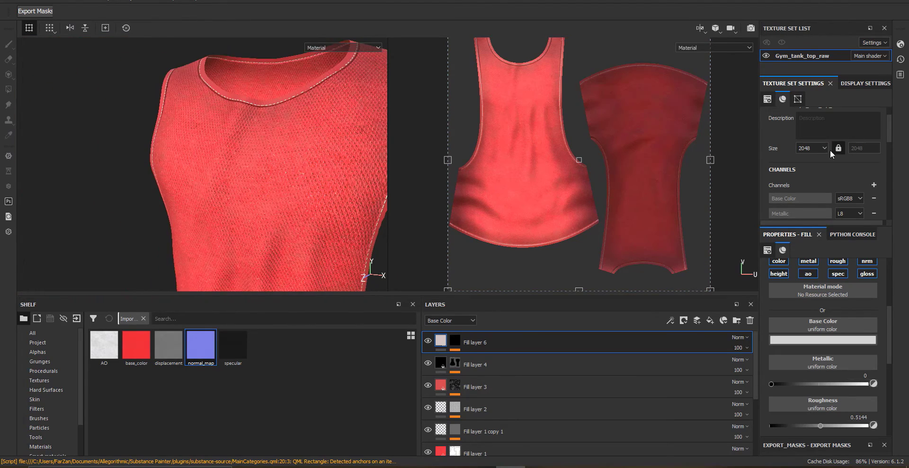
Raise the texture set resolution to 4096
click(826, 150)
click(810, 198)
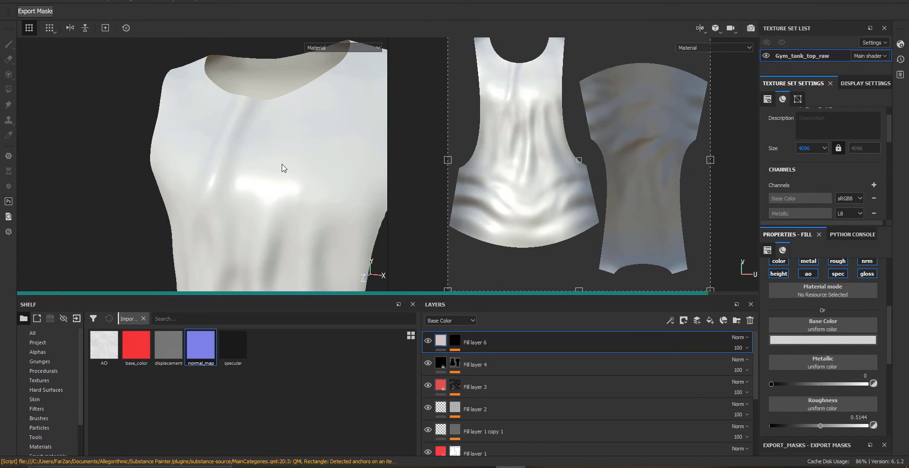
alt+drag(284, 168, 276, 140)
alt+right_drag(276, 140, 162, 126)
alt+drag(162, 126, 173, 175)
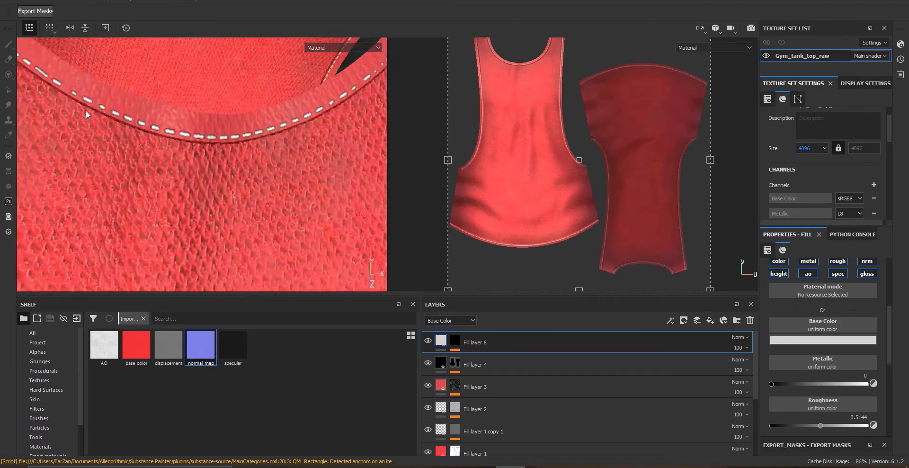
alt+right_drag(167, 119, 217, 154)
alt+drag(217, 155, 176, 156)
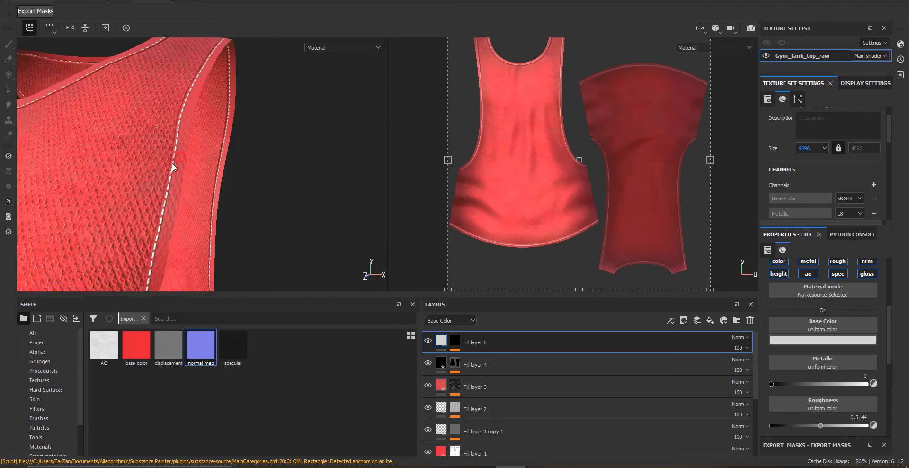
alt+right_drag(176, 156, 209, 196)
Lower Fill layer 6's height value to about 0.077
scroll(822, 396, down, 2)
click(827, 391)
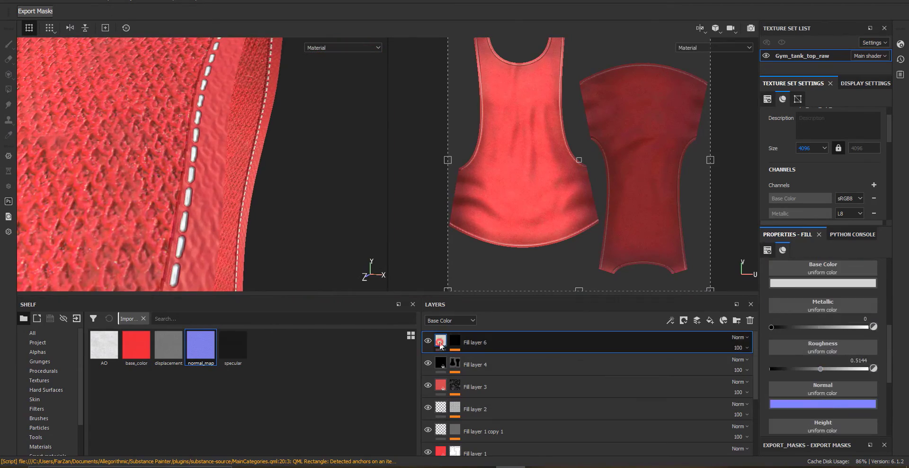
drag(823, 392, 819, 391)
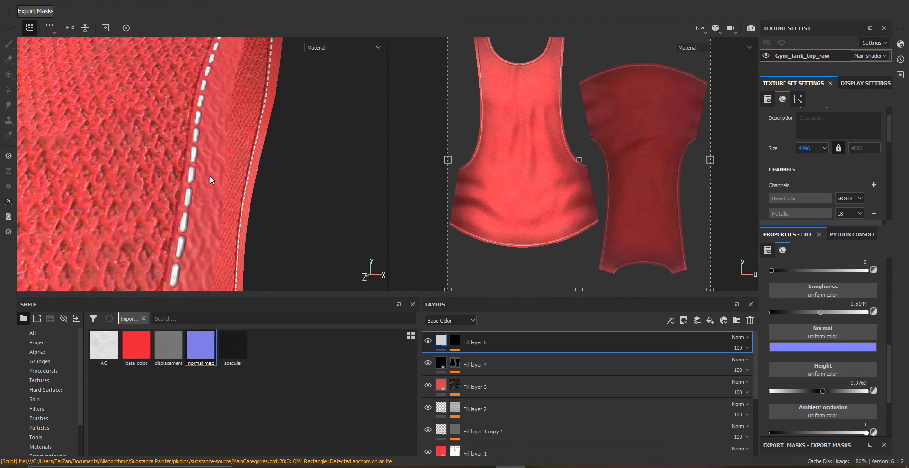
alt+drag(209, 175, 267, 221)
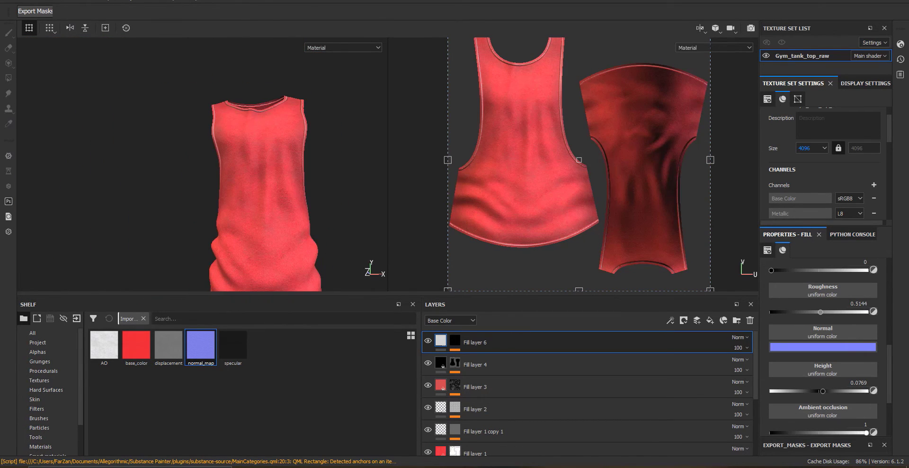
Open the texture export dialog and set the output directory to a new Textures folder inside mens Gym tank top
click(48, 1)
click(47, 165)
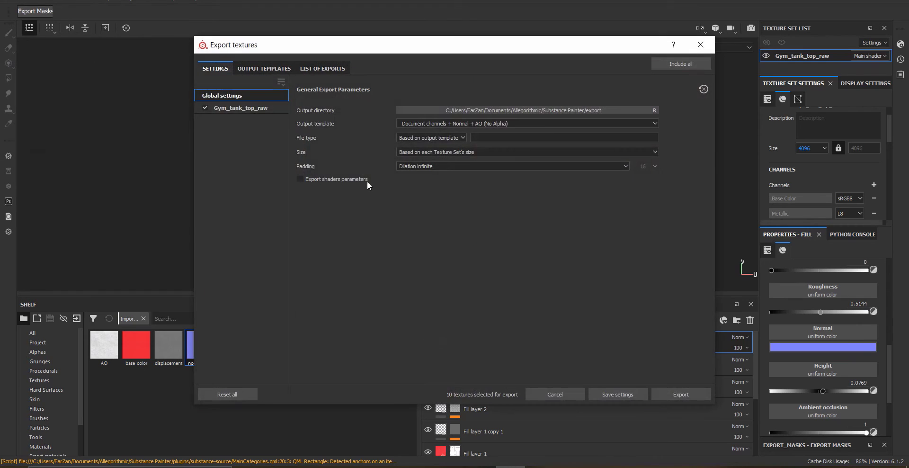
click(529, 111)
click(265, 119)
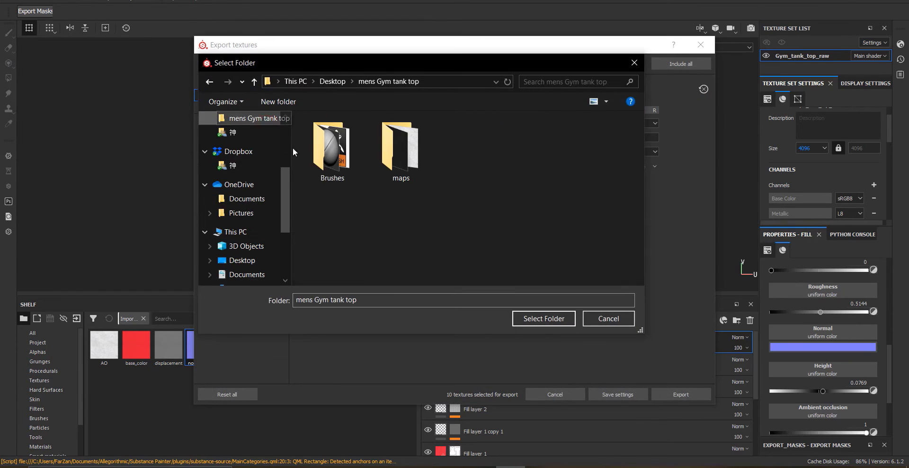
key(ctrl+shift+n)
text(Te)
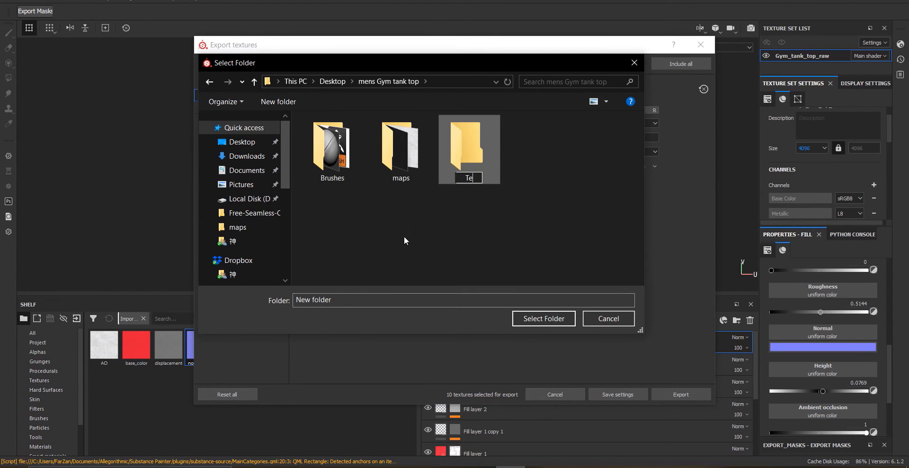
text(xtures)
key(Return)
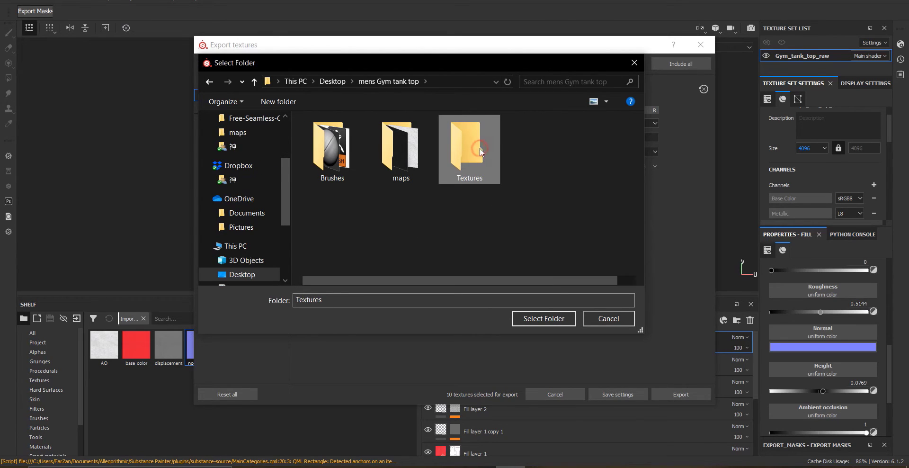
double_click(479, 147)
click(552, 319)
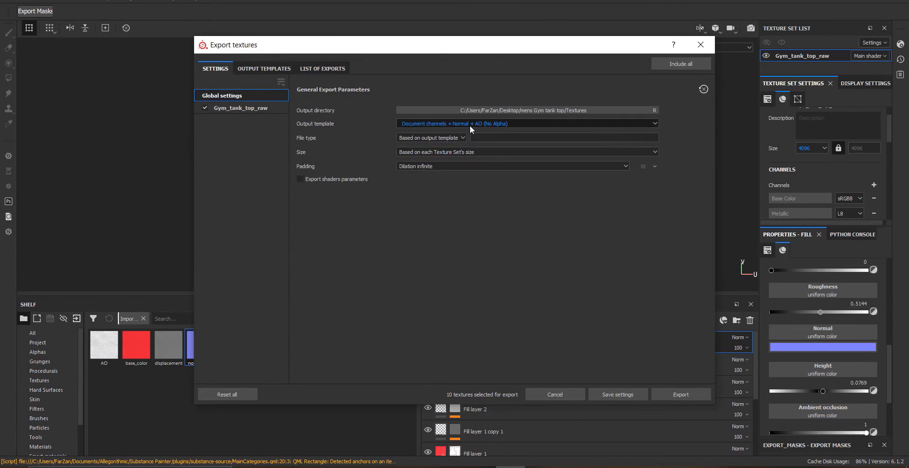
Choose the Arnold (AiStandard) output template and the exr file type
click(470, 125)
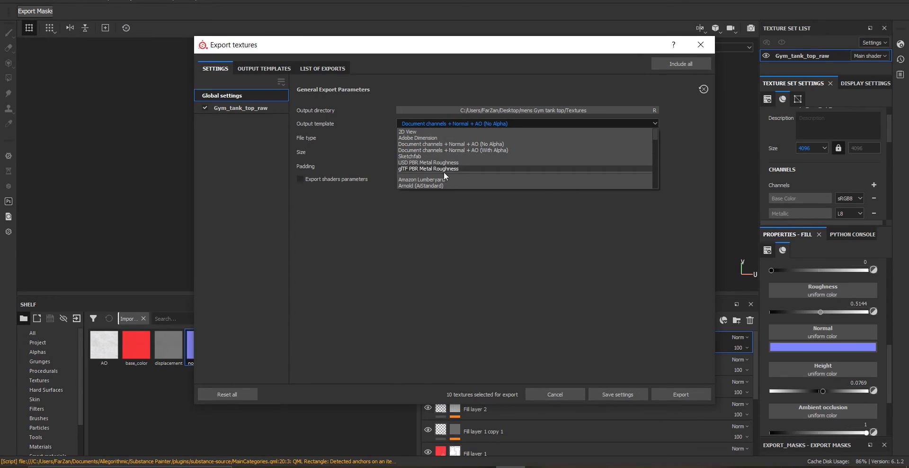
click(420, 185)
click(459, 138)
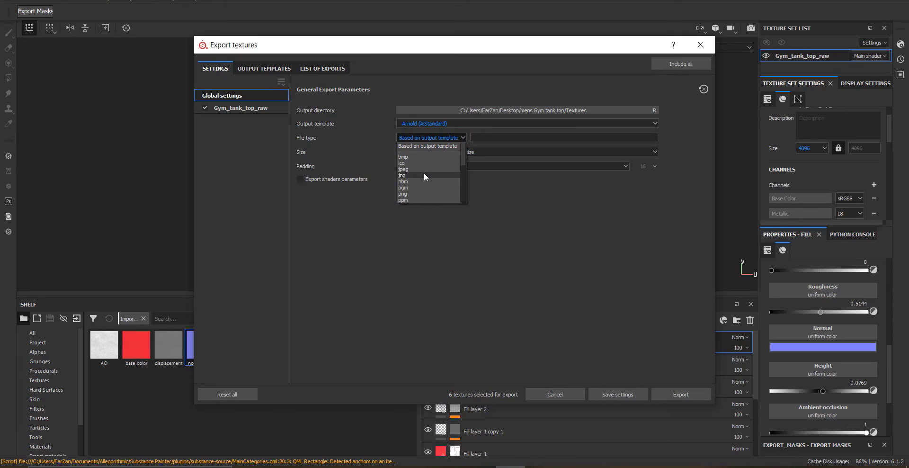
scroll(439, 180, down, 1)
scroll(423, 189, down, 2)
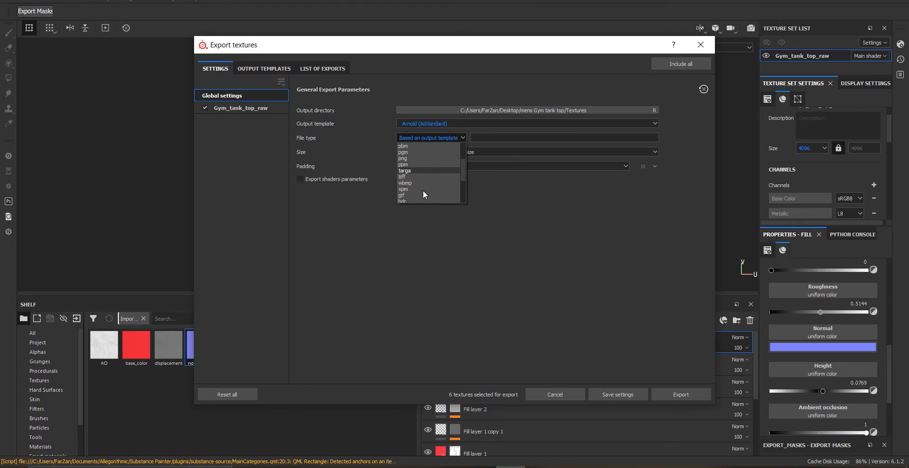
scroll(415, 186, down, 1)
click(412, 190)
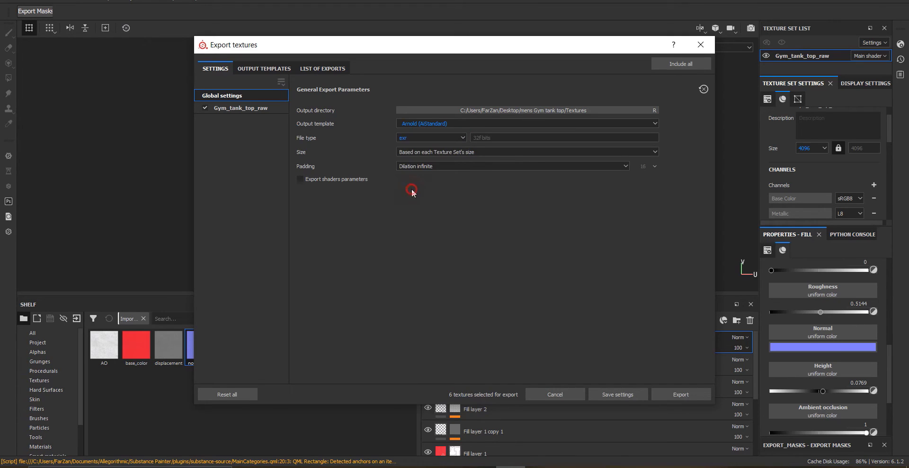
Set the export size to 4096 and export the textures
click(457, 156)
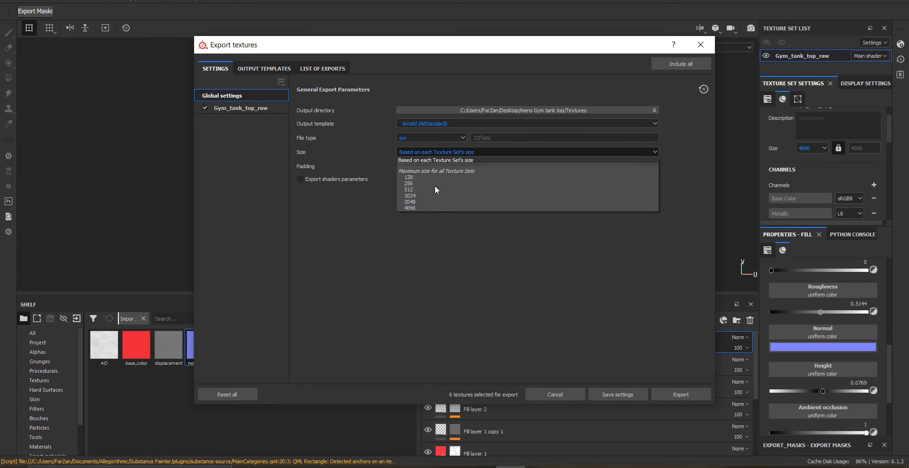
click(420, 207)
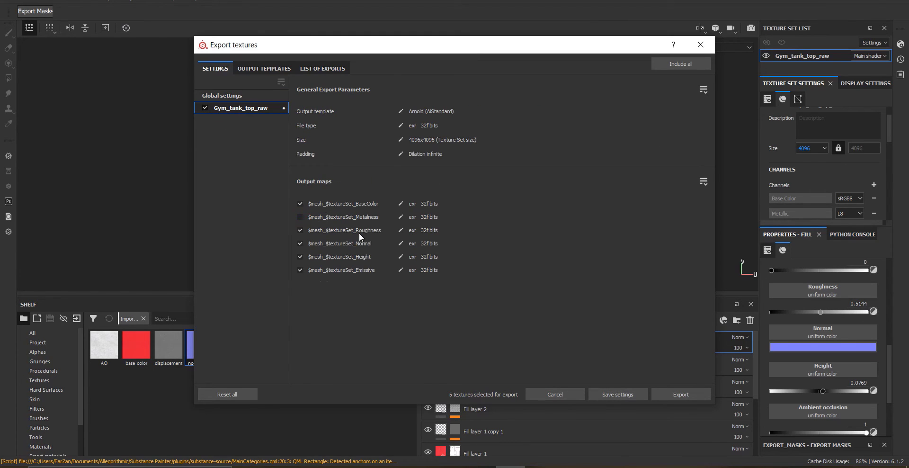
click(259, 69)
click(230, 68)
click(263, 69)
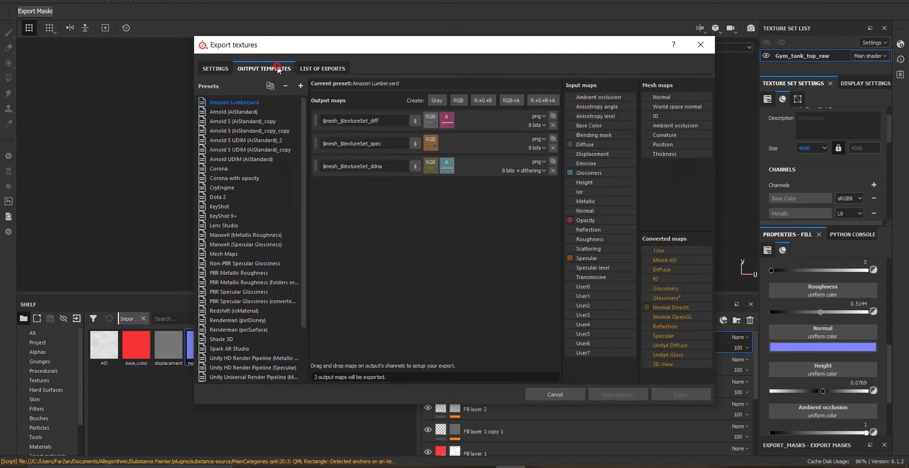
click(305, 70)
click(666, 395)
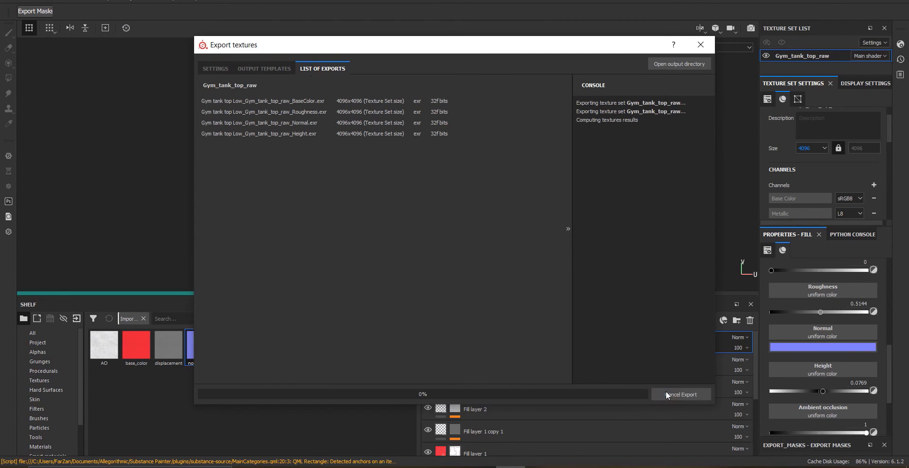
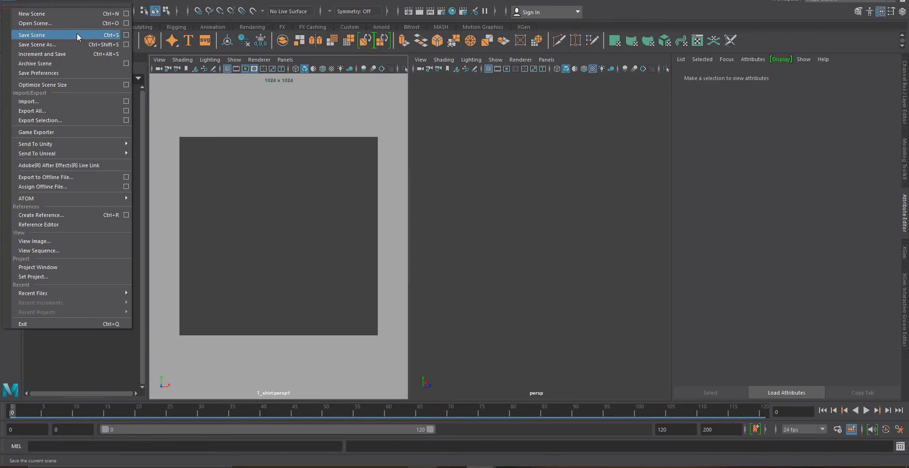
Import Gym tank top Low.fbx from the mens Gym tank top folder into the scene
click(43, 34)
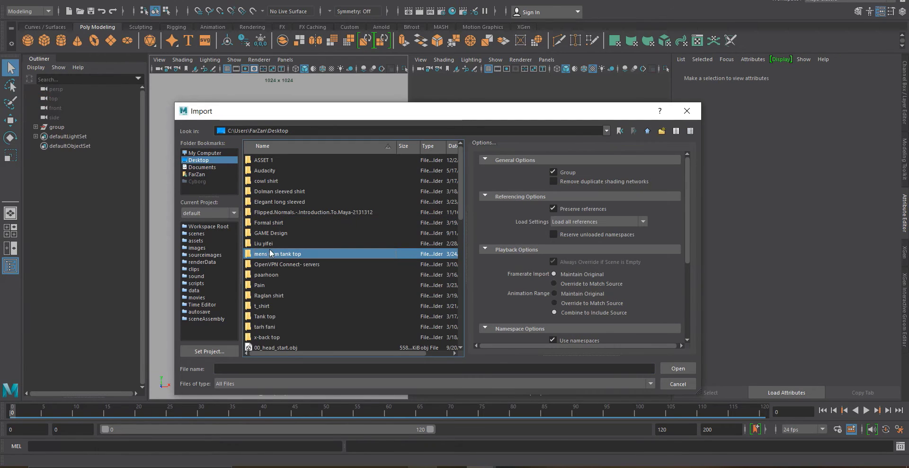
double_click(271, 254)
click(271, 255)
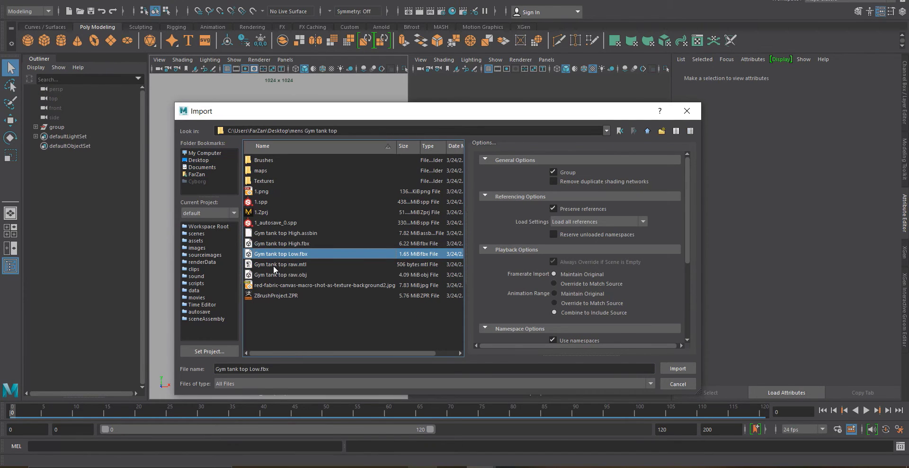
click(268, 257)
double_click(251, 256)
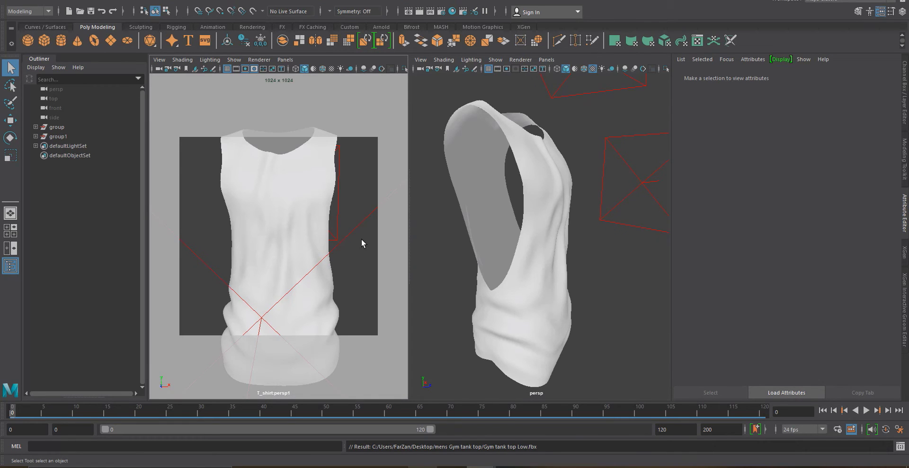
Frame the imported tank top in both viewports and inspect the area lights' attributes
click(552, 270)
key(f)
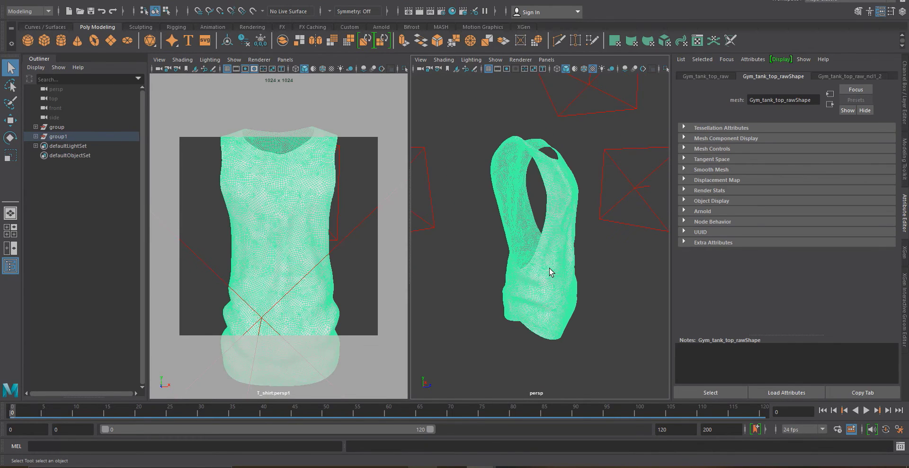
alt+drag(550, 271, 481, 265)
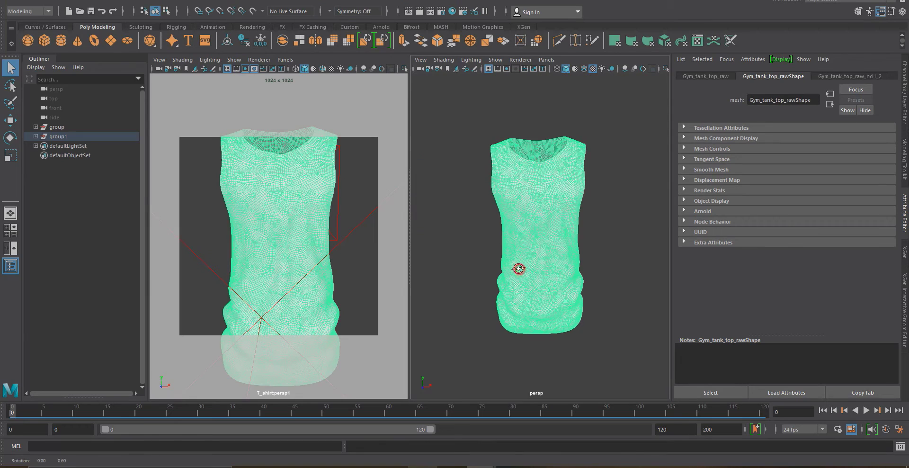
alt+right_drag(338, 252, 303, 268)
alt+drag(300, 269, 288, 247)
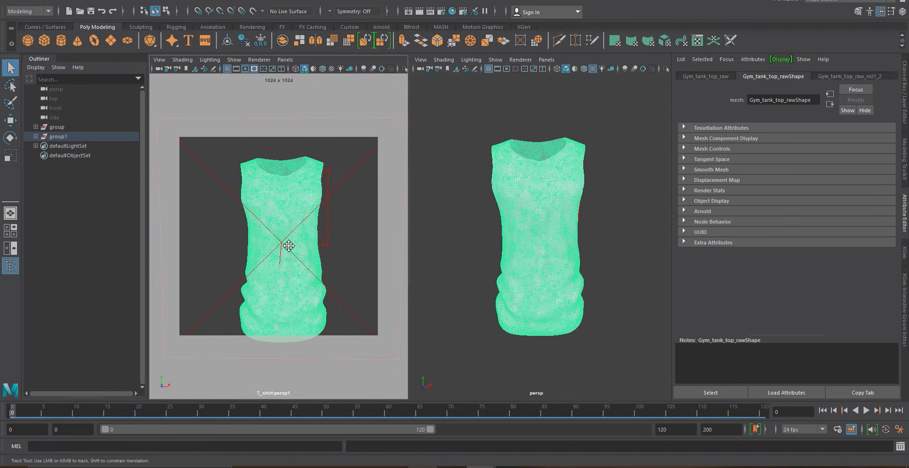
mouse_move(289, 246)
alt+middle_down()
mouse_move(286, 230)
mouse_move(281, 236)
alt+middle_up()
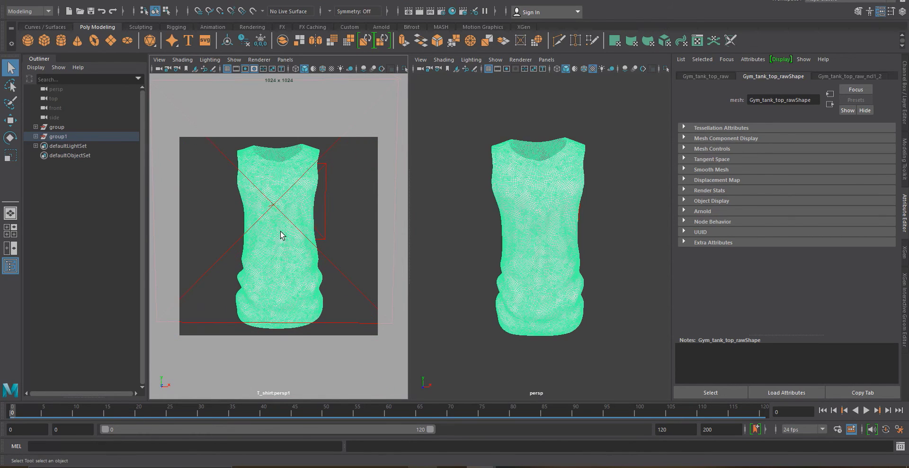
mouse_move(284, 247)
alt+right_down()
mouse_move(276, 235)
mouse_move(214, 230)
mouse_move(285, 239)
alt+right_up()
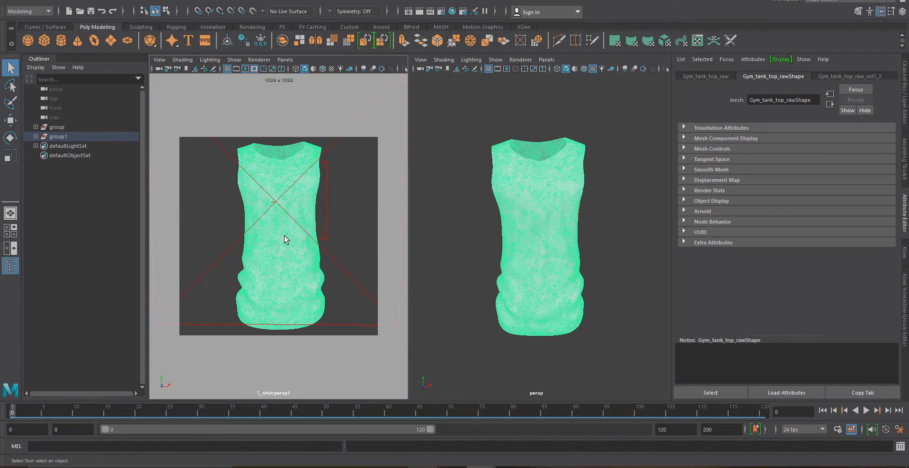
scroll(466, 227, down, 5)
alt+drag(467, 227, 539, 245)
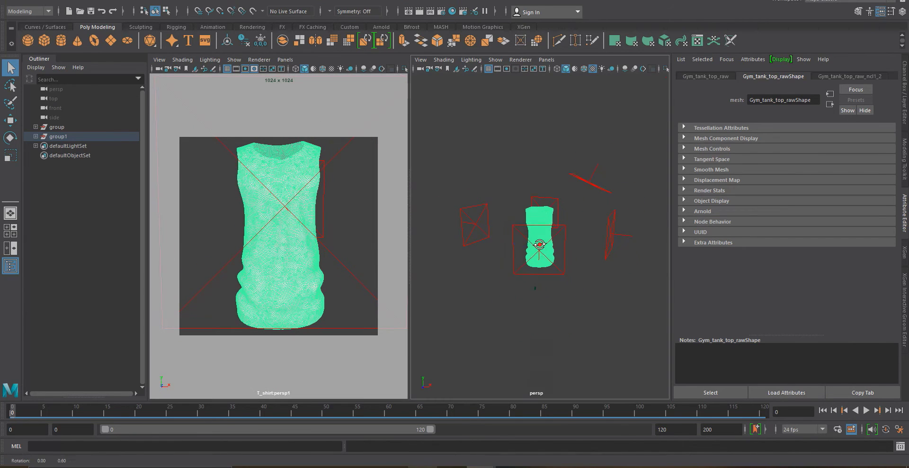
click(484, 212)
click(600, 266)
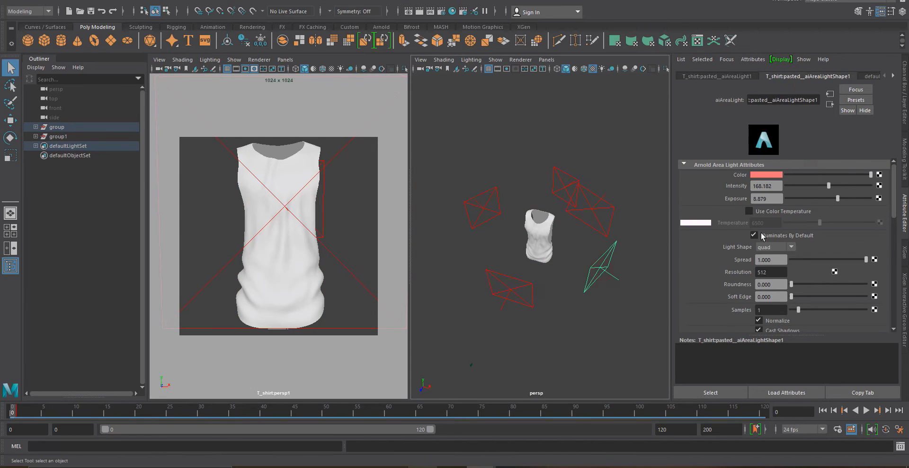
click(590, 213)
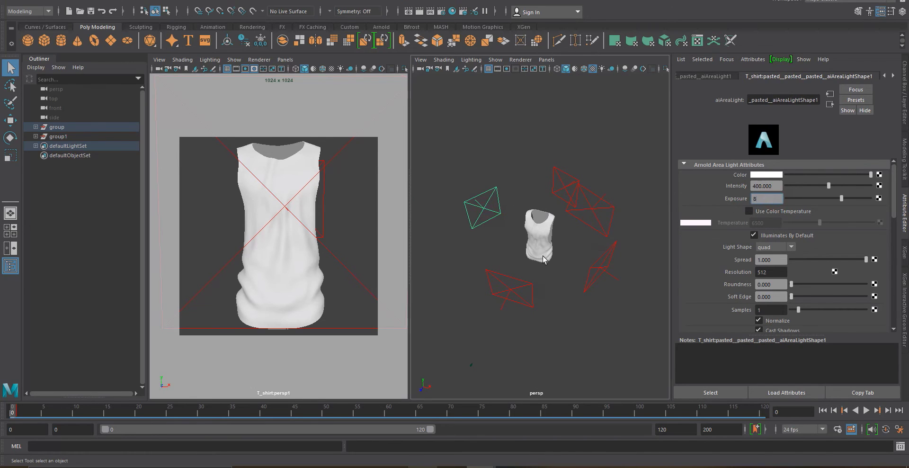
click(522, 287)
Start an Arnold IPR render of the persp view and arrange the RenderView window beside the viewports
click(433, 1)
click(440, 4)
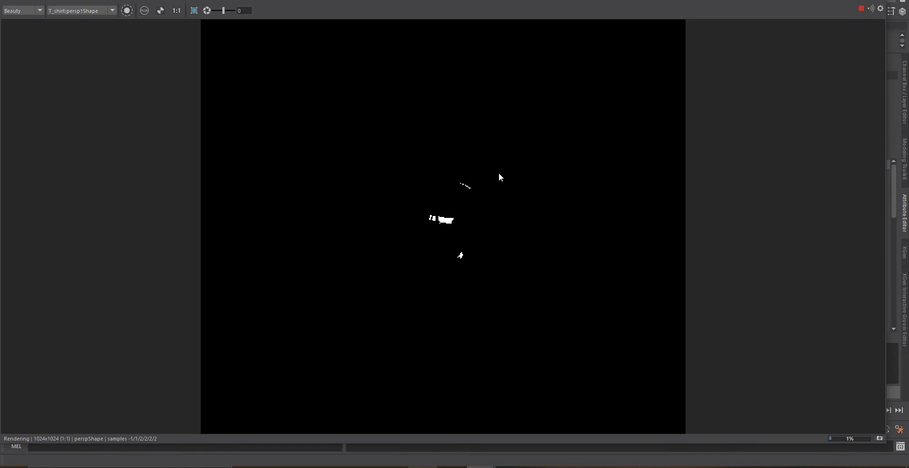
click(72, 25)
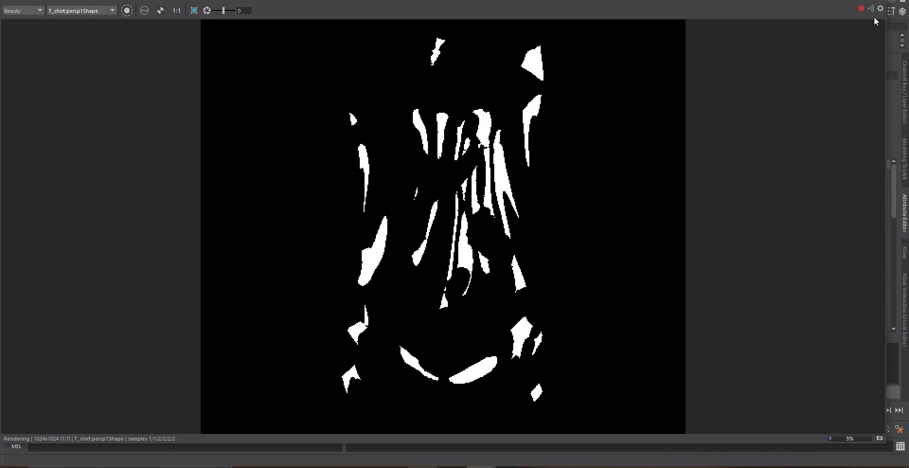
drag(805, 0, 800, 4)
click(813, 2)
click(282, 188)
right_drag(285, 178, 359, 393)
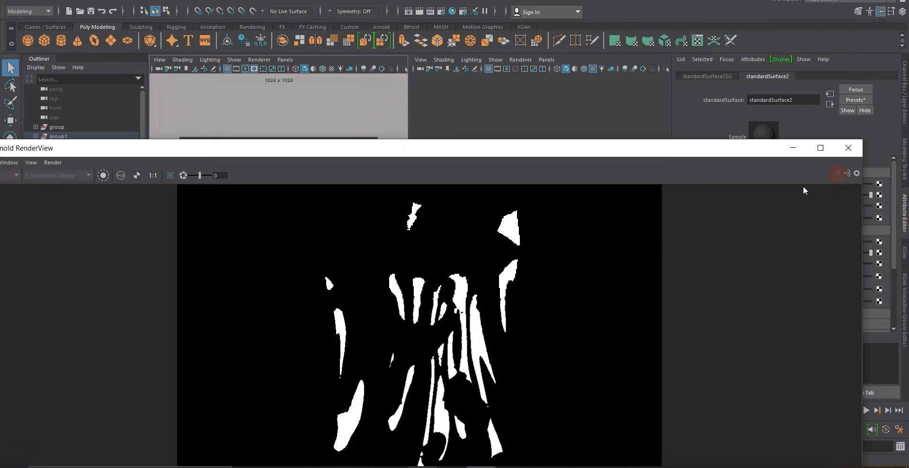
scroll(493, 326, down, 3)
scroll(467, 389, up, 6)
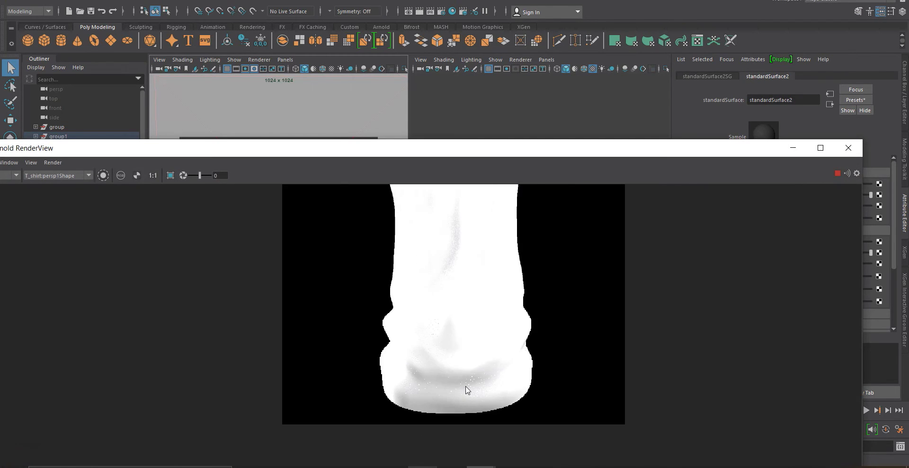
scroll(466, 390, down, 5)
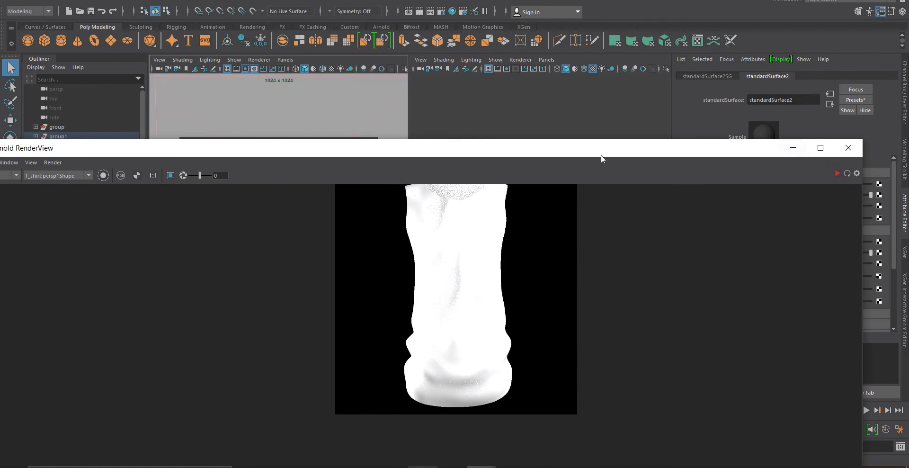
drag(560, 157, 561, 49)
scroll(476, 197, down, 5)
scroll(513, 163, up, 6)
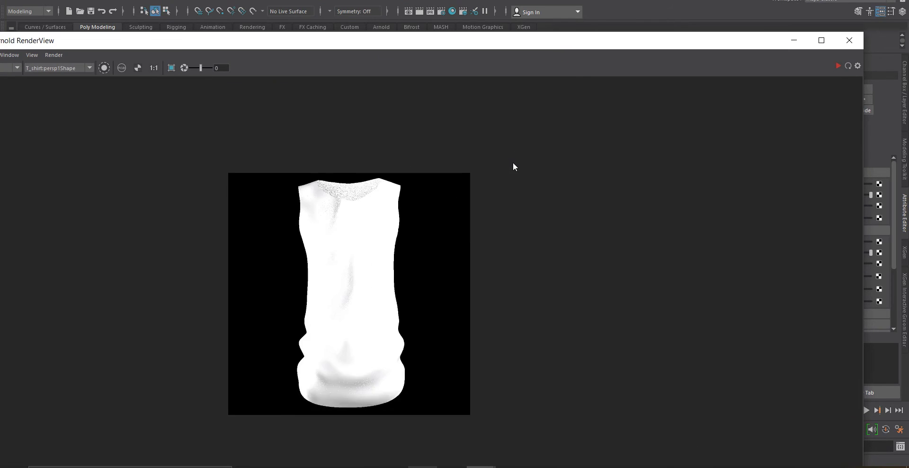
drag(499, 35, 489, 259)
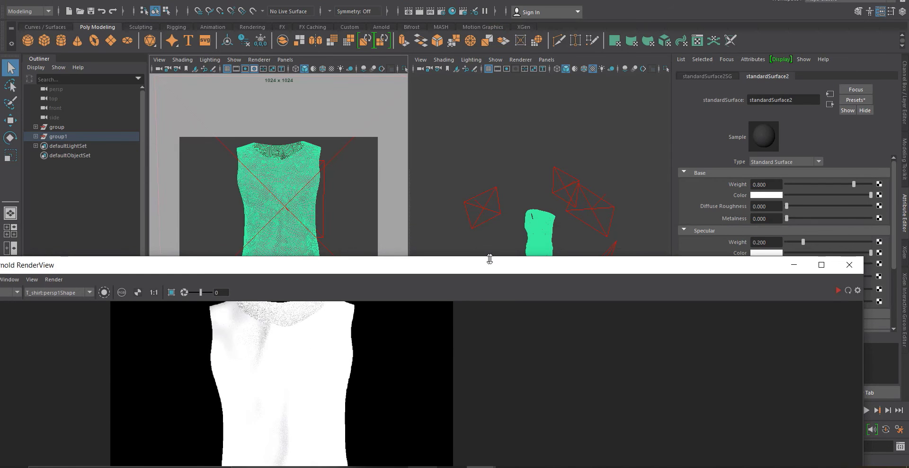
drag(866, 354, 394, 365)
drag(226, 265, 186, 150)
scroll(234, 180, down, 5)
scroll(236, 196, up, 6)
scroll(237, 201, down, 2)
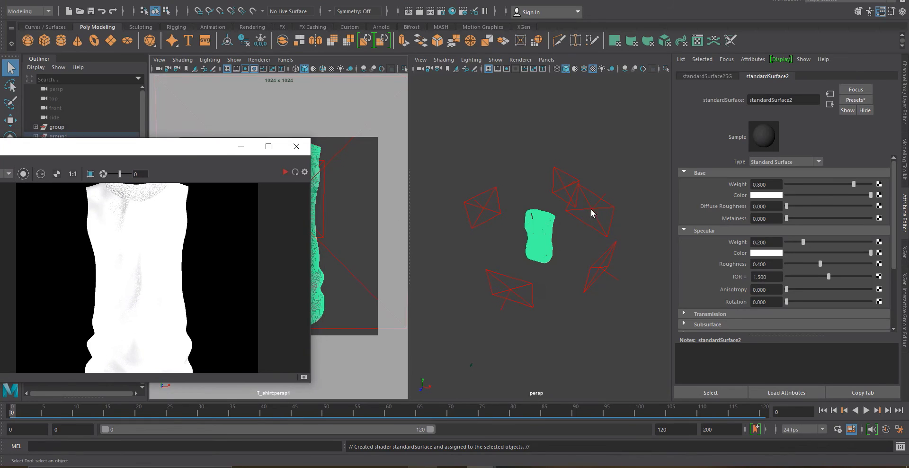
Hide two of the area lights and refresh the IPR render
click(591, 208)
click(510, 289)
click(482, 208)
key(h)
click(285, 171)
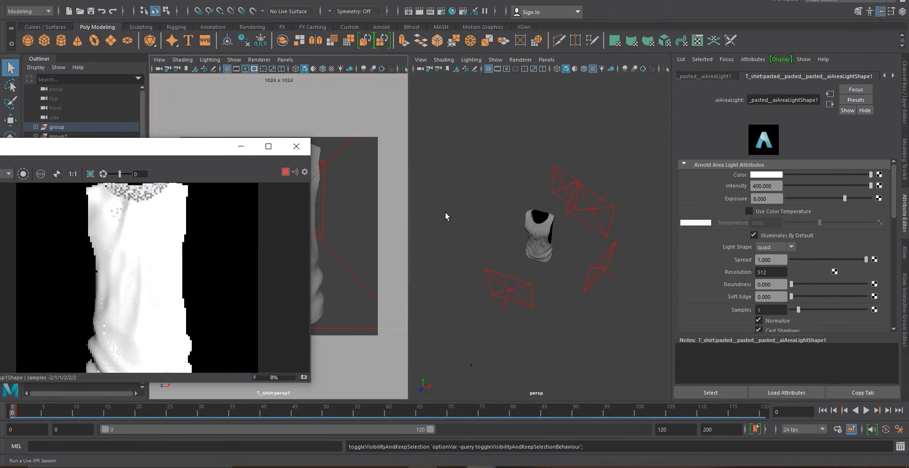
click(565, 189)
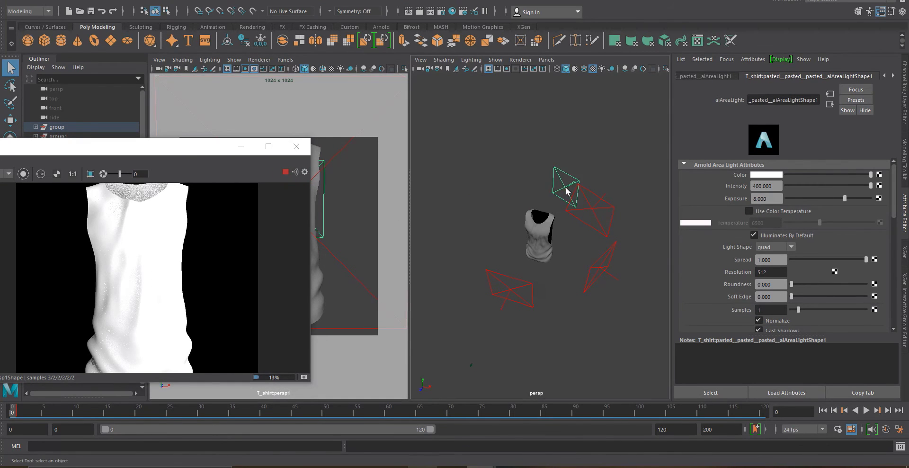
key(h)
click(286, 172)
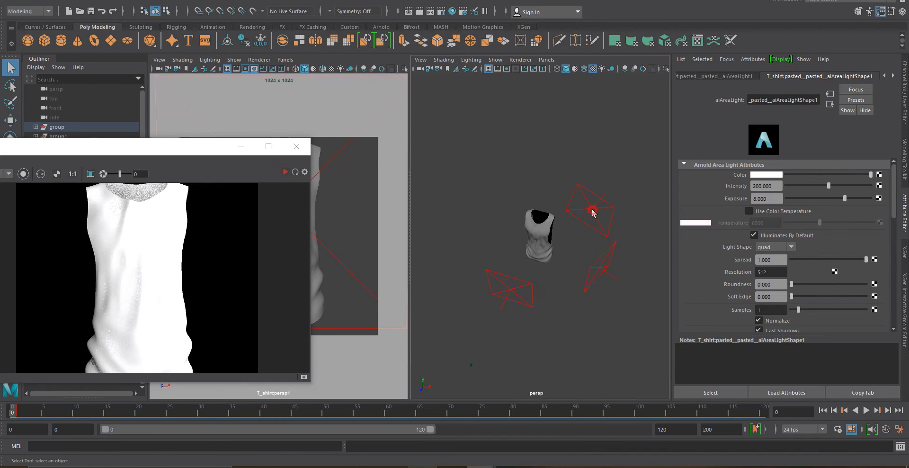
Move an area light above the tank top and refresh the IPR render
click(592, 209)
key(w)
drag(608, 187, 438, 271)
key(e)
key(w)
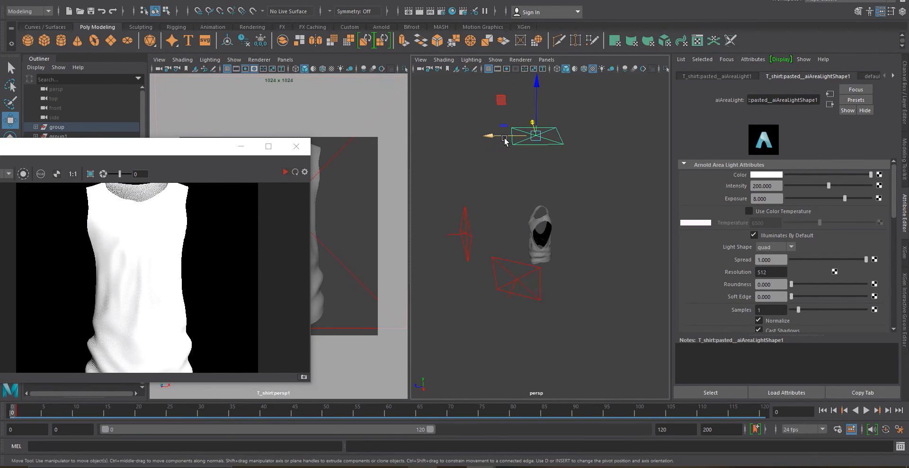
drag(501, 135, 508, 134)
click(285, 172)
drag(542, 97, 543, 78)
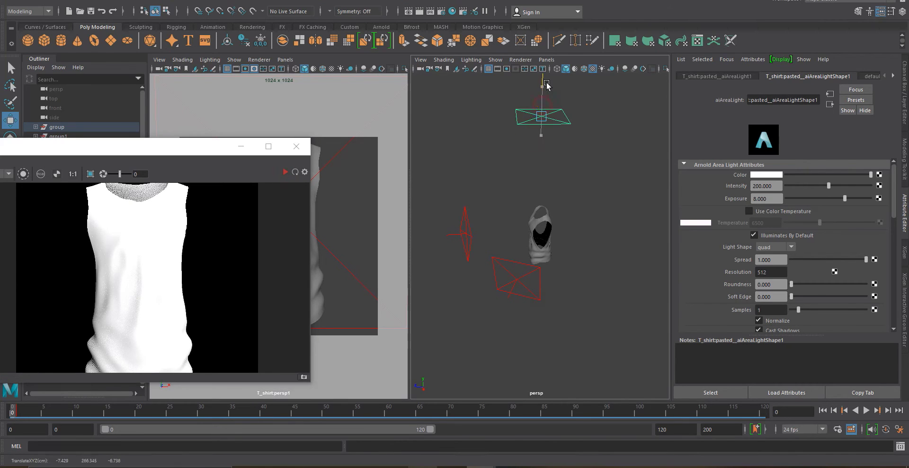
click(285, 172)
Move and rotate another area light in front of the tank top, refreshing the IPR render
click(466, 233)
drag(430, 237, 413, 238)
click(286, 173)
click(286, 173)
click(513, 281)
drag(507, 304, 505, 310)
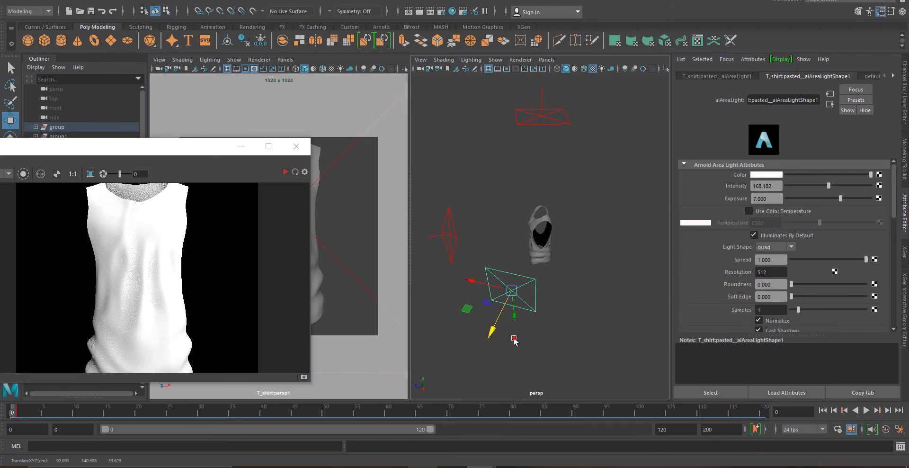
alt+drag(514, 340, 566, 337)
click(476, 289)
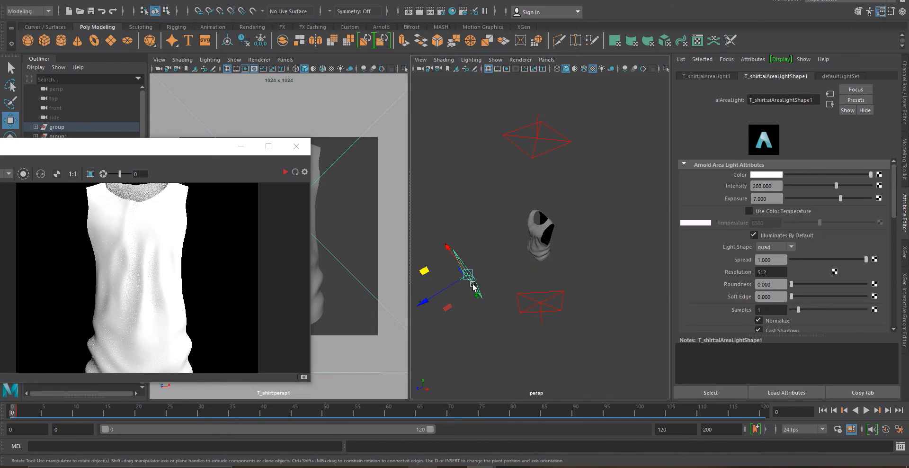
alt+drag(443, 298, 494, 293)
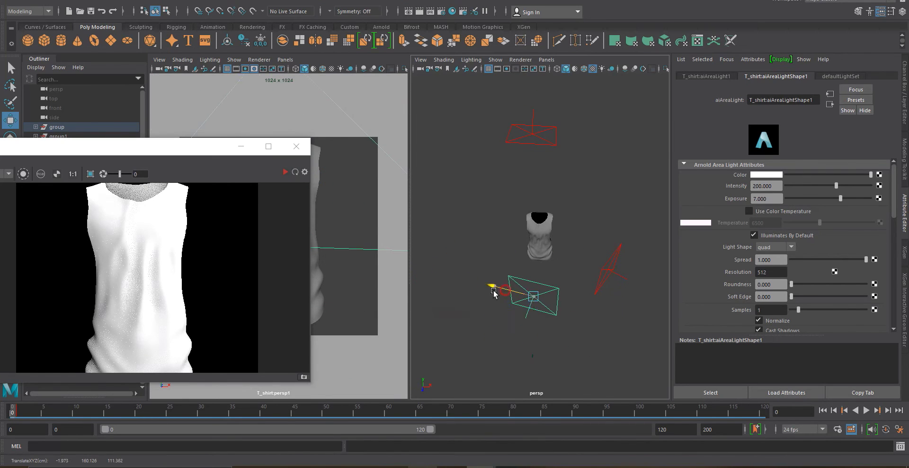
click(286, 172)
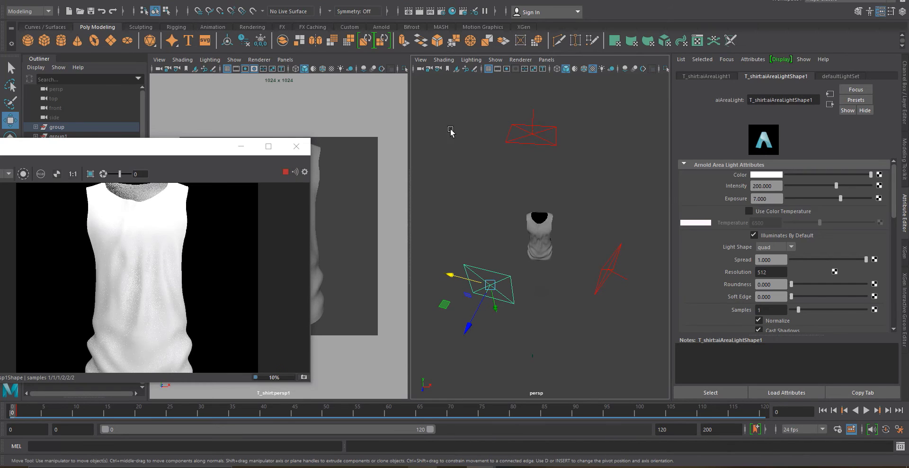
Paste a copy of the area light and zoom the IPR render to review the lighting
key(ctrl+v)
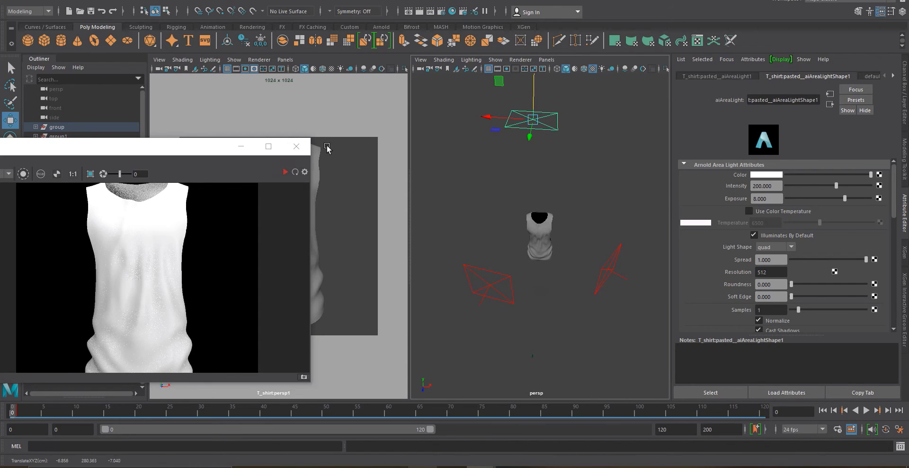
scroll(139, 223, up, 3)
scroll(138, 223, down, 5)
scroll(138, 298, up, 3)
scroll(138, 299, down, 3)
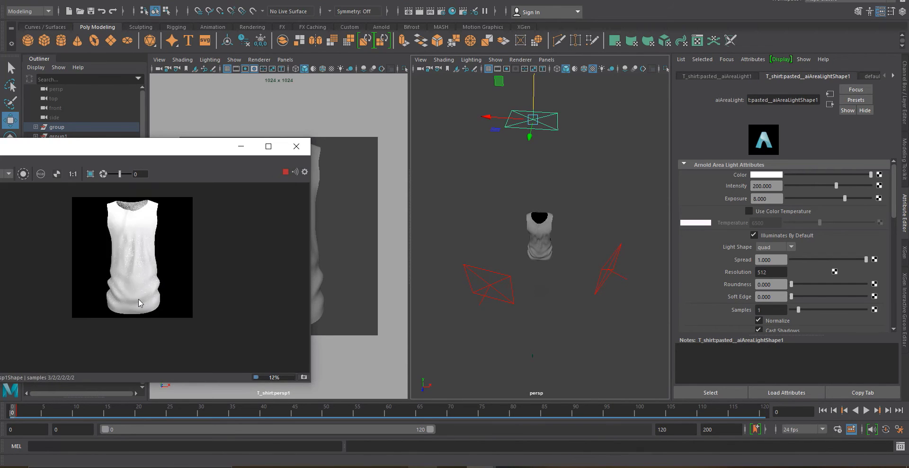
scroll(141, 200, up, 3)
scroll(142, 201, down, 2)
scroll(243, 206, up, 1)
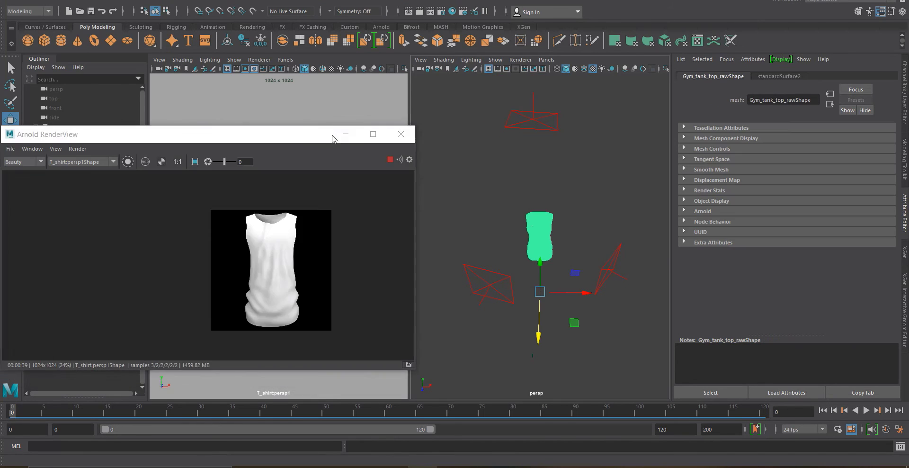
Open Hypershade and drag the exported texture files from the Textures folder into its graph
click(347, 134)
click(452, 11)
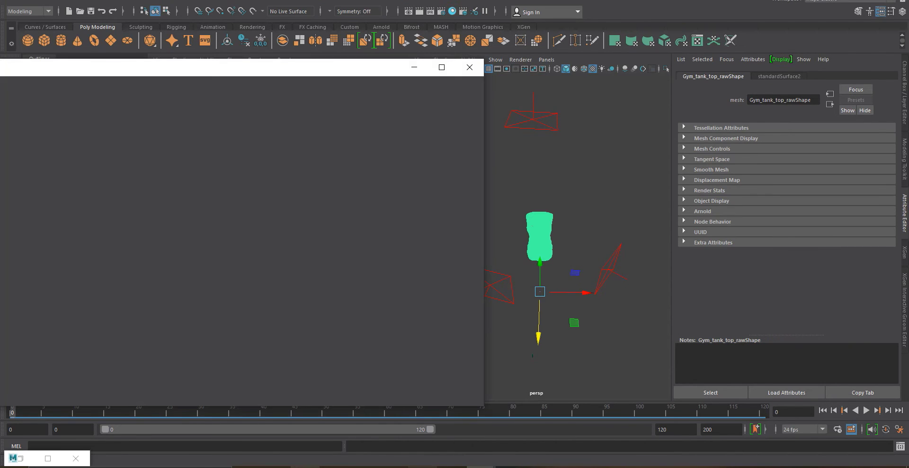
key(super+e)
click(263, 207)
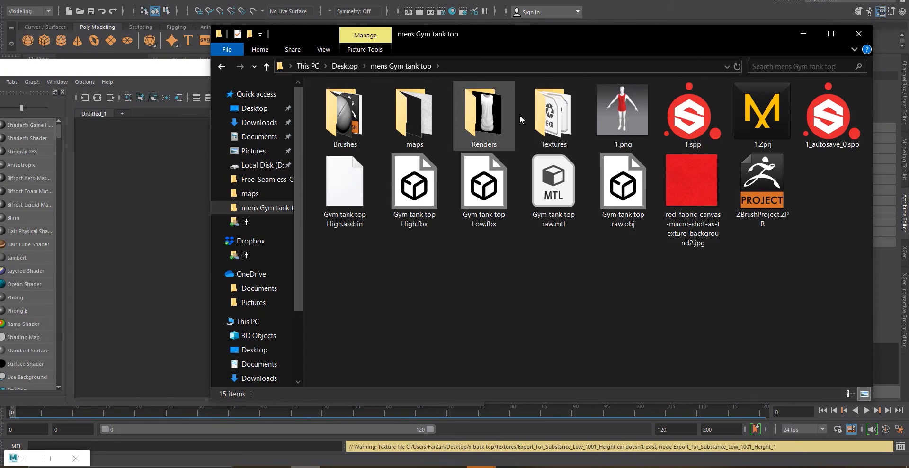
double_click(545, 121)
click(357, 137)
ctrl+click(417, 137)
ctrl+click(495, 138)
ctrl+click(545, 132)
drag(362, 126, 173, 155)
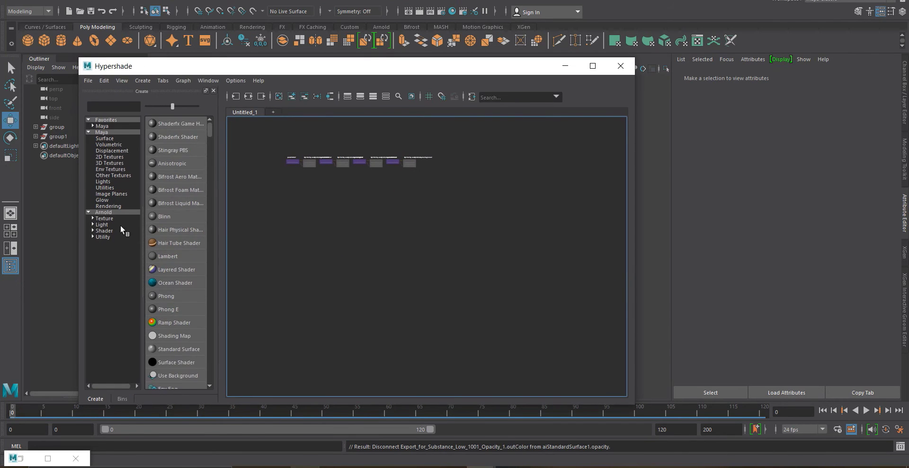
Add an Arnold aiStandardSurface shader node to the Hypershade graph and restore the RenderView window
click(103, 212)
drag(188, 244, 468, 175)
click(454, 305)
click(20, 458)
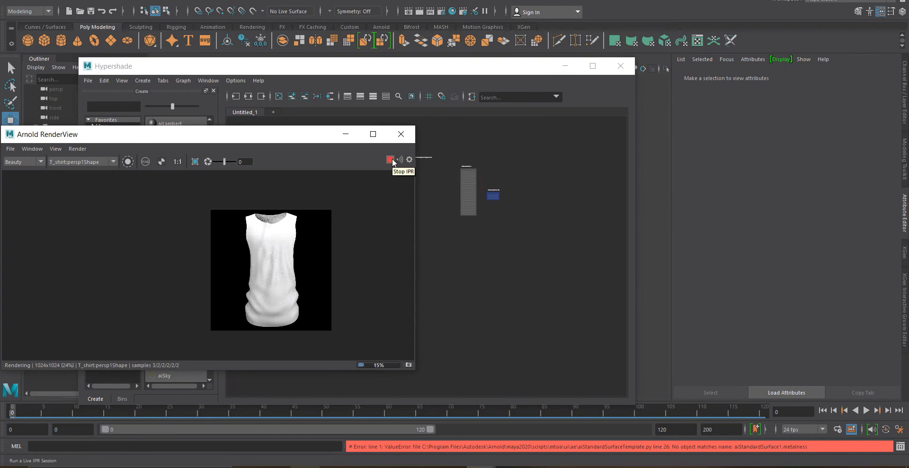
Stop the IPR and connect the base color texture and the roughness Out Color R to the aiStandardSurface shader's inputs
click(391, 160)
click(346, 134)
scroll(451, 191, up, 6)
alt+middle_drag(451, 191, 514, 233)
scroll(360, 203, down, 4)
drag(274, 202, 240, 179)
drag(246, 182, 580, 153)
scroll(449, 215, up, 6)
drag(362, 308, 579, 202)
alt+middle_drag(479, 393, 443, 277)
drag(351, 260, 361, 277)
click(347, 334)
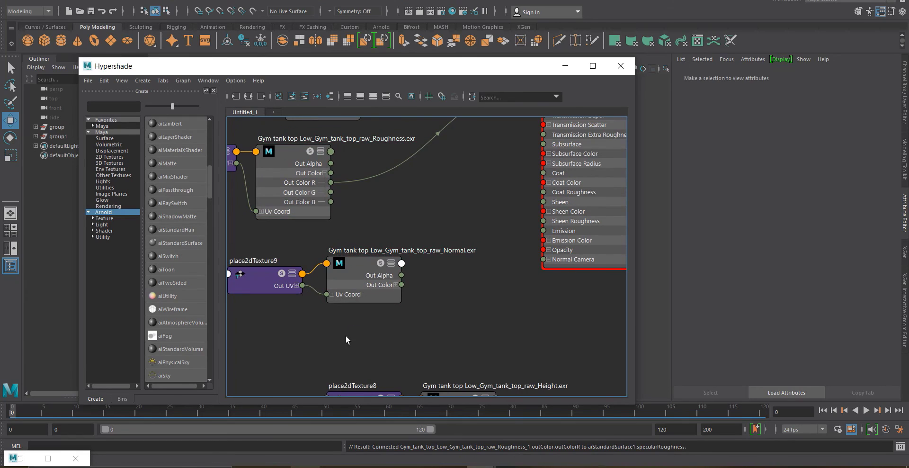
Insert a bump2d node linking the normal map's Out Alpha to the shader's Normal Camera
drag(346, 335, 291, 279)
drag(351, 283, 395, 303)
click(379, 271)
key(Tab)
text(2d)
click(413, 293)
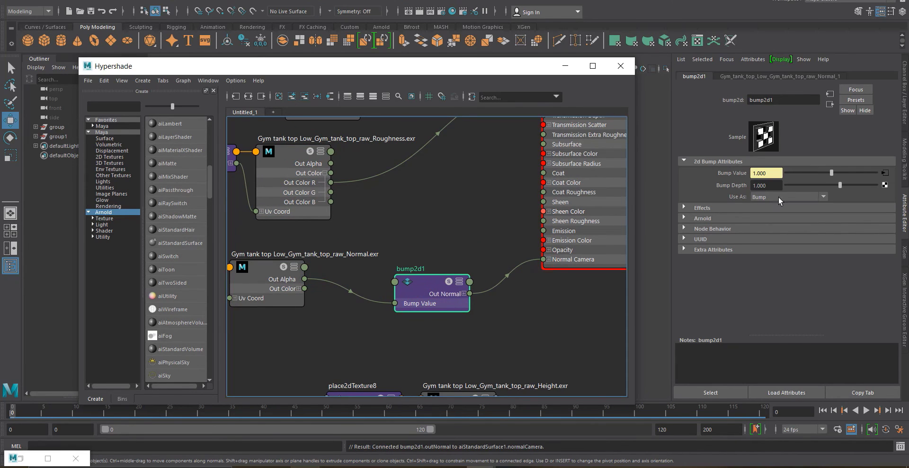
Set the bump2d node's Use As option to Tangent Space Normals
click(770, 216)
scroll(491, 251, down, 6)
scroll(490, 239, up, 2)
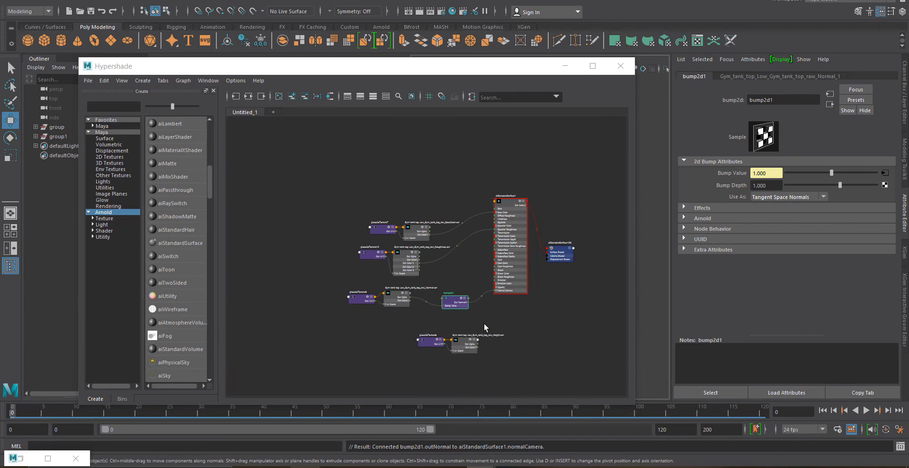
drag(486, 324, 396, 339)
click(472, 299)
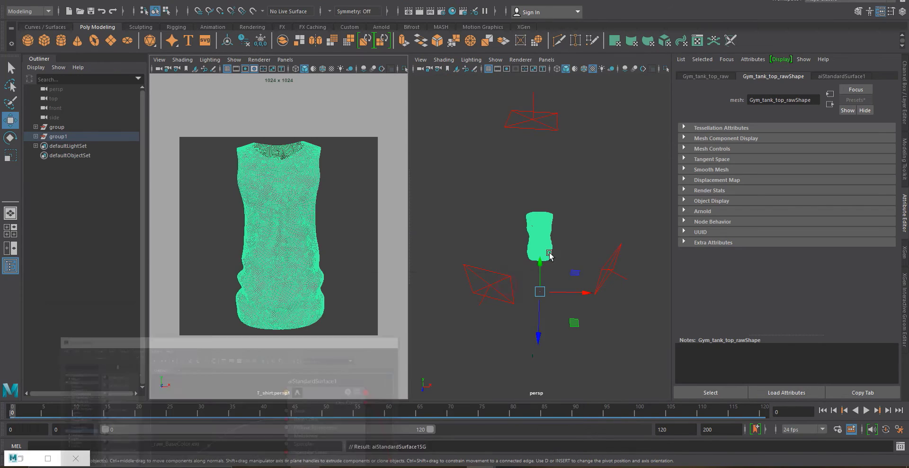
scroll(550, 256, up, 5)
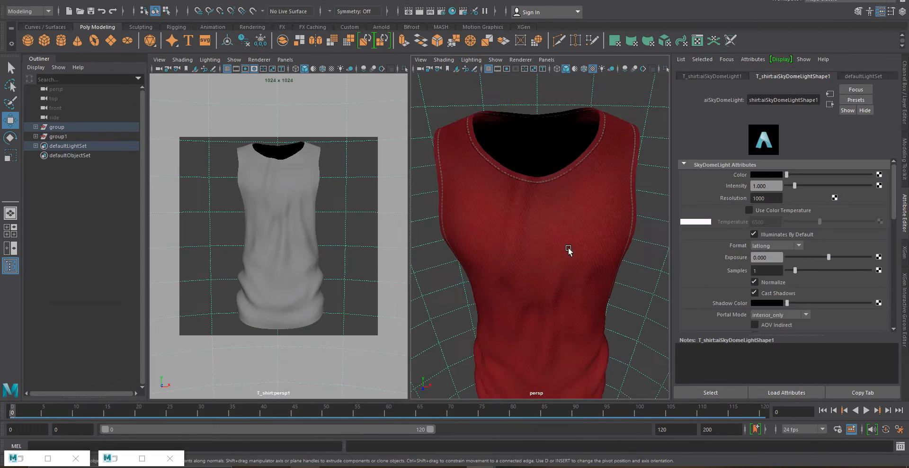
Examine the textured tank top in the perspective viewport
scroll(538, 253, up, 5)
scroll(506, 213, down, 8)
scroll(495, 207, up, 4)
alt+drag(495, 207, 492, 318)
scroll(556, 345, up, 3)
scroll(538, 289, down, 6)
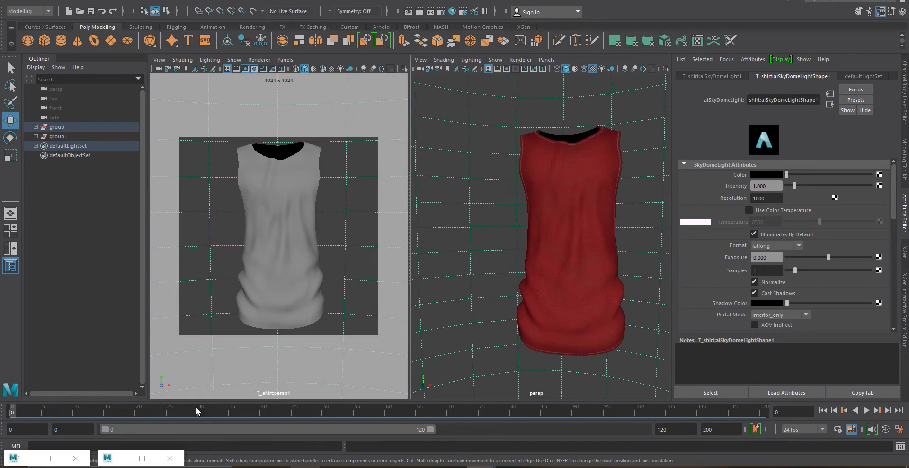
Restart the IPR render and zoom in and out to inspect the fabric texture detail
click(48, 457)
click(390, 160)
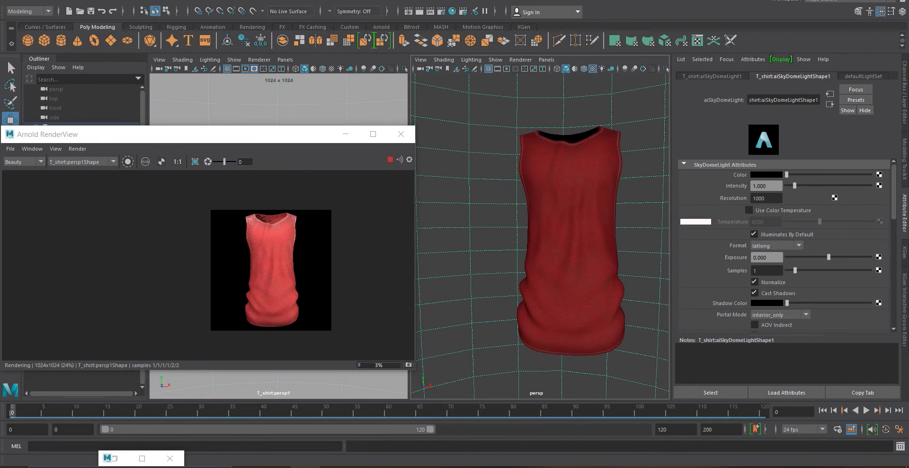
scroll(280, 217, up, 6)
scroll(166, 208, up, 2)
scroll(111, 188, down, 2)
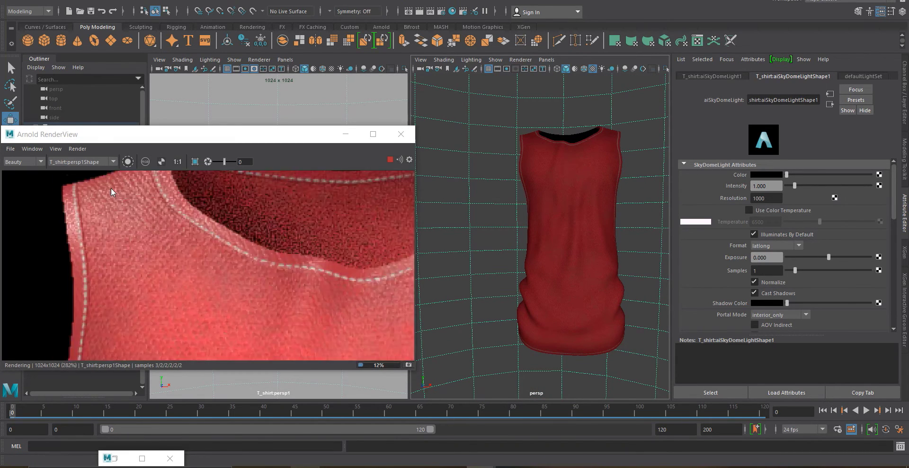
scroll(111, 188, down, 4)
scroll(309, 184, up, 6)
scroll(122, 312, down, 3)
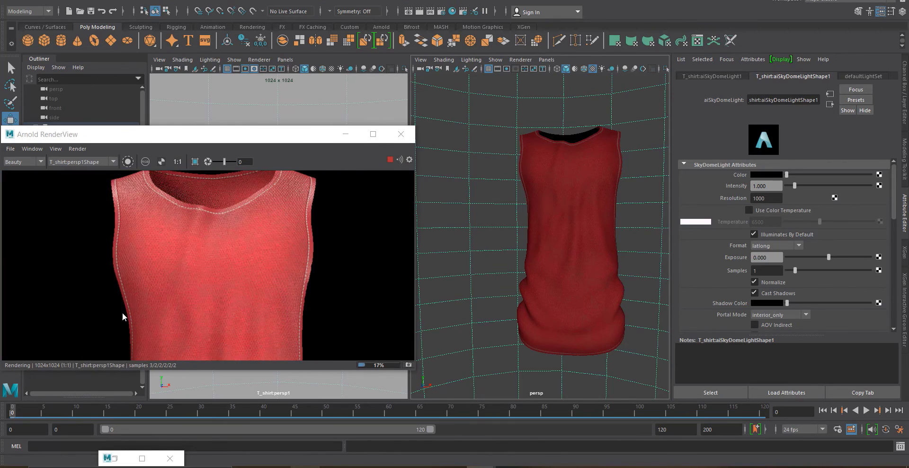
scroll(141, 285, up, 5)
scroll(244, 317, down, 7)
scroll(244, 317, up, 6)
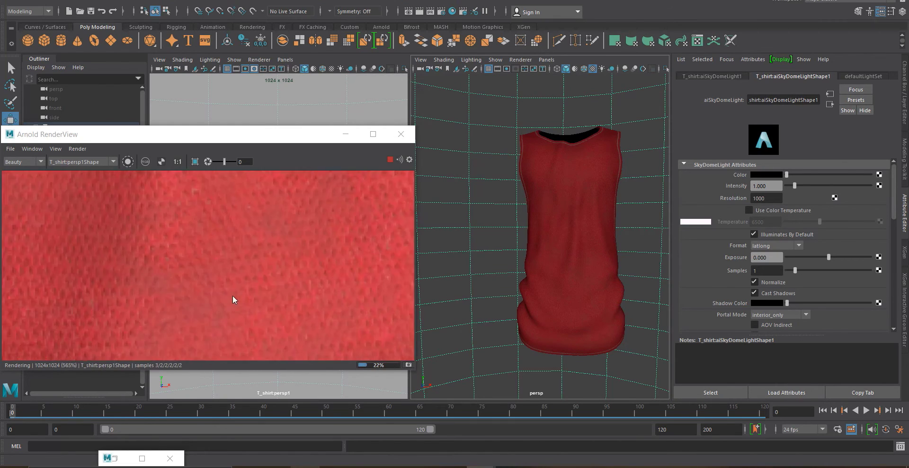
scroll(186, 328, down, 4)
scroll(178, 299, up, 4)
scroll(177, 300, down, 6)
scroll(217, 249, up, 7)
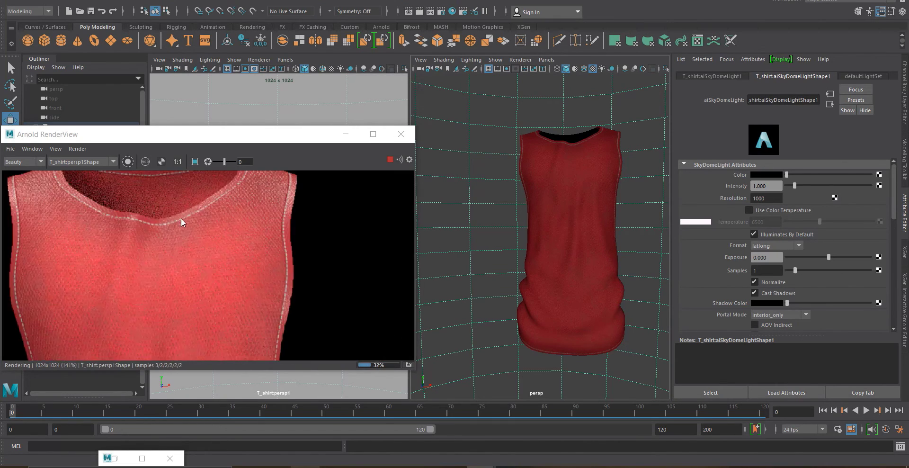
scroll(201, 225, down, 2)
scroll(72, 178, up, 1)
scroll(206, 238, down, 6)
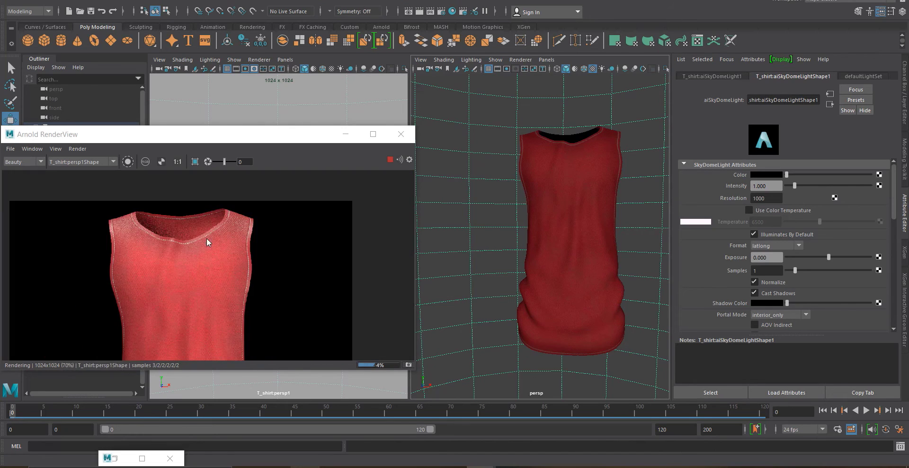
scroll(217, 249, up, 6)
scroll(217, 249, down, 4)
click(401, 134)
scroll(311, 281, up, 5)
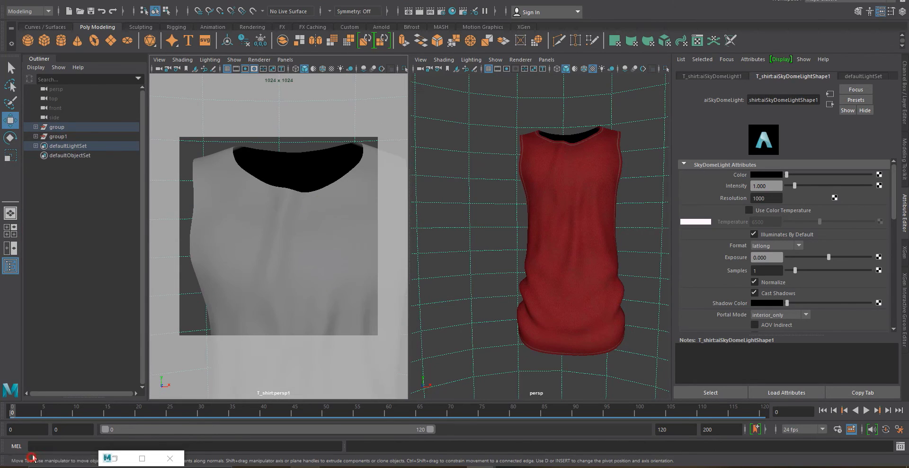
Reopen the IPR render and inspect the neckline stitching up close
click(32, 457)
click(391, 160)
scroll(286, 248, up, 3)
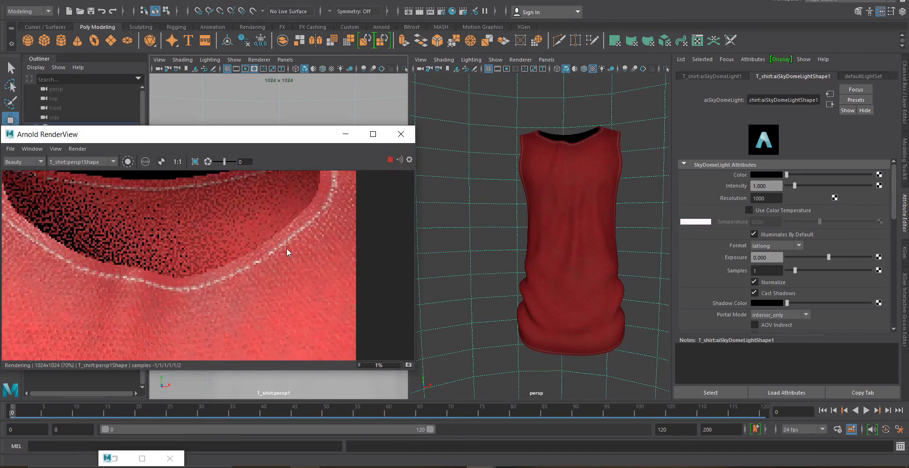
scroll(265, 255, down, 3)
scroll(140, 282, up, 4)
scroll(115, 255, down, 3)
scroll(319, 254, up, 3)
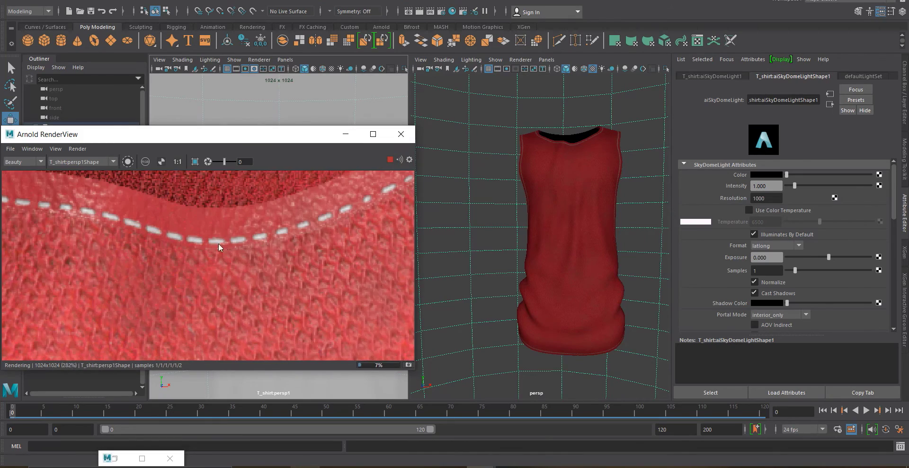
scroll(218, 243, down, 3)
scroll(273, 233, down, 3)
scroll(98, 254, up, 3)
scroll(98, 254, up, 3)
scroll(103, 252, down, 5)
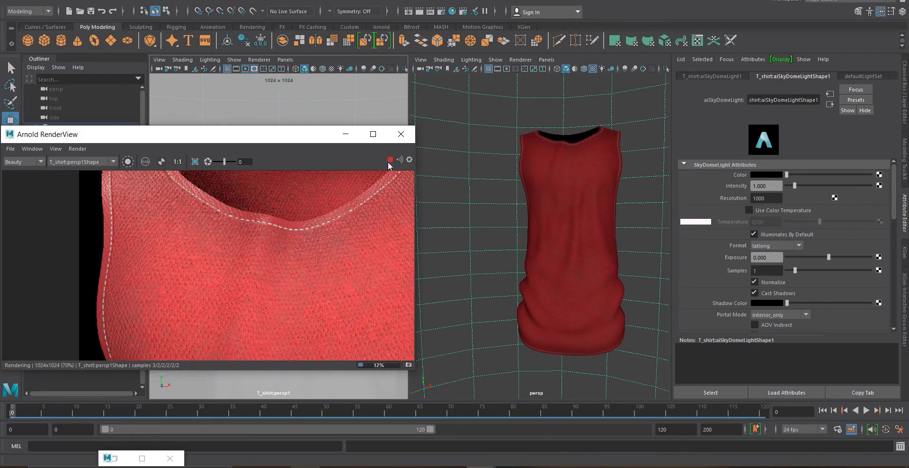
click(389, 160)
click(346, 134)
Connect the height texture's Out Alpha to a new displacement shader for the tank top material
click(114, 458)
scroll(310, 251, down, 5)
scroll(310, 252, up, 5)
drag(326, 286, 345, 91)
scroll(350, 215, down, 6)
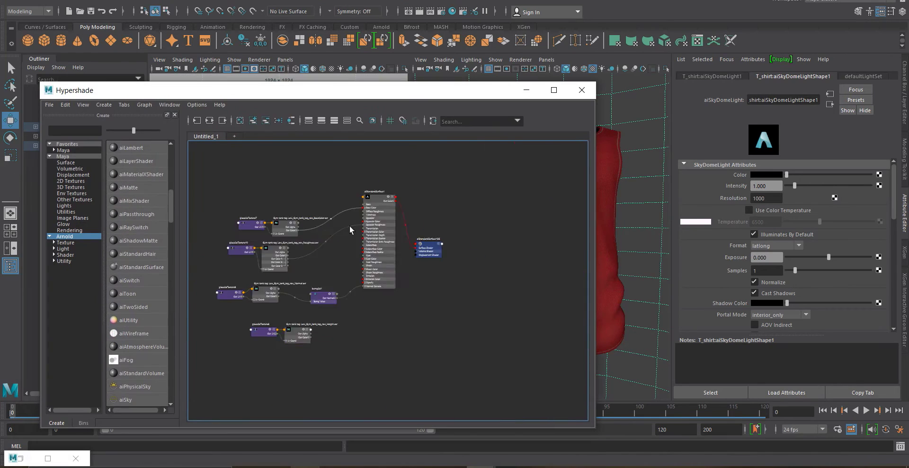
scroll(327, 322, up, 4)
click(535, 165)
click(710, 77)
middle_drag(284, 314, 720, 201)
scroll(414, 299, up, 2)
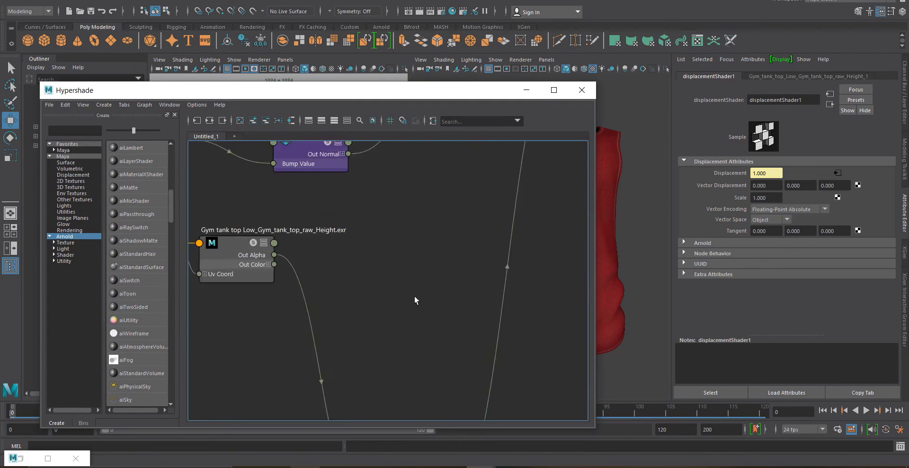
scroll(414, 299, down, 6)
drag(412, 355, 425, 303)
scroll(424, 303, up, 6)
click(695, 243)
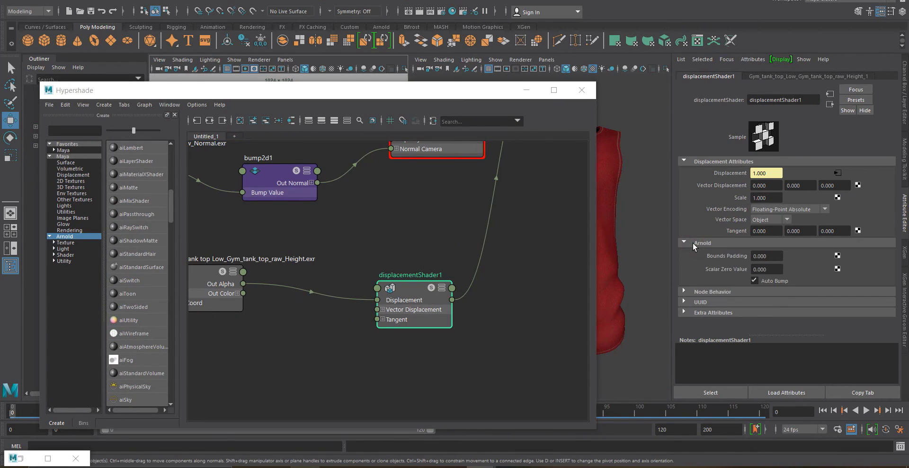
click(694, 243)
click(527, 92)
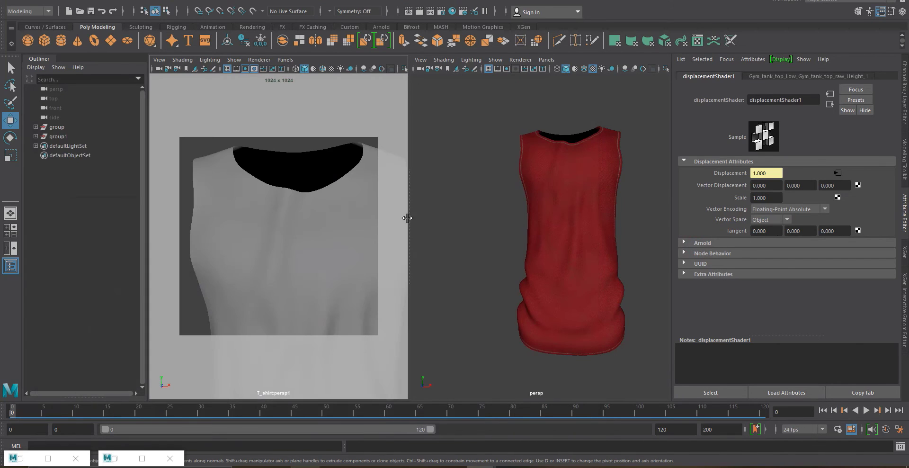
Restore the render view and examine the displacement effect on the fabric
click(28, 459)
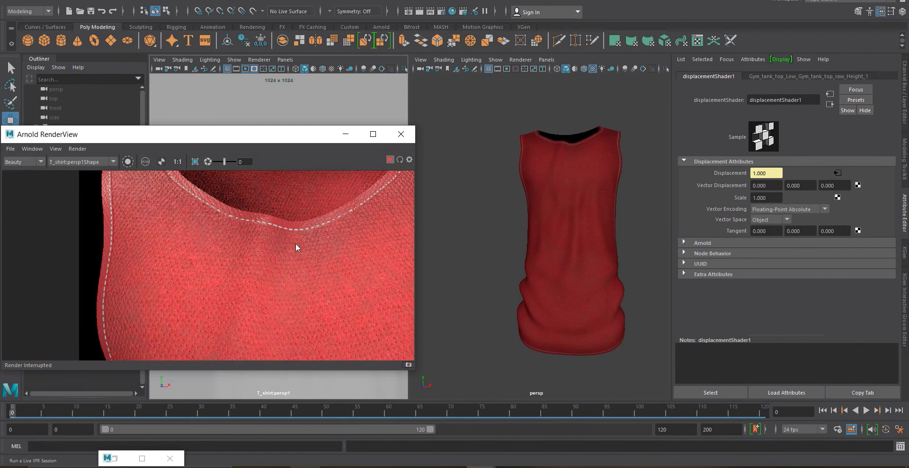
scroll(214, 241, down, 3)
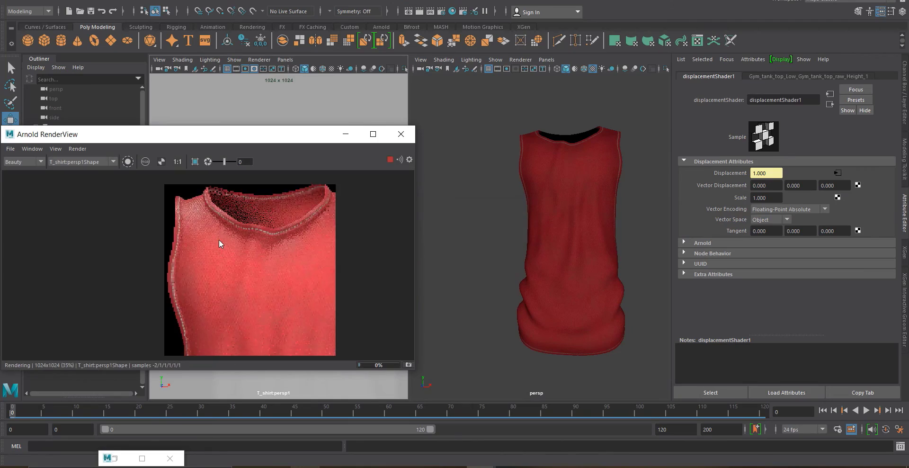
scroll(222, 233, up, 5)
scroll(221, 229, down, 2)
scroll(211, 219, up, 2)
scroll(172, 219, down, 2)
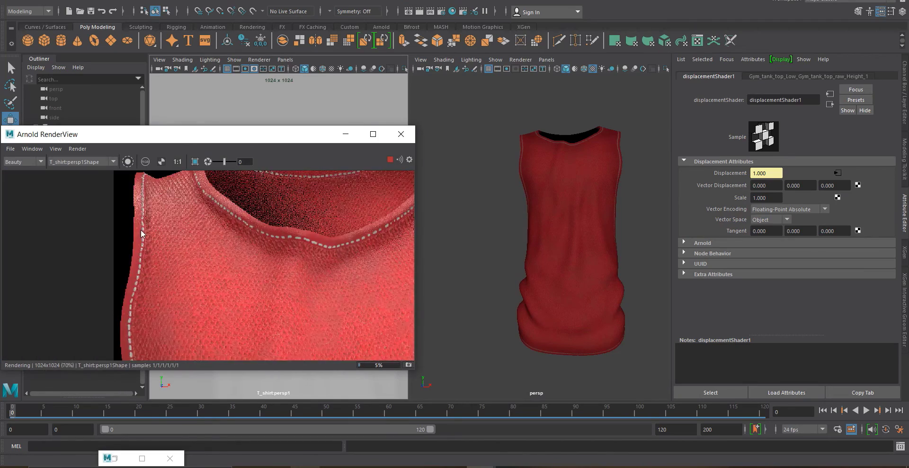
scroll(141, 229, up, 2)
scroll(140, 229, down, 1)
scroll(149, 286, up, 3)
scroll(149, 285, down, 3)
click(390, 160)
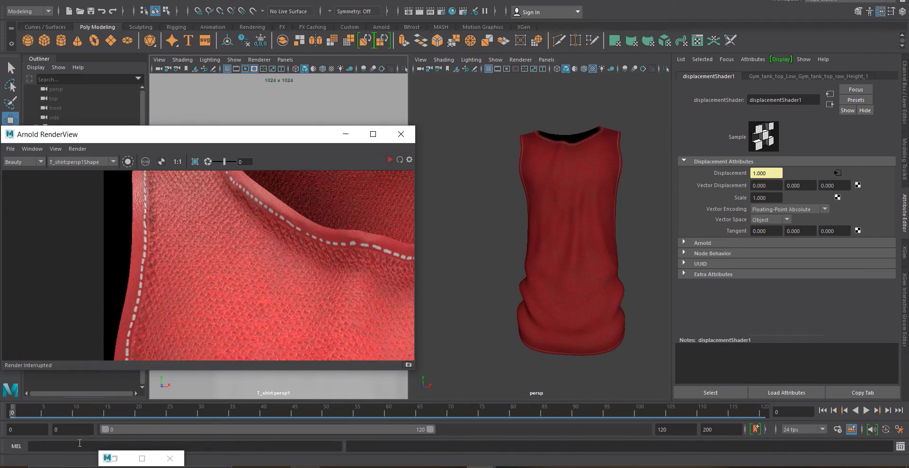
Set the displacement shader's Scale to 0.3 and refresh the IPR render
drag(775, 197, 745, 199)
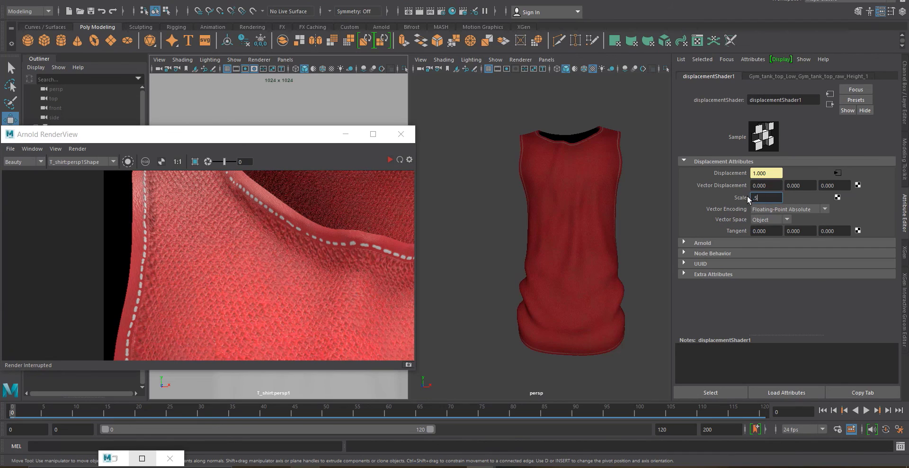
text(.5)
key(Return)
click(684, 243)
click(390, 160)
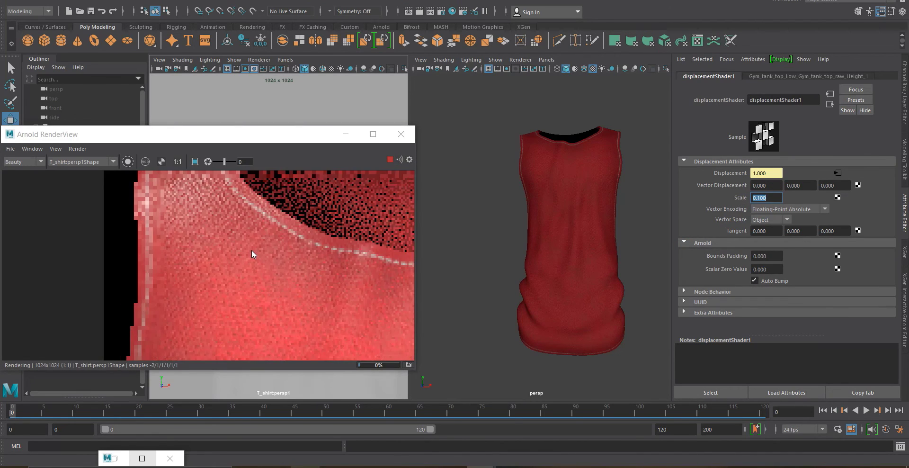
key(Escape)
click(745, 197)
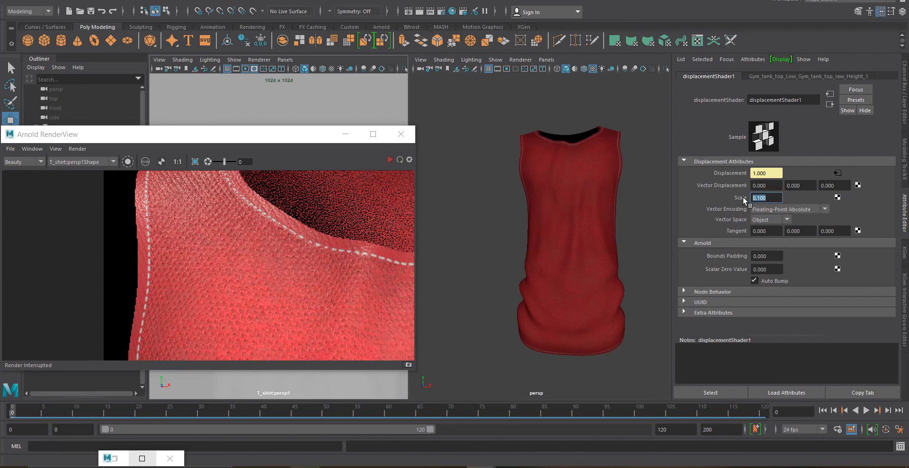
click(390, 159)
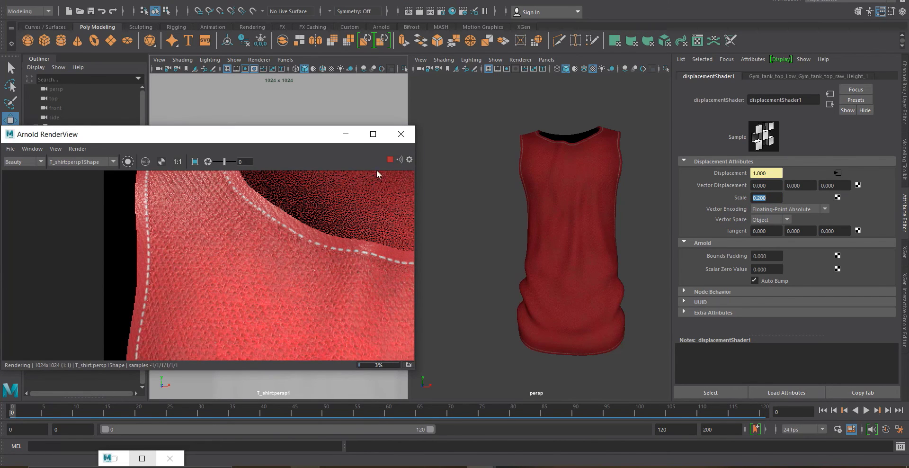
text(0.3)
key(Return)
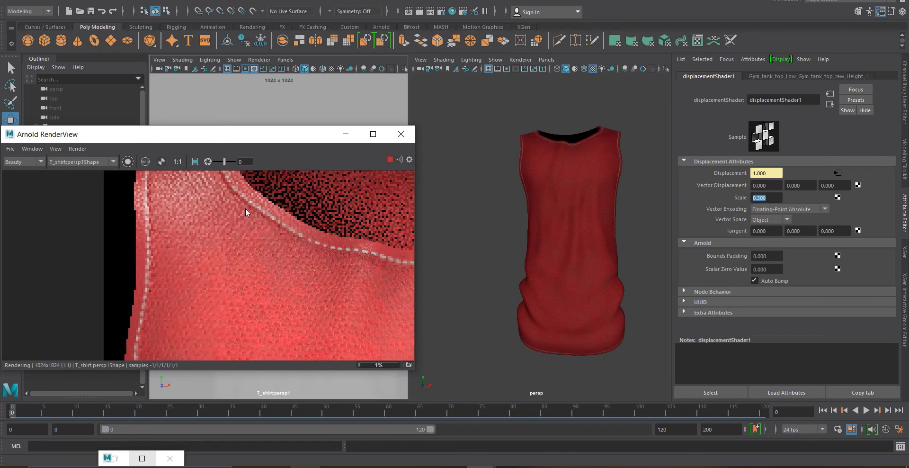
Zoom around the IPR render to check the displacement strength
scroll(193, 209, up, 5)
scroll(191, 210, down, 3)
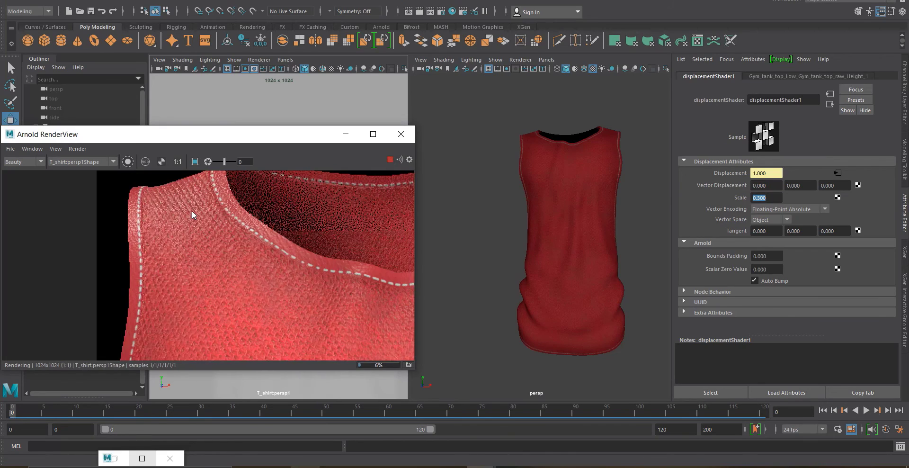
scroll(178, 189, up, 4)
scroll(178, 188, down, 6)
scroll(347, 336, up, 4)
scroll(257, 274, down, 3)
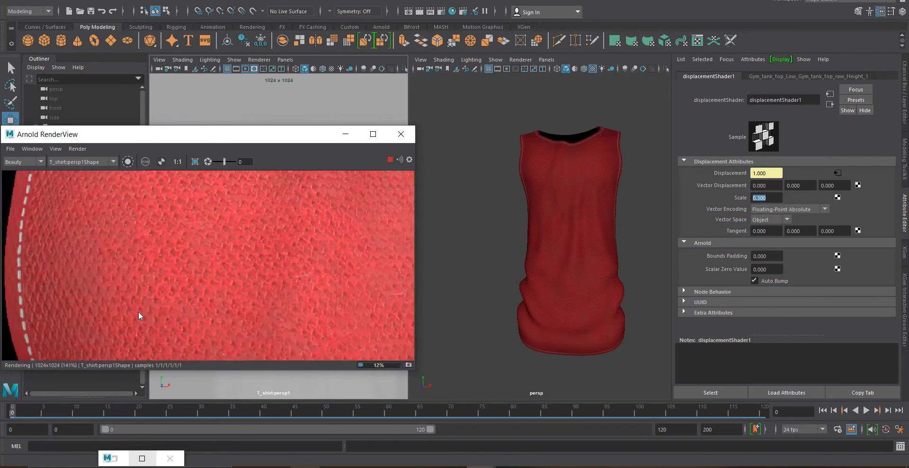
scroll(138, 311, up, 2)
scroll(149, 299, down, 5)
scroll(198, 233, up, 4)
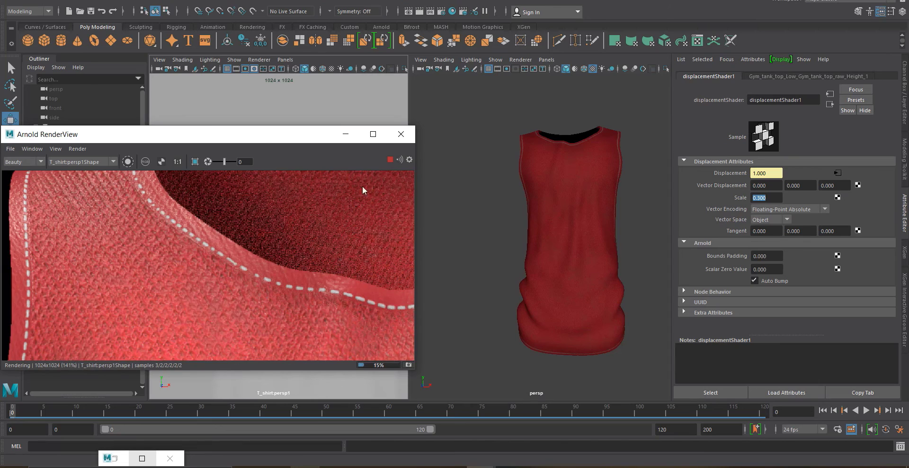
Set the displacement's Arnold Scalar Zero Value to 0.5 and refresh the IPR render
drag(770, 269, 704, 263)
text(0.5)
key(Return)
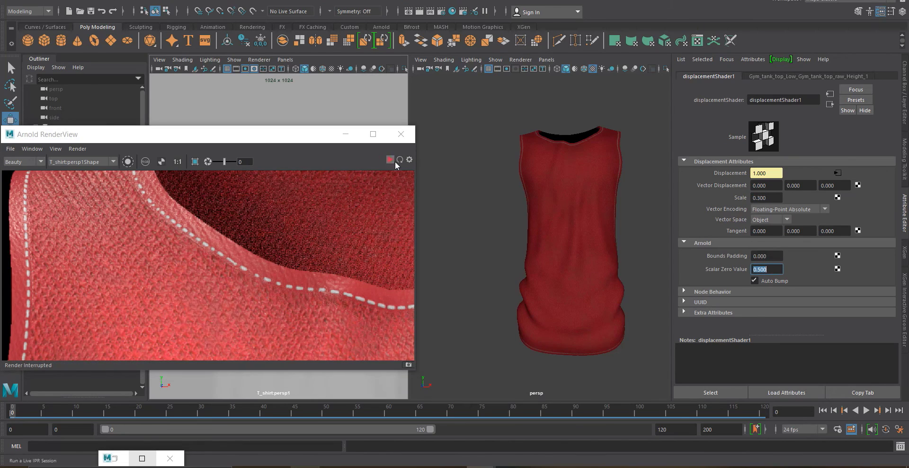
click(392, 161)
Zoom into the refreshed render to inspect the fabric surface
scroll(160, 228, down, 2)
scroll(151, 218, up, 2)
scroll(197, 231, down, 2)
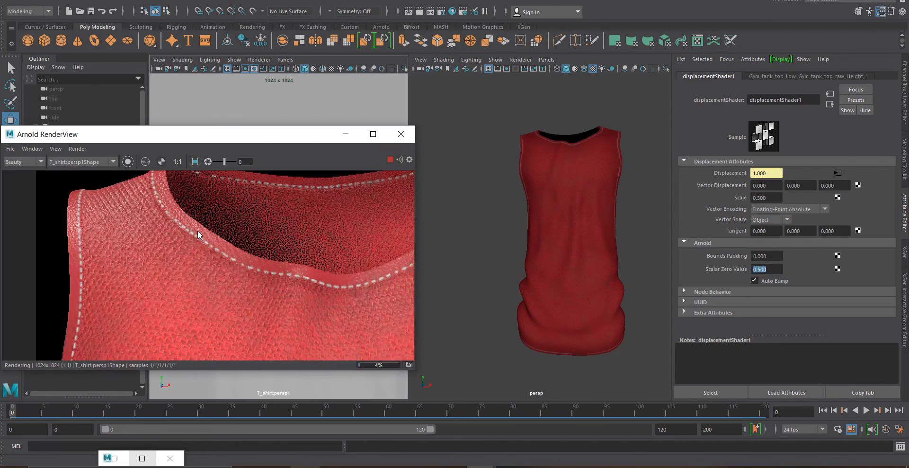
scroll(189, 209, down, 2)
scroll(212, 283, up, 4)
scroll(212, 282, down, 4)
scroll(321, 202, up, 5)
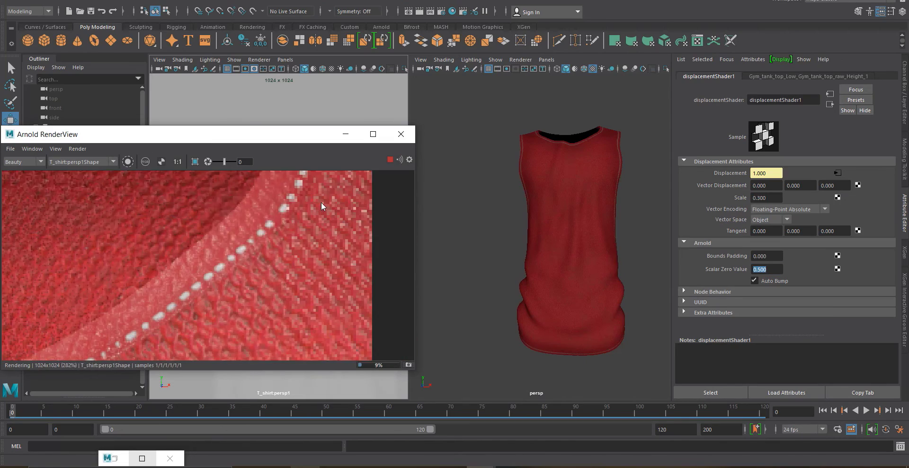
Set the displacement shader's Scale to 0.5 and refresh the IPR render
scroll(321, 201, down, 3)
scroll(219, 236, up, 2)
click(393, 162)
drag(767, 198, 733, 197)
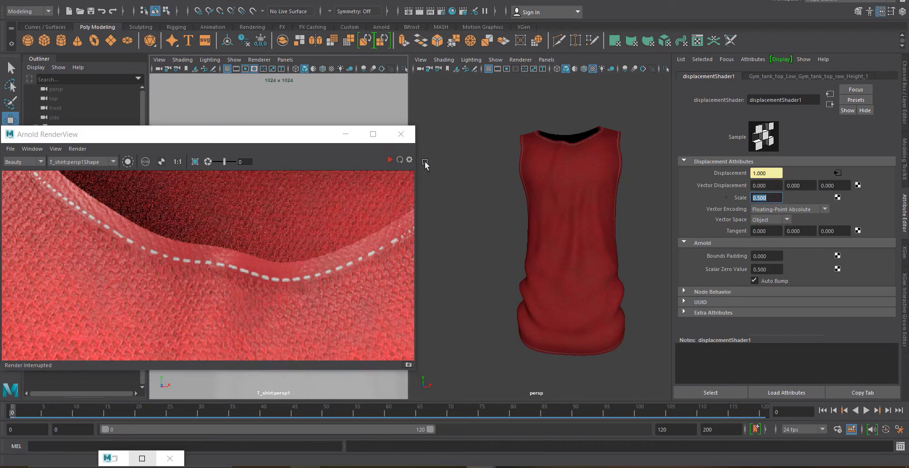
click(390, 160)
scroll(206, 239, down, 2)
scroll(100, 248, down, 4)
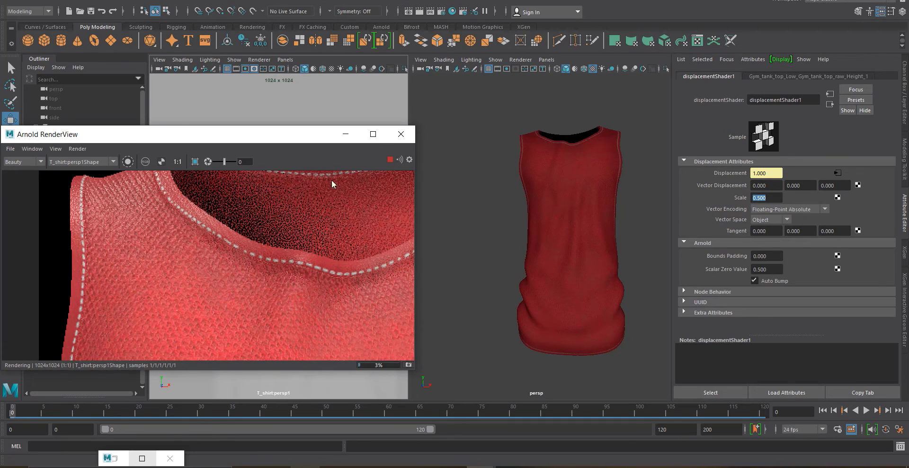
Reselect the displacement shader through Hypershade and set its Arnold Scalar Zero Value to 0
click(578, 196)
scroll(703, 265, down, 5)
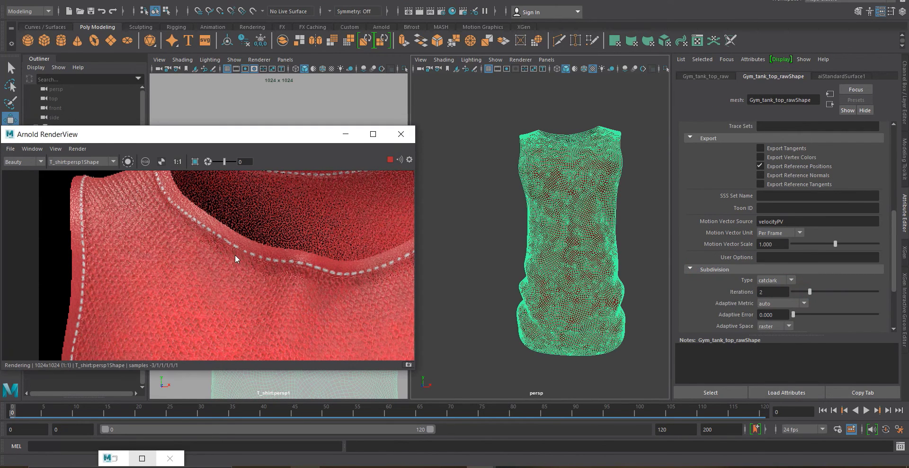
click(114, 458)
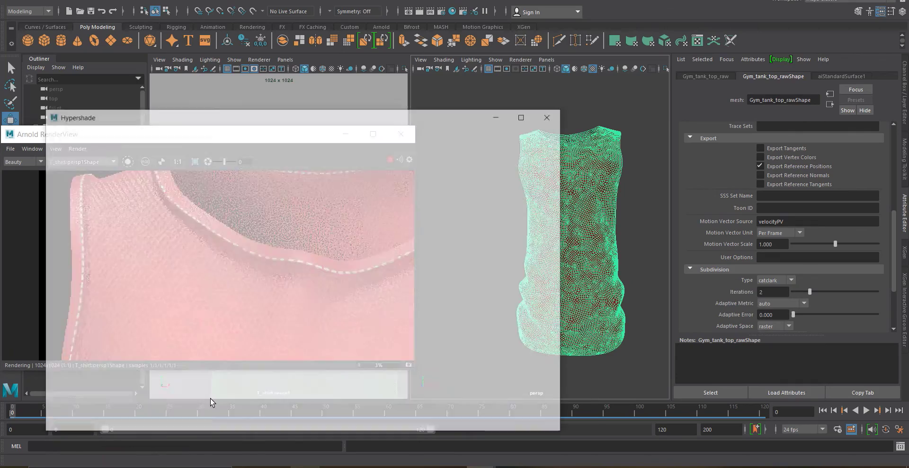
click(416, 289)
click(524, 89)
scroll(186, 271, down, 5)
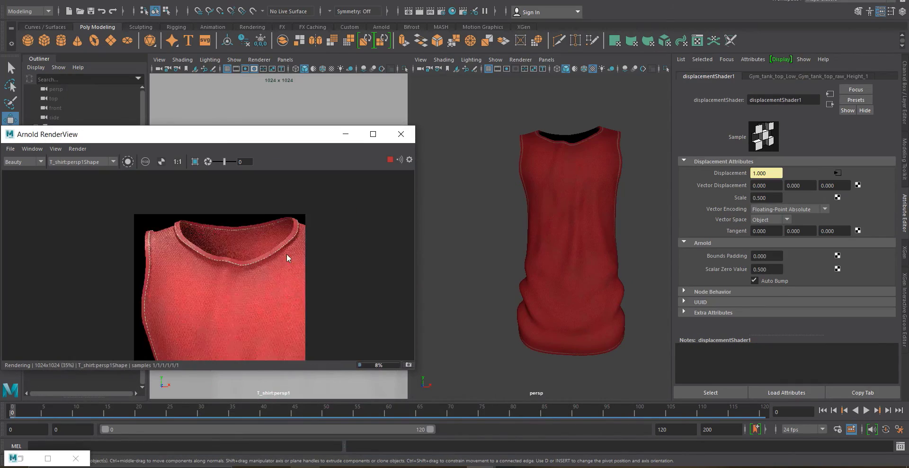
scroll(279, 256, up, 5)
scroll(357, 303, up, 3)
scroll(357, 303, down, 3)
scroll(194, 283, up, 2)
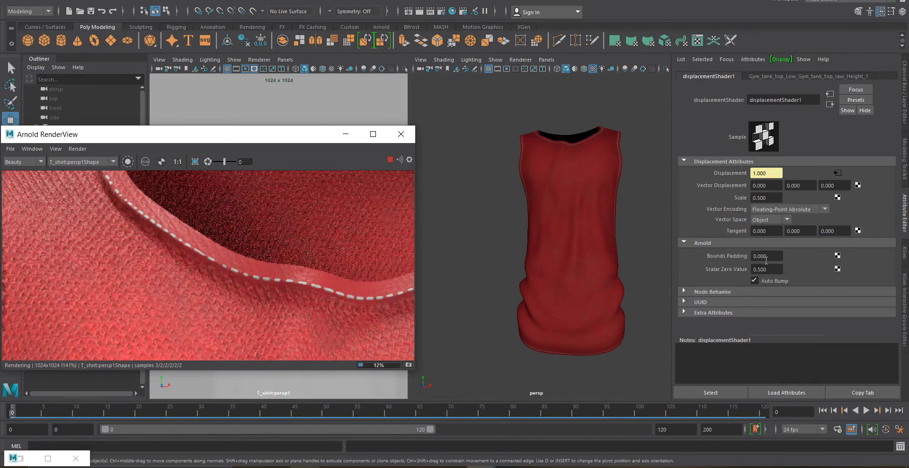
scroll(269, 229, down, 3)
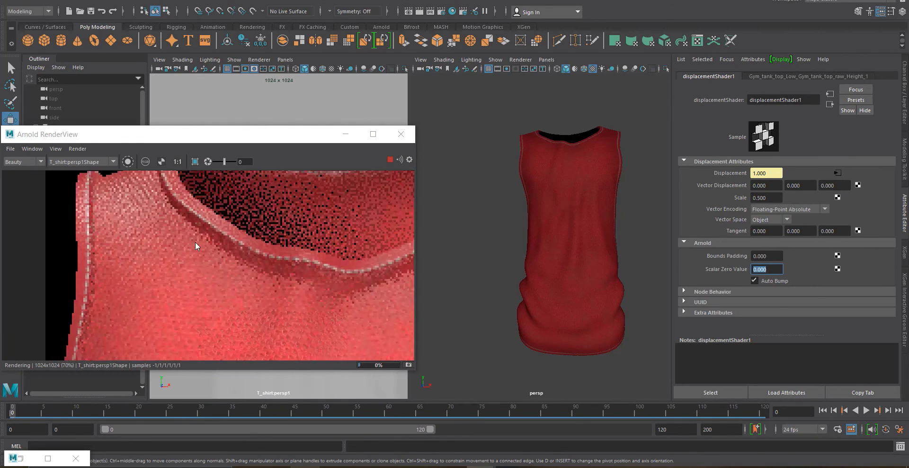
Set the displacement Scale to 0.3 and zoom around the IPR render to inspect the fabric
scroll(141, 194, up, 2)
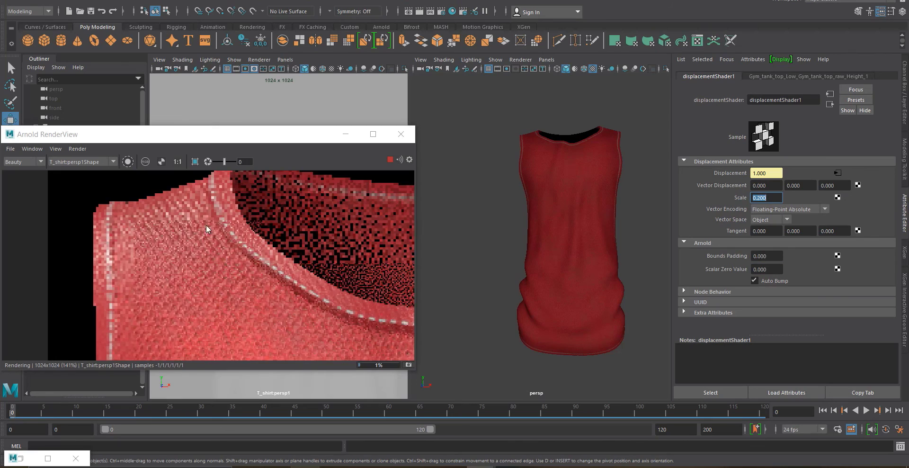
scroll(364, 250, down, 2)
scroll(371, 223, up, 2)
scroll(154, 228, down, 2)
scroll(257, 221, up, 2)
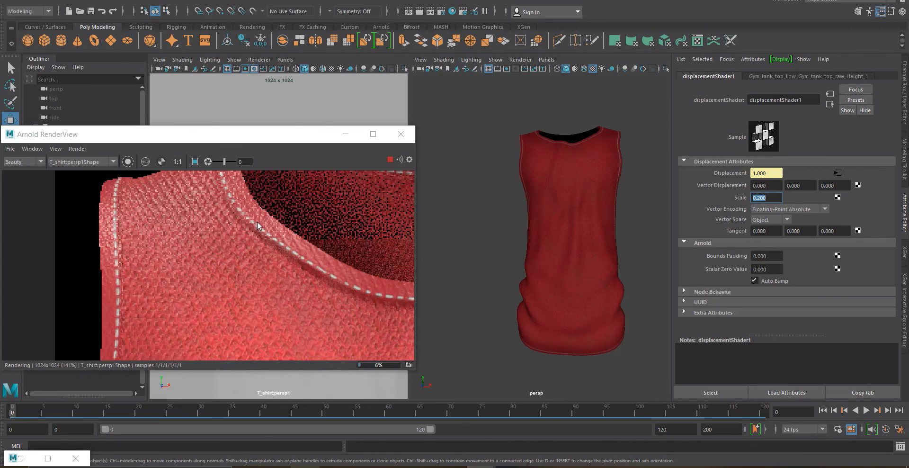
scroll(156, 225, down, 1)
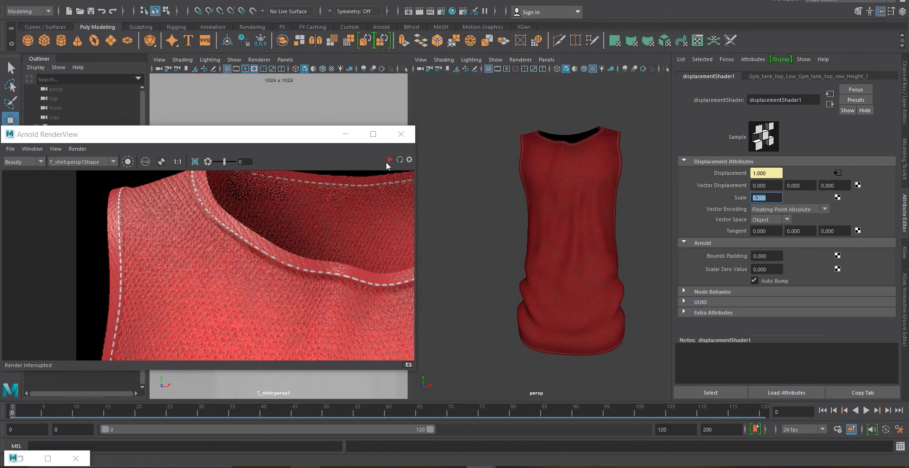
scroll(184, 199, down, 2)
scroll(166, 211, up, 2)
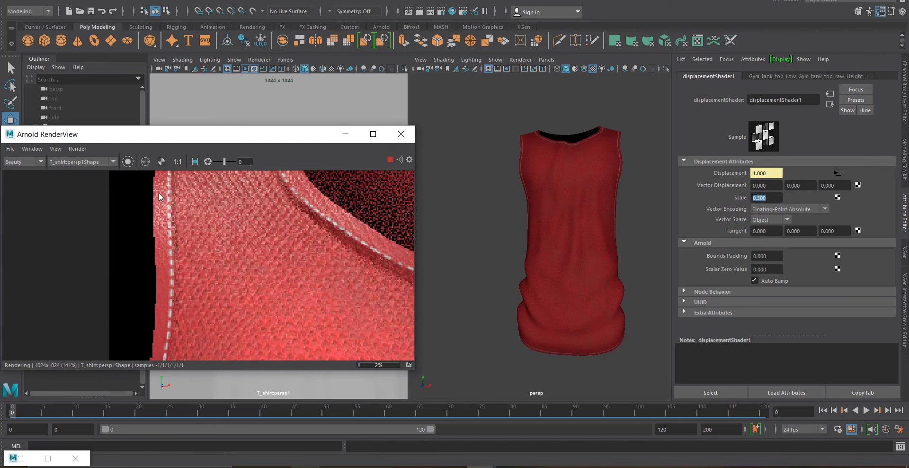
scroll(158, 193, down, 3)
scroll(169, 292, up, 5)
scroll(167, 247, down, 2)
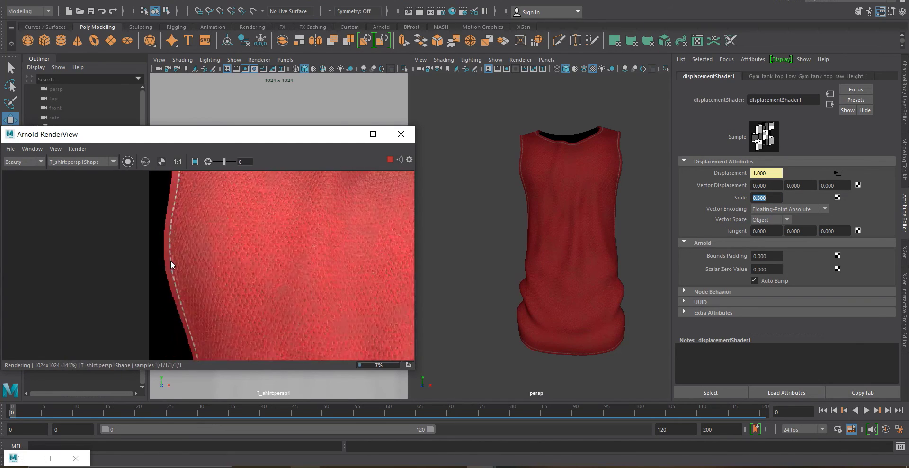
scroll(171, 260, up, 1)
scroll(225, 229, up, 1)
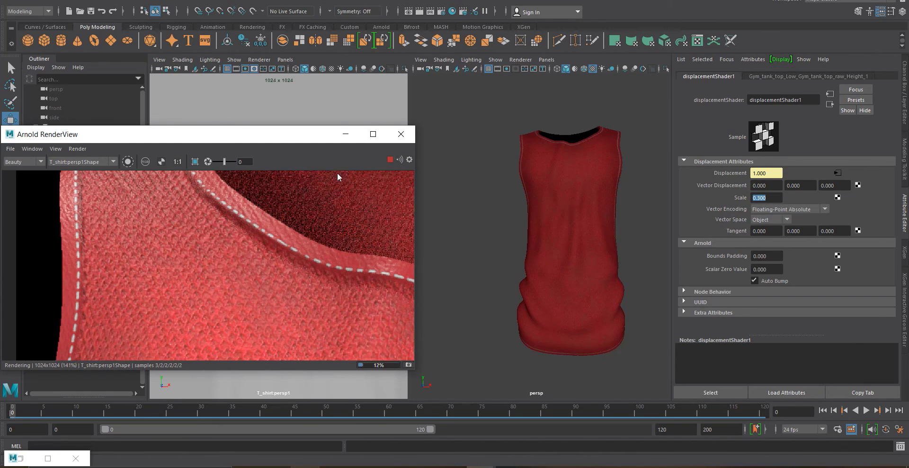
Reframe the render camera on the tank top's shoulder and zoom the perspective viewport onto the strap
click(346, 134)
alt+drag(246, 208, 287, 231)
click(114, 462)
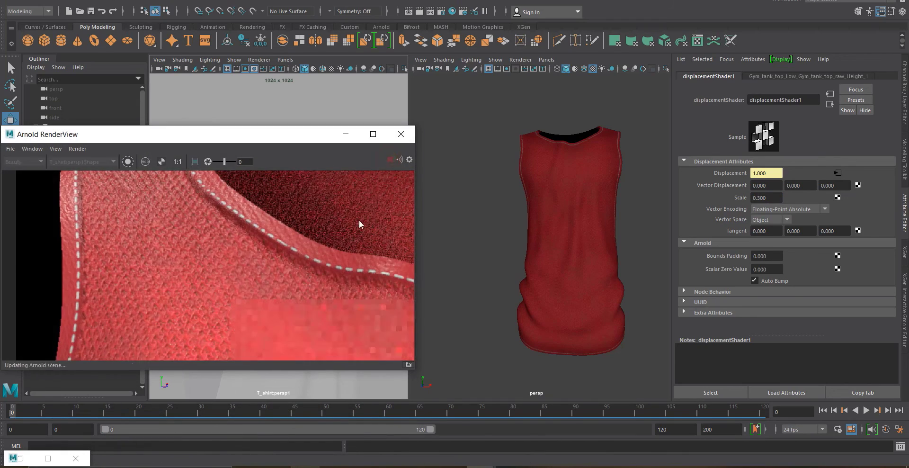
scroll(265, 251, down, 2)
scroll(226, 324, up, 3)
scroll(227, 269, down, 2)
scroll(228, 269, down, 2)
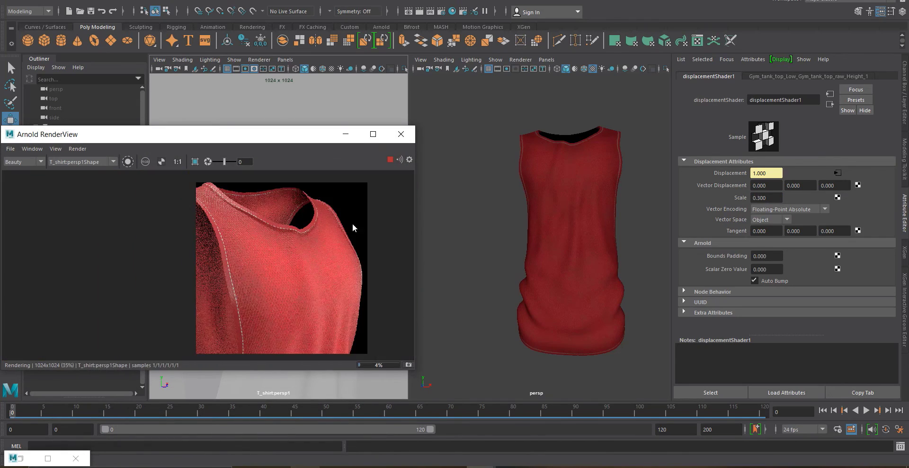
scroll(357, 225, up, 2)
scroll(352, 219, up, 1)
scroll(124, 198, up, 1)
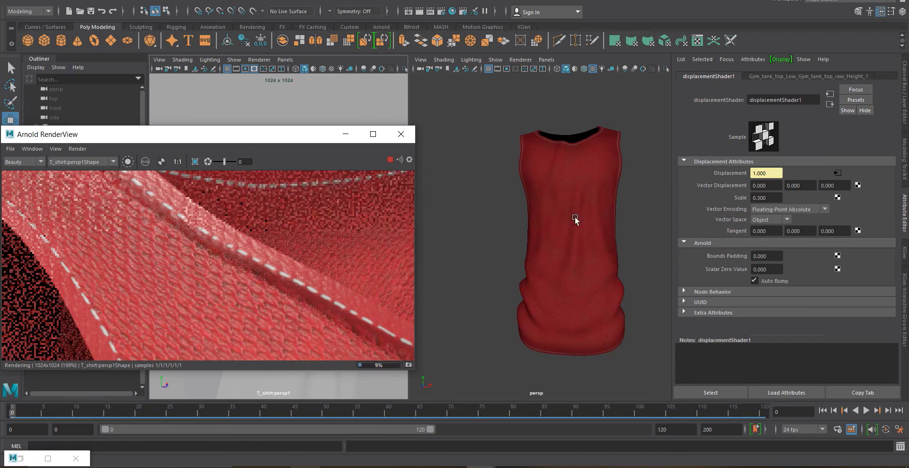
scroll(571, 187, up, 5)
alt+drag(570, 187, 528, 256)
scroll(528, 254, up, 3)
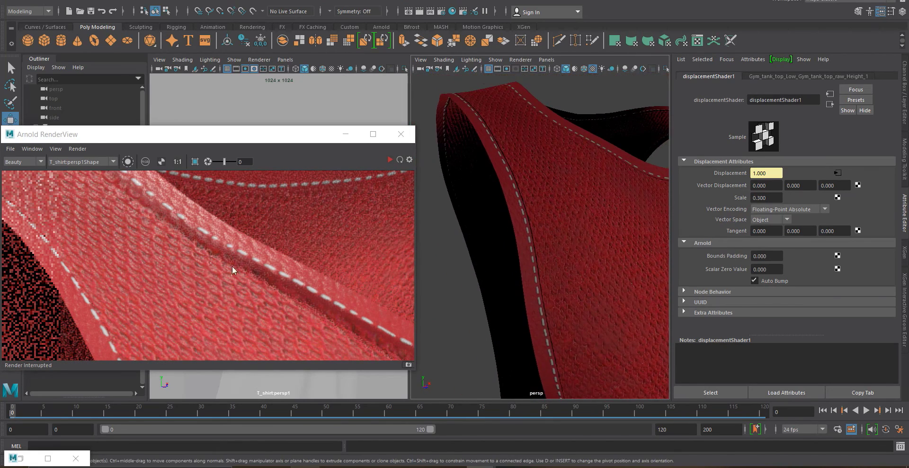
Try a Scalar Zero Value of 0.5 on the displacement shader, then return it to 0
click(23, 457)
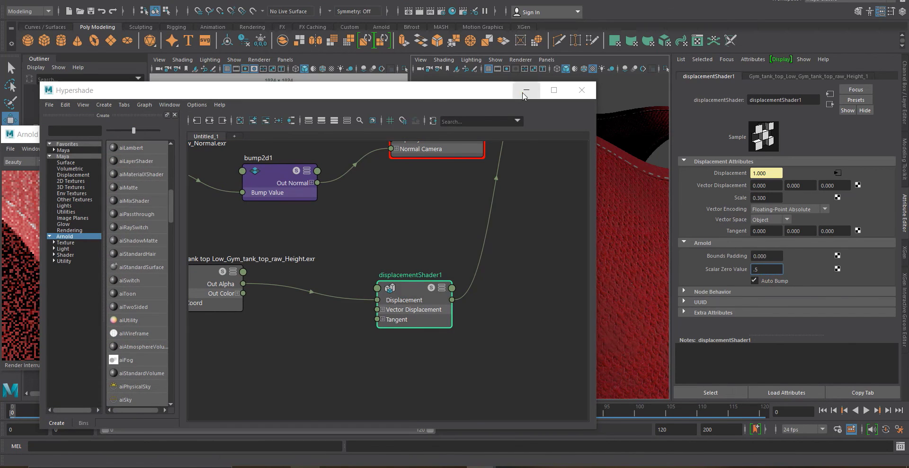
click(523, 92)
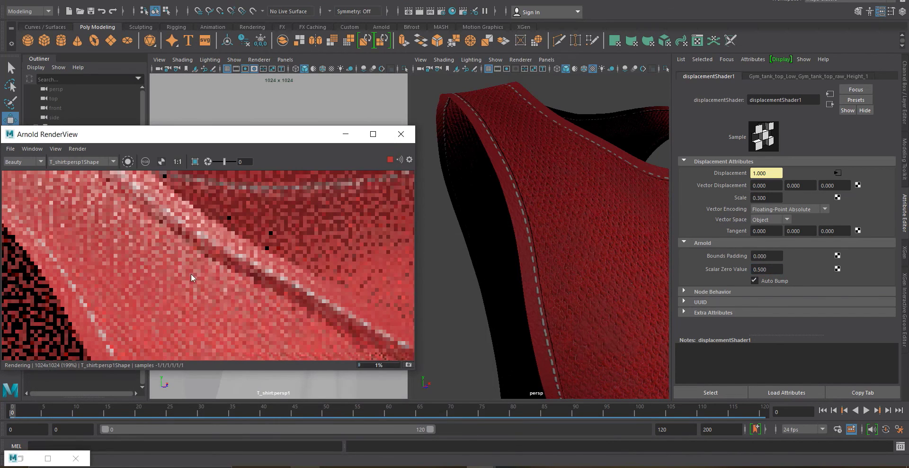
scroll(166, 311, down, 2)
scroll(166, 310, up, 1)
scroll(166, 310, up, 1)
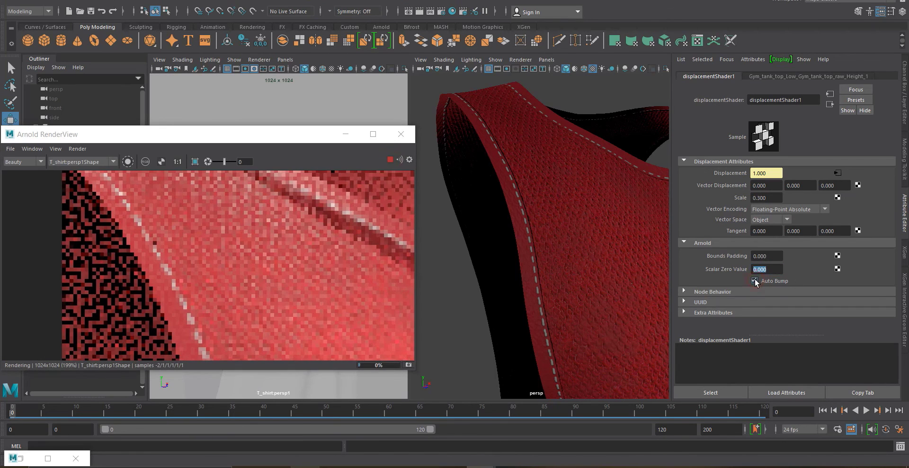
Toggle the displacement shader's Auto Bump option and refresh the IPR render
click(755, 281)
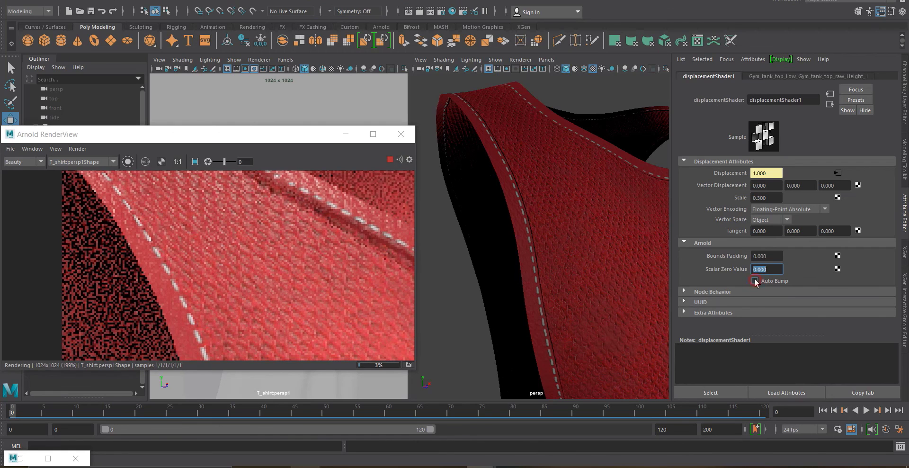
click(390, 160)
Select the bump2d1 node in Hypershade and expand its Arnold settings to check the channel flips
click(21, 459)
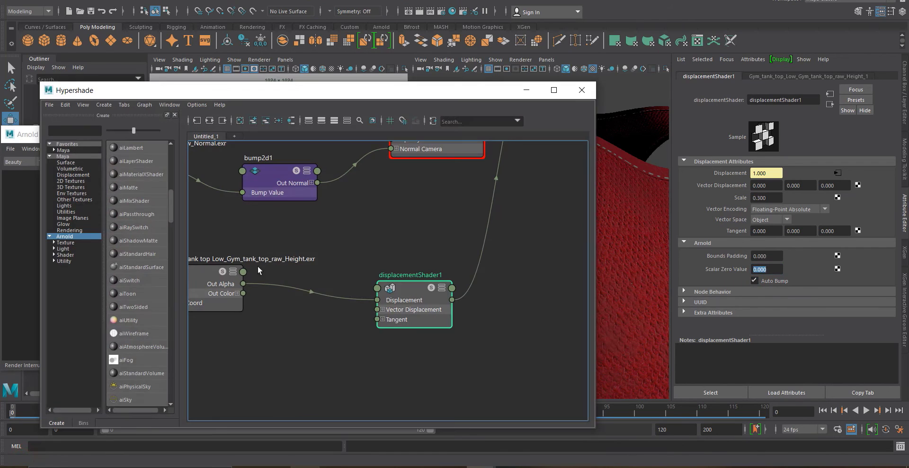
click(268, 180)
click(521, 97)
click(705, 218)
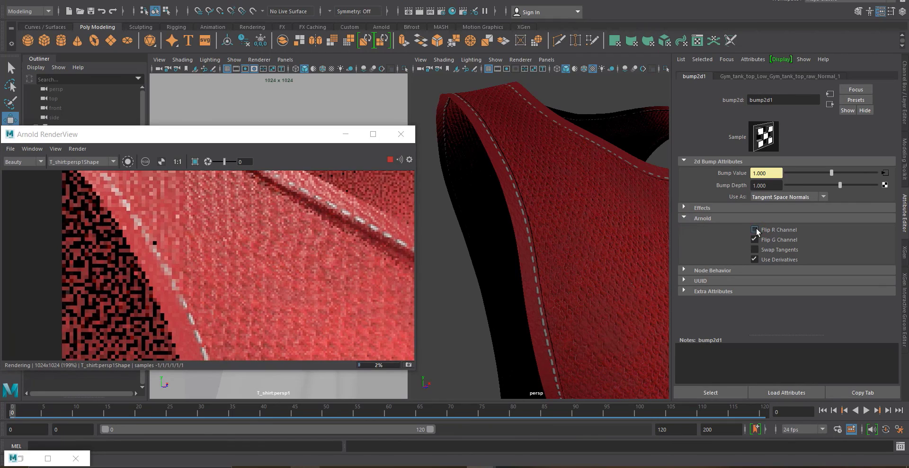
scroll(354, 256, up, 4)
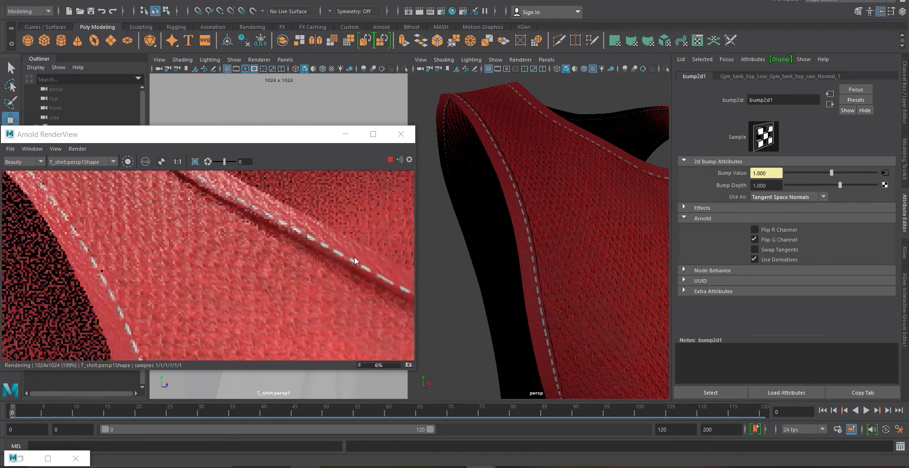
scroll(269, 303, down, 4)
Orbit the render camera to a front view of the tank top and refresh the IPR render
click(345, 134)
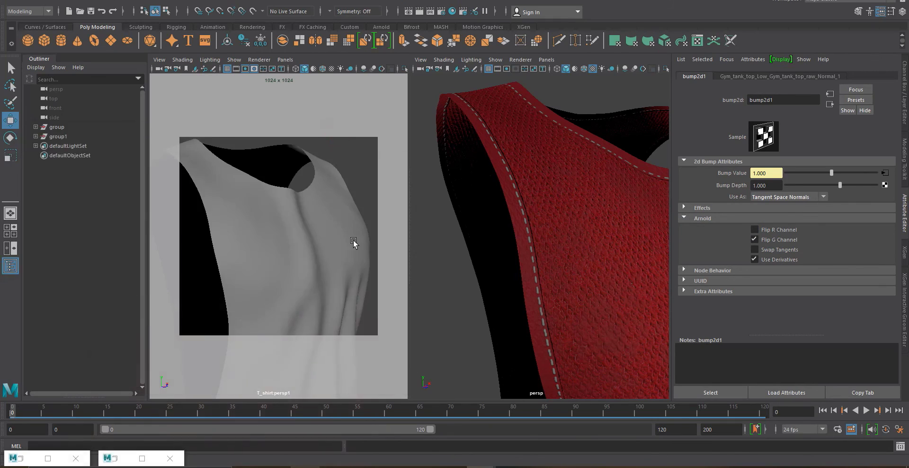
alt+drag(291, 251, 252, 249)
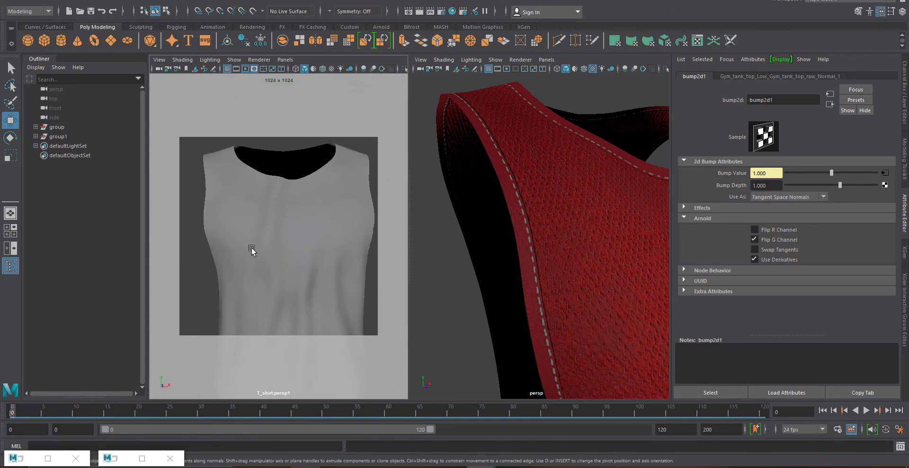
click(117, 459)
click(391, 162)
click(345, 231)
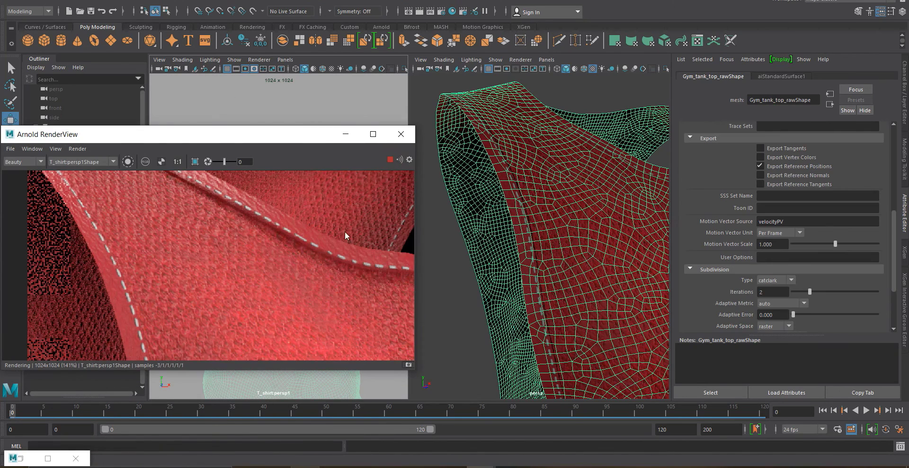
Zoom around the IPR render to inspect the displaced fabric texture
scroll(369, 255, down, 4)
scroll(368, 255, up, 2)
scroll(67, 234, up, 5)
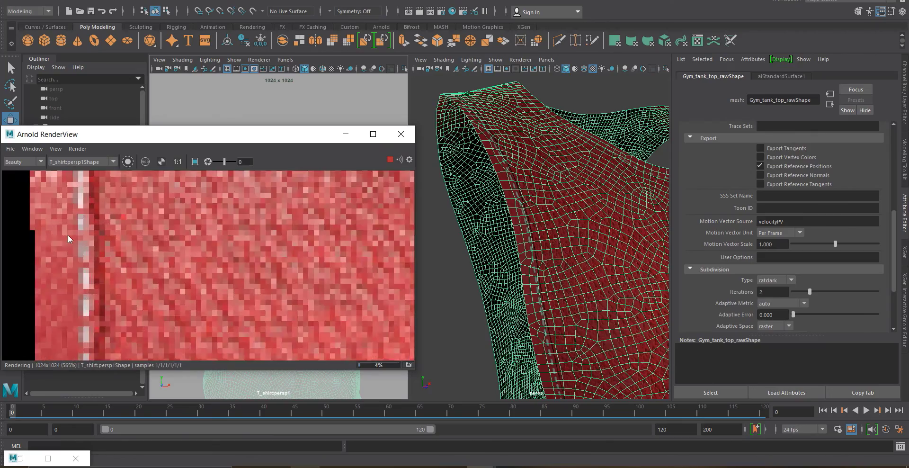
scroll(69, 235, down, 6)
scroll(337, 259, up, 4)
scroll(220, 283, down, 3)
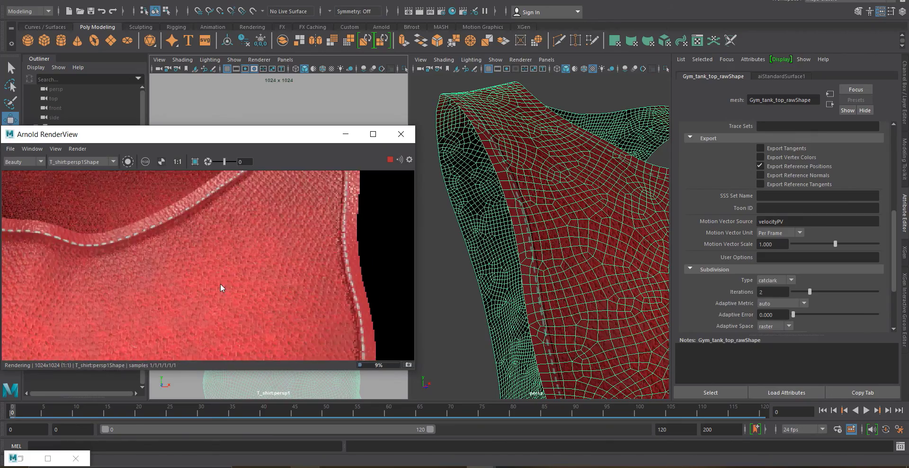
scroll(282, 255, up, 3)
scroll(136, 265, down, 1)
scroll(172, 244, up, 1)
scroll(117, 258, up, 3)
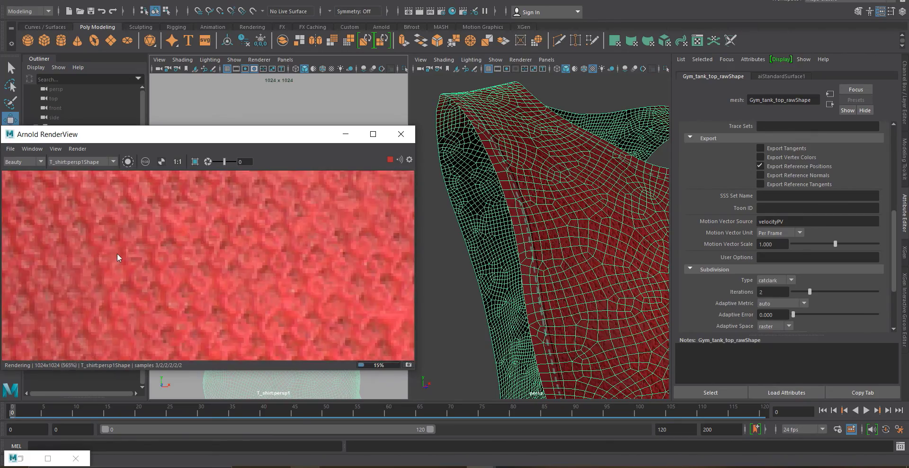
scroll(117, 258, down, 4)
Maximize the render view and zoom across the full-size render to inspect the stitching and fabric
click(372, 135)
scroll(309, 198, down, 1)
scroll(308, 194, down, 2)
scroll(388, 208, up, 2)
scroll(405, 189, up, 1)
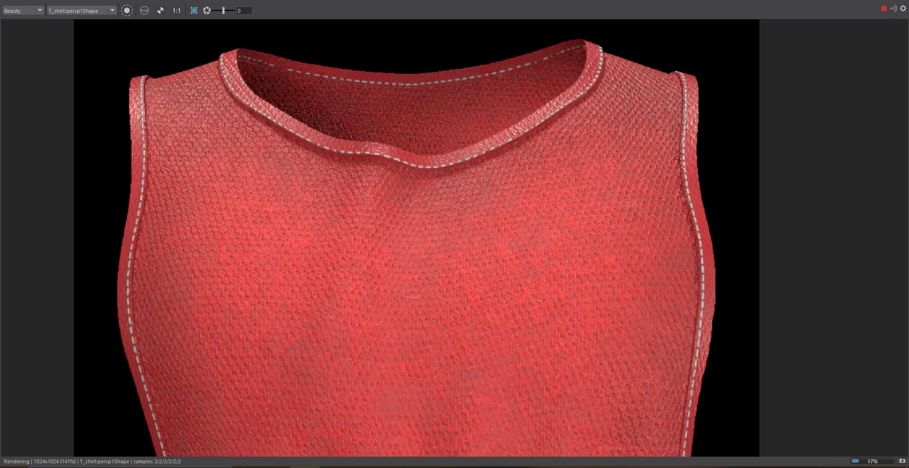
click(884, 8)
scroll(710, 199, down, 1)
scroll(661, 152, up, 3)
scroll(674, 124, down, 3)
scroll(701, 96, down, 1)
scroll(682, 241, up, 5)
scroll(421, 240, down, 2)
scroll(650, 285, up, 1)
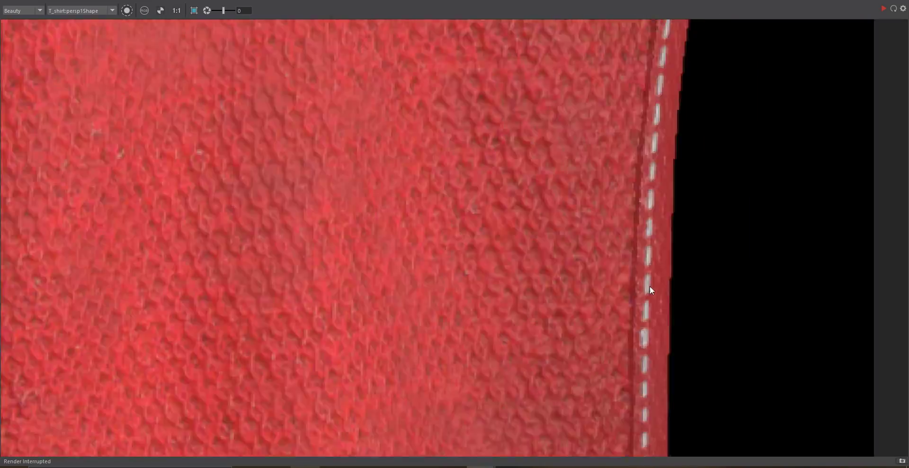
scroll(650, 286, down, 4)
scroll(320, 85, up, 2)
scroll(332, 79, down, 2)
scroll(333, 78, up, 2)
scroll(287, 72, down, 3)
scroll(296, 111, up, 1)
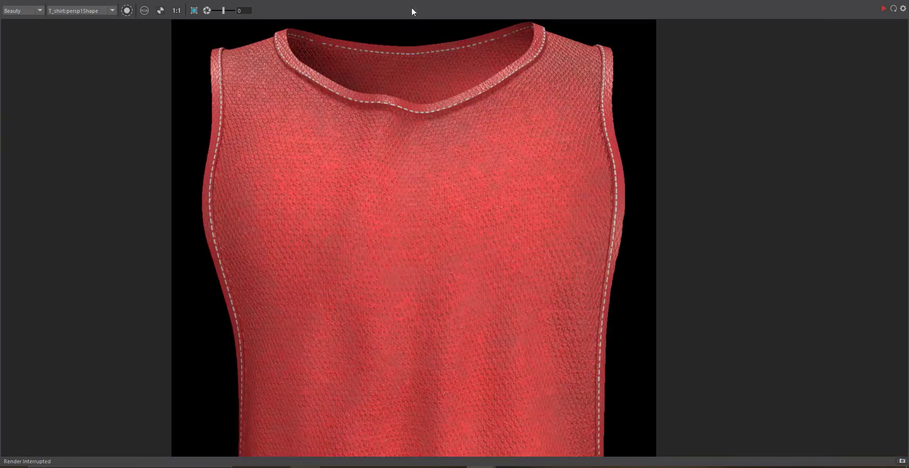